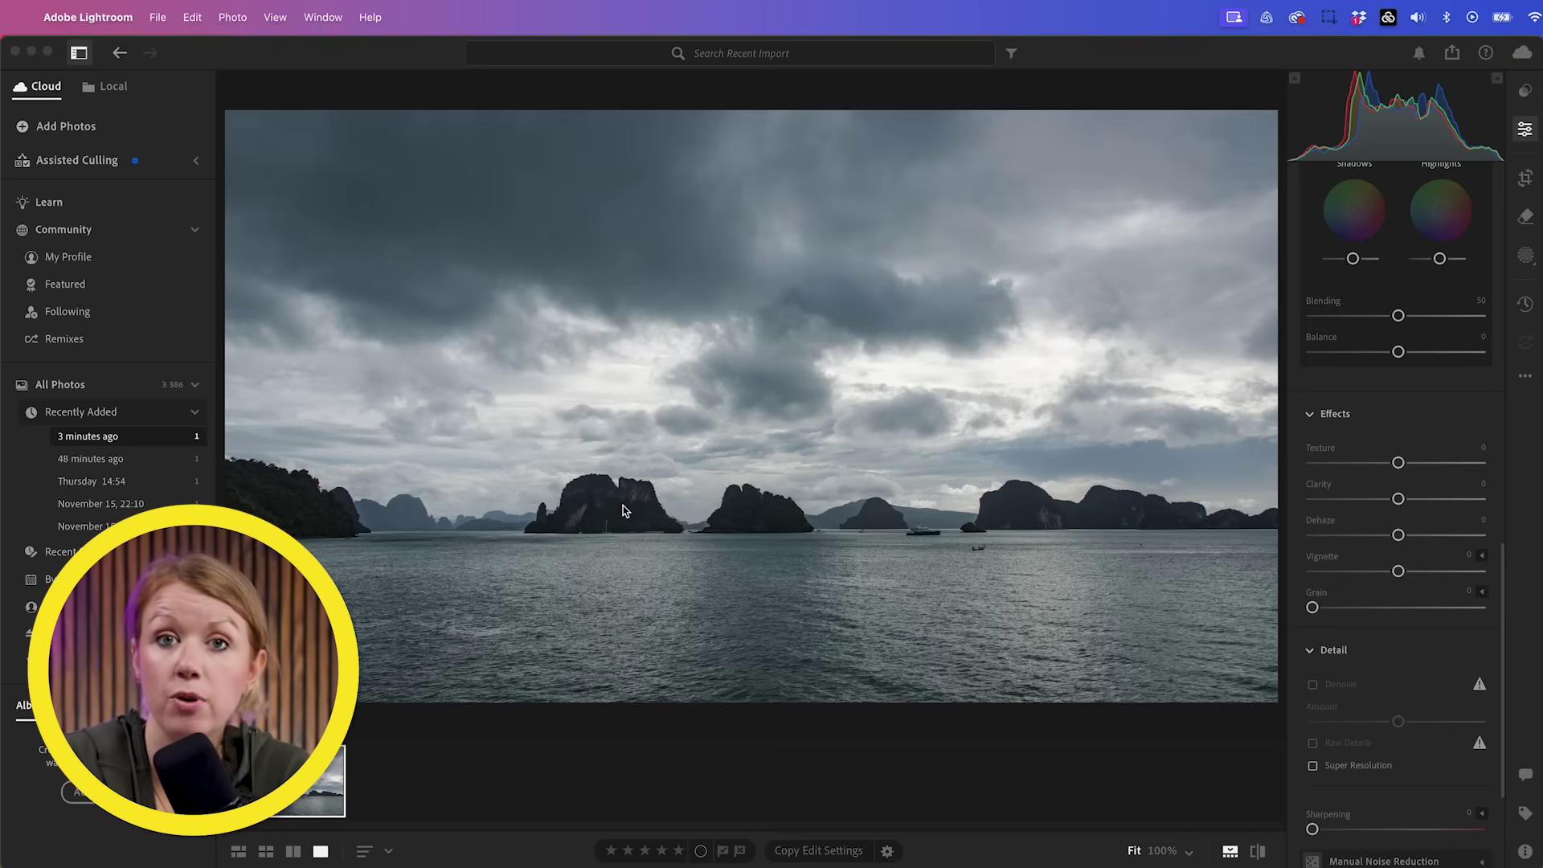
# Step: Compare the seascape with the finished teal edit, then add an automatic Sky mask (Mask 1)
pyautogui.press('\\')
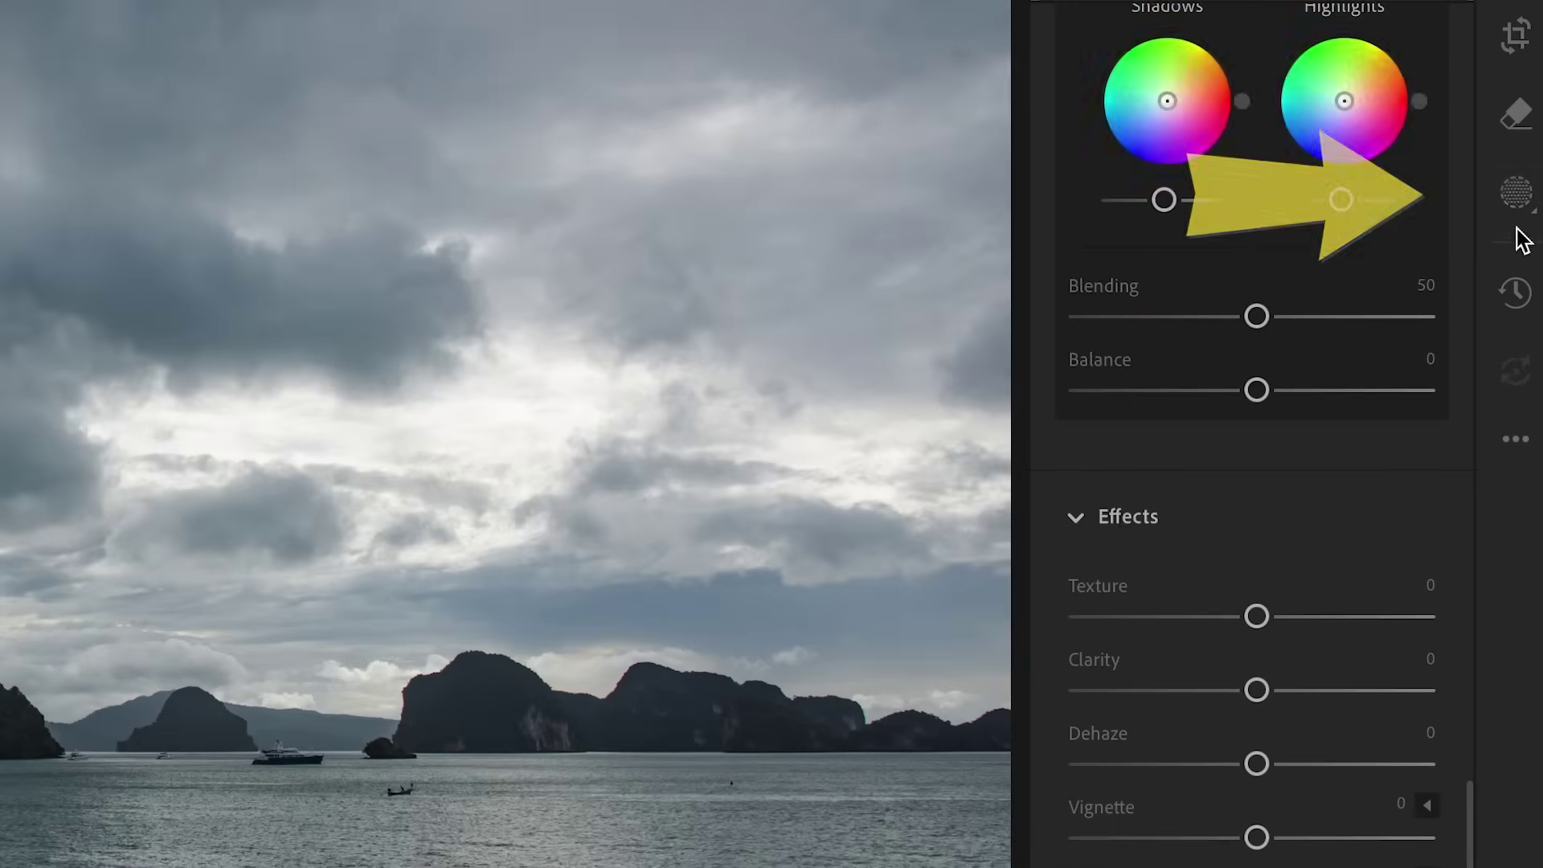
pyautogui.click(1526, 257)
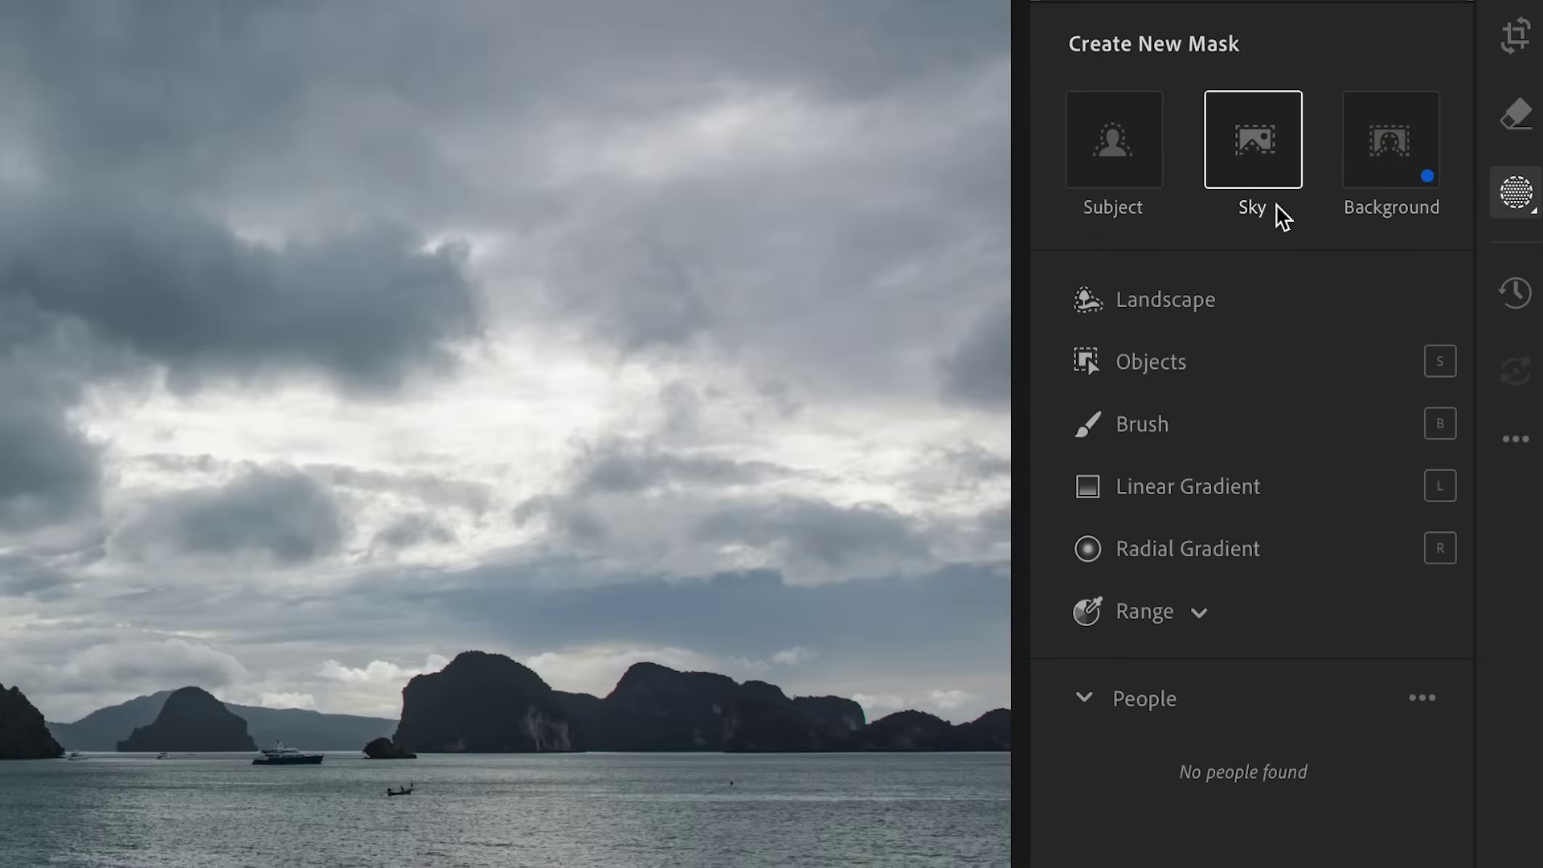
pyautogui.click(1257, 160)
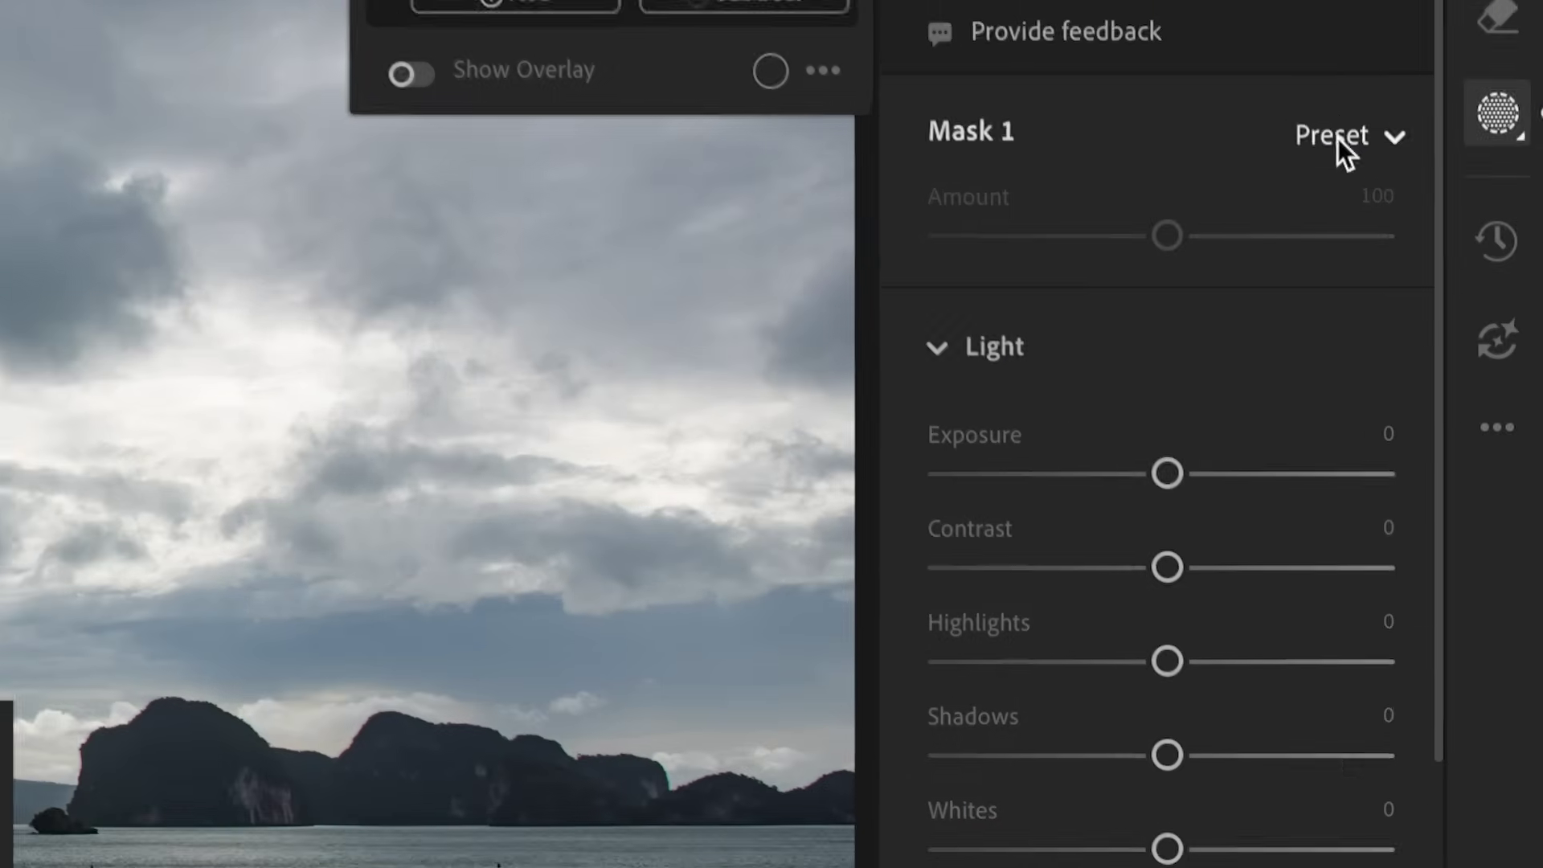
# Step: Try a warmer preset on the sky mask at amount 79, then switch to the Cooler preset
pyautogui.click(1382, 407)
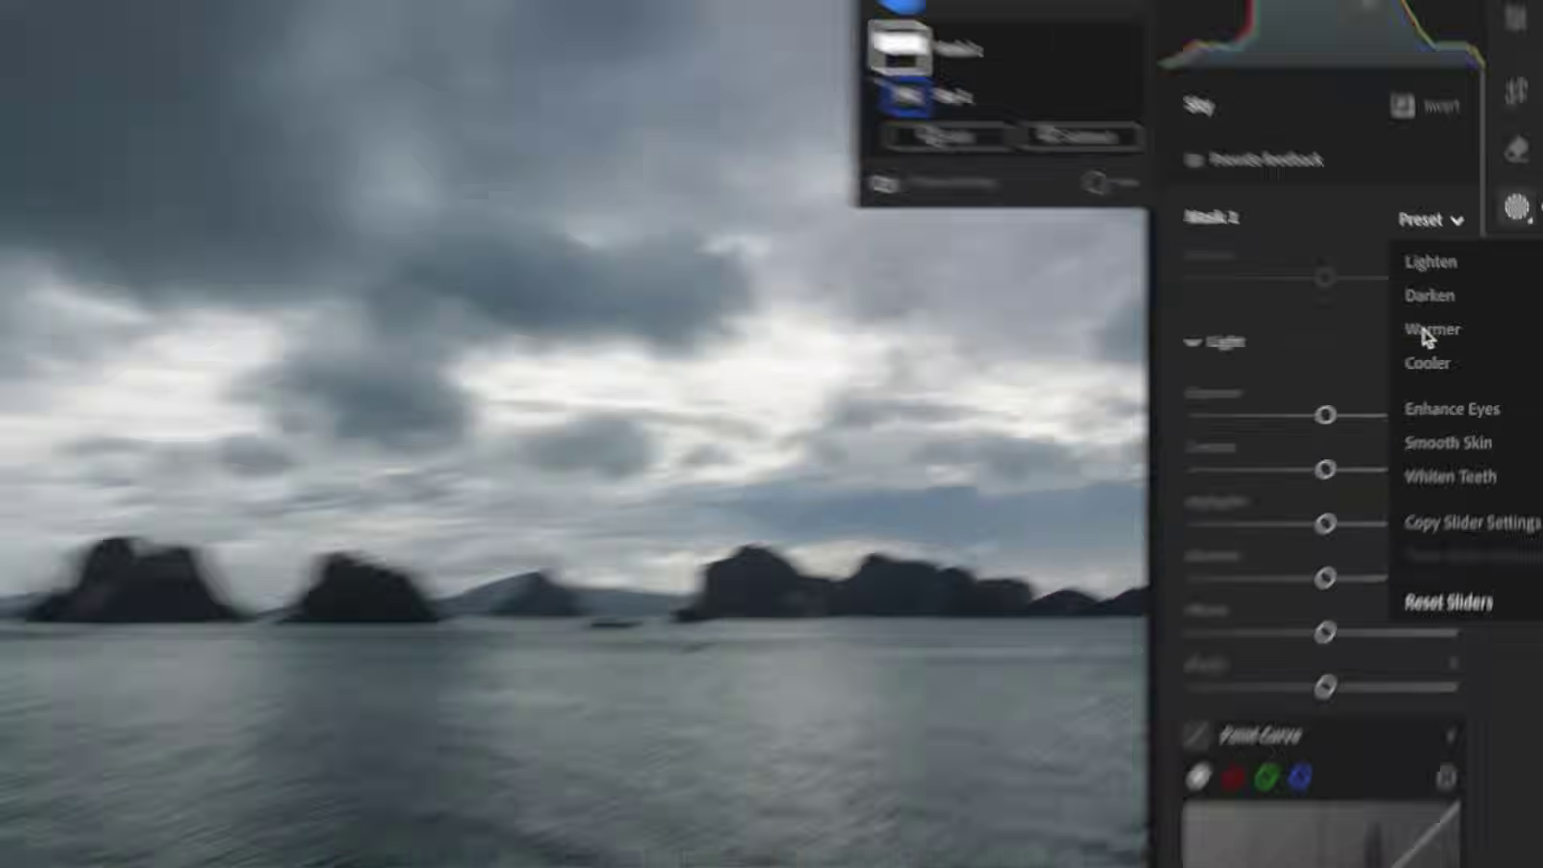
pyautogui.click(1338, 310)
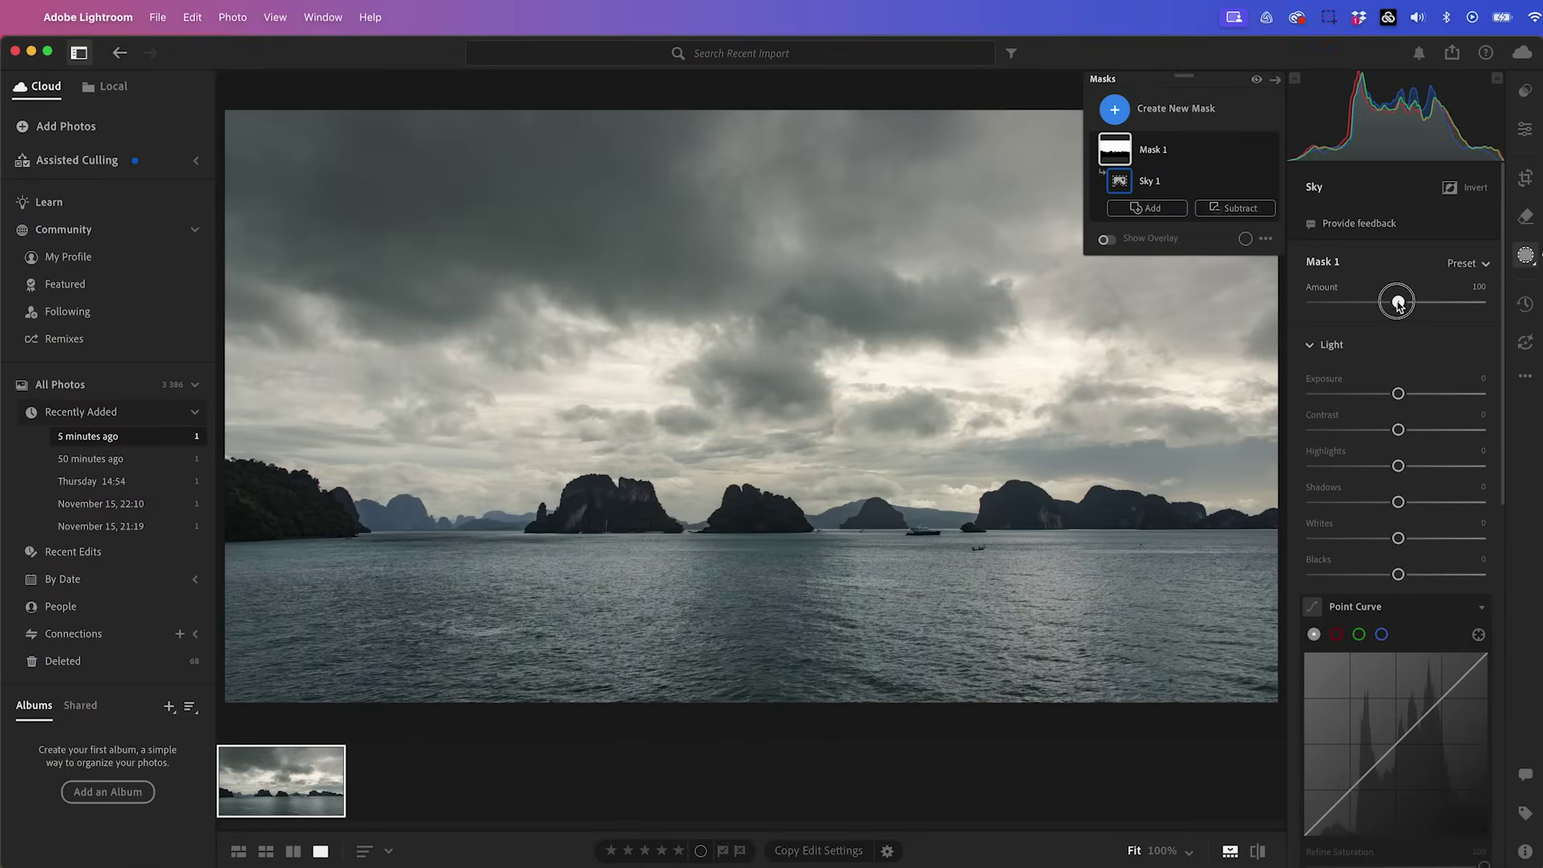
pyautogui.moveTo(1399, 304)
pyautogui.mouseDown()
pyautogui.moveTo(1473, 304)
pyautogui.moveTo(1366, 306)
pyautogui.moveTo(1450, 303)
pyautogui.moveTo(1422, 311)
pyautogui.mouseUp()
pyautogui.click(1468, 263)
pyautogui.click(1468, 362)
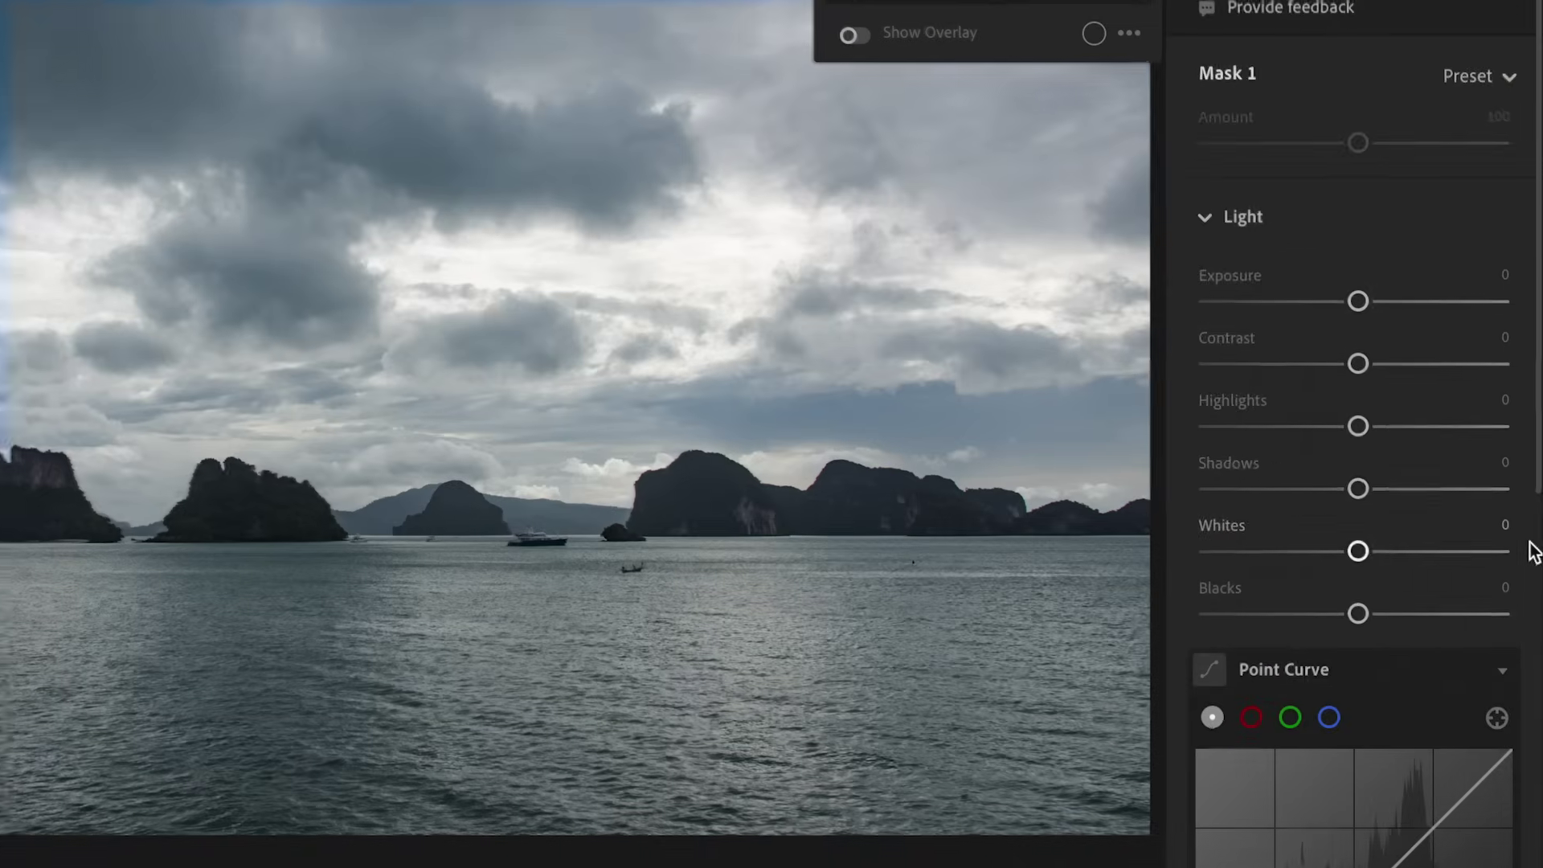
# Step: Raise the sky mask's Texture to +35 and Clarity to +48
pyautogui.scroll(-10, 1497, 536)
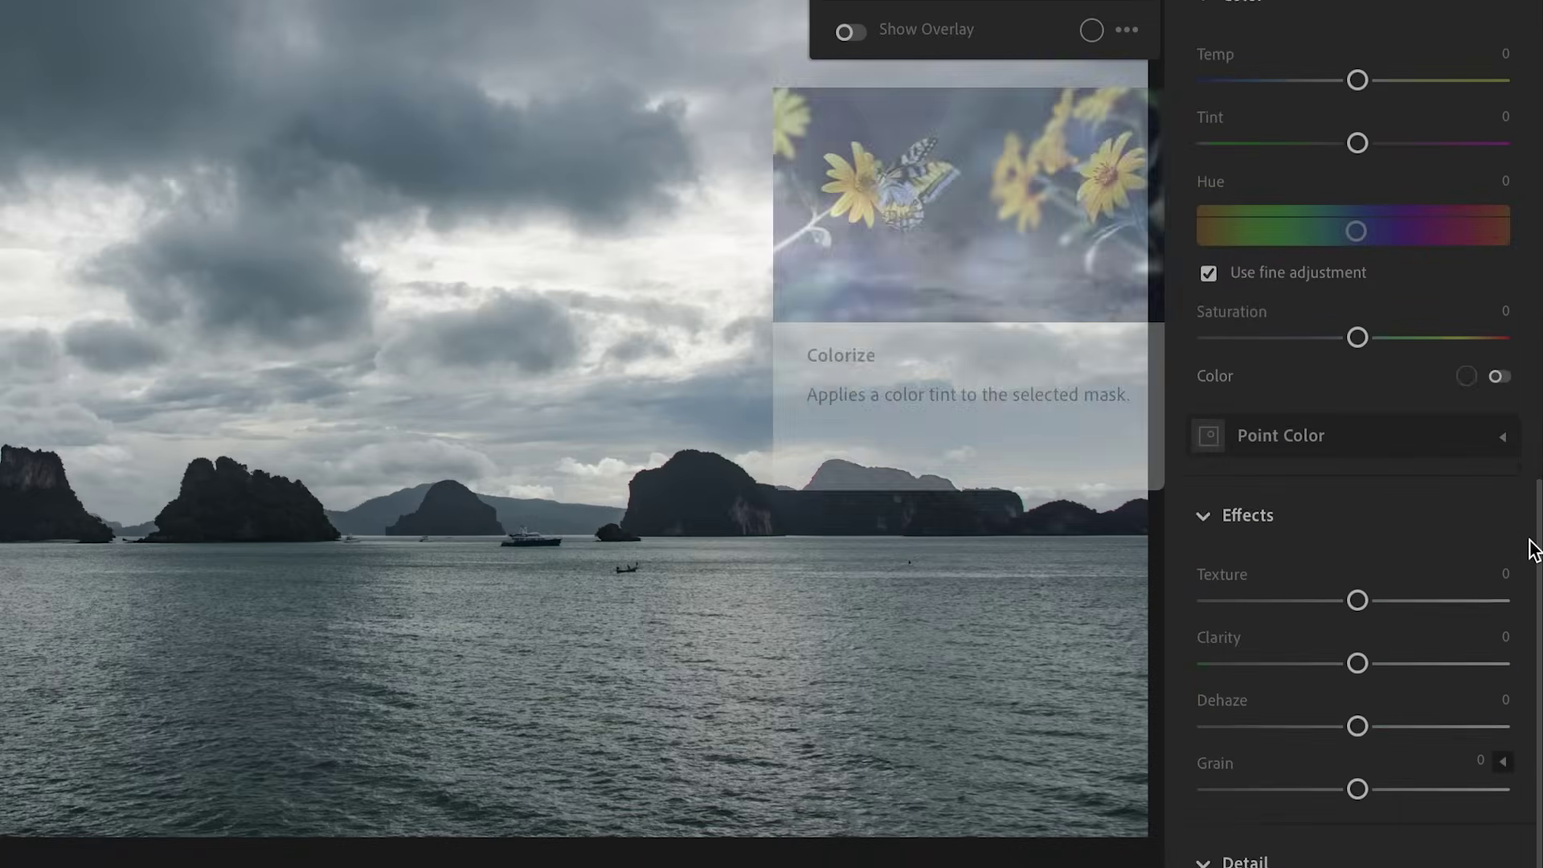
pyautogui.scroll(-1, 1535, 551)
pyautogui.moveTo(1359, 560); pyautogui.dragTo(1405, 560)
pyautogui.moveTo(1360, 622); pyautogui.dragTo(1423, 615)
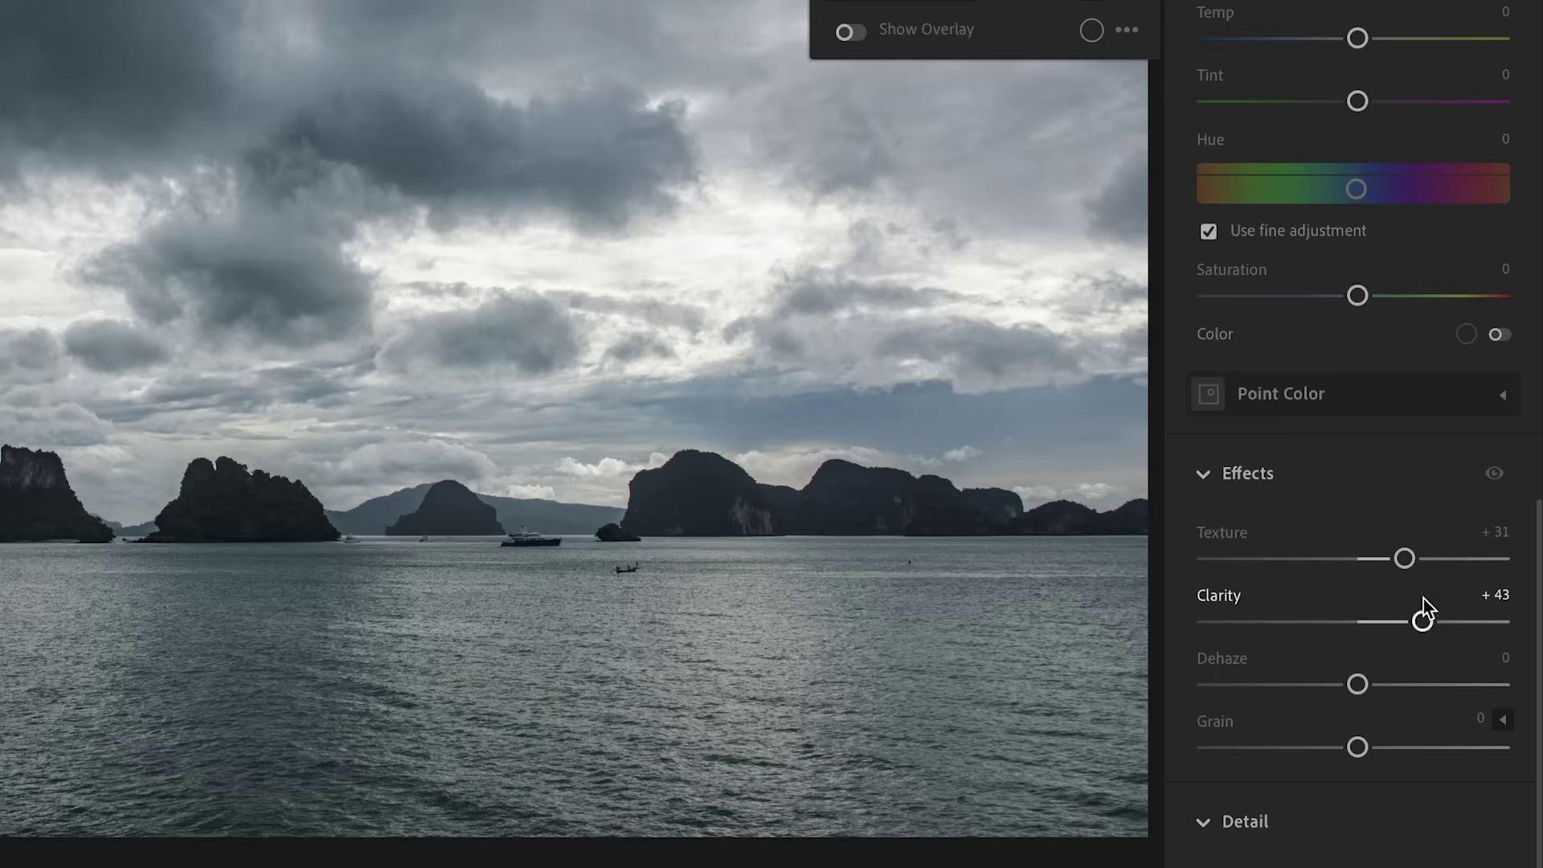
pyautogui.moveTo(1405, 558); pyautogui.dragTo(1413, 556)
pyautogui.moveTo(1421, 620); pyautogui.dragTo(1430, 623)
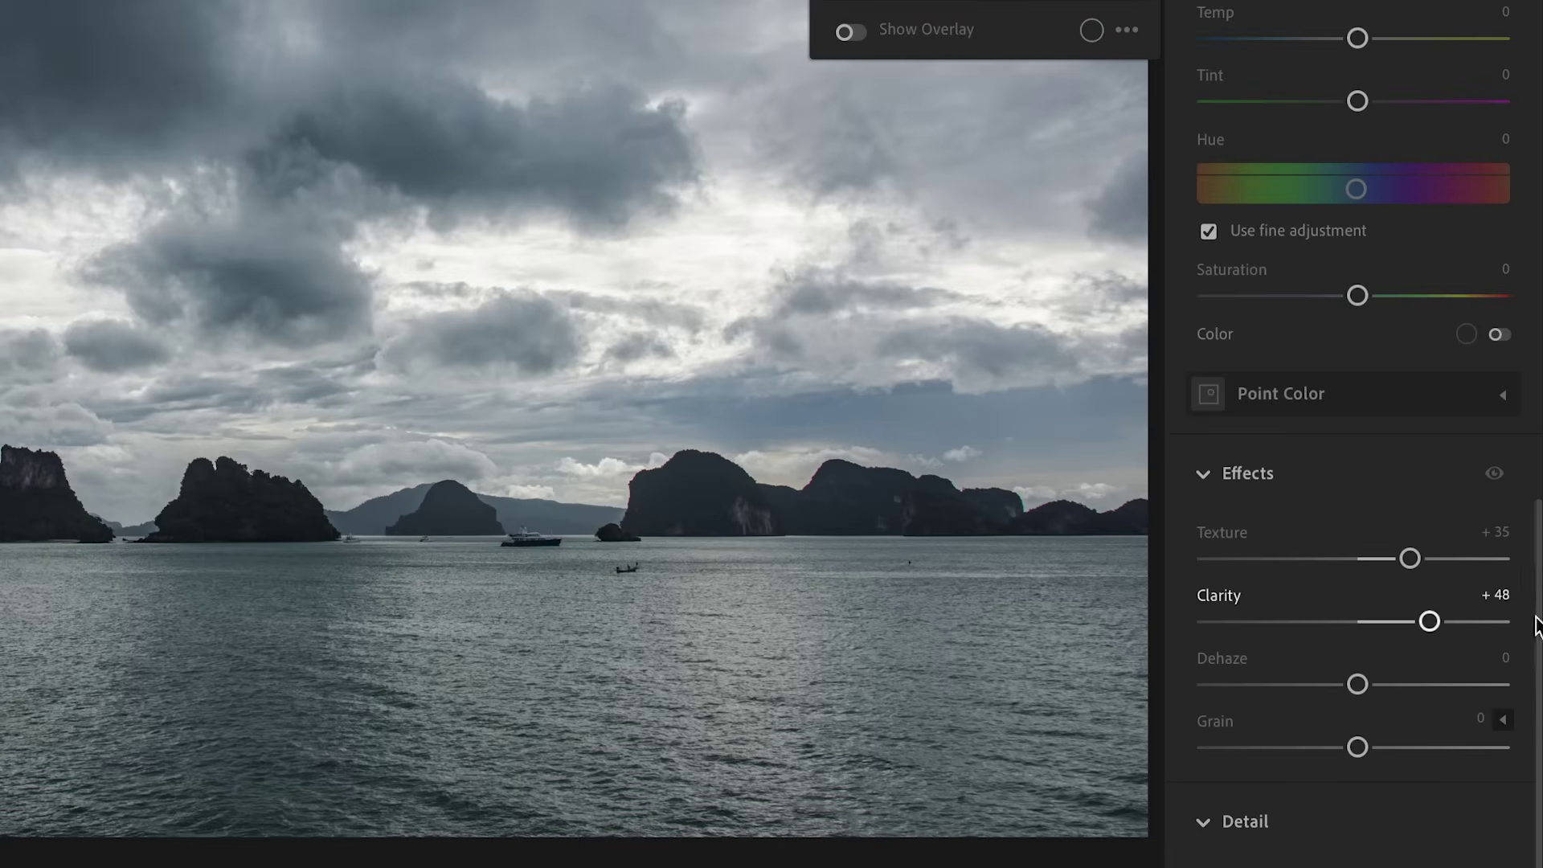
# Step: Shift the sky's Hue to −14.7 and boost Saturation to +45
pyautogui.scroll(6, 1531, 620)
pyautogui.scroll(-3, 1474, 499)
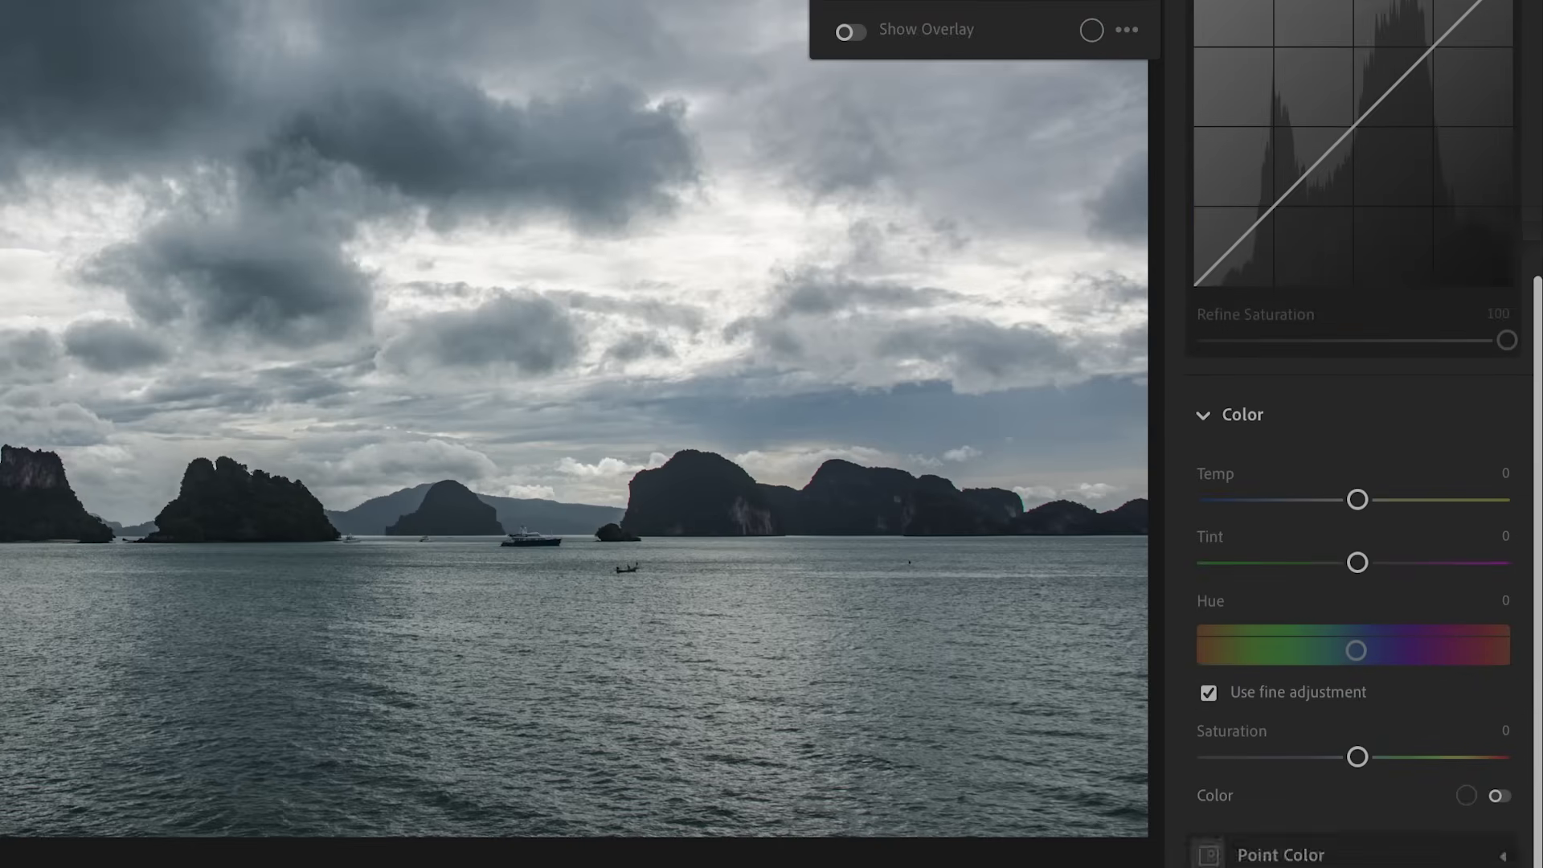
pyautogui.moveTo(1353, 431); pyautogui.dragTo(1391, 462)
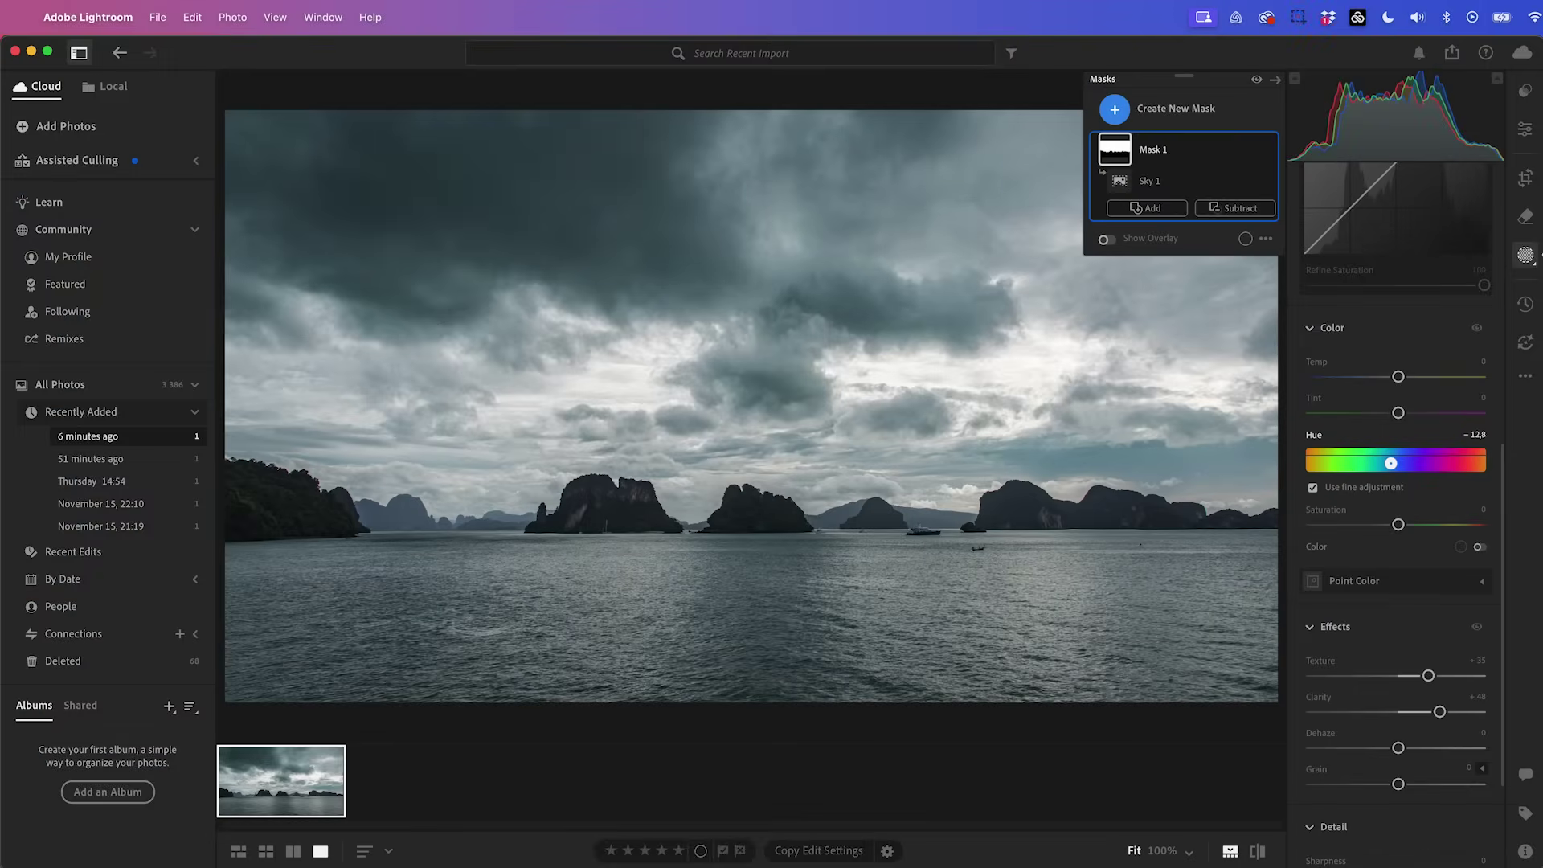
pyautogui.moveTo(1392, 463); pyautogui.dragTo(1389, 463)
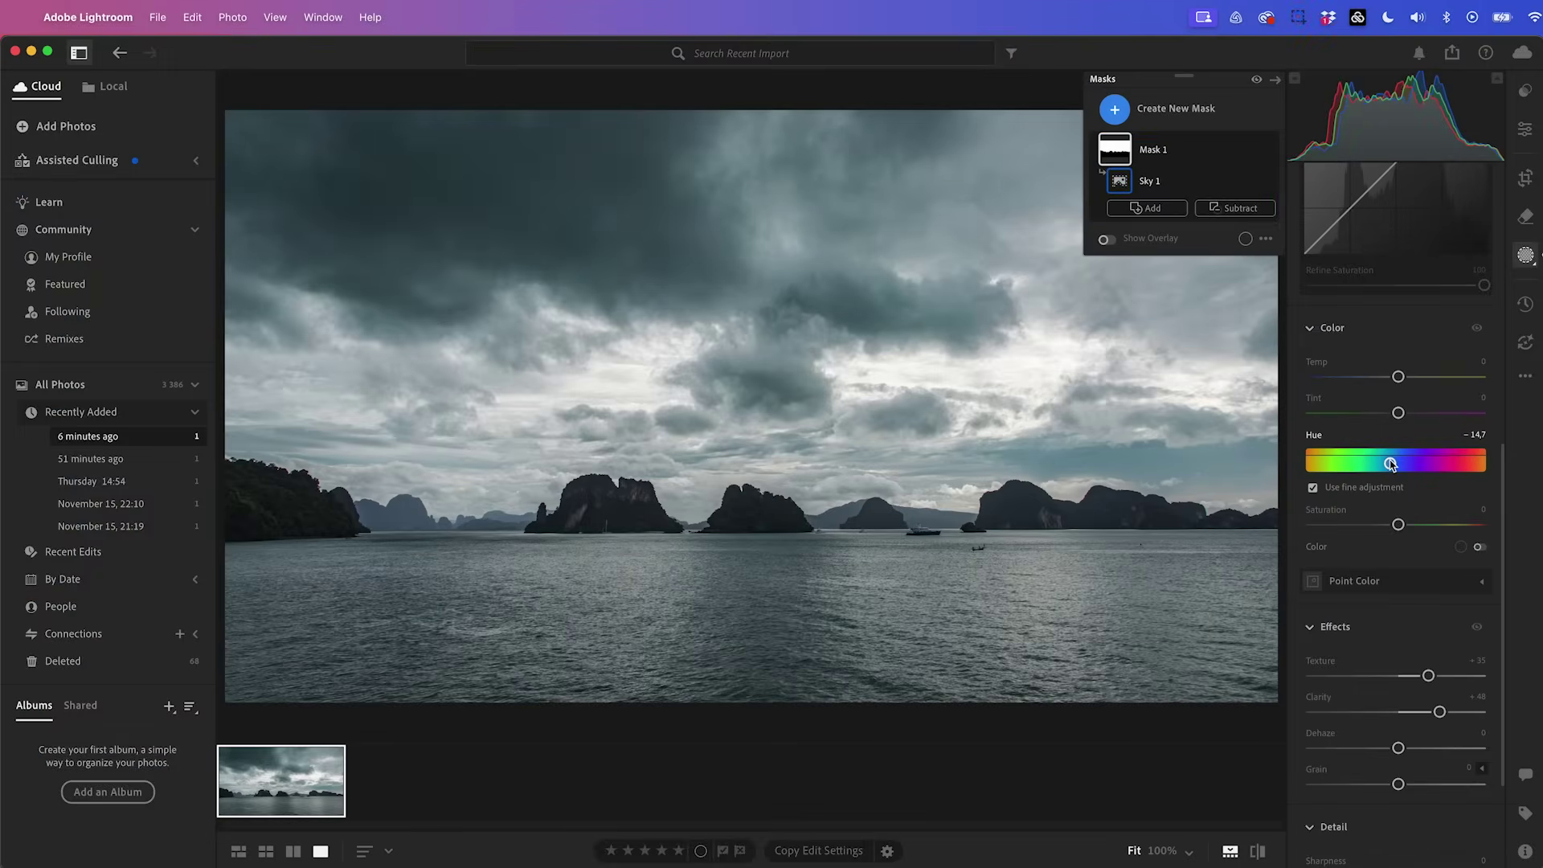
pyautogui.moveTo(1398, 524); pyautogui.dragTo(1439, 533)
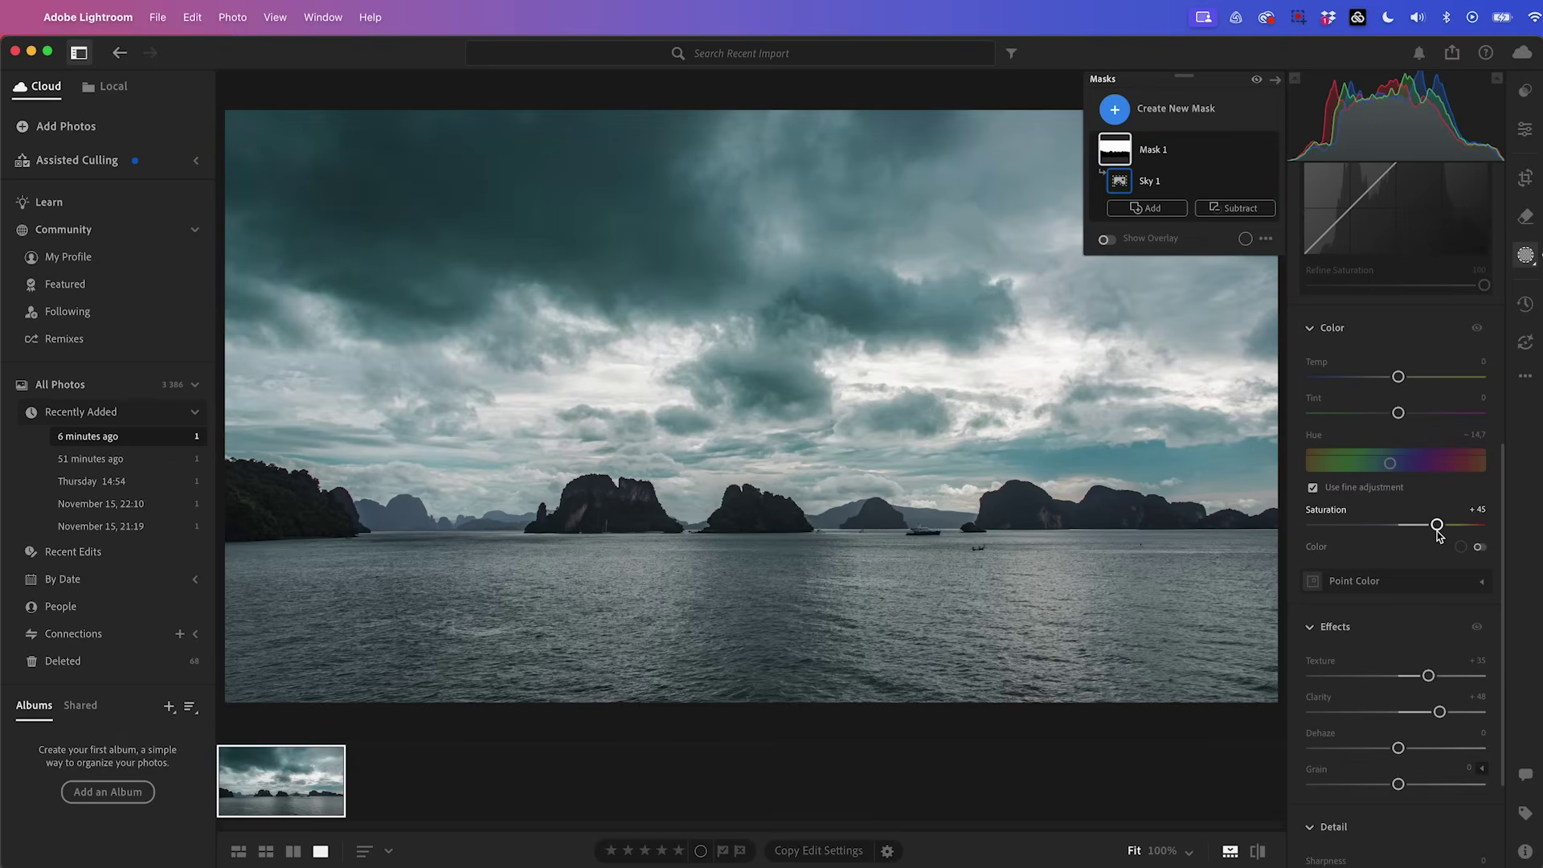
# Step: Give the sky mask an S-shaped point curve and darken its Shadows to −30
pyautogui.scroll(5, 1415, 533)
pyautogui.press('super+z')
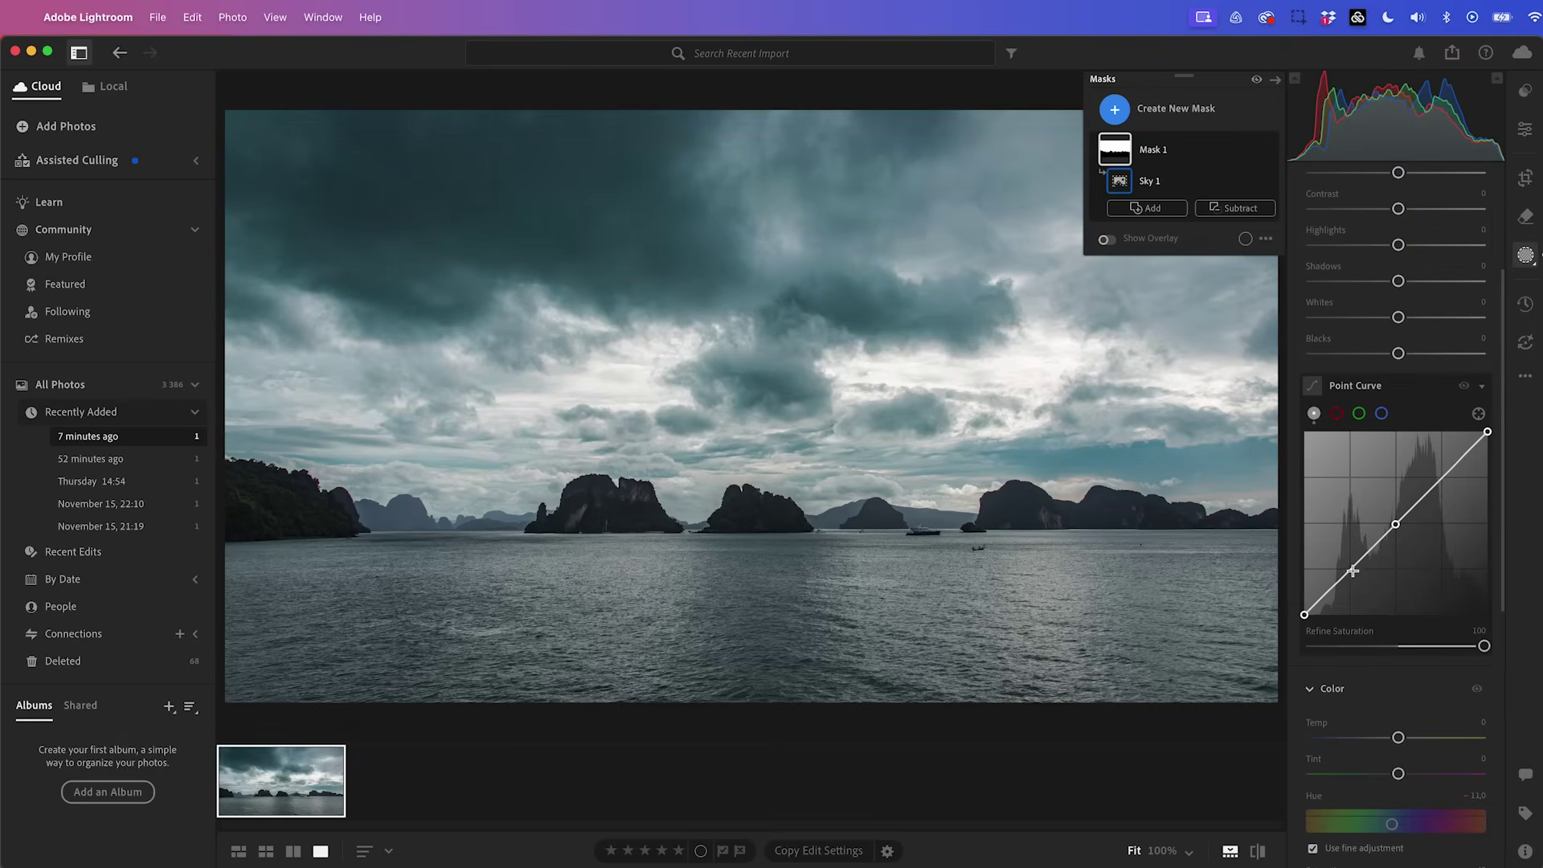
pyautogui.moveTo(1352, 574); pyautogui.dragTo(1352, 573)
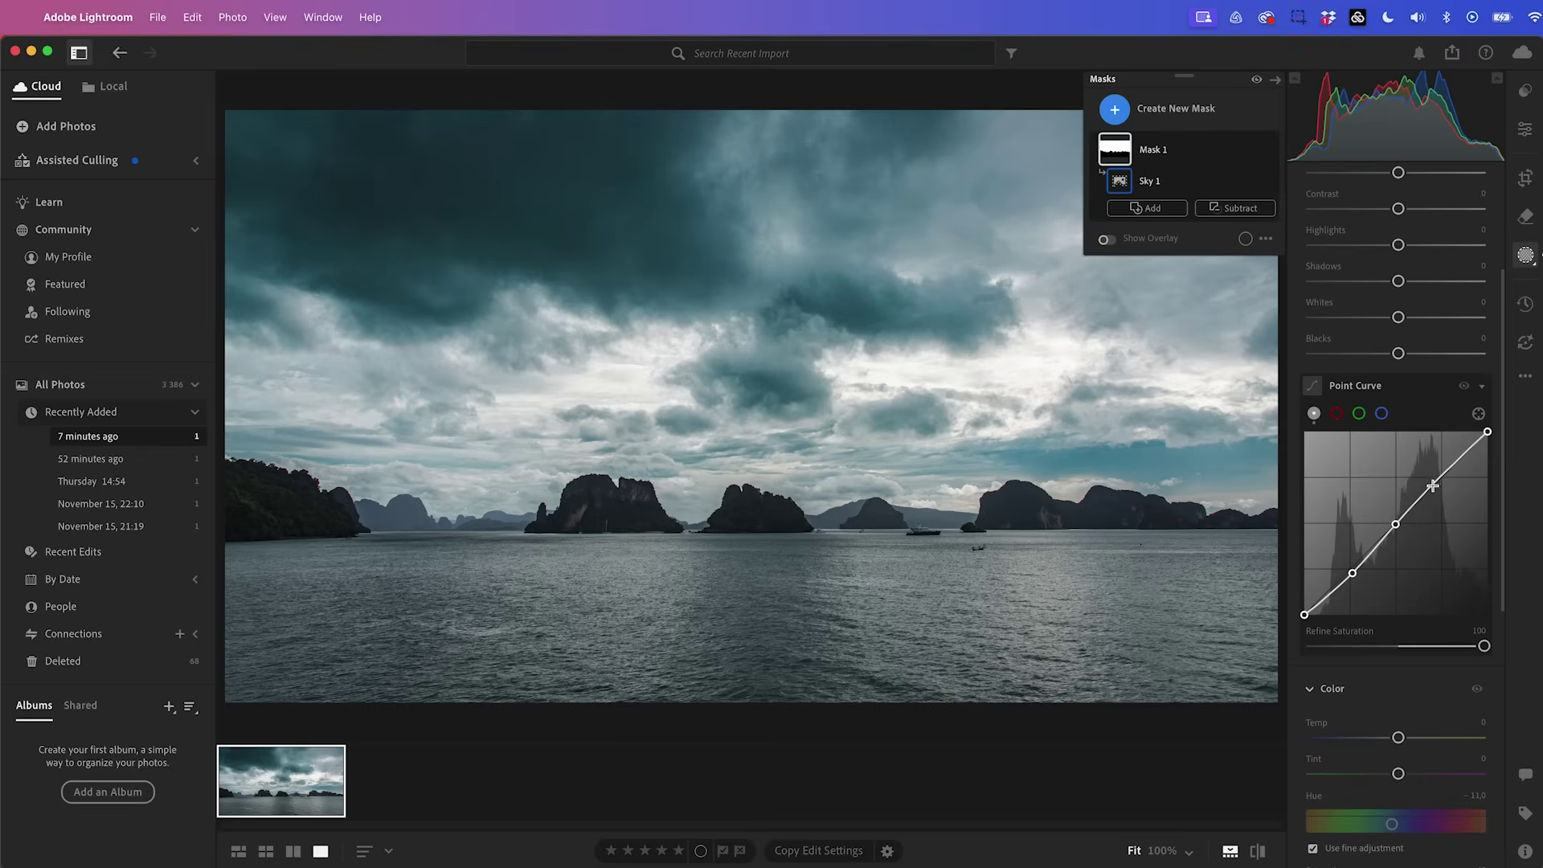
pyautogui.moveTo(1433, 485); pyautogui.dragTo(1432, 482)
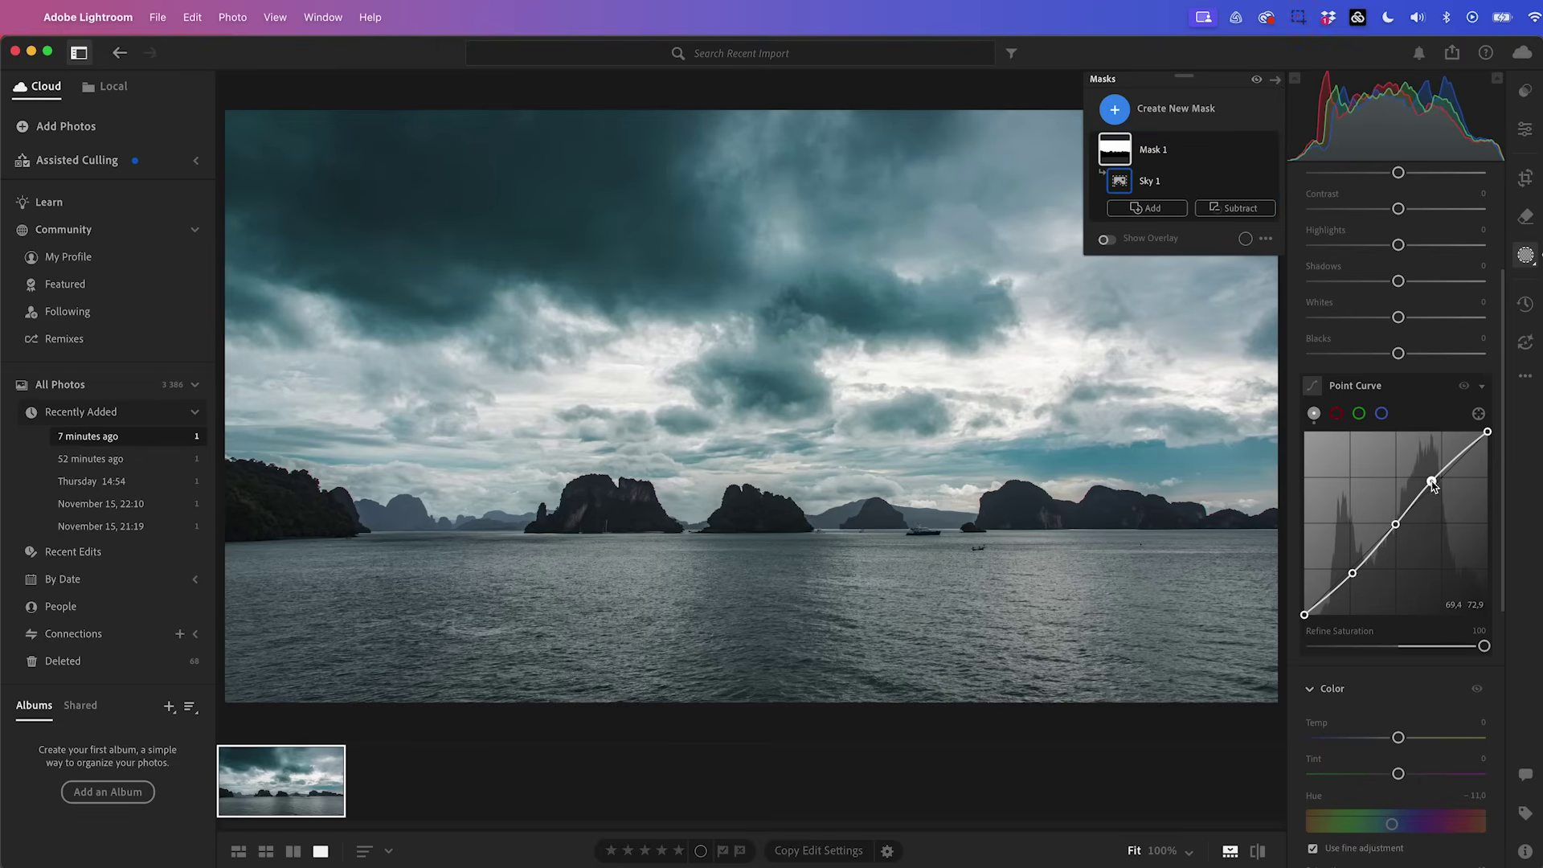
pyautogui.moveTo(1352, 573); pyautogui.dragTo(1348, 575)
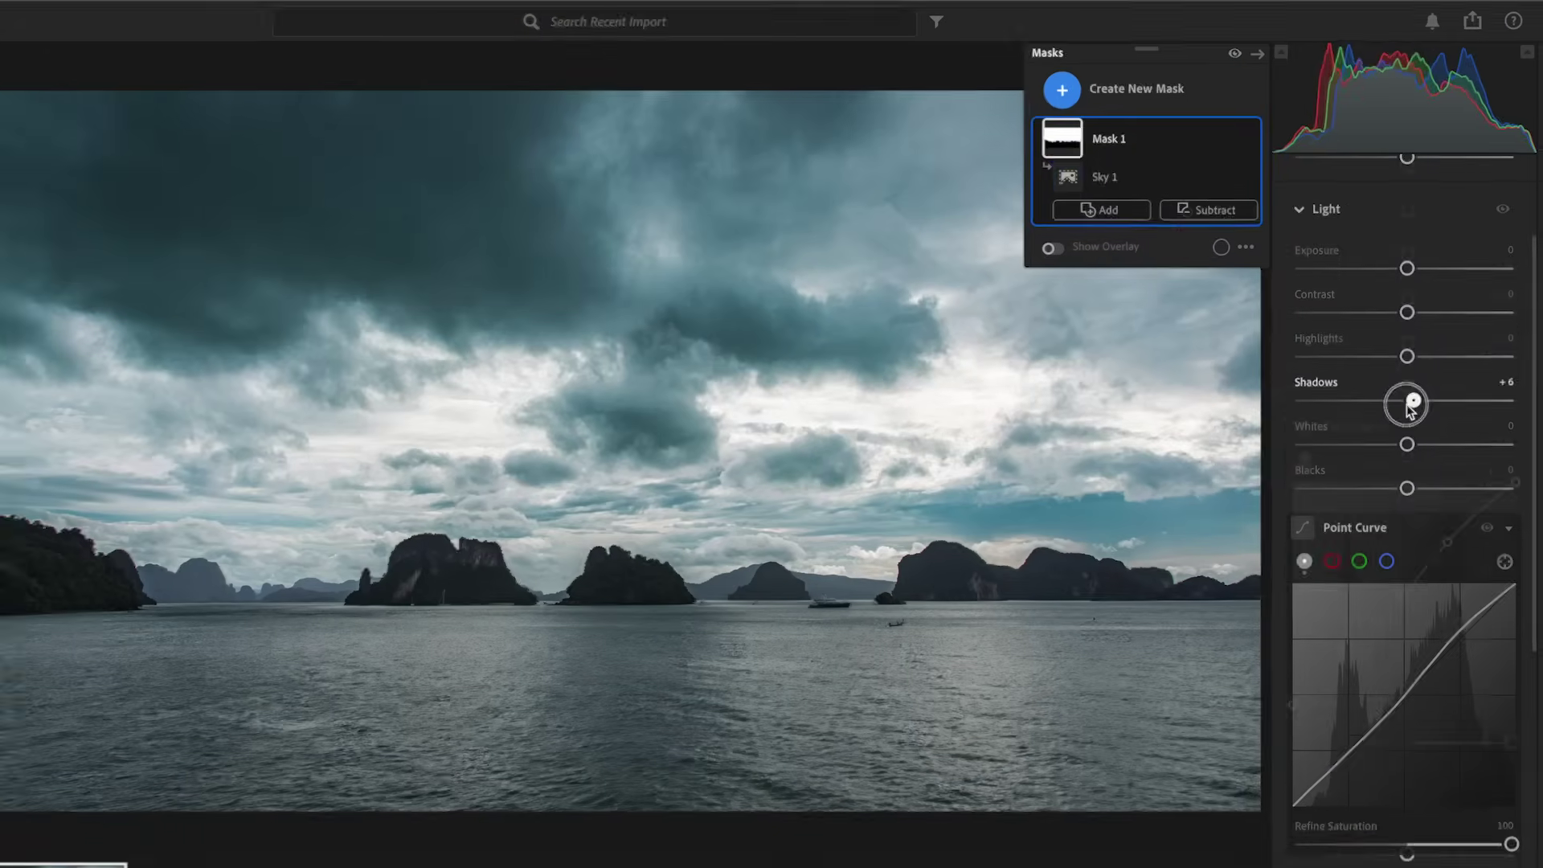
pyautogui.moveTo(1396, 364); pyautogui.dragTo(1375, 416)
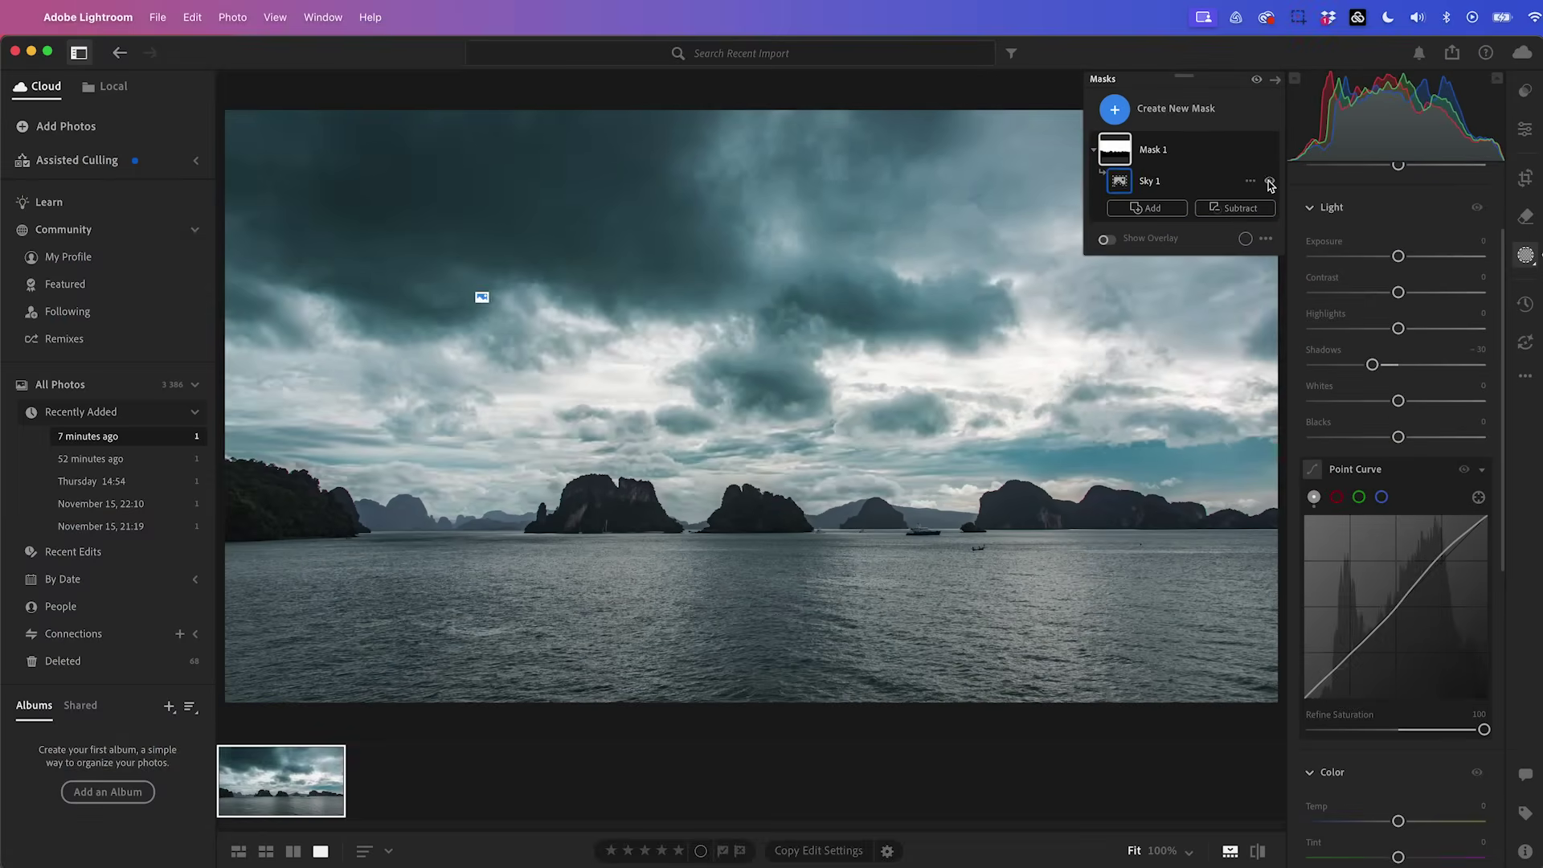
pyautogui.click(1248, 180)
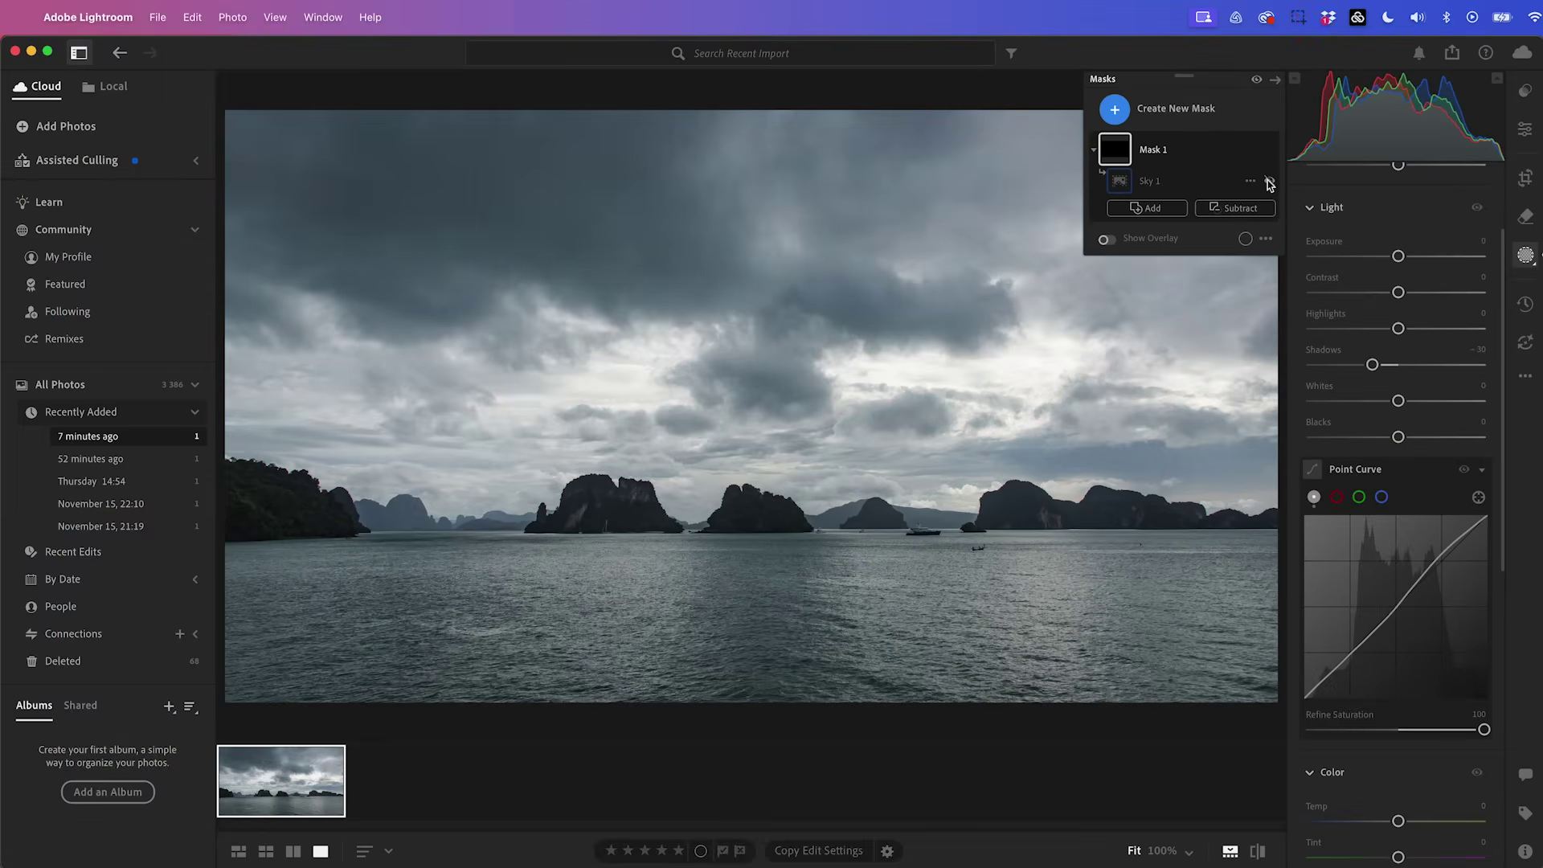
# Step: Add a Landscape mask for the Water and display it alongside the Sky mask
pyautogui.click(1269, 183)
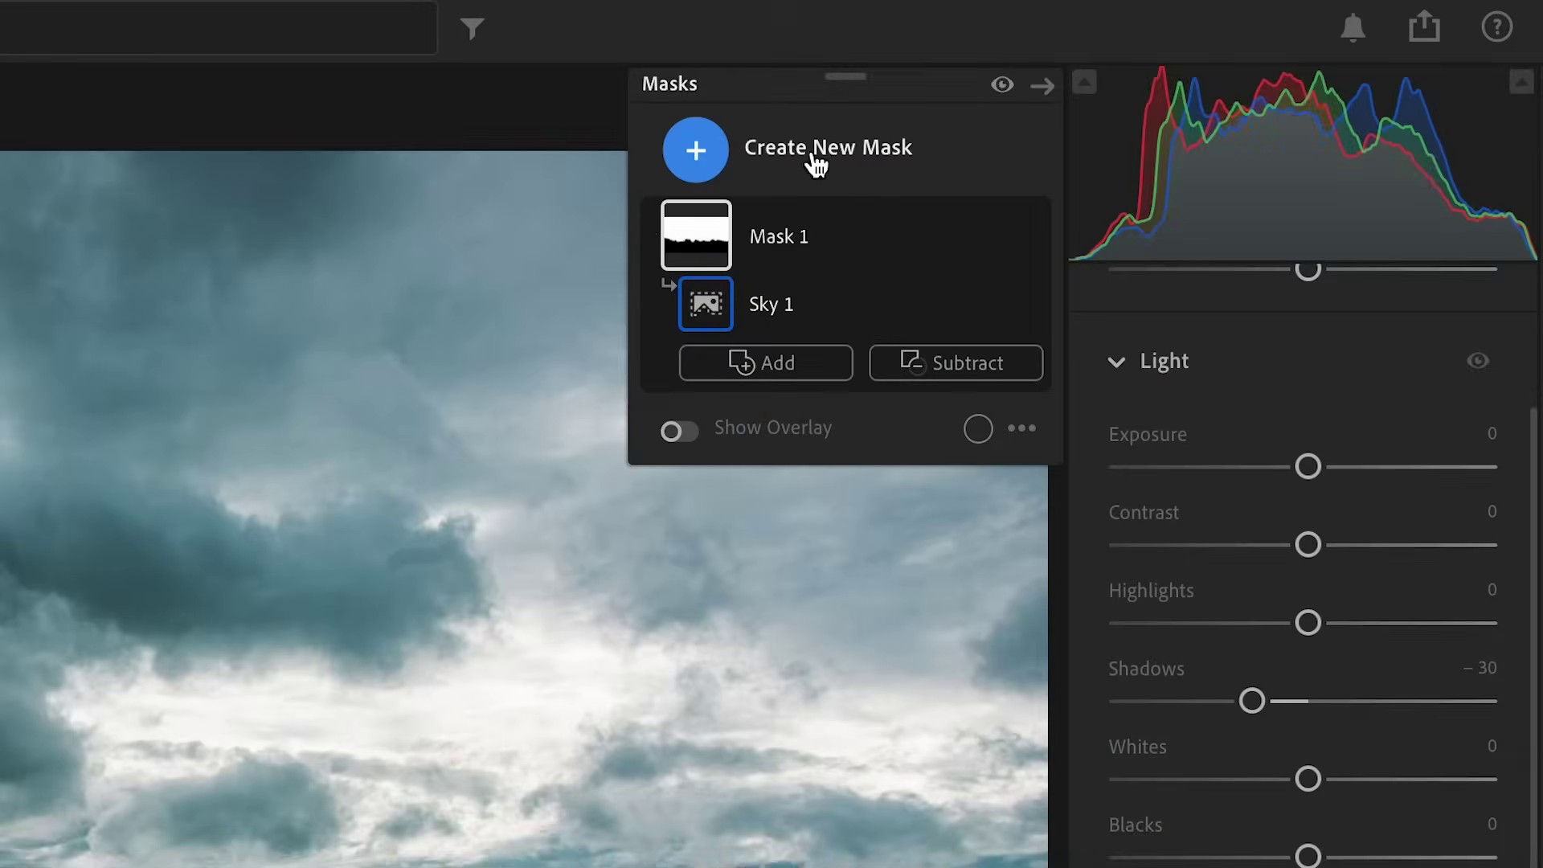
pyautogui.click(1168, 109)
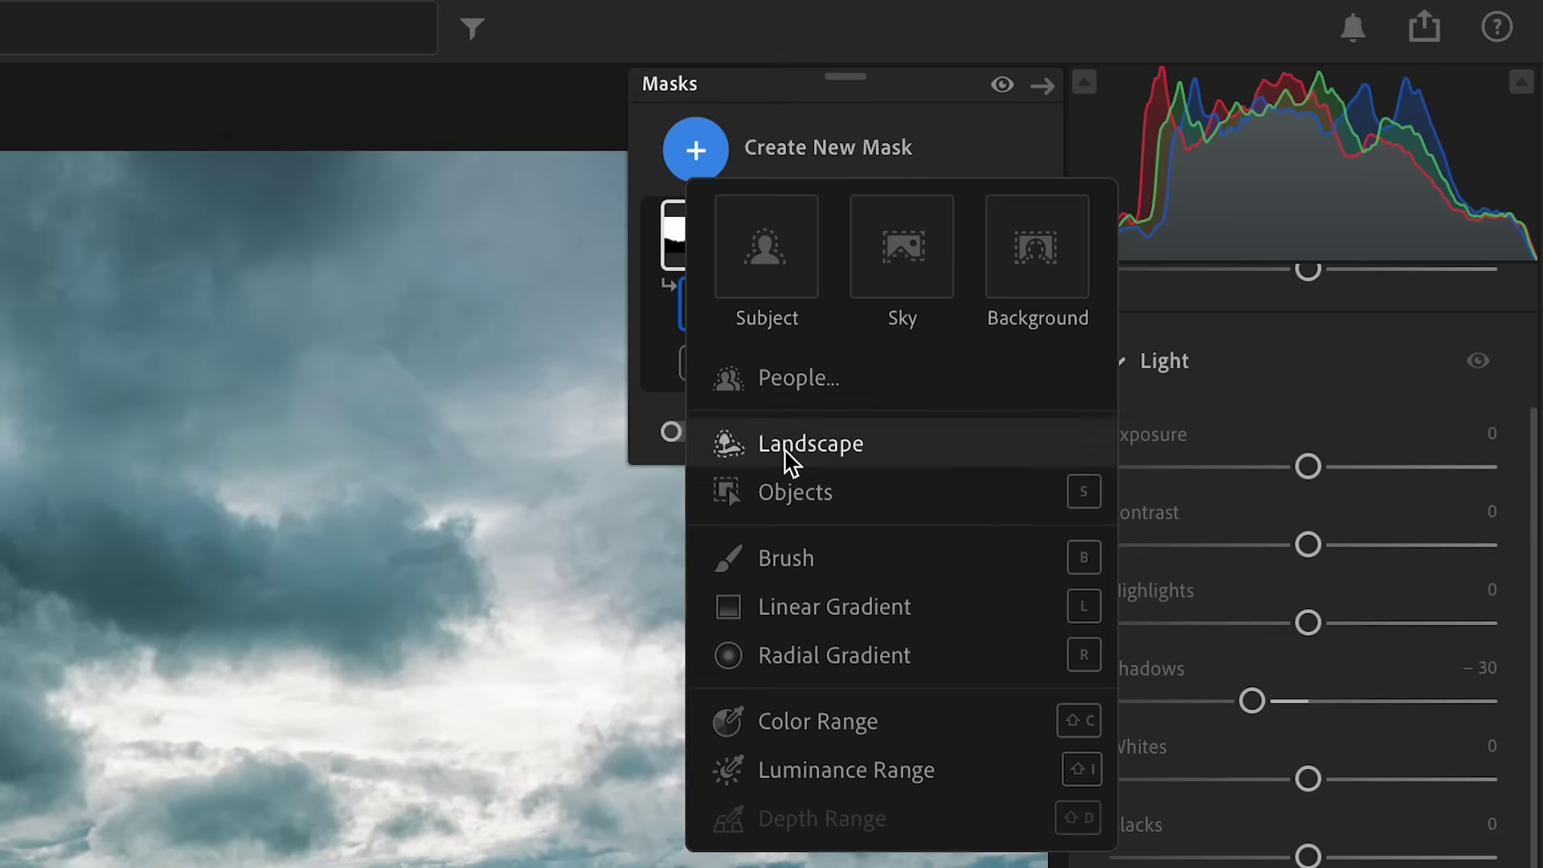
pyautogui.click(786, 450)
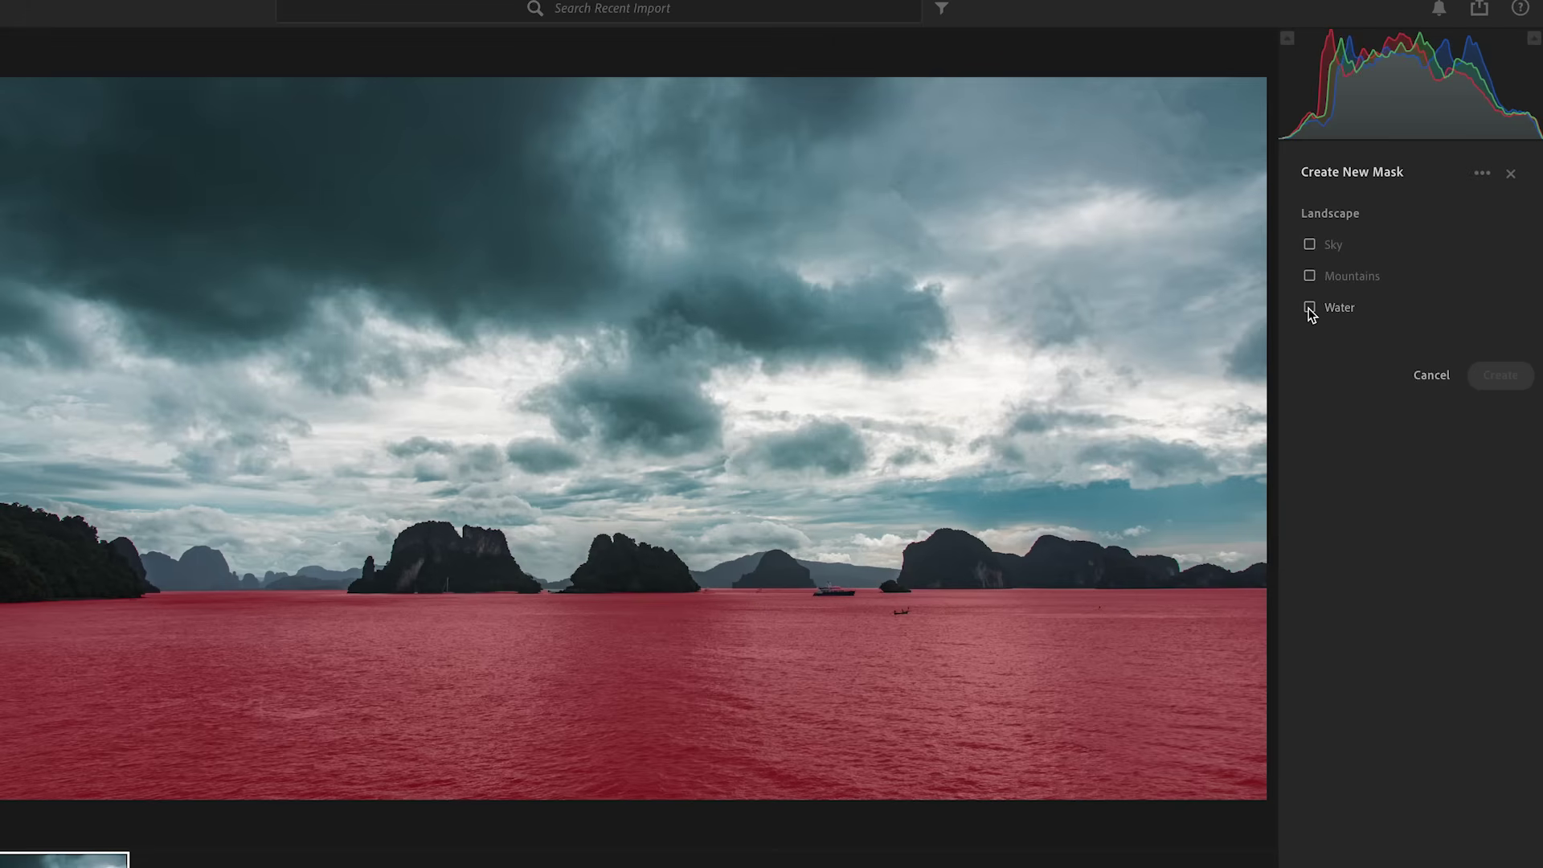
pyautogui.click(1309, 307)
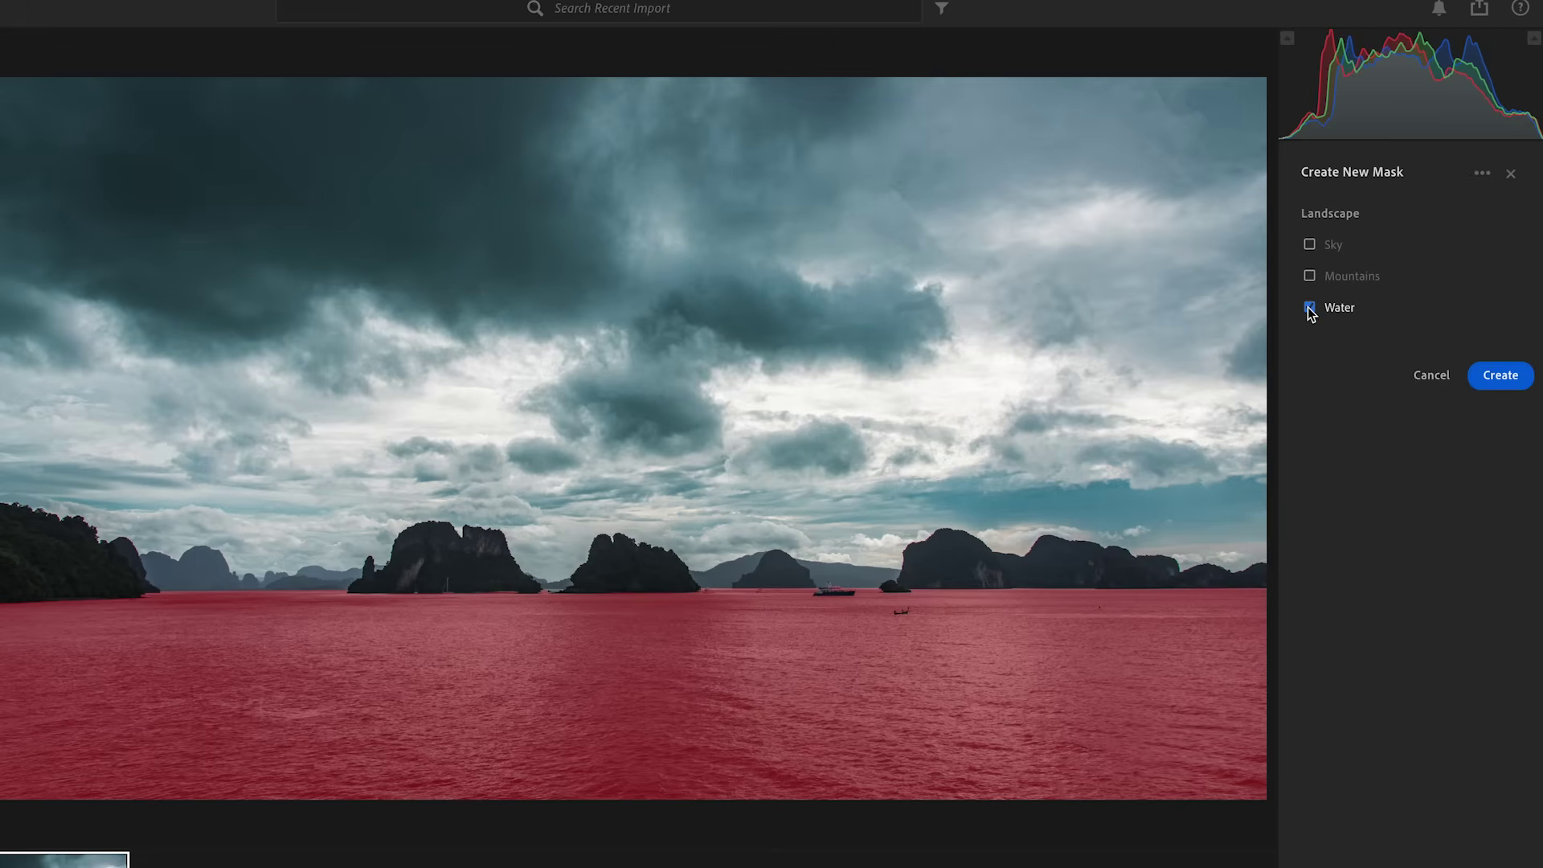
pyautogui.click(1501, 375)
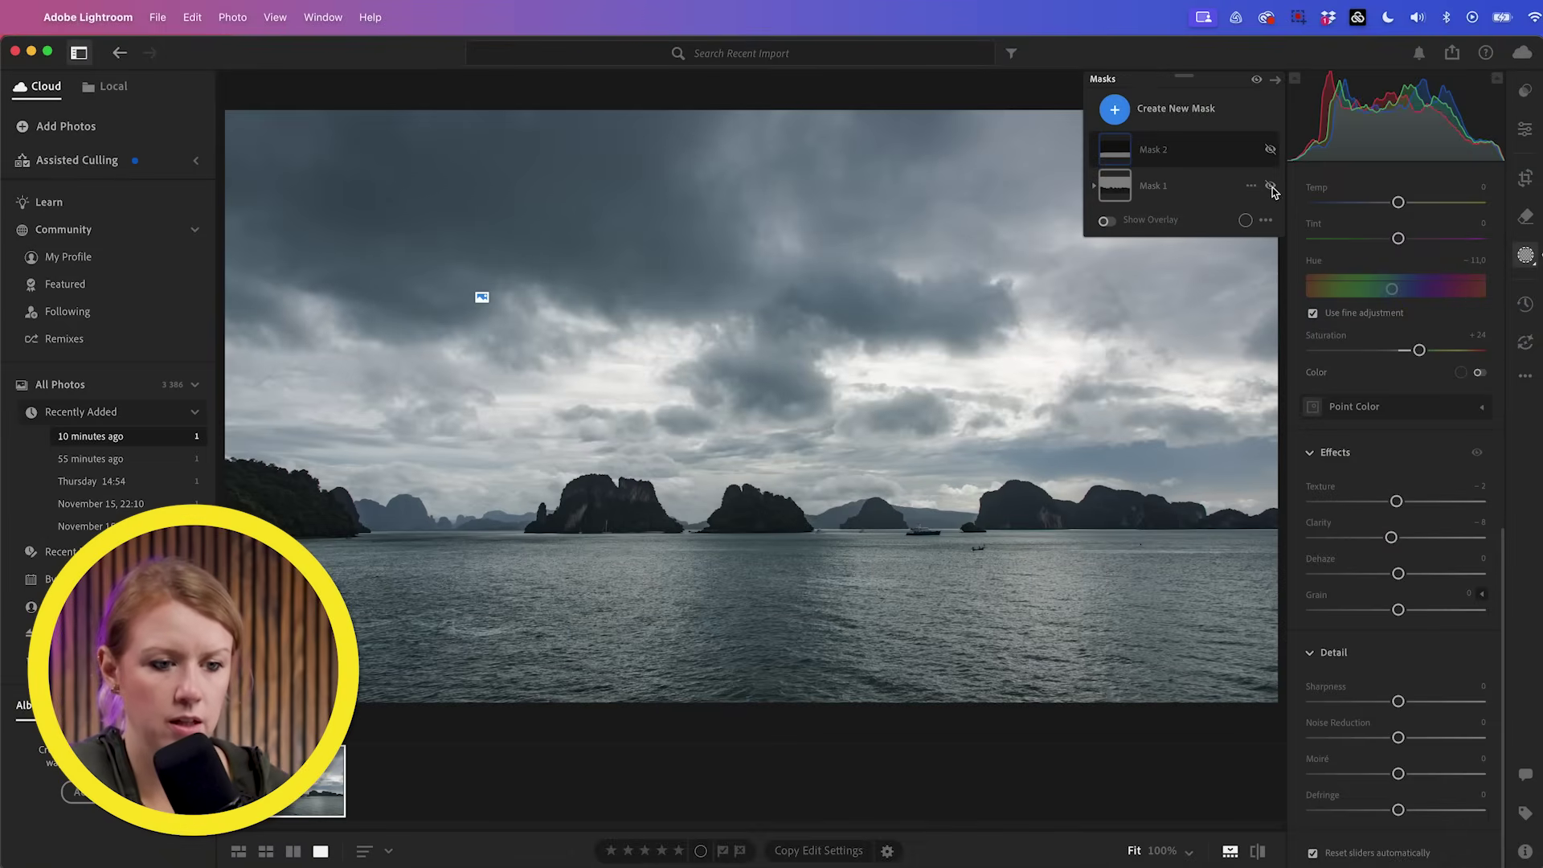
pyautogui.click(1271, 188)
pyautogui.click(1271, 150)
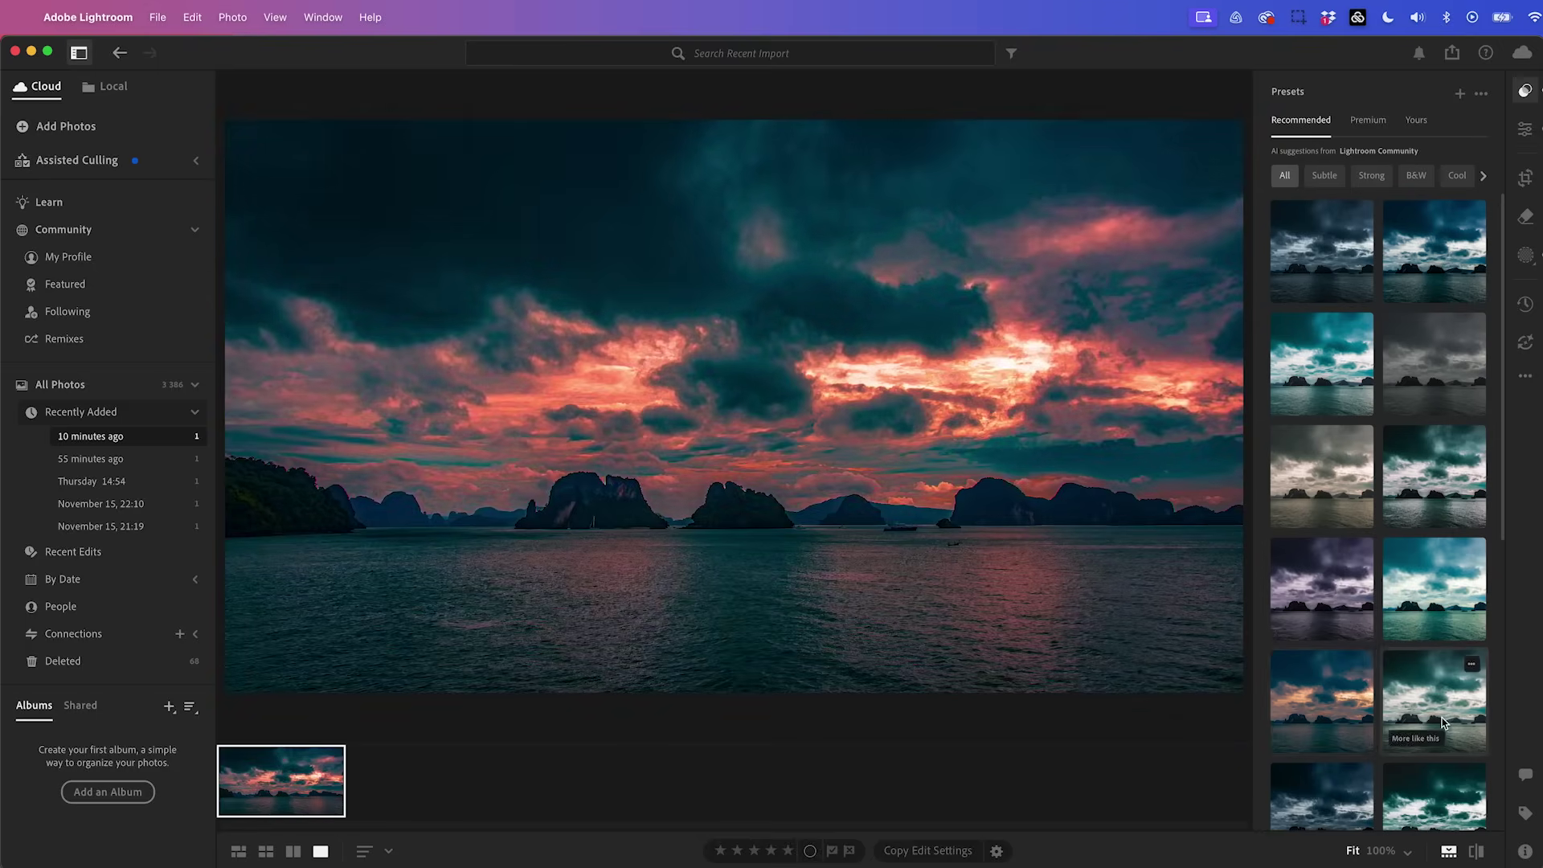
# Step: Apply the darker teal preset to the seascape at strength 48
pyautogui.scroll(-2, 1334, 723)
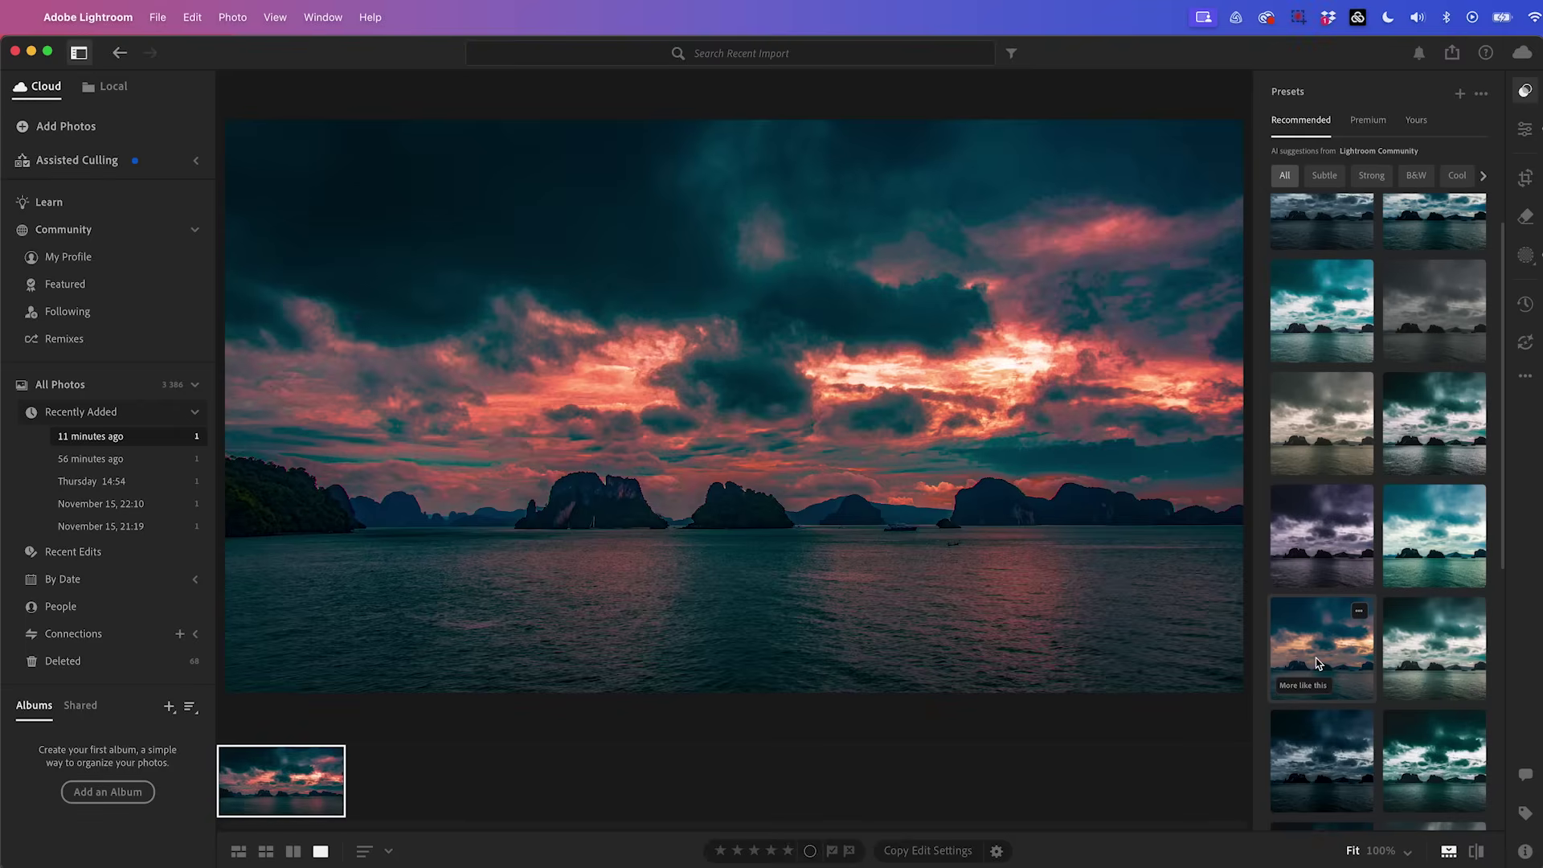
pyautogui.scroll(-3, 1318, 663)
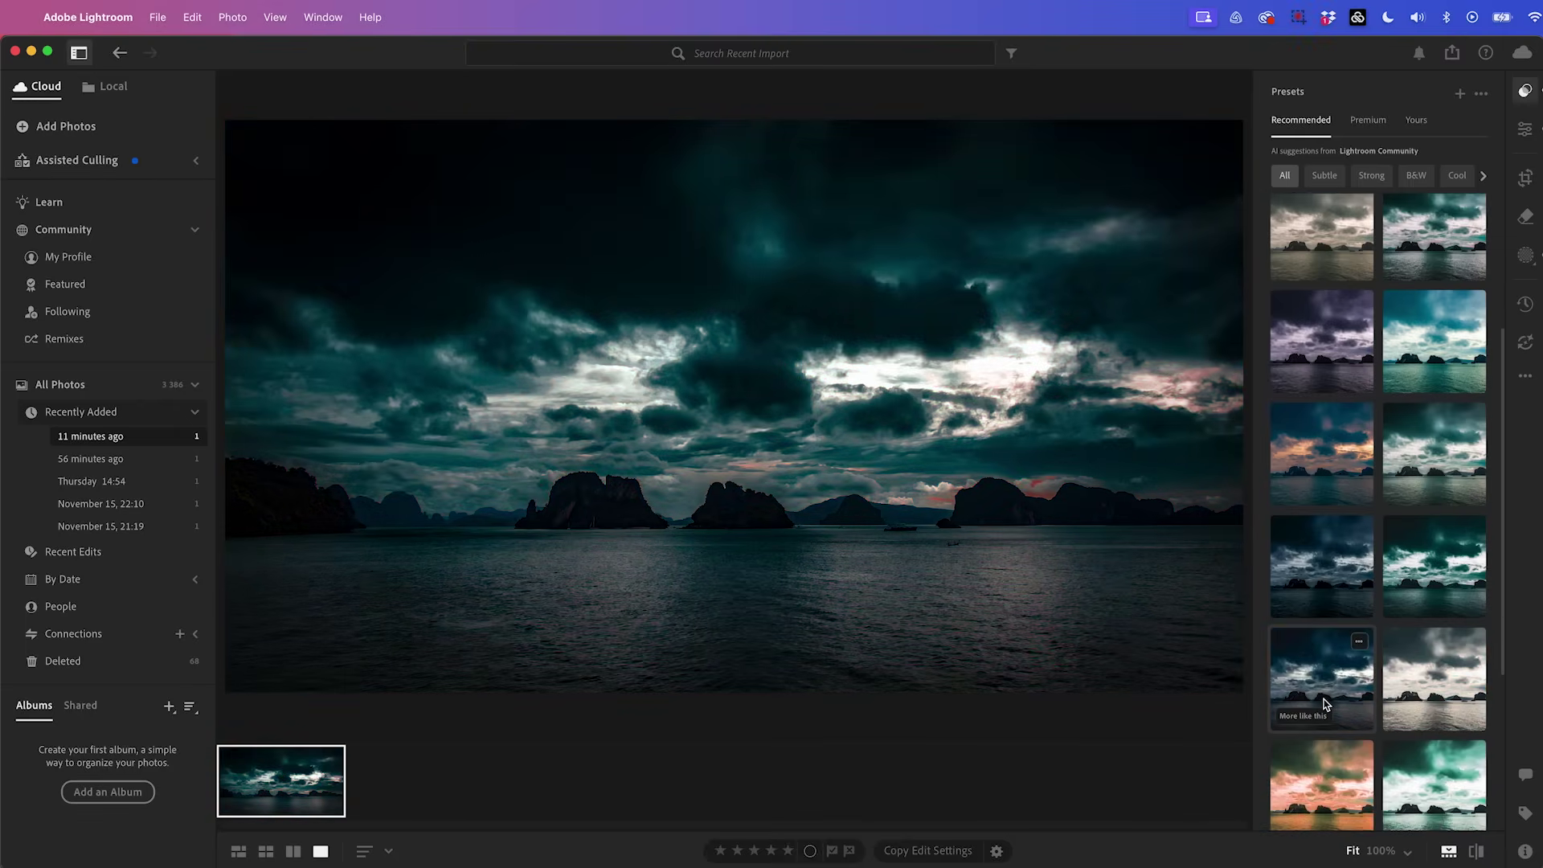
pyautogui.scroll(-2, 1325, 704)
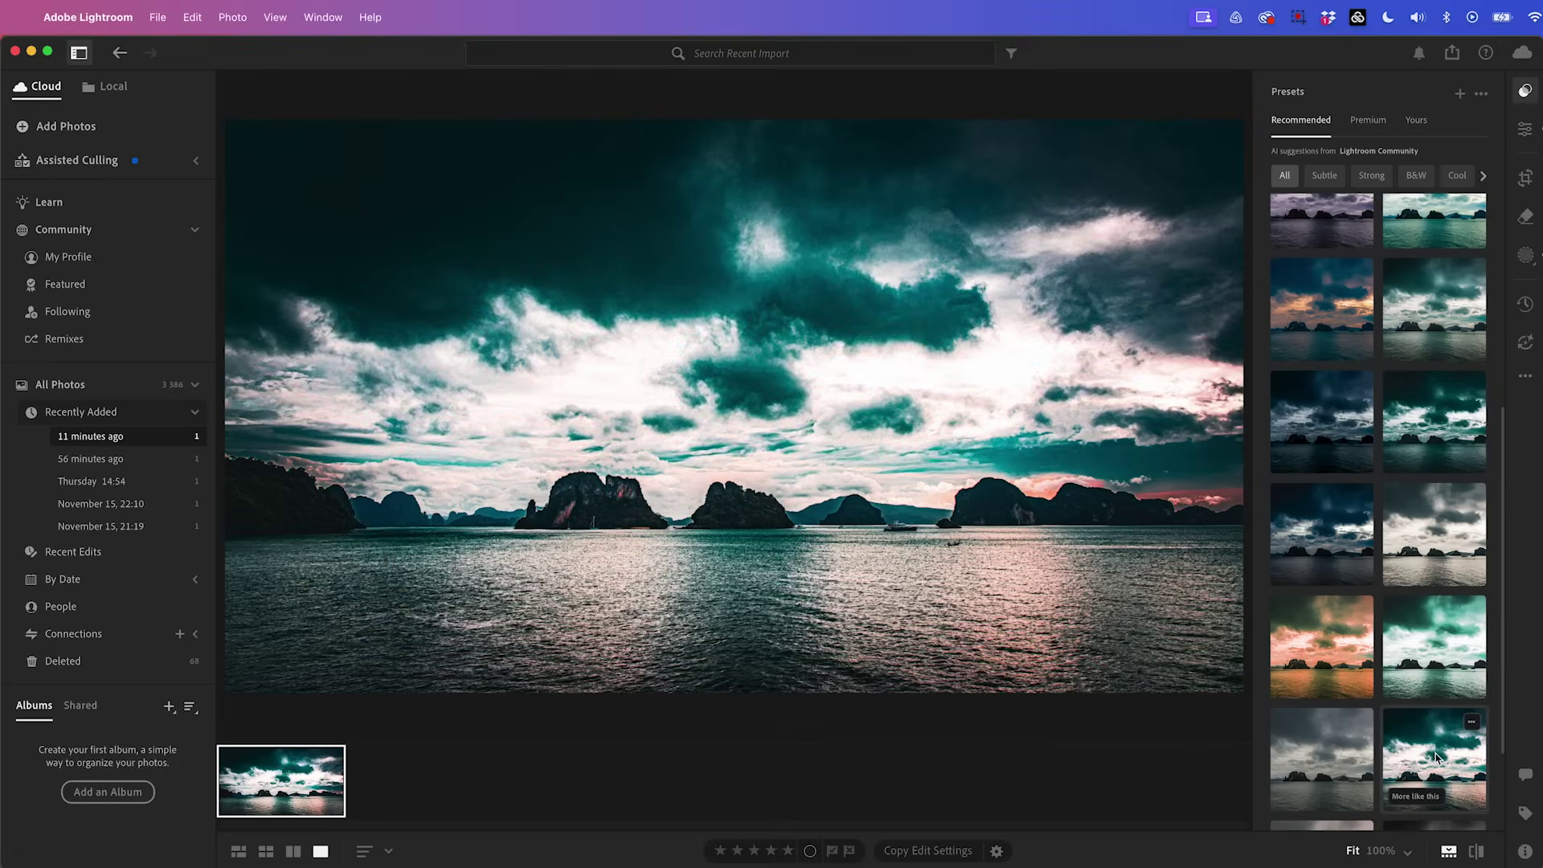
pyautogui.scroll(-2, 1435, 756)
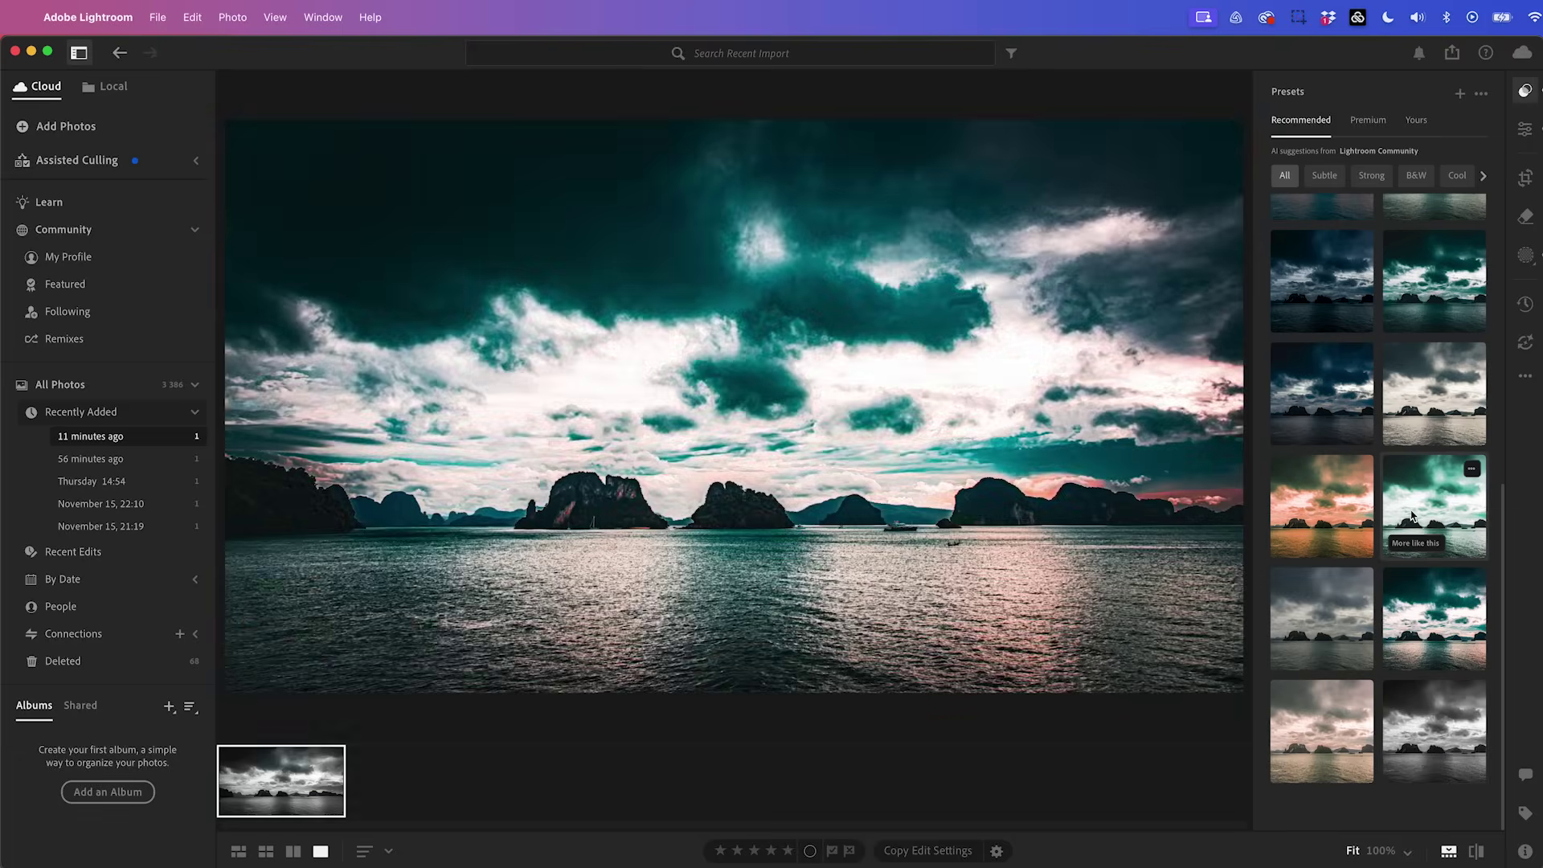
pyautogui.click(1413, 516)
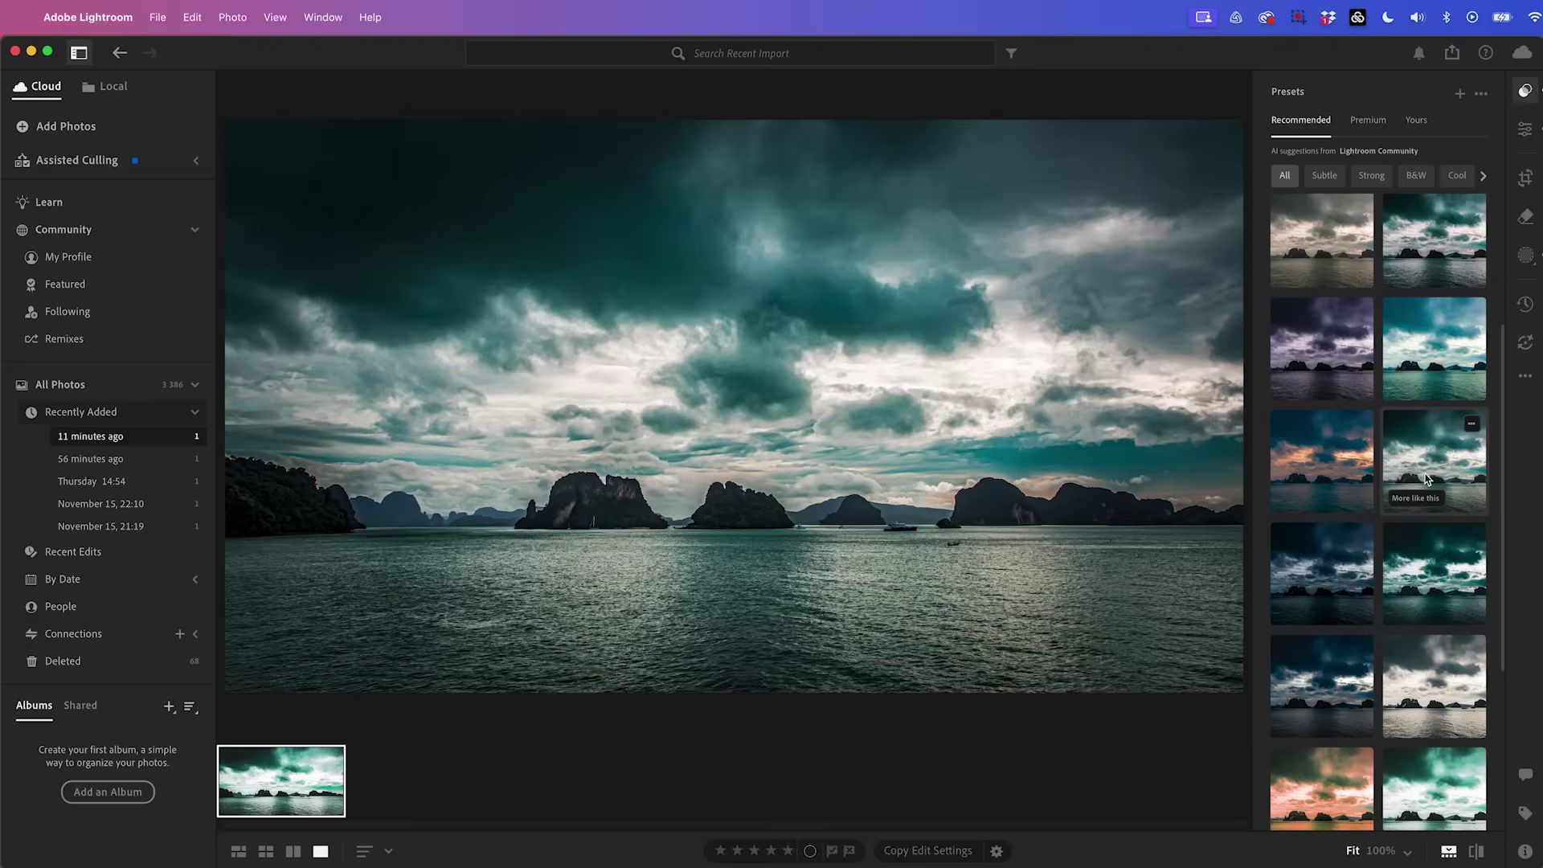
pyautogui.click(1435, 258)
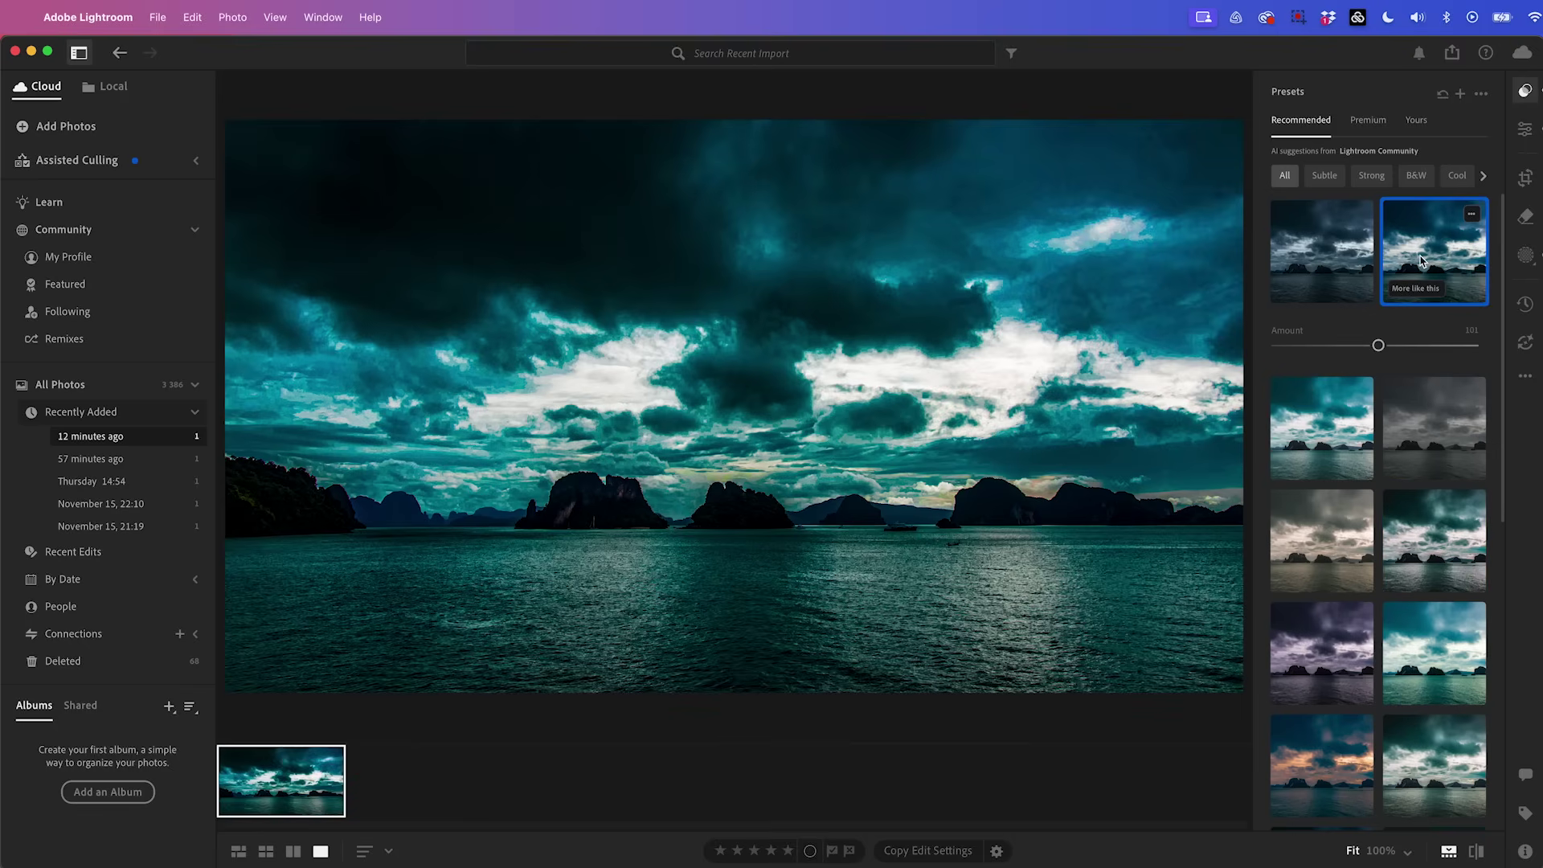
pyautogui.moveTo(1379, 347); pyautogui.dragTo(1323, 347)
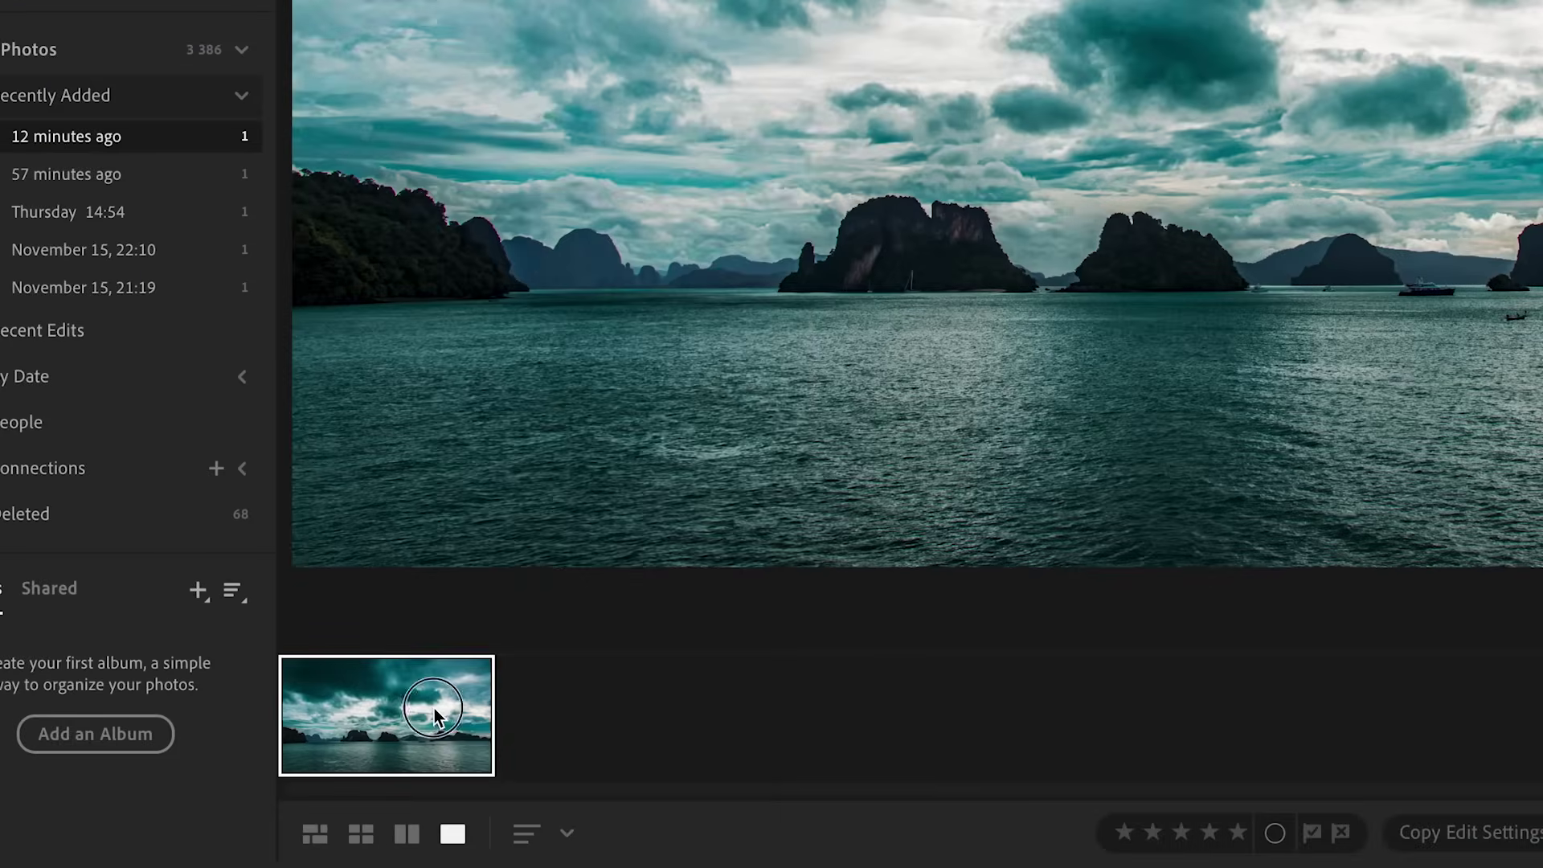
pyautogui.keyDown('ctrl'); pyautogui.click(434, 707); pyautogui.keyUp('ctrl')
# Step: Show the before-and-after split view of the seascape
pyautogui.click(527, 162)
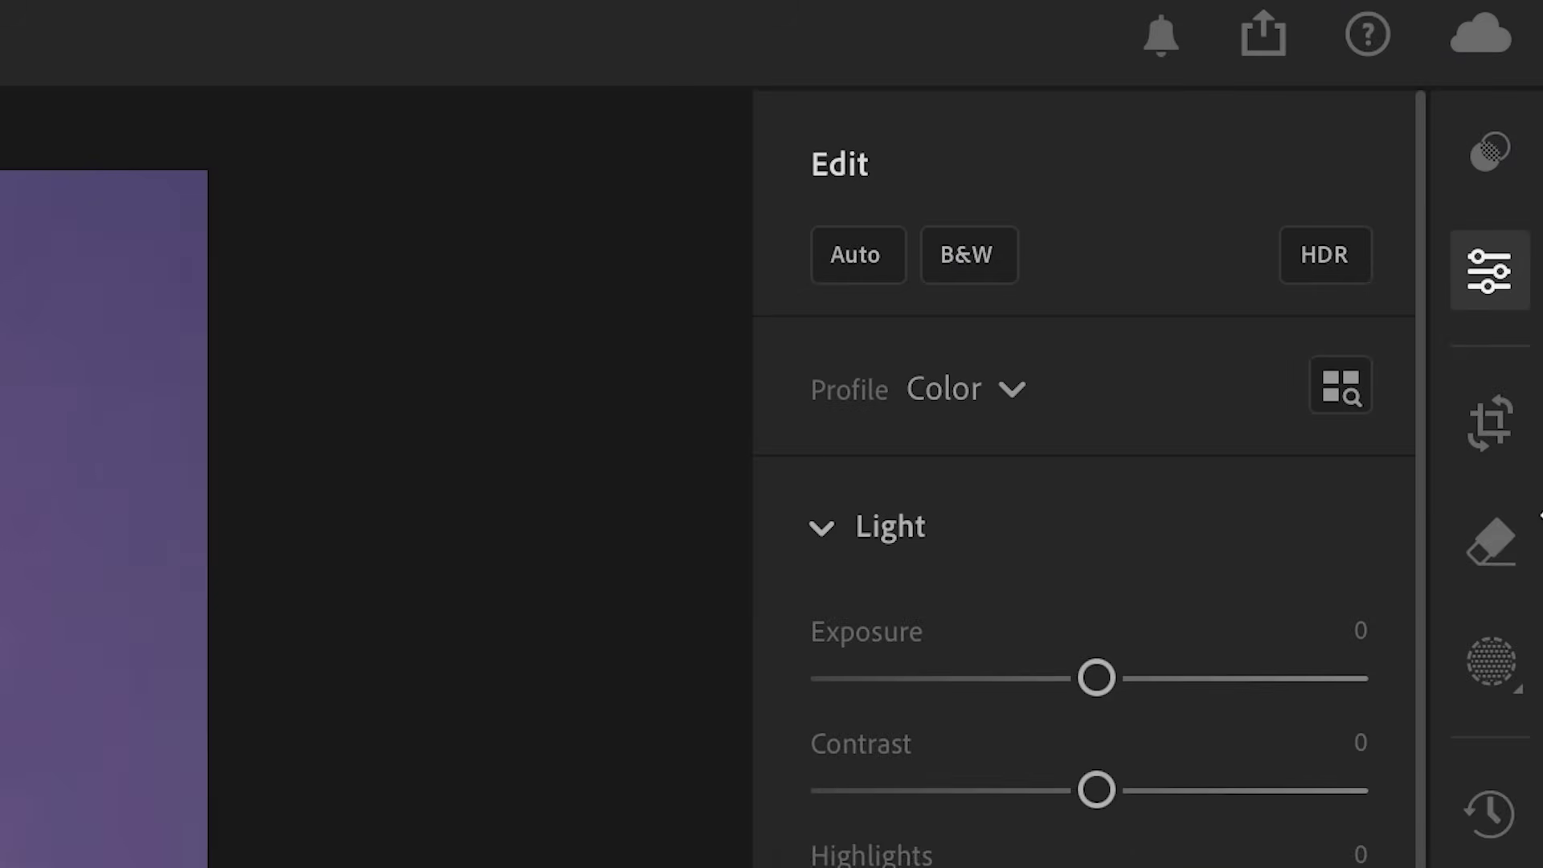
# Step: Open the Remove tool and set the brush size to 7
pyautogui.click(1493, 553)
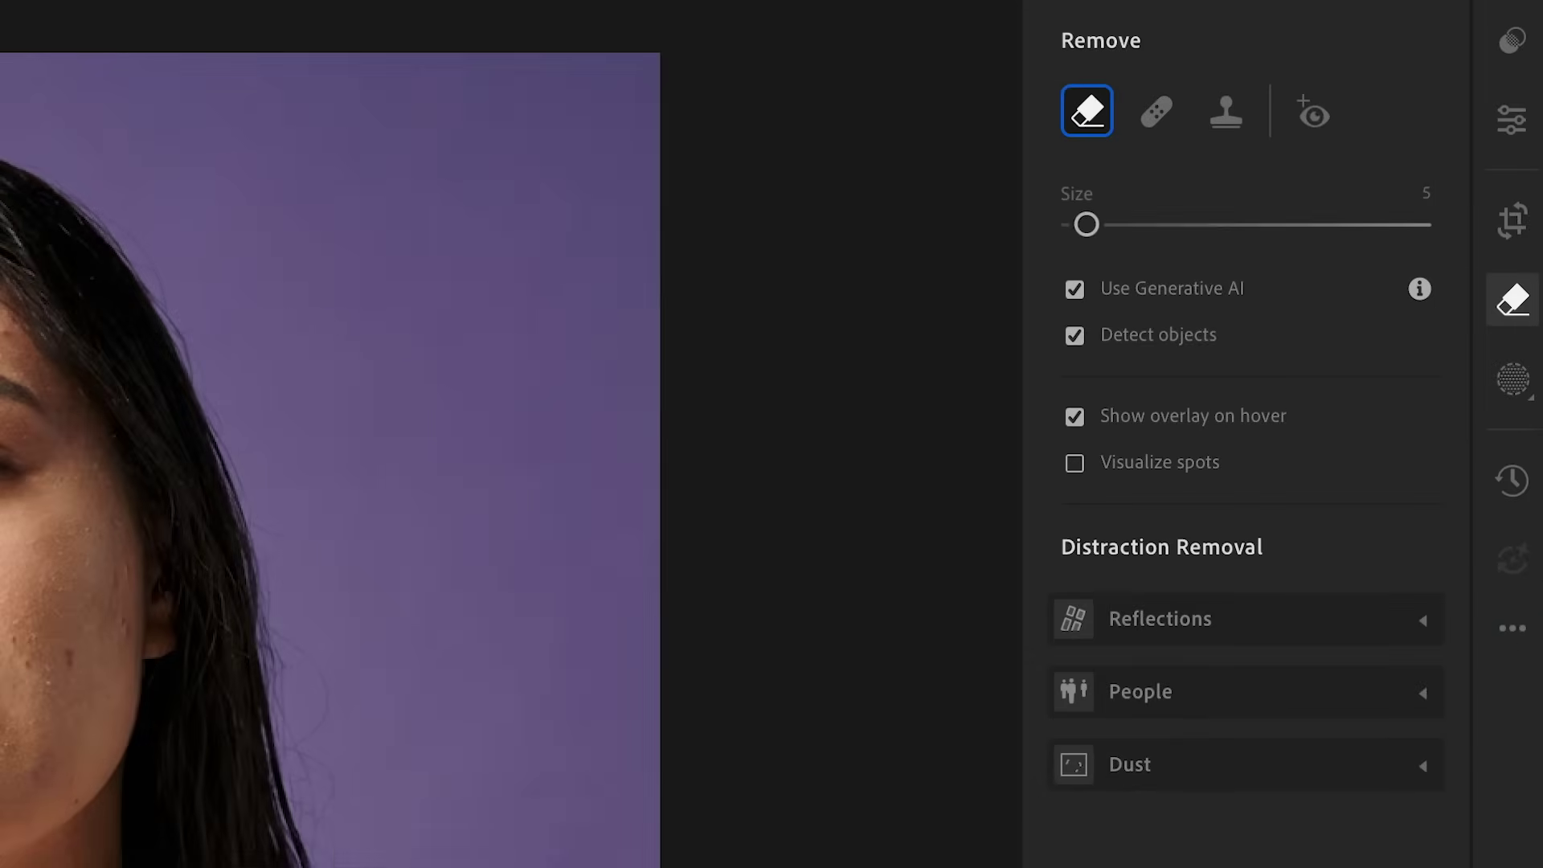
pyautogui.moveTo(1157, 293)
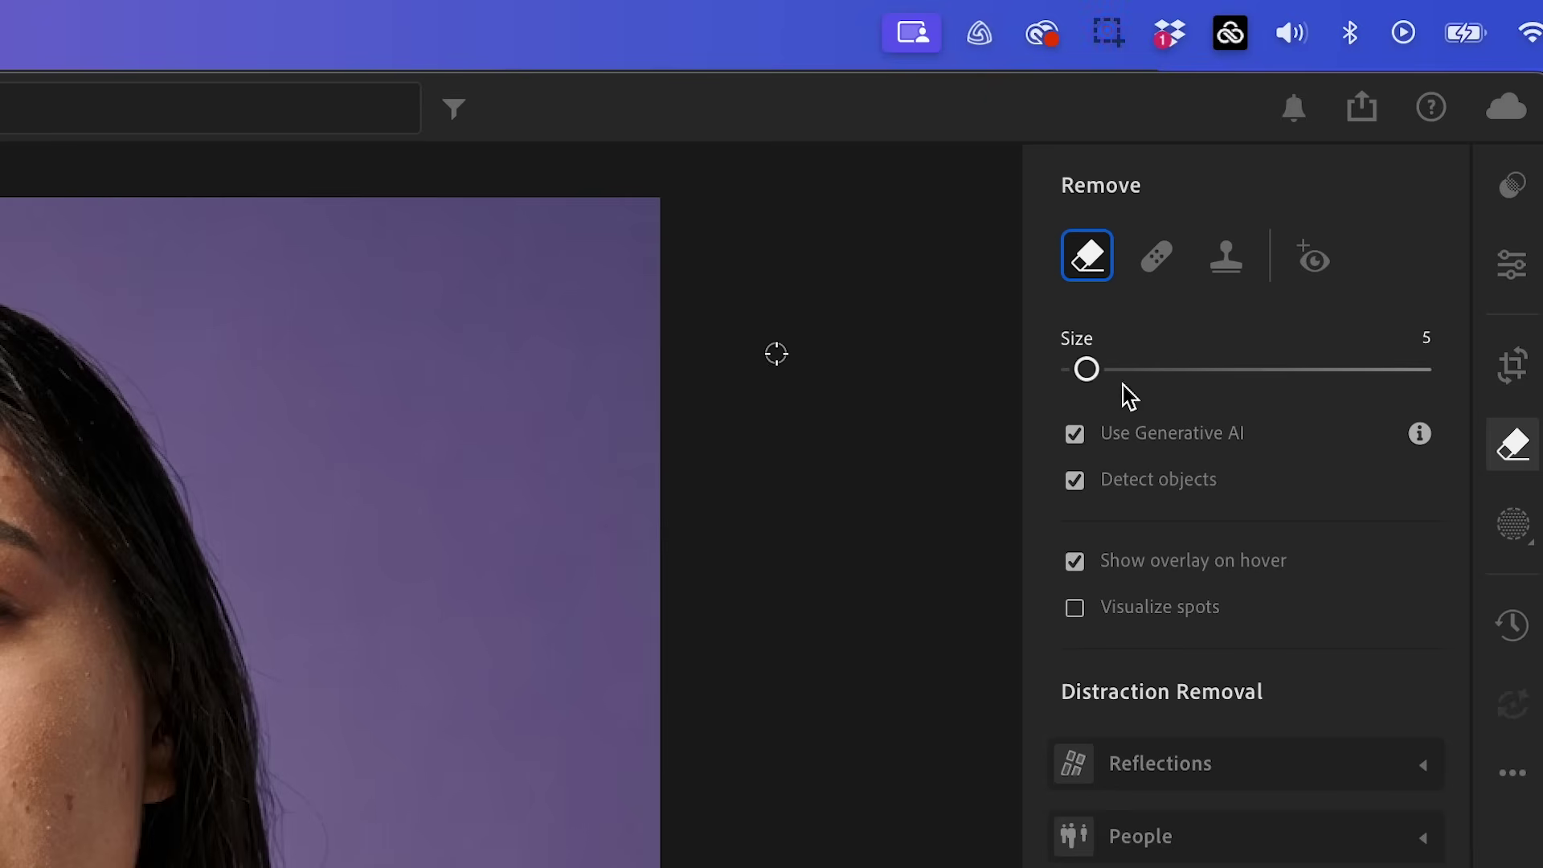
pyautogui.moveTo(1090, 371)
pyautogui.mouseDown()
pyautogui.moveTo(1156, 381)
pyautogui.moveTo(1106, 384)
pyautogui.mouseUp()
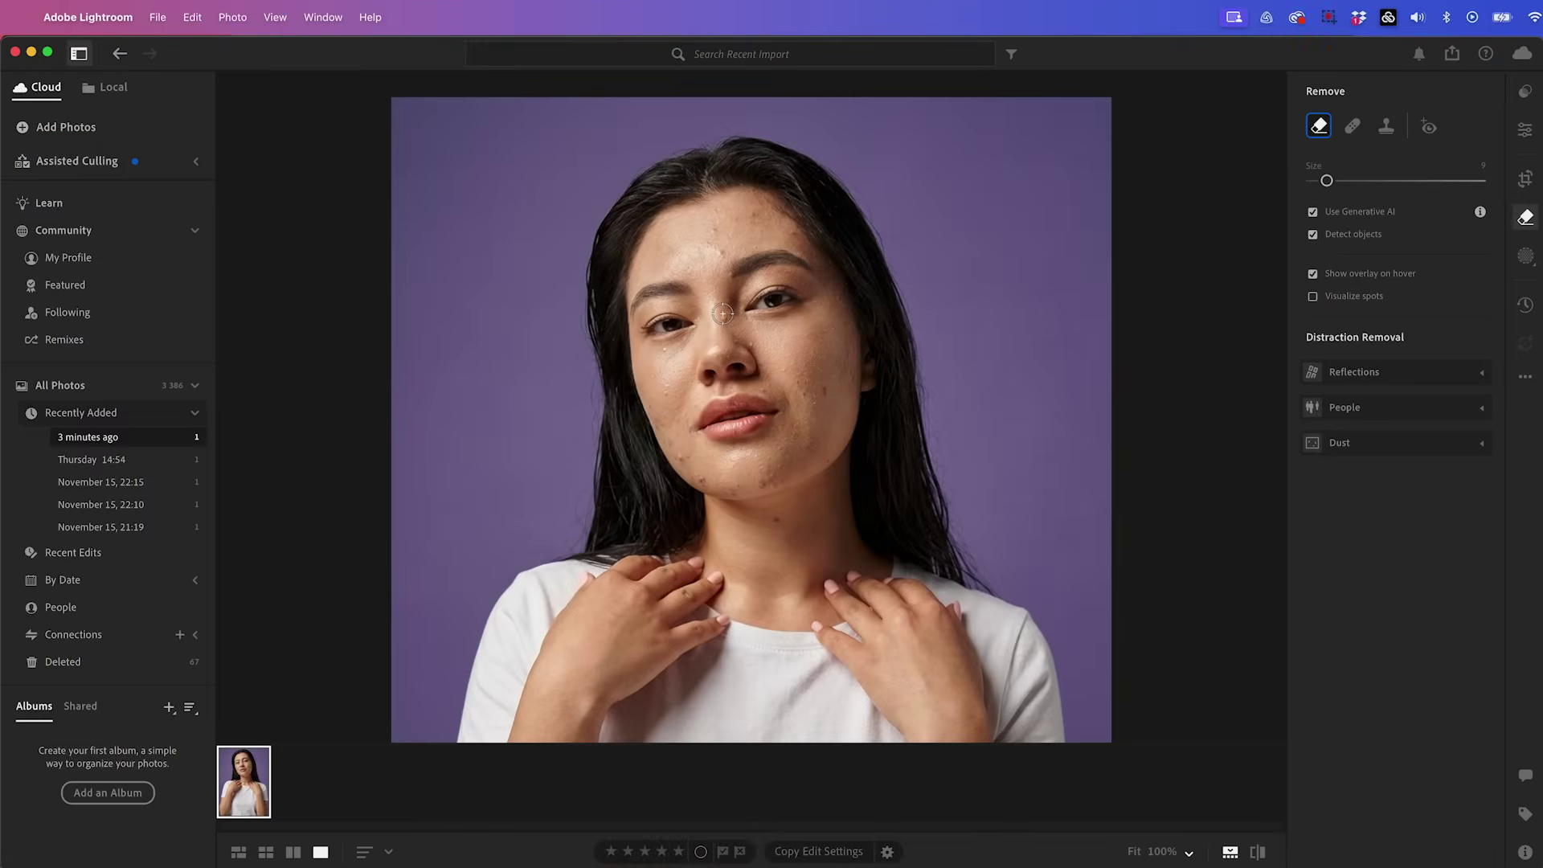
# Step: Zoom in and center on the woman's face, then fine-tune the brush size with the bracket keys
pyautogui.press('super+plus')
pyautogui.press('super+plus')
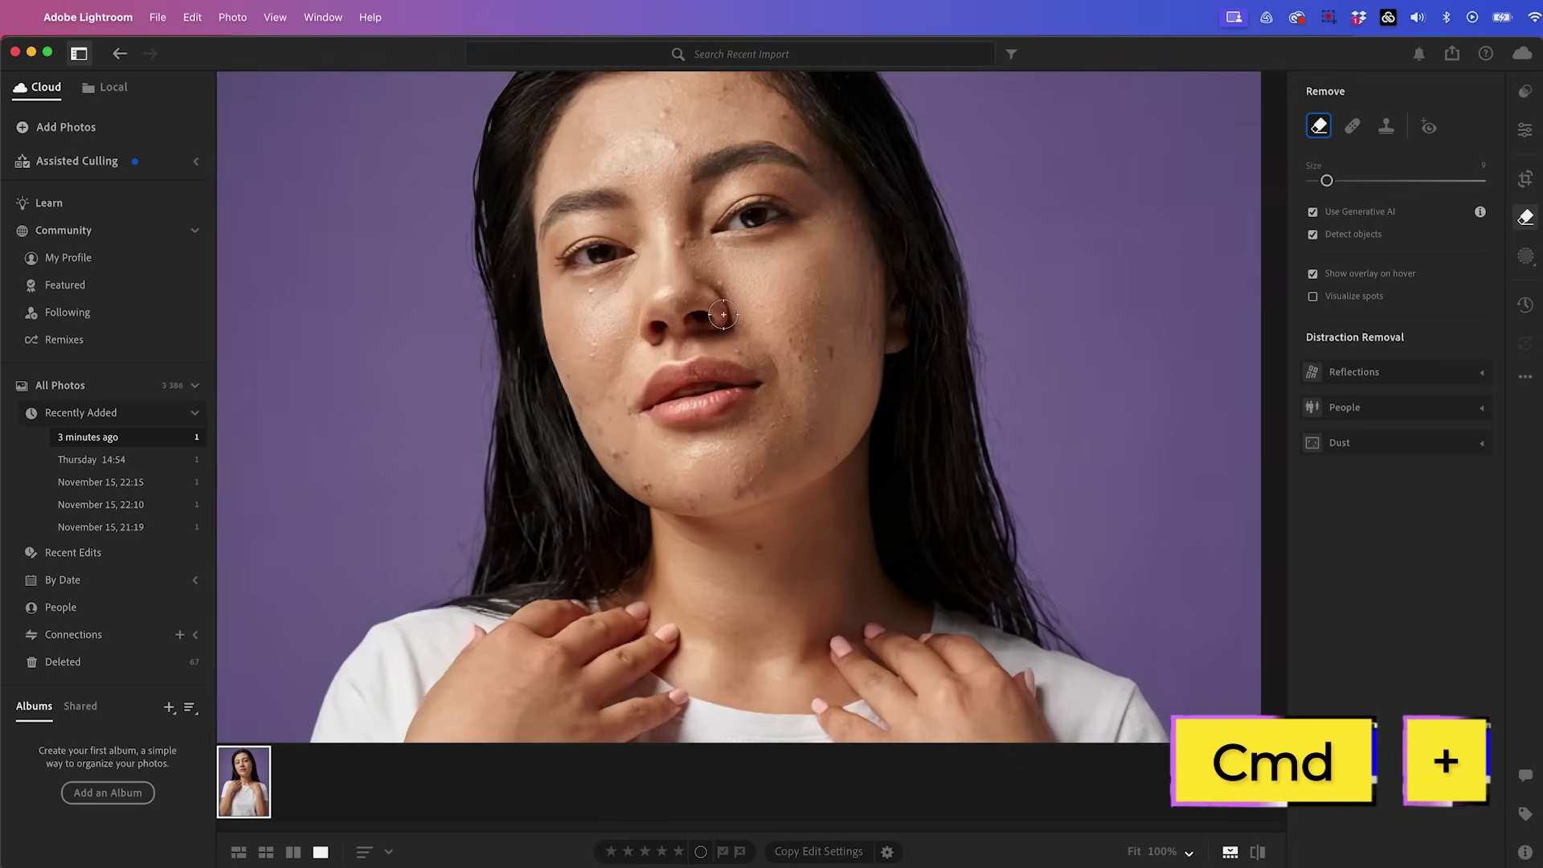
pyautogui.press('h')
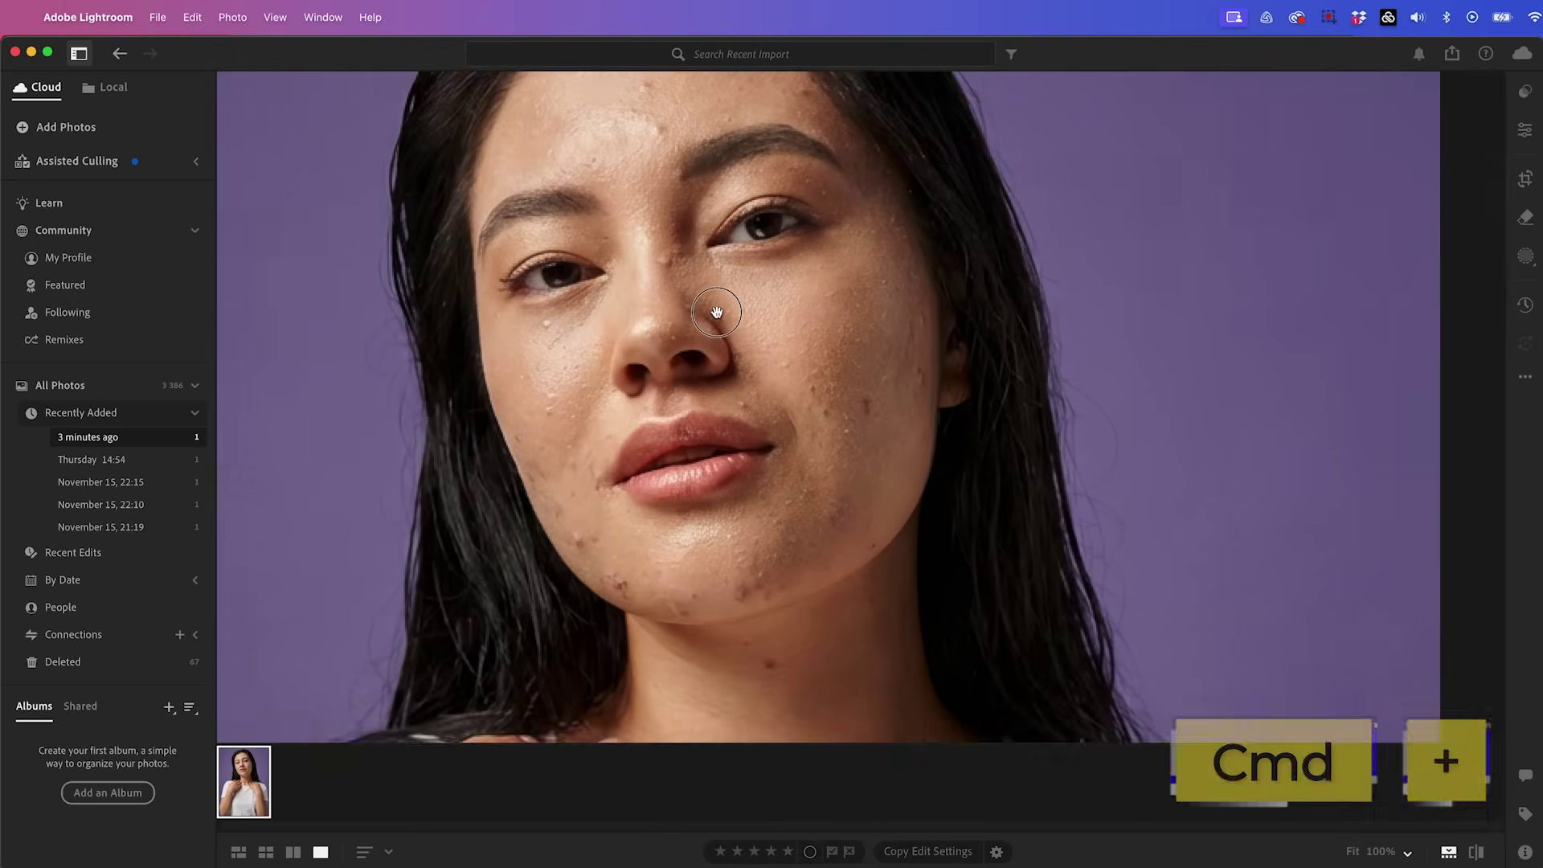
pyautogui.moveTo(723, 313); pyautogui.dragTo(779, 395)
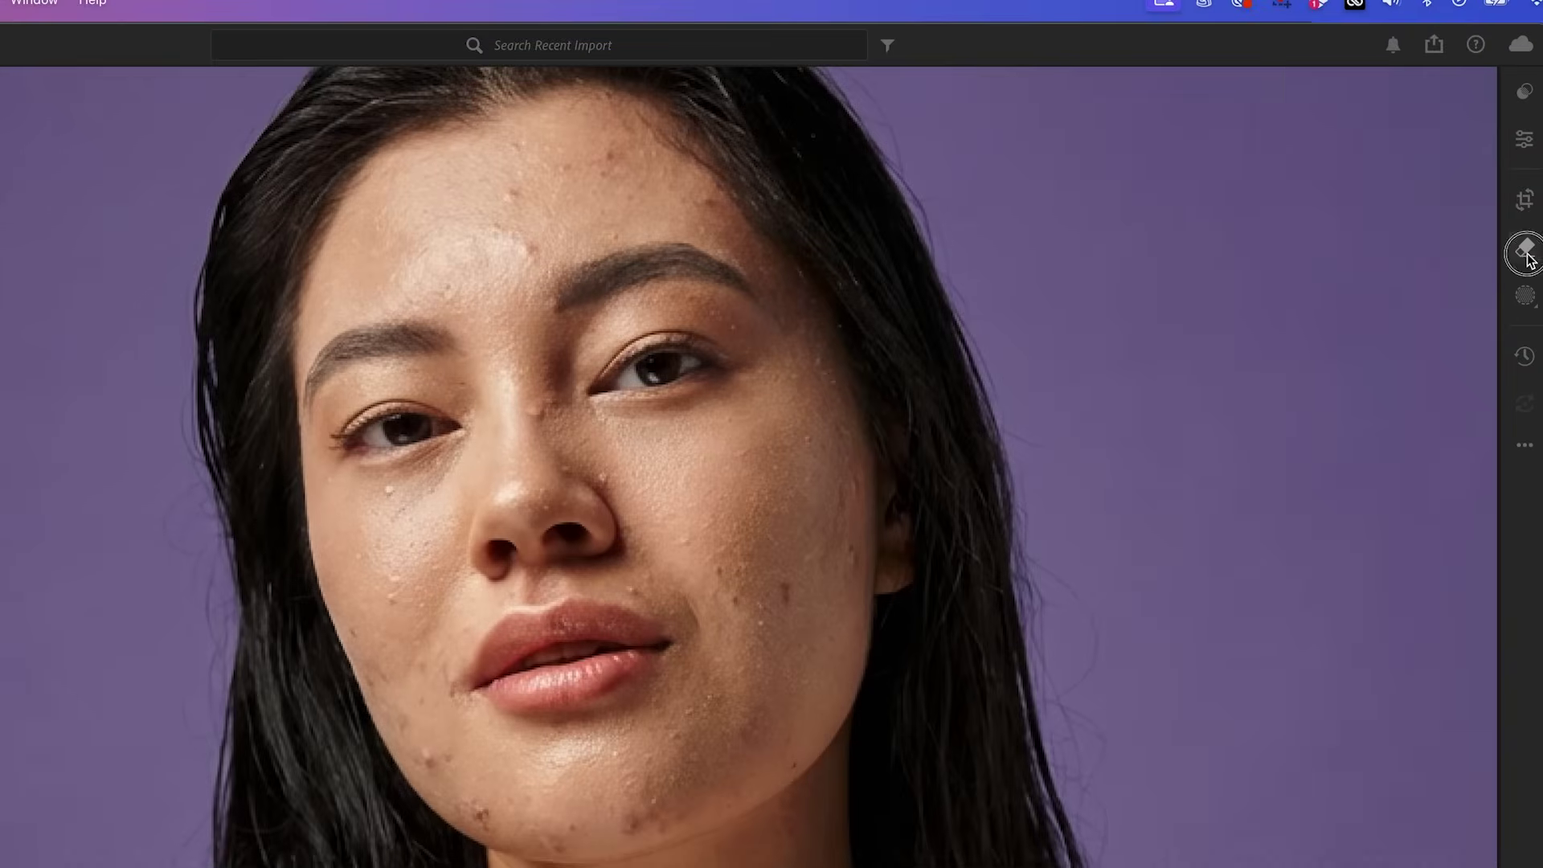
pyautogui.click(1525, 217)
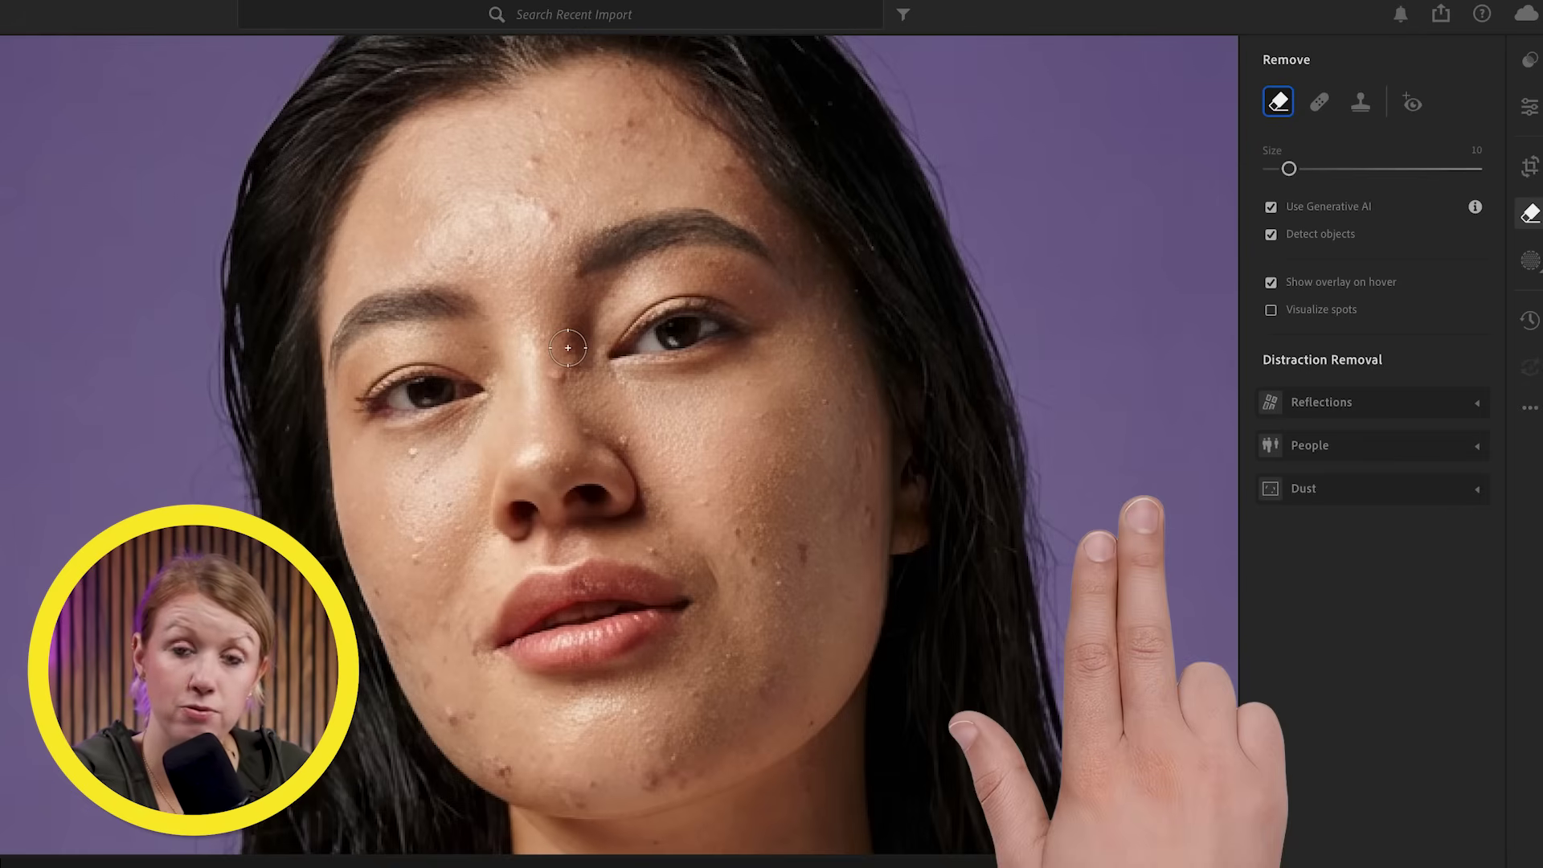
pyautogui.press(']')
pyautogui.press(']')
pyautogui.press(']')
pyautogui.press(']')
pyautogui.press(']')
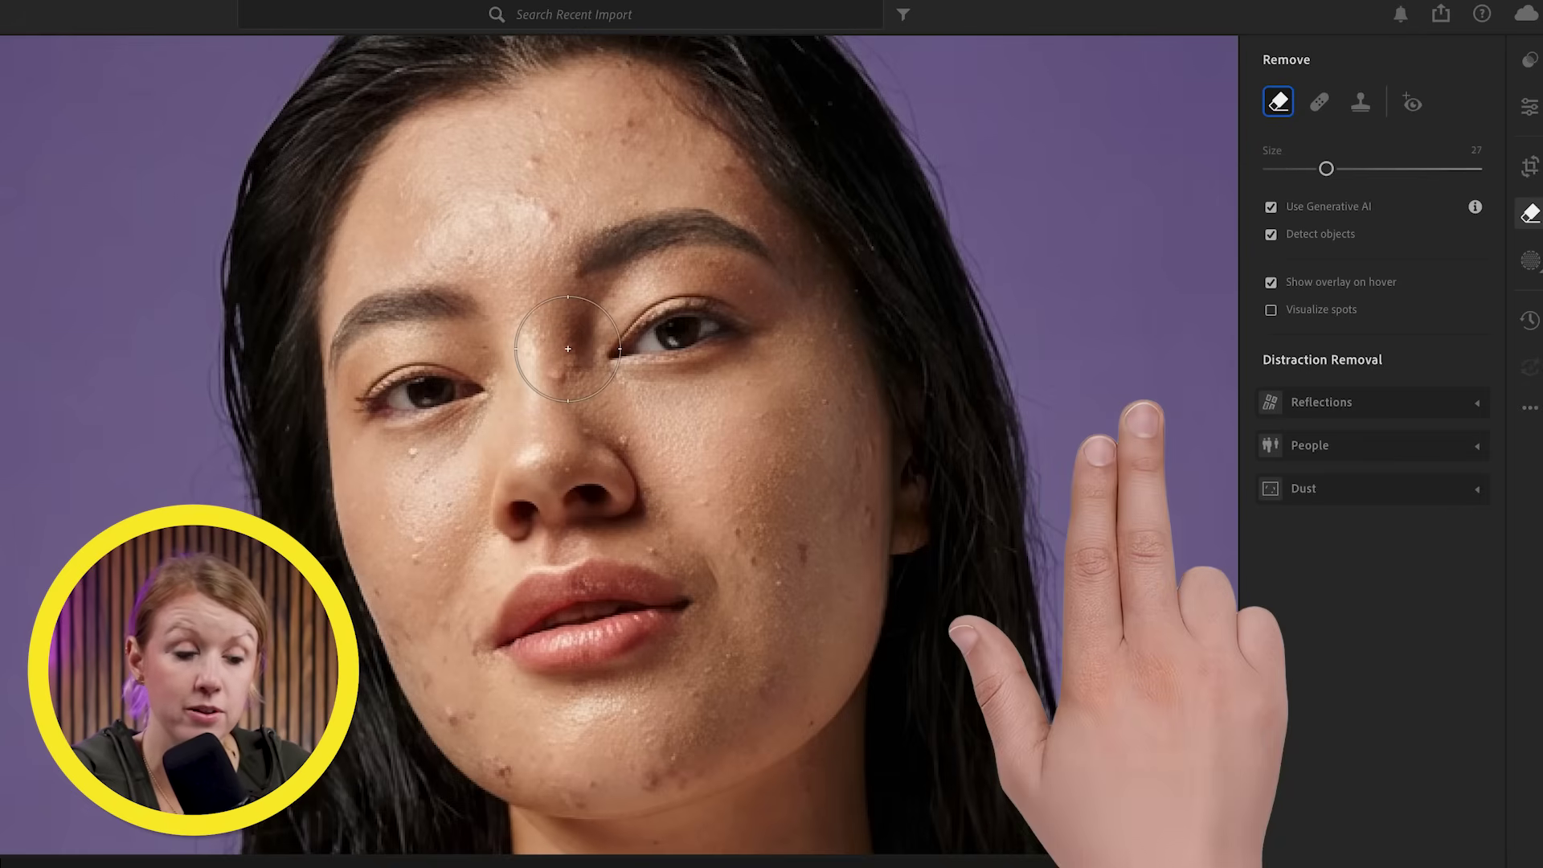
pyautogui.press(']')
pyautogui.press(']')
pyautogui.press(']')
pyautogui.press(']')
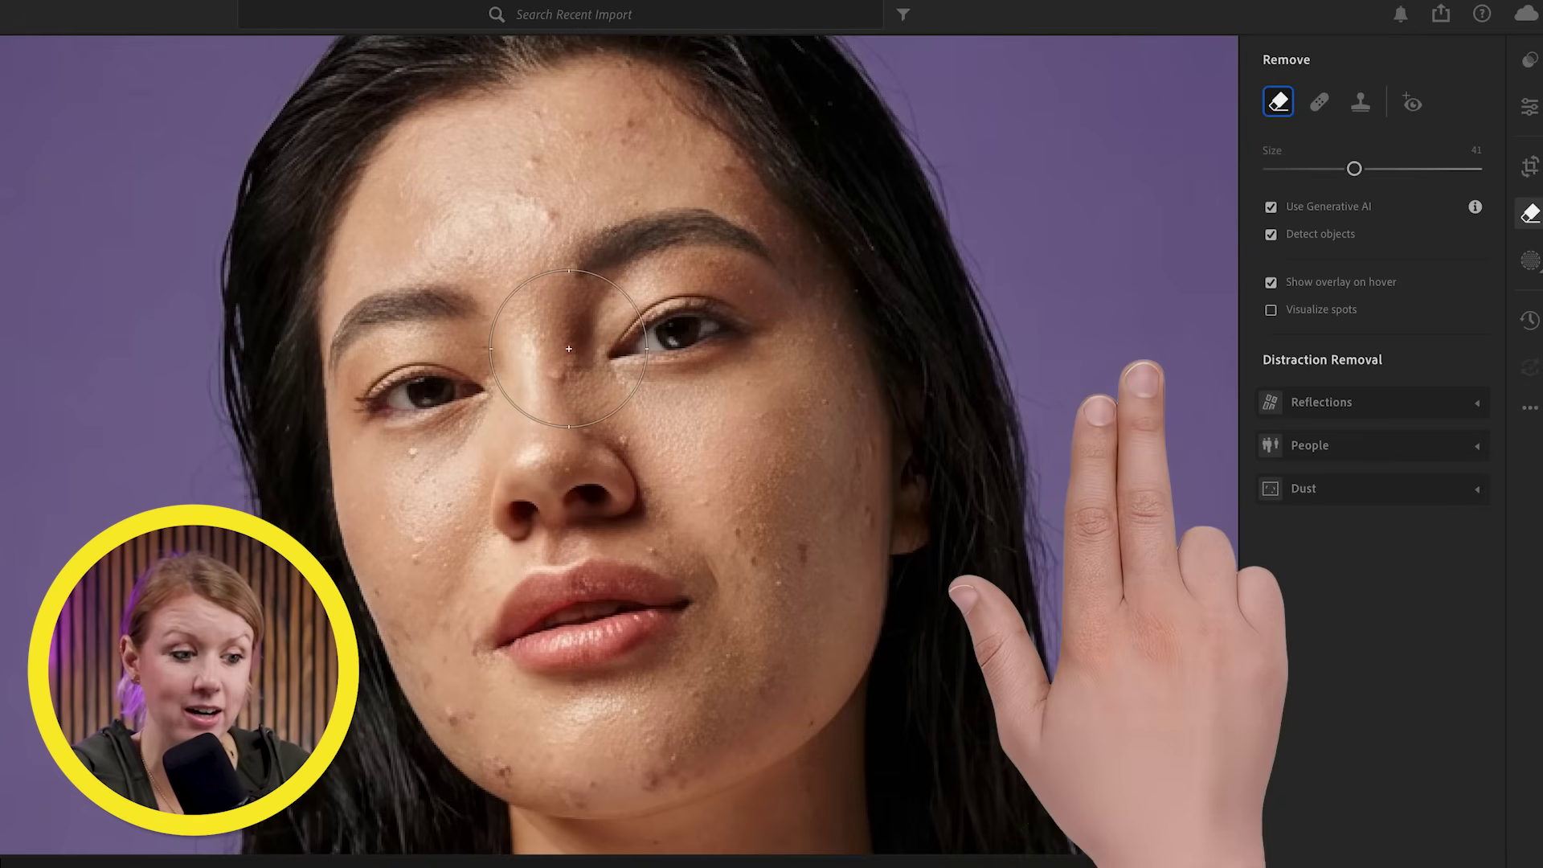
pyautogui.press('[')
pyautogui.press('[')
pyautogui.press('[')
pyautogui.press('[')
pyautogui.press('[')
pyautogui.press('[')
pyautogui.press('[')
pyautogui.press('[')
pyautogui.press('[')
pyautogui.press('[')
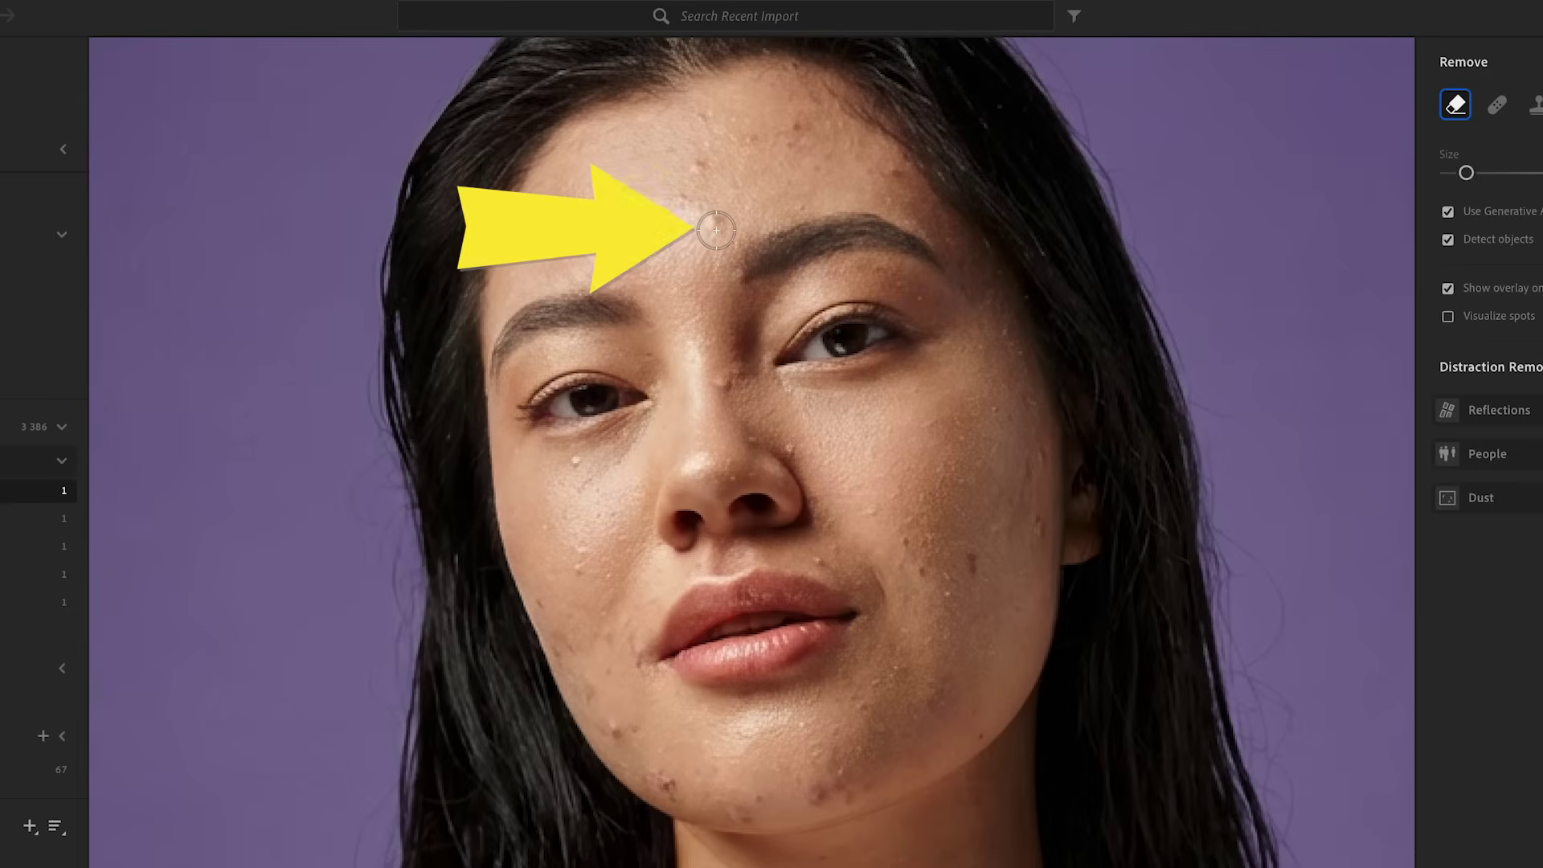
# Step: Generatively remove the forehead blemish, cycling through its three fill variations back to the first
pyautogui.moveTo(714, 225); pyautogui.dragTo(726, 235)
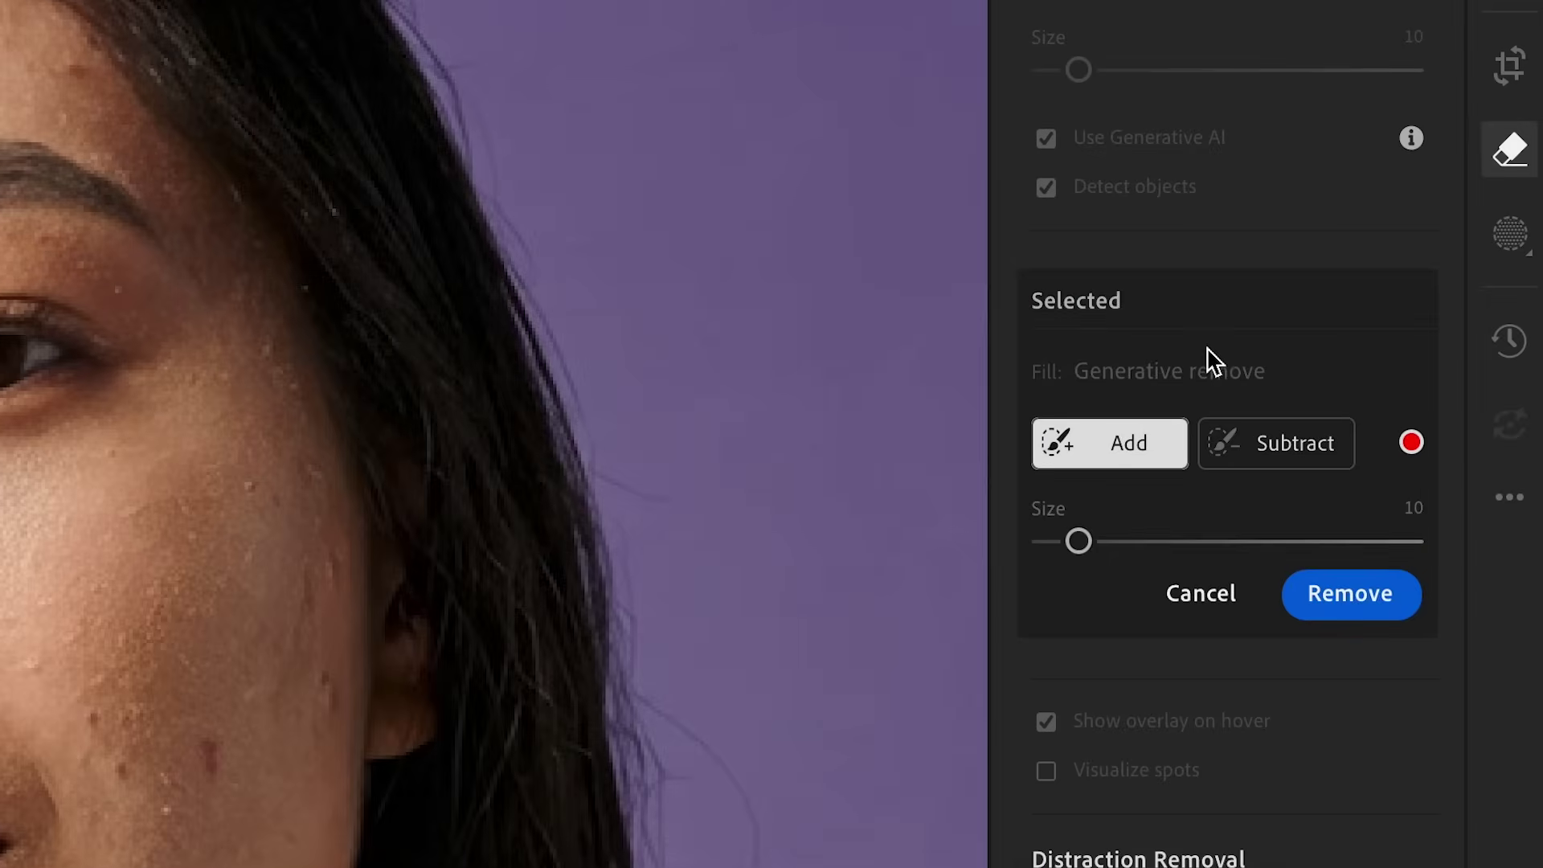
pyautogui.click(1358, 604)
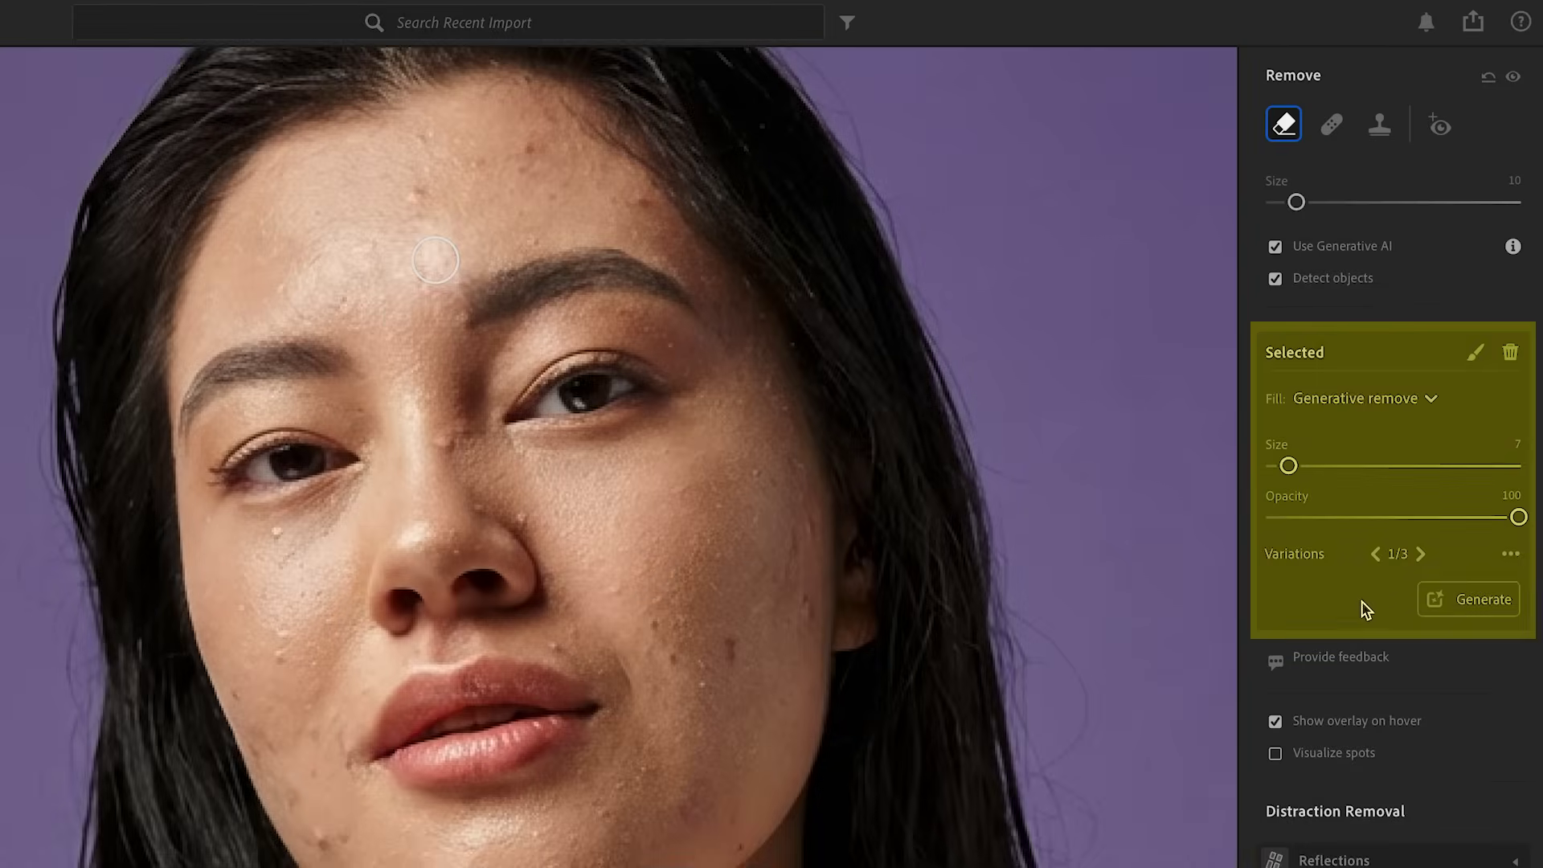
pyautogui.click(1420, 555)
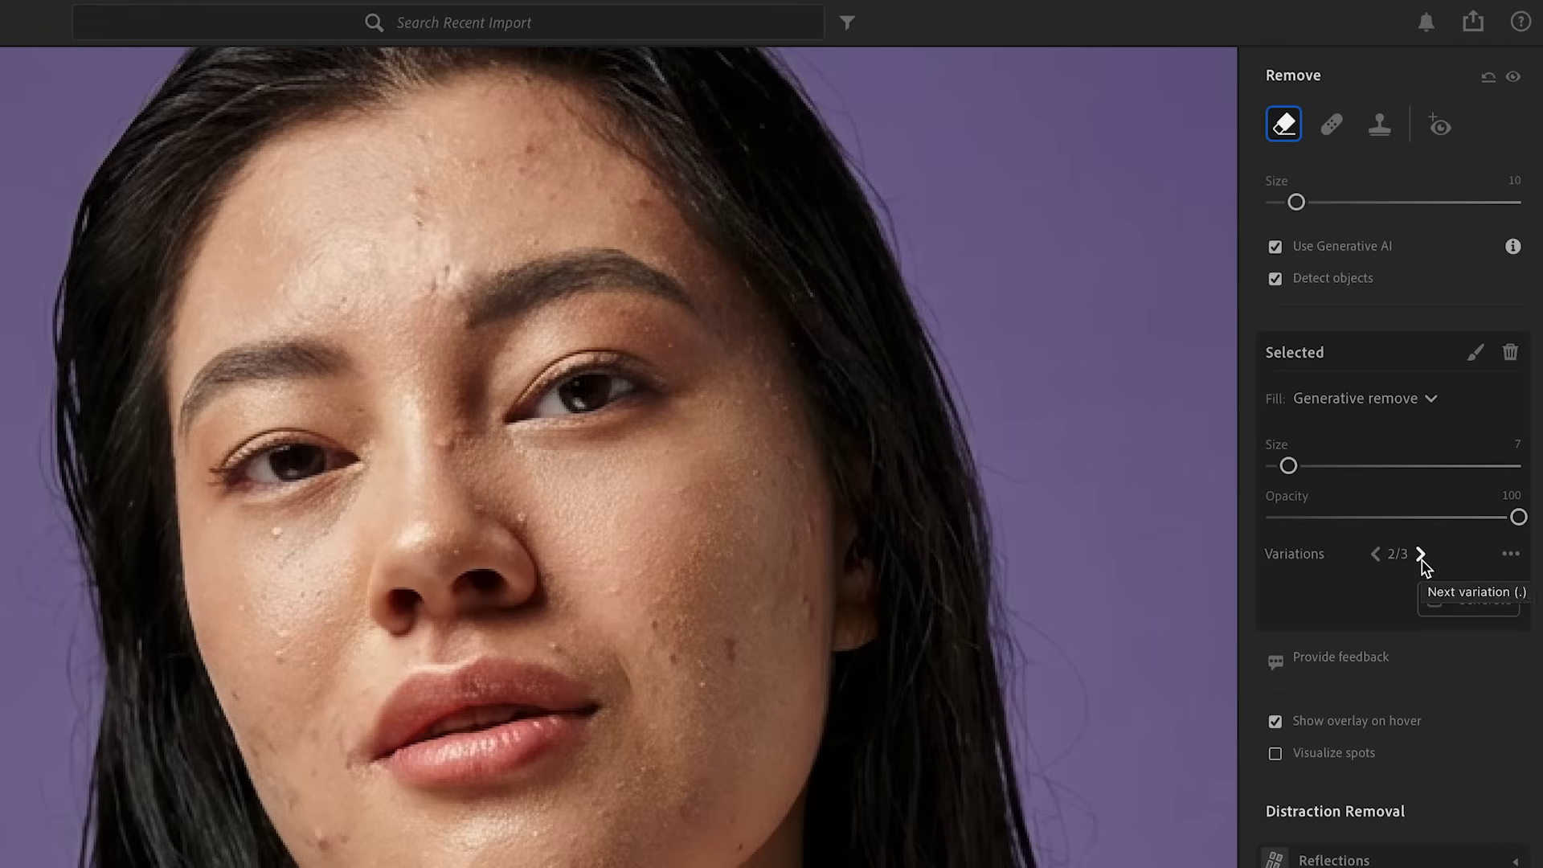
pyautogui.click(1421, 554)
pyautogui.click(1420, 554)
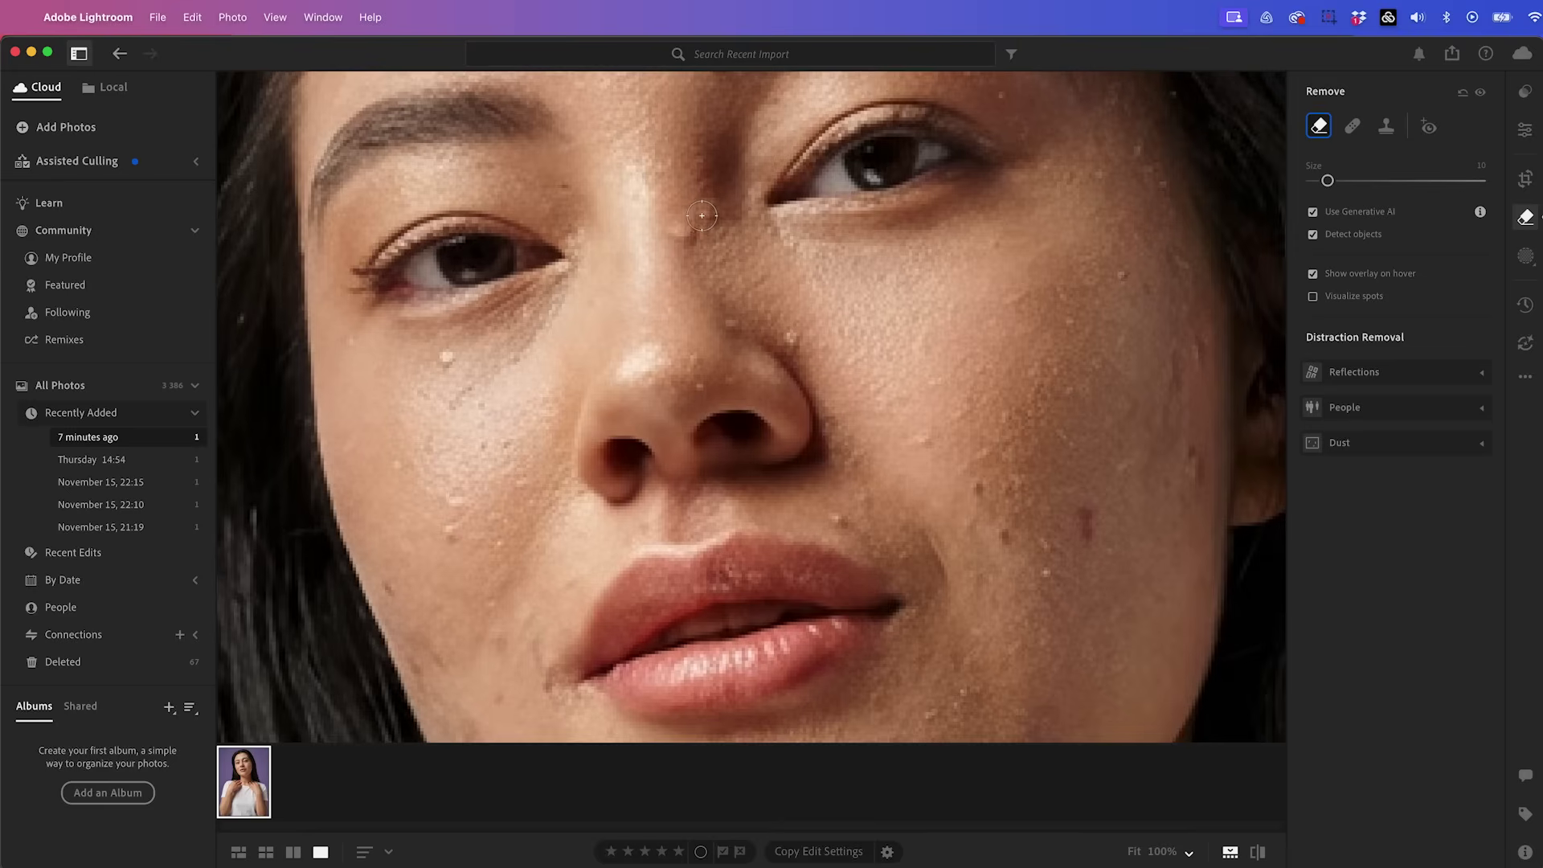
# Step: Remove the nose-bridge blemish and the spot above the upper lip, comparing the lip fills
pyautogui.moveTo(701, 216)
pyautogui.mouseDown()
pyautogui.moveTo(669, 229)
pyautogui.moveTo(715, 242)
pyautogui.moveTo(696, 200)
pyautogui.moveTo(679, 234)
pyautogui.mouseUp()
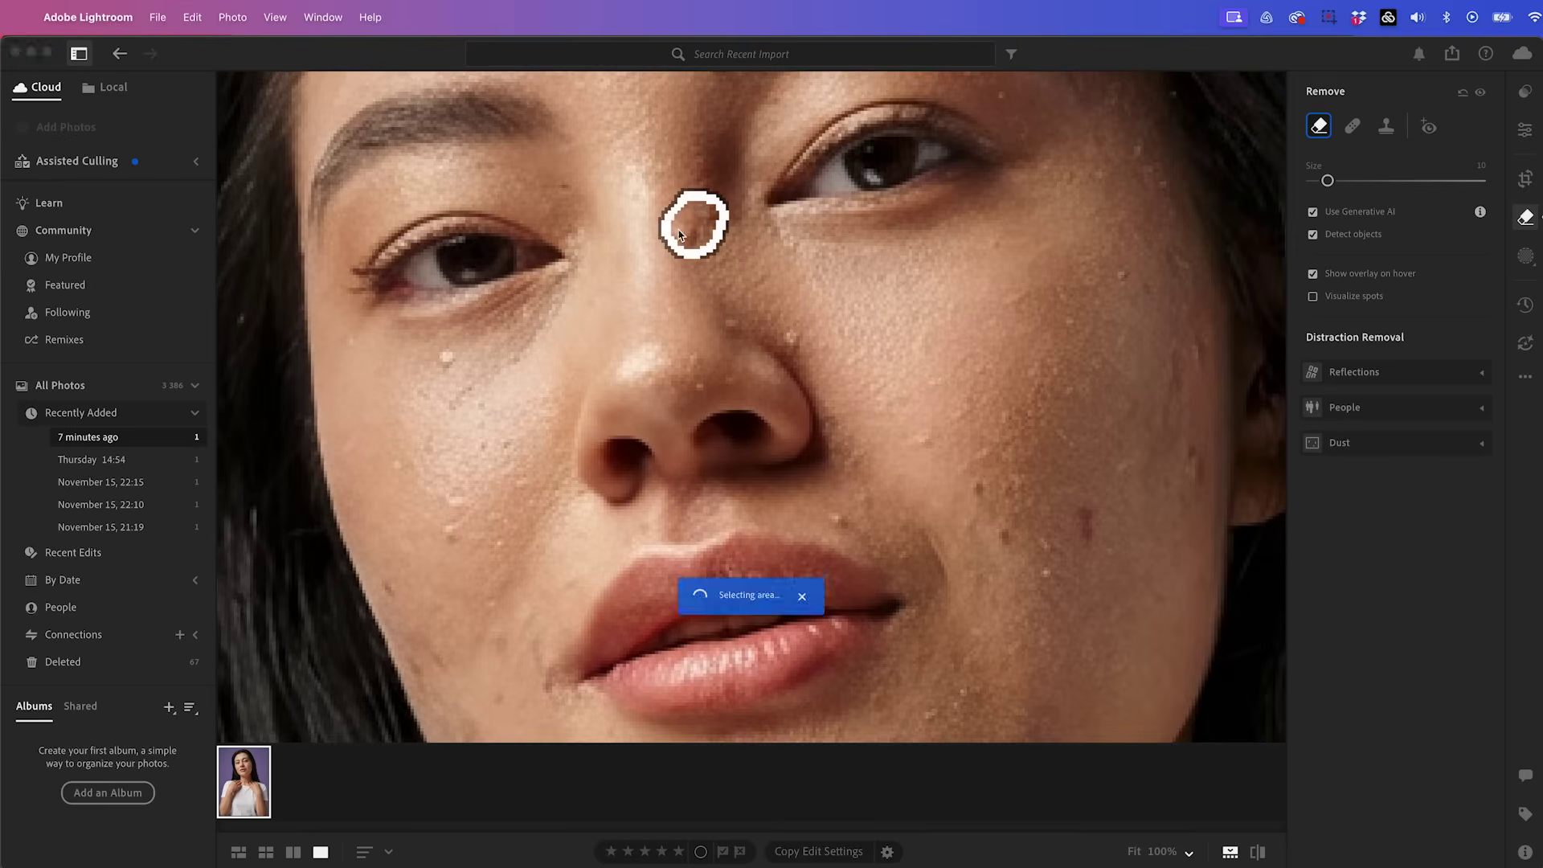
pyautogui.click(1461, 424)
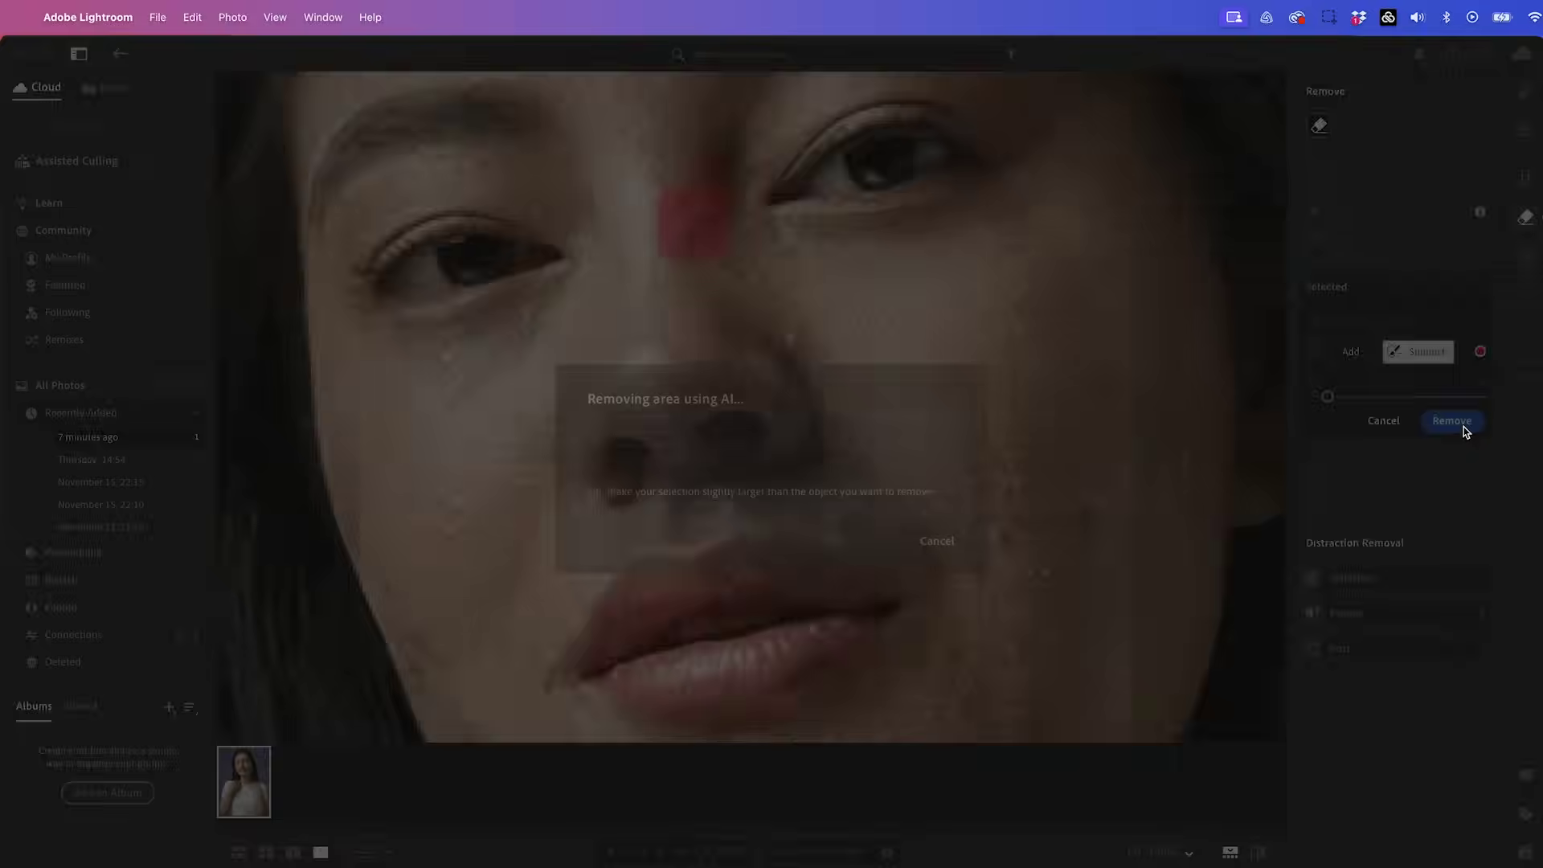
pyautogui.moveTo(724, 319); pyautogui.dragTo(784, 331)
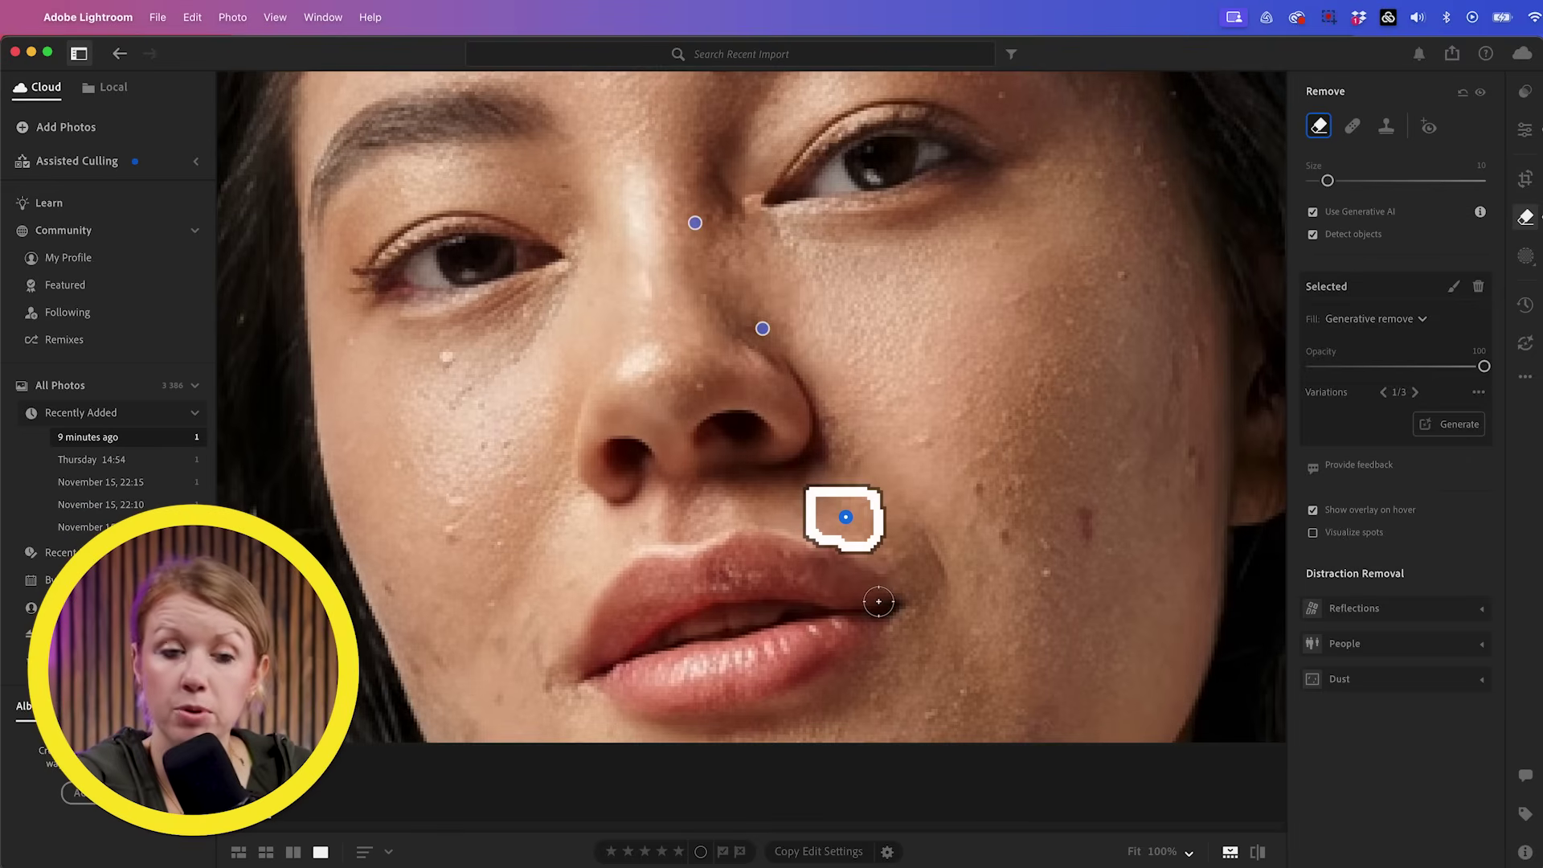
pyautogui.click(1416, 392)
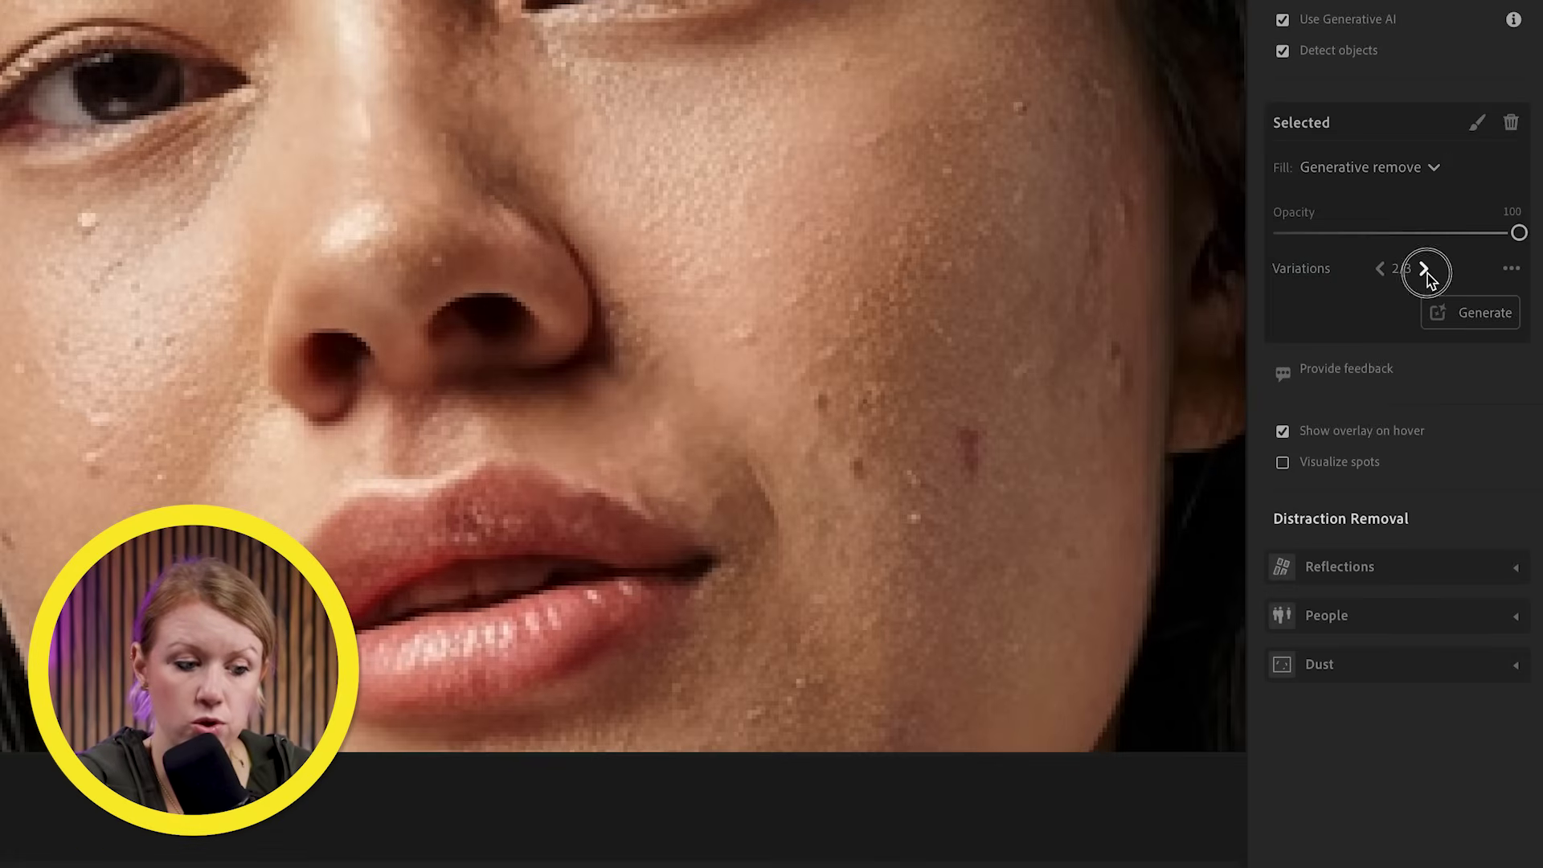
pyautogui.click(1425, 270)
pyautogui.click(1380, 268)
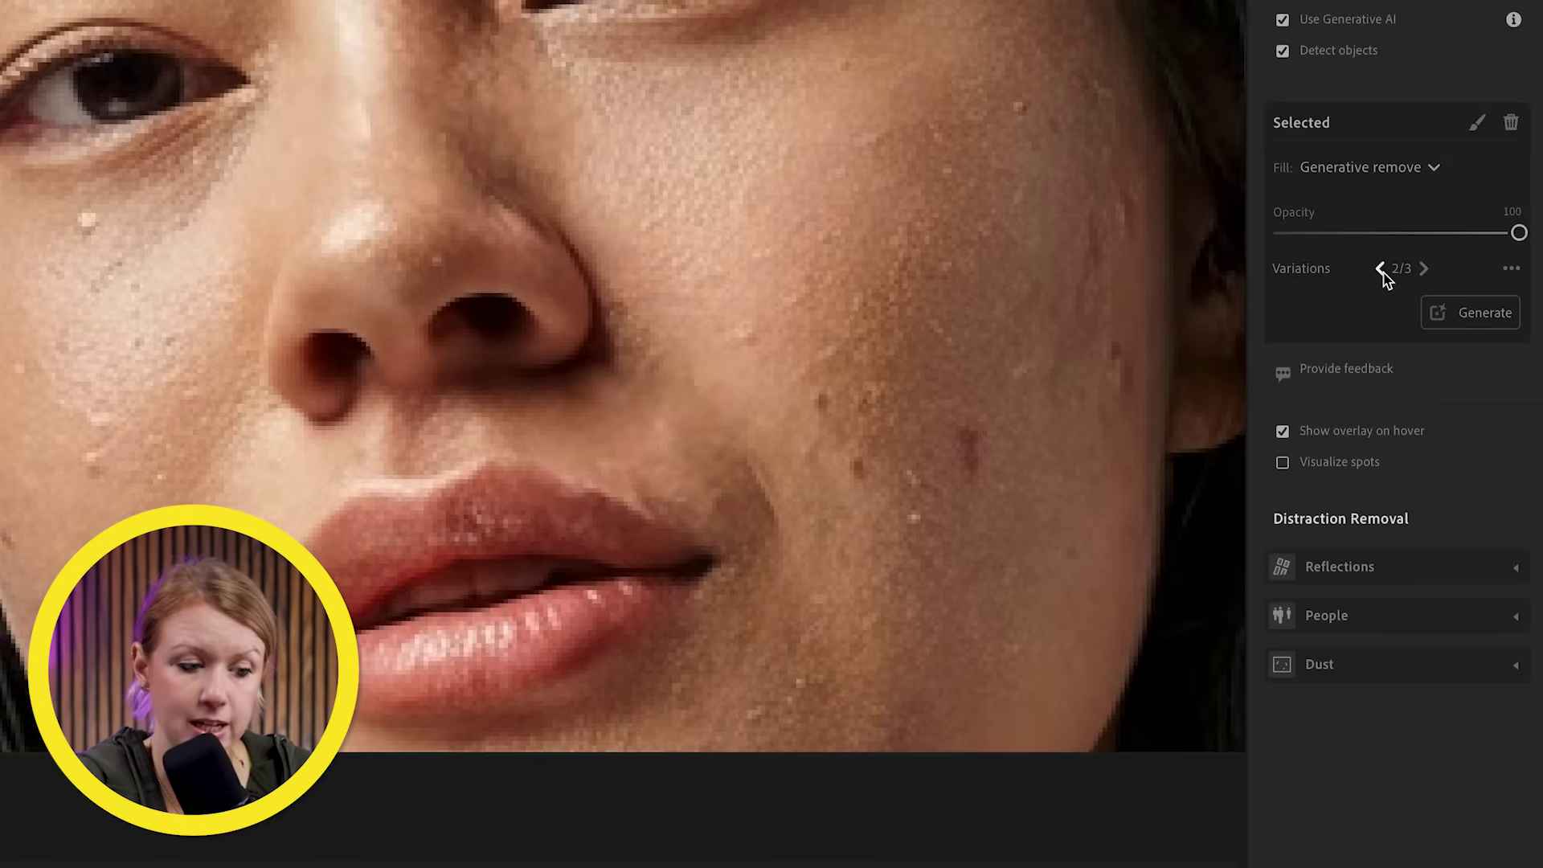
pyautogui.click(1381, 268)
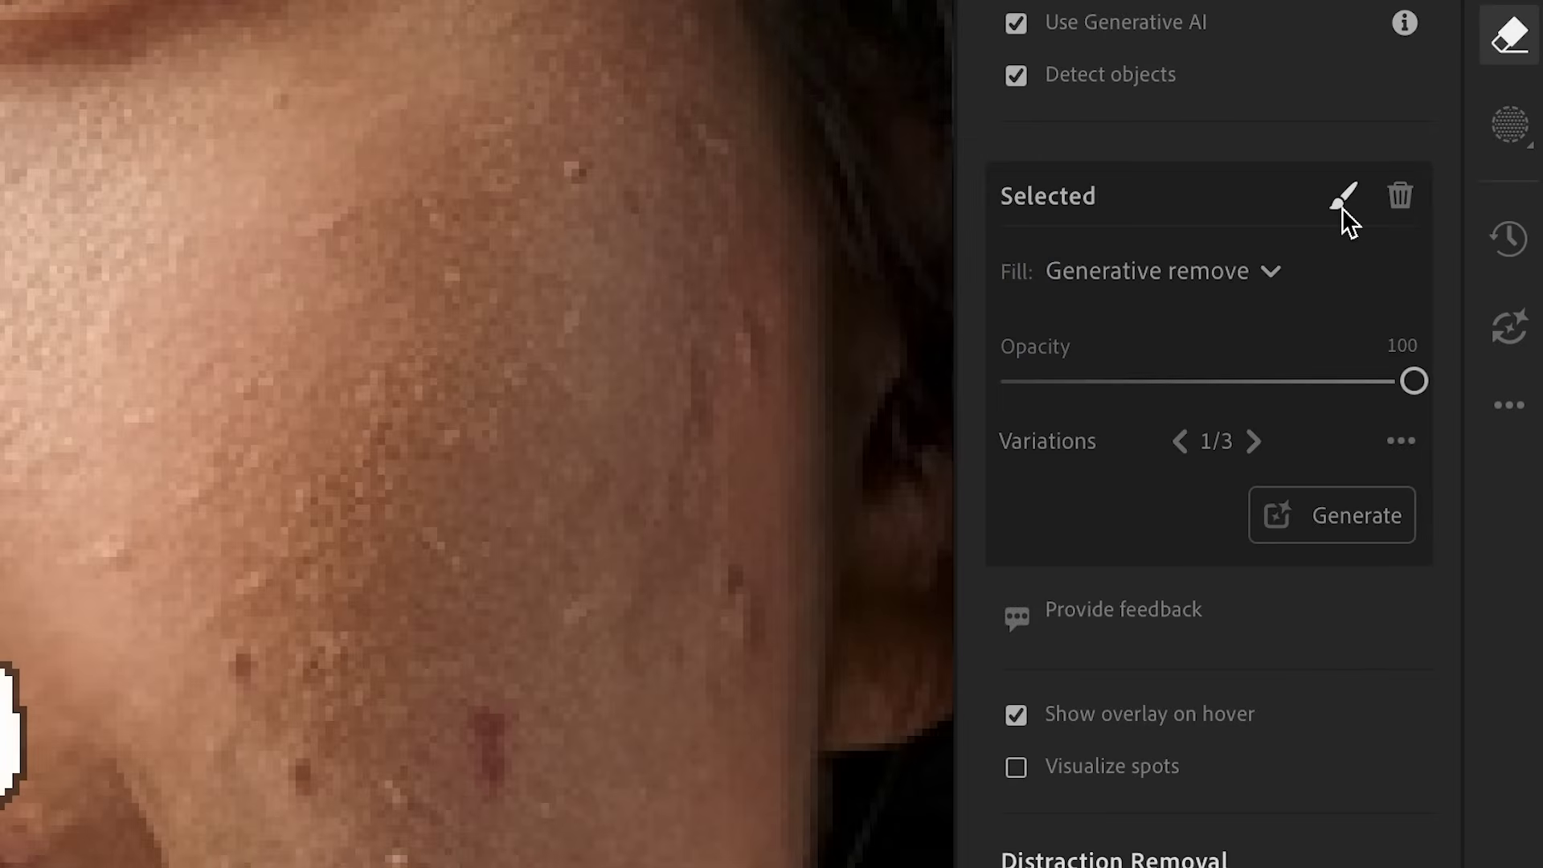
# Step: Subtract the lower edge from the lip-spot selection, regenerate it and keep variation 2/3
pyautogui.click(1339, 203)
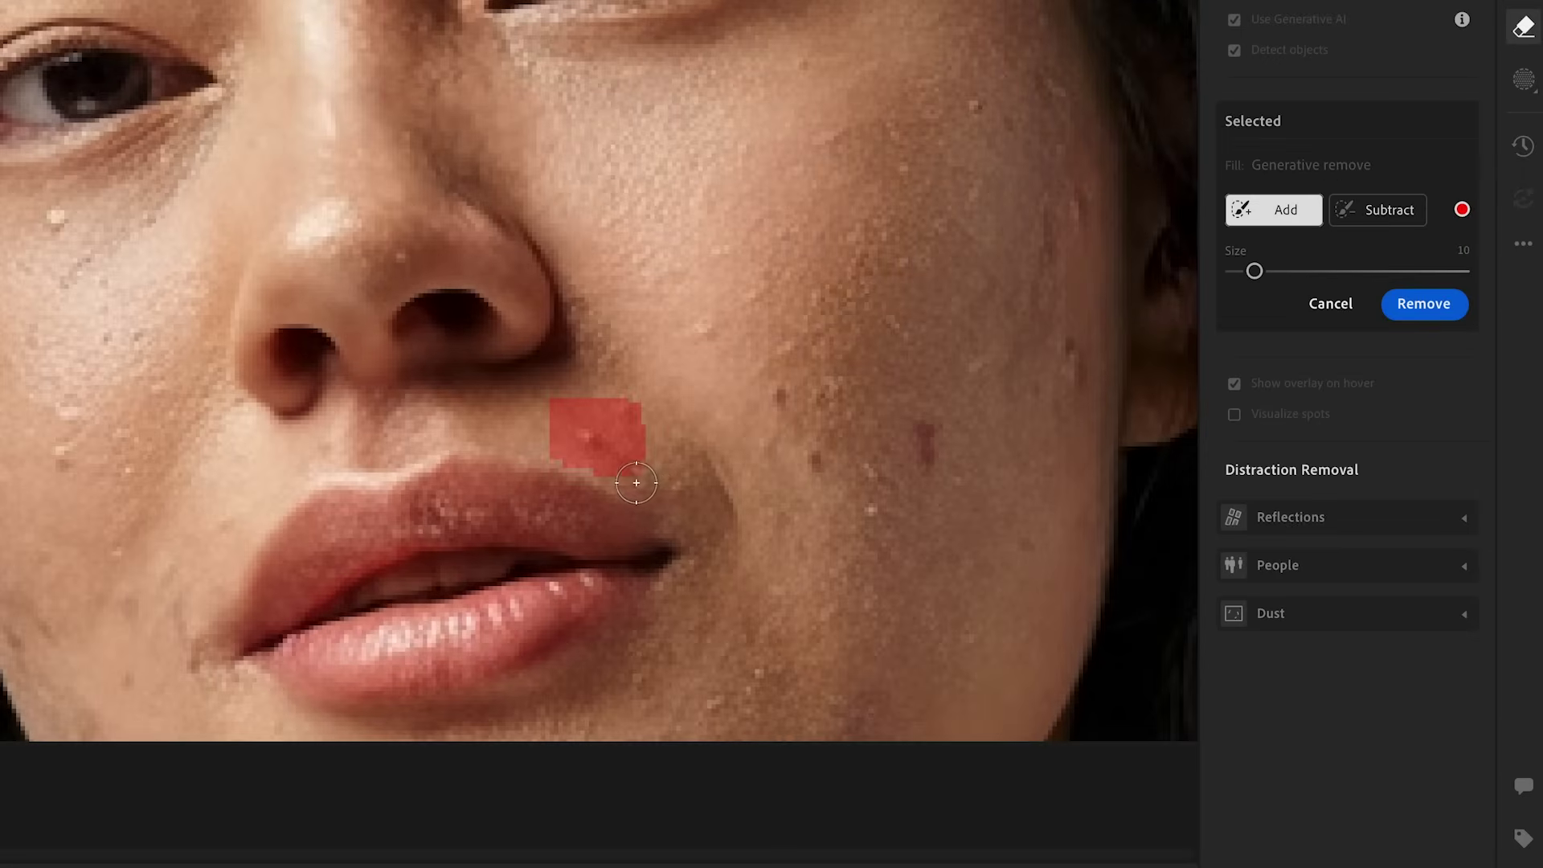
pyautogui.click(1386, 219)
pyautogui.moveTo(666, 524)
pyautogui.mouseDown()
pyautogui.moveTo(631, 472)
pyautogui.moveTo(548, 467)
pyautogui.moveTo(538, 418)
pyautogui.moveTo(578, 396)
pyautogui.moveTo(637, 398)
pyautogui.moveTo(641, 469)
pyautogui.moveTo(577, 472)
pyautogui.moveTo(550, 451)
pyautogui.moveTo(571, 481)
pyautogui.moveTo(607, 486)
pyautogui.moveTo(638, 439)
pyautogui.moveTo(621, 410)
pyautogui.moveTo(642, 457)
pyautogui.mouseUp()
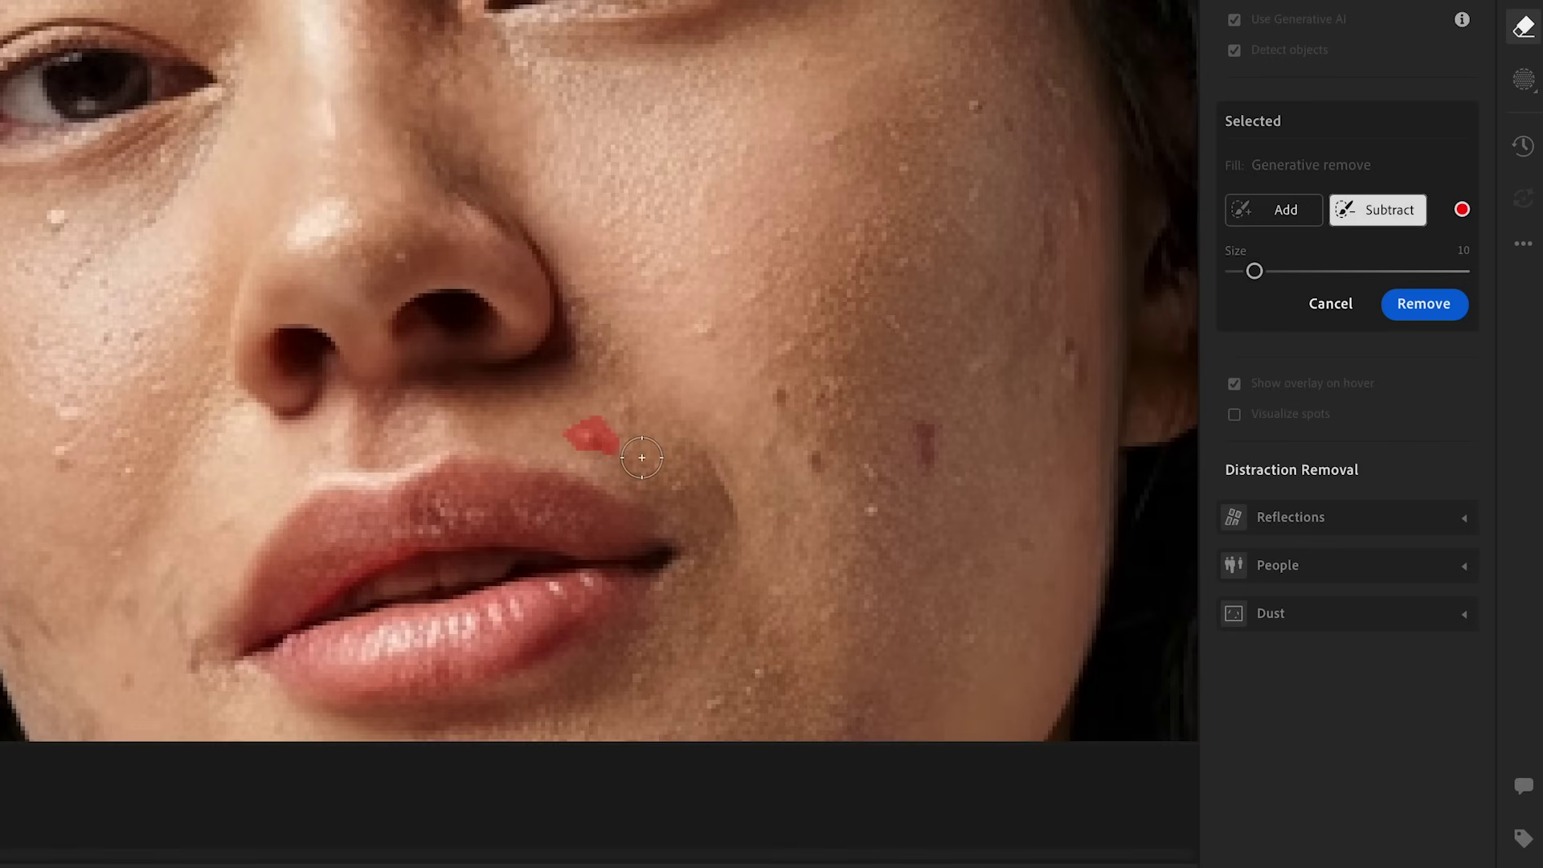
pyautogui.click(1437, 310)
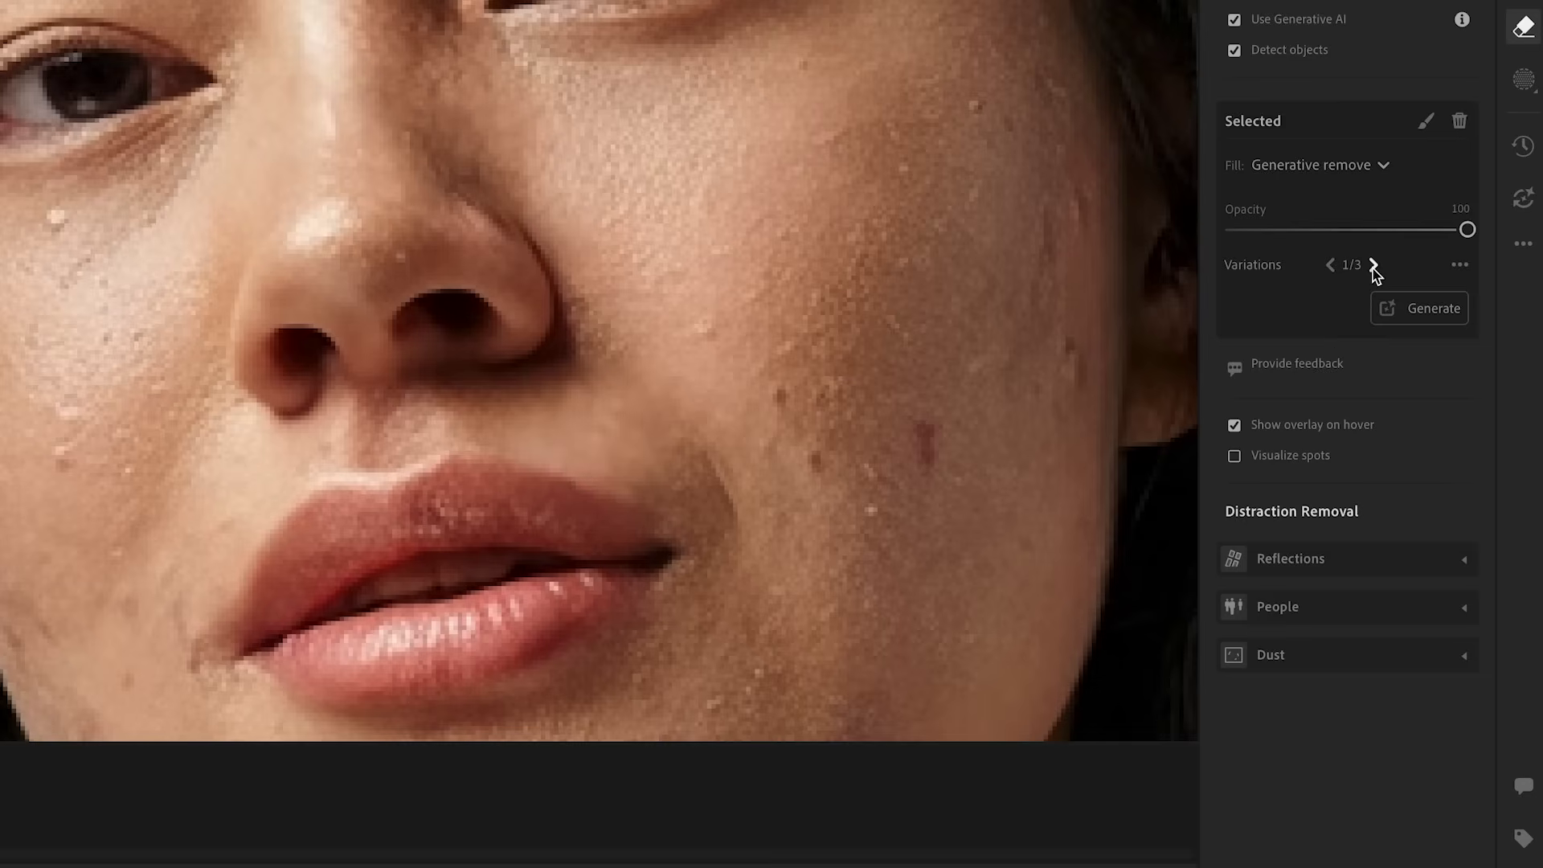
pyautogui.click(1374, 266)
pyautogui.click(1374, 266)
pyautogui.click(1330, 266)
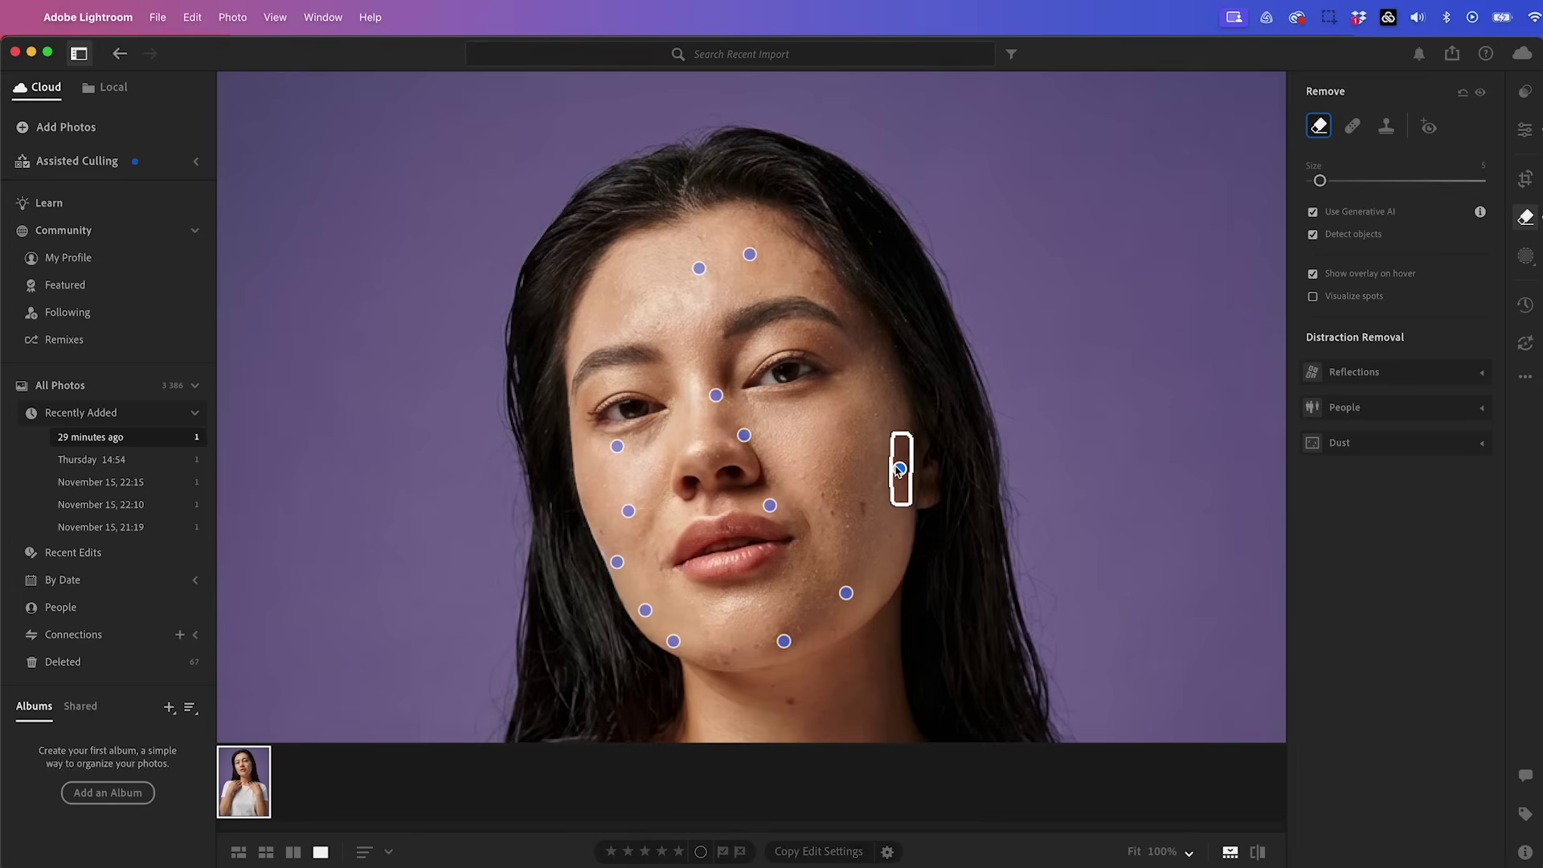
# Step: Review a removal spot on her face, then bring up the Create New Mask options
pyautogui.click(744, 434)
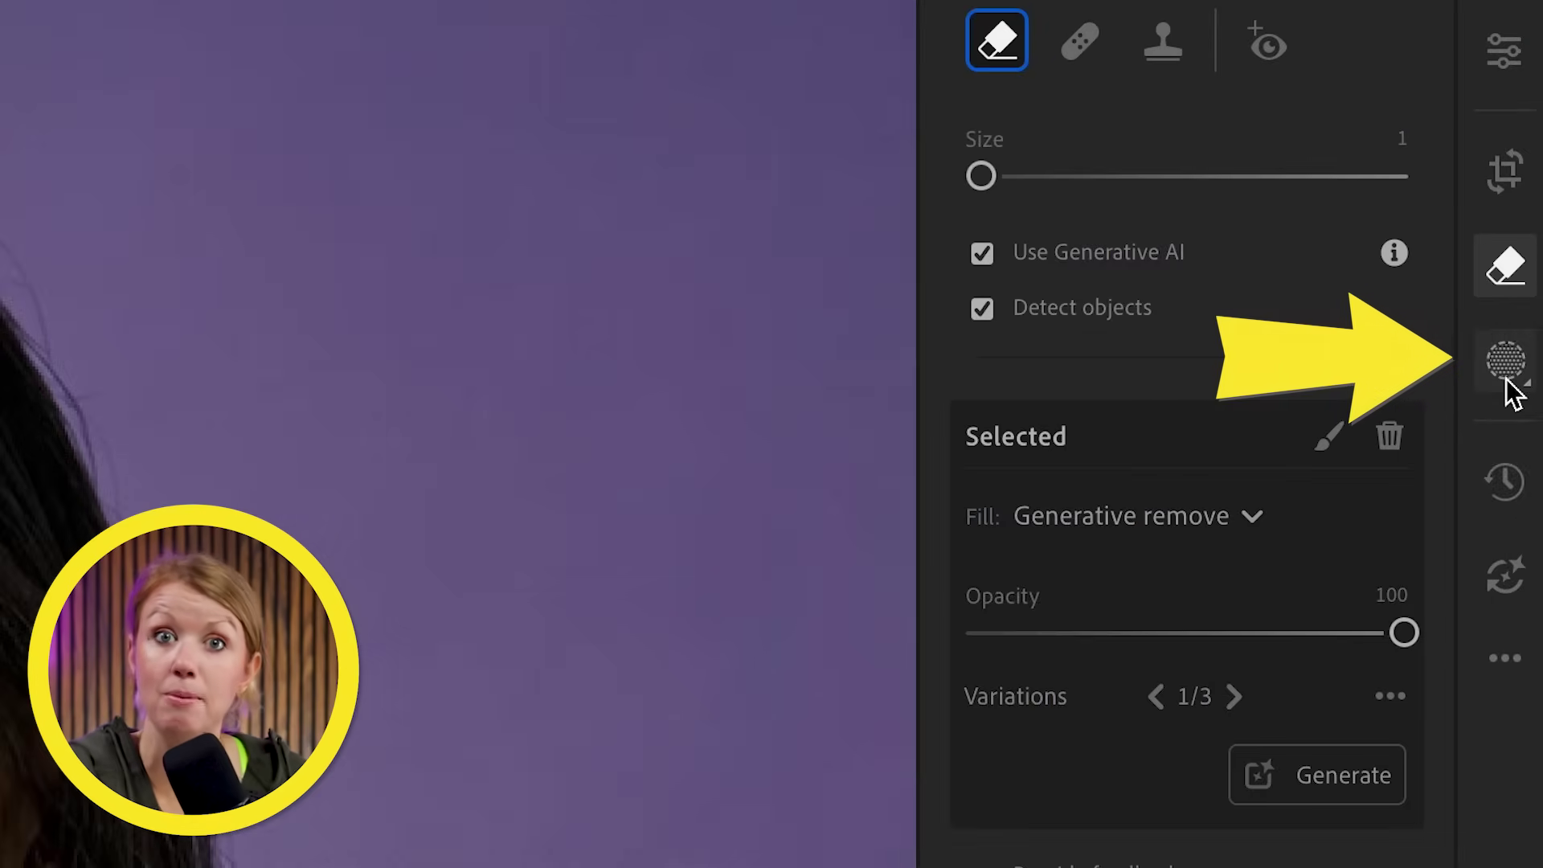
pyautogui.click(1526, 256)
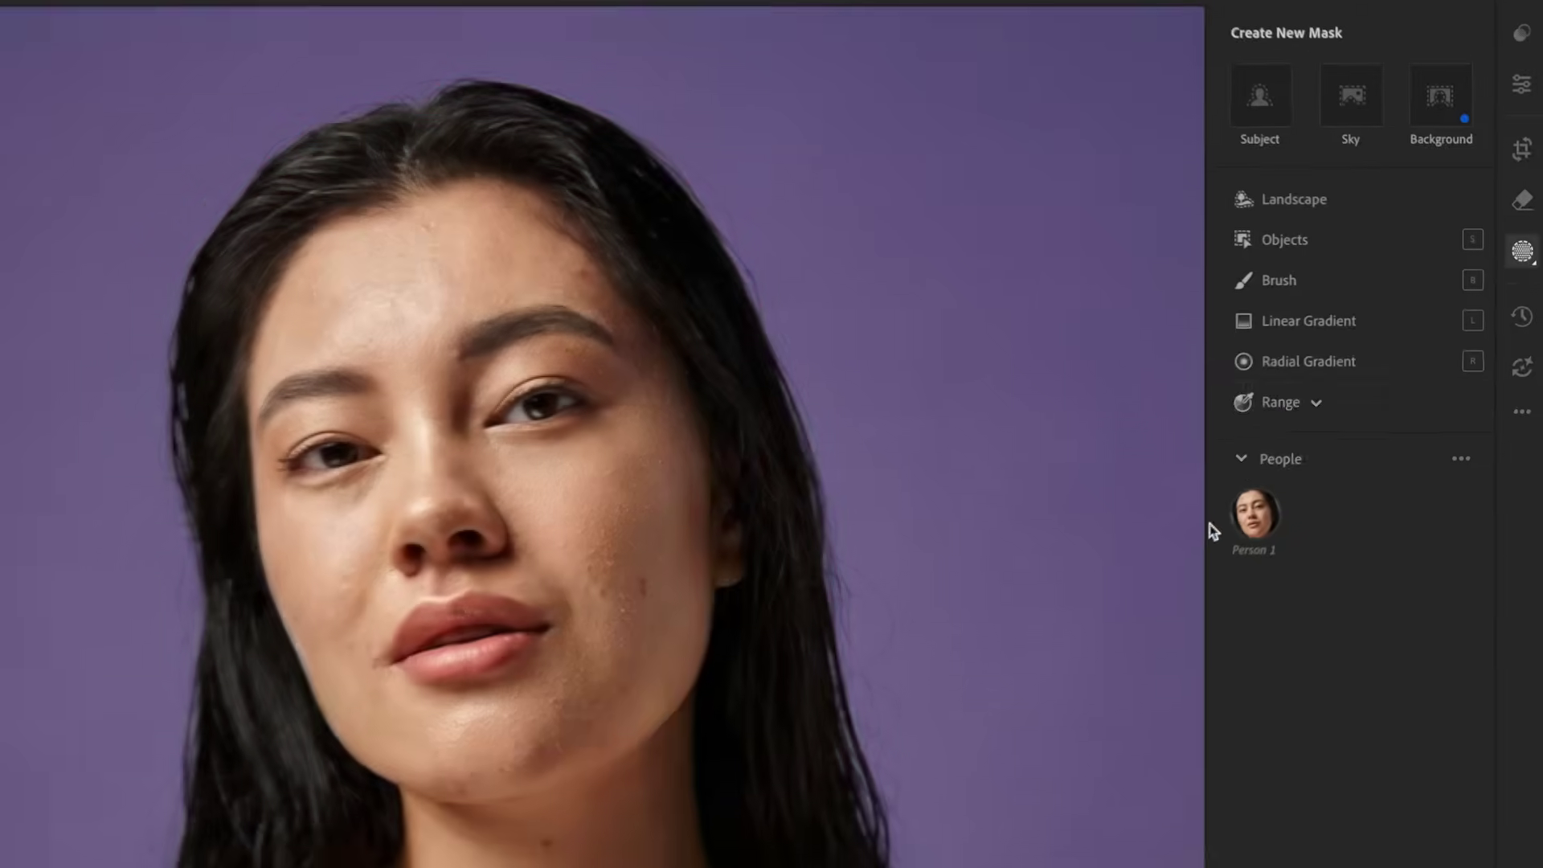
# Step: Create Mask 1 on Person 1 covering only Facial Skin, with body skin excluded
pyautogui.click(1323, 454)
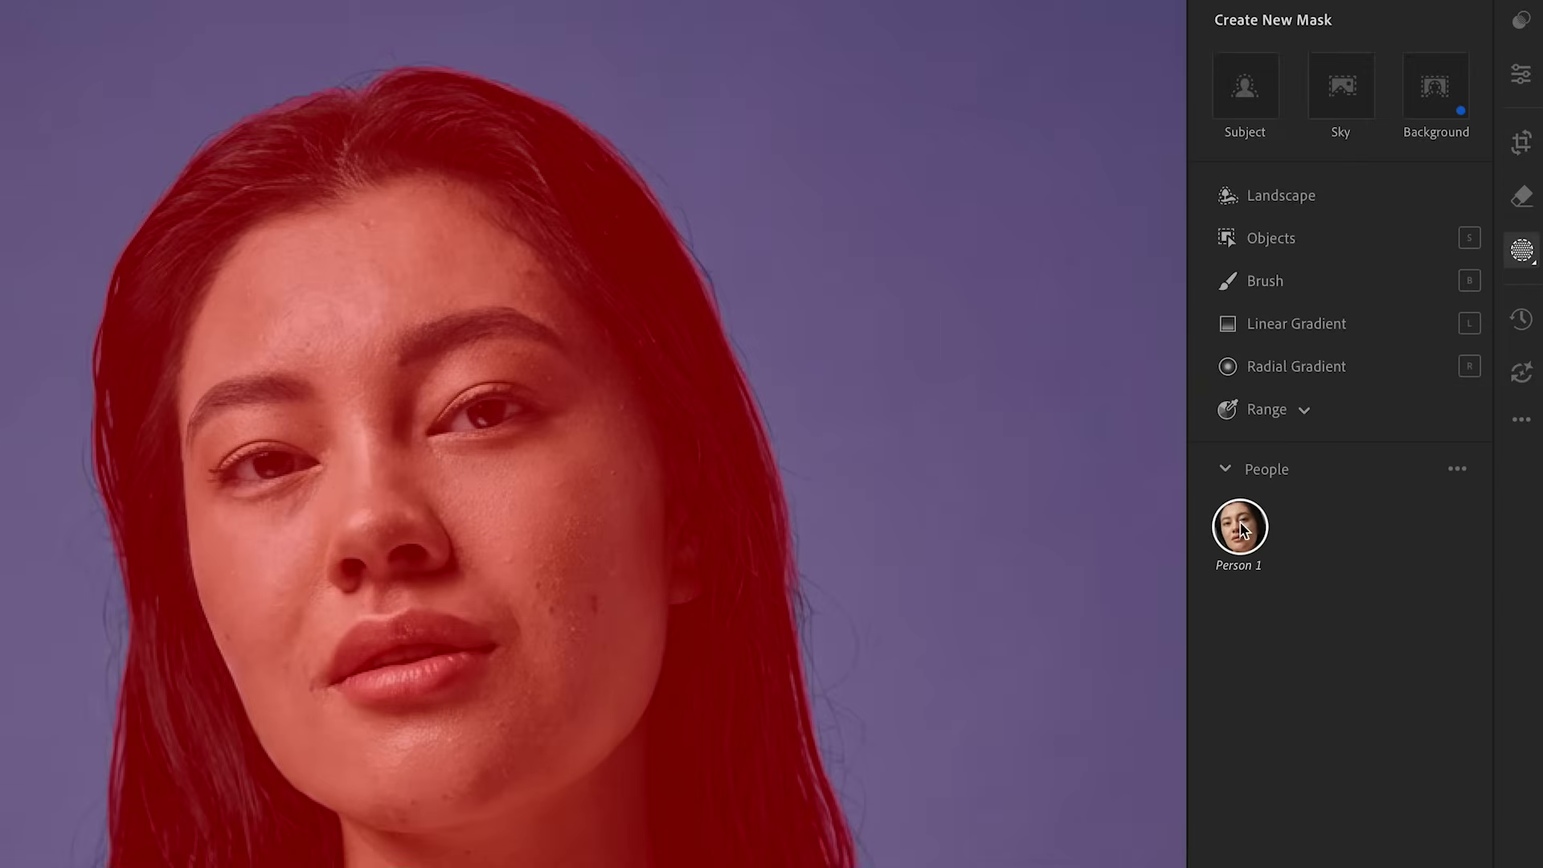
pyautogui.click(1242, 533)
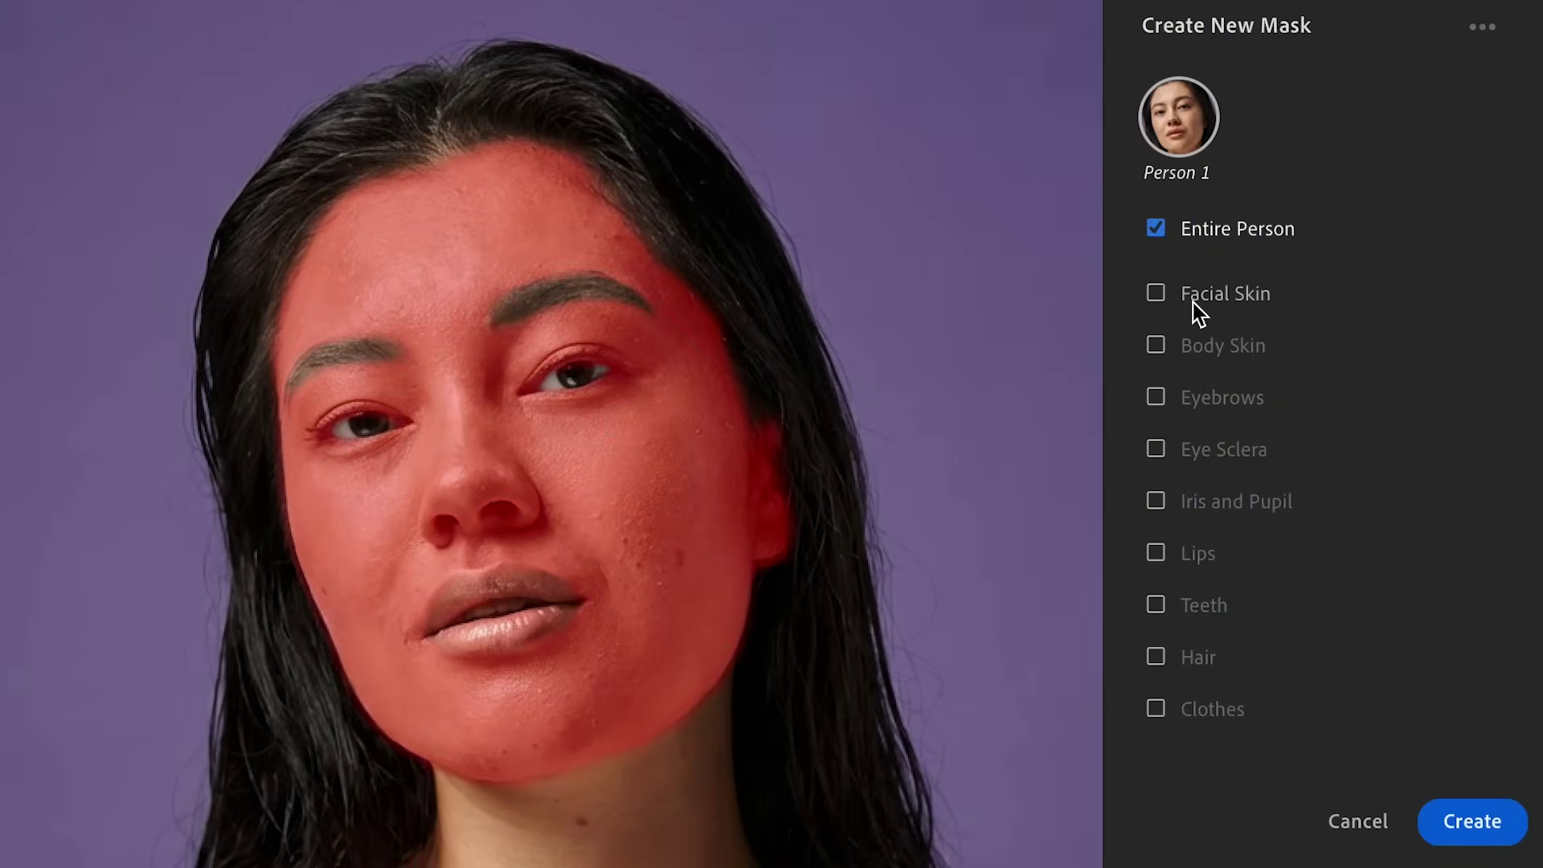
pyautogui.click(1163, 294)
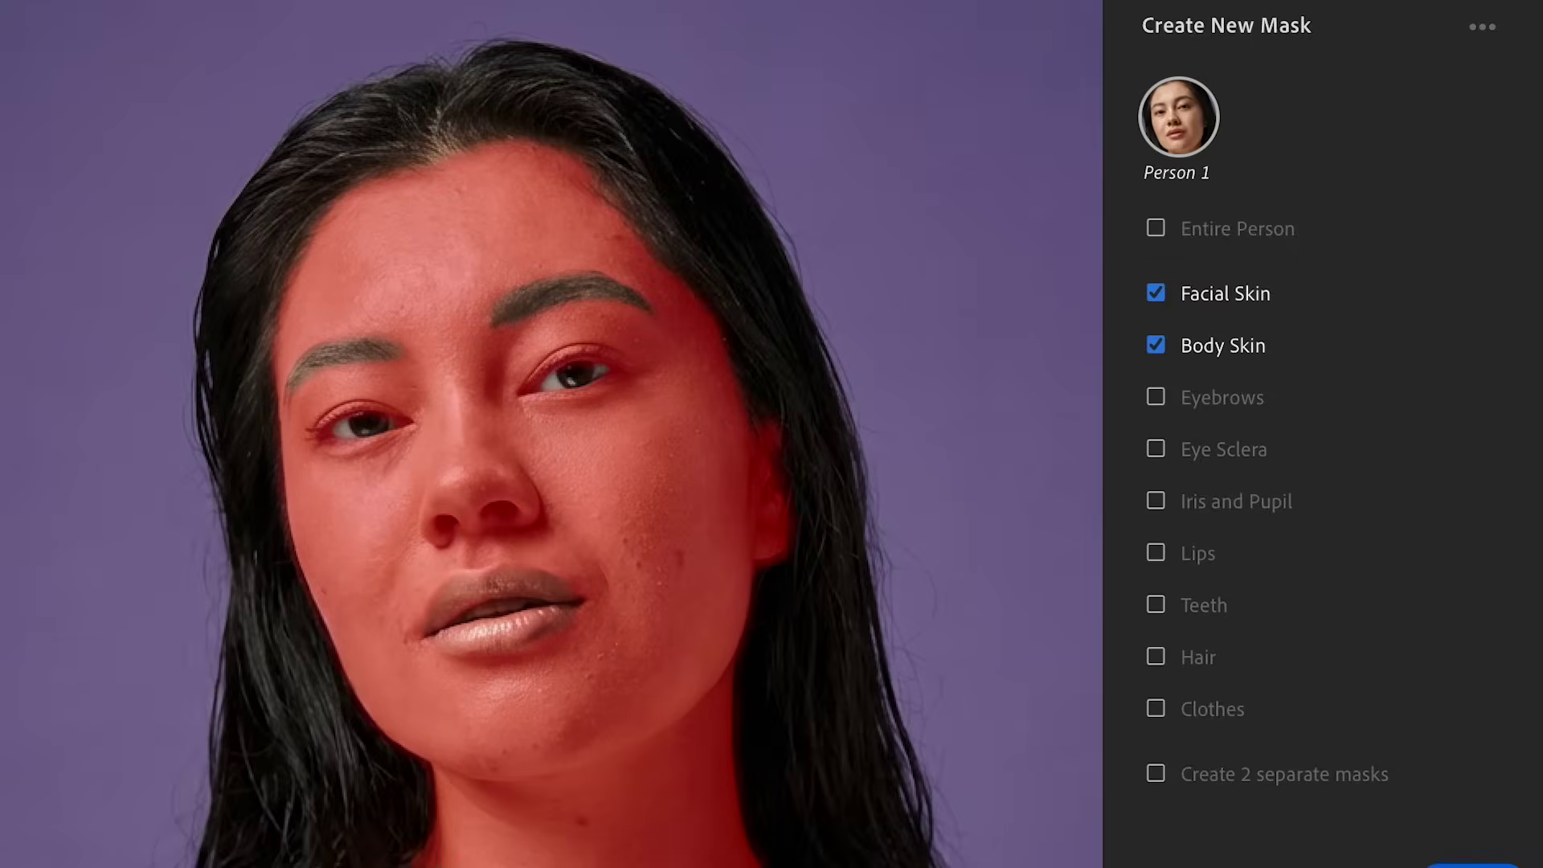
pyautogui.press('z')
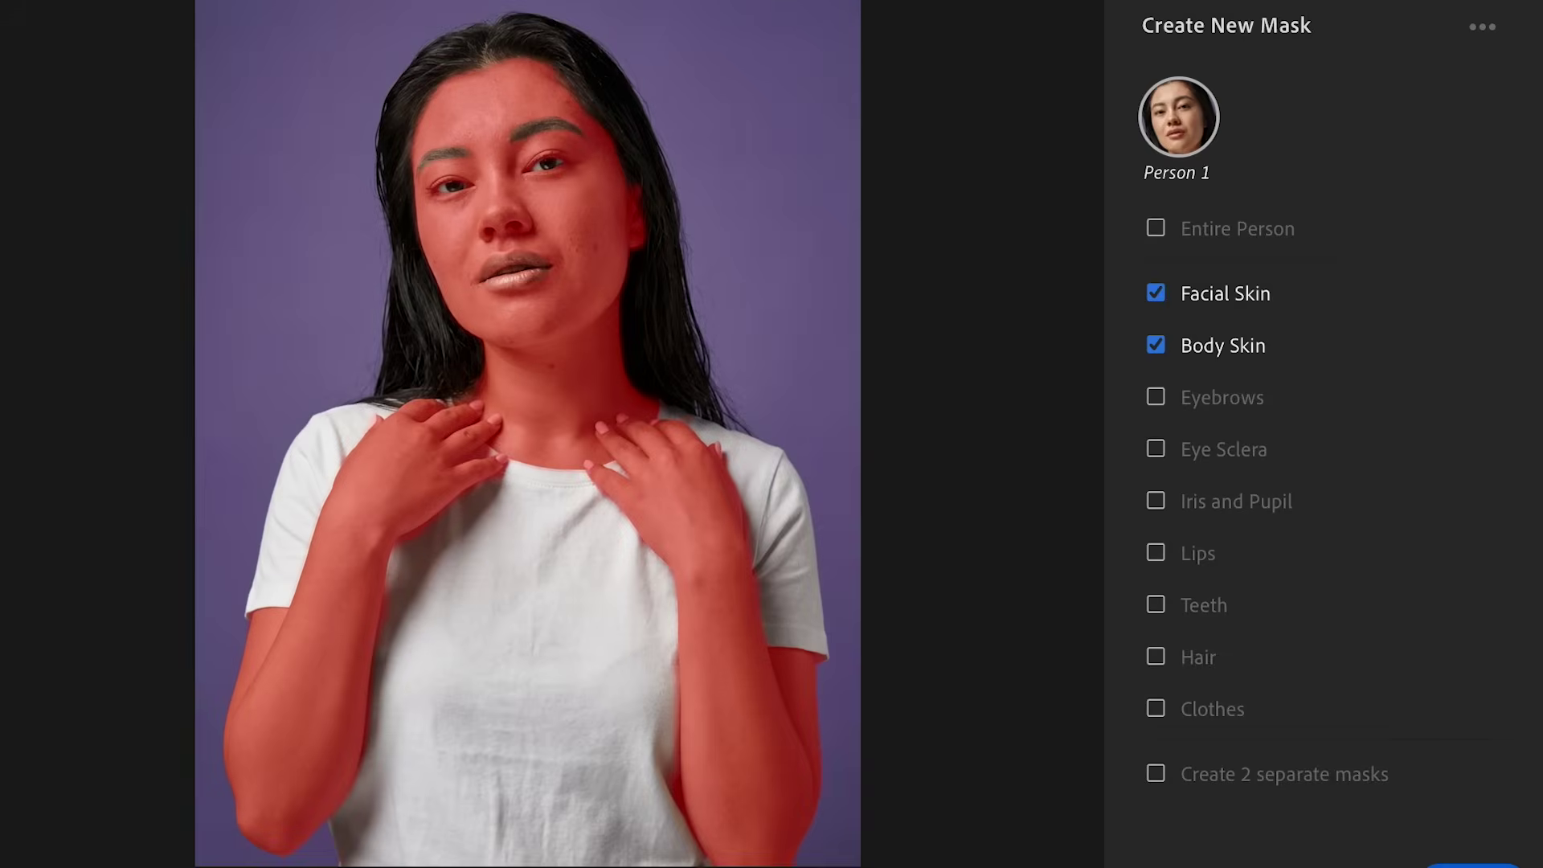
pyautogui.click(1155, 346)
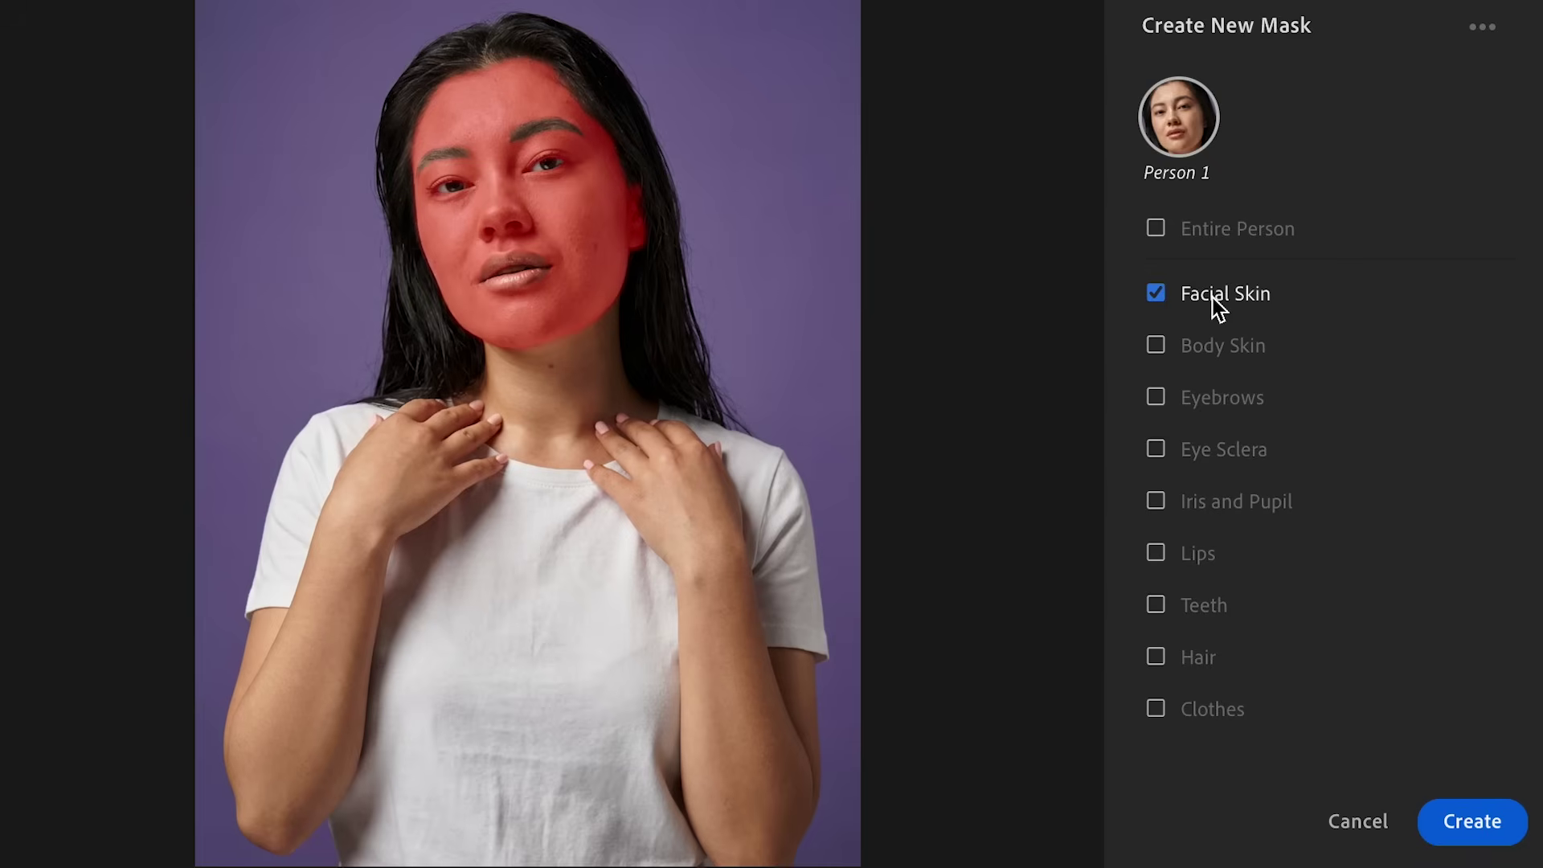
pyautogui.click(1475, 831)
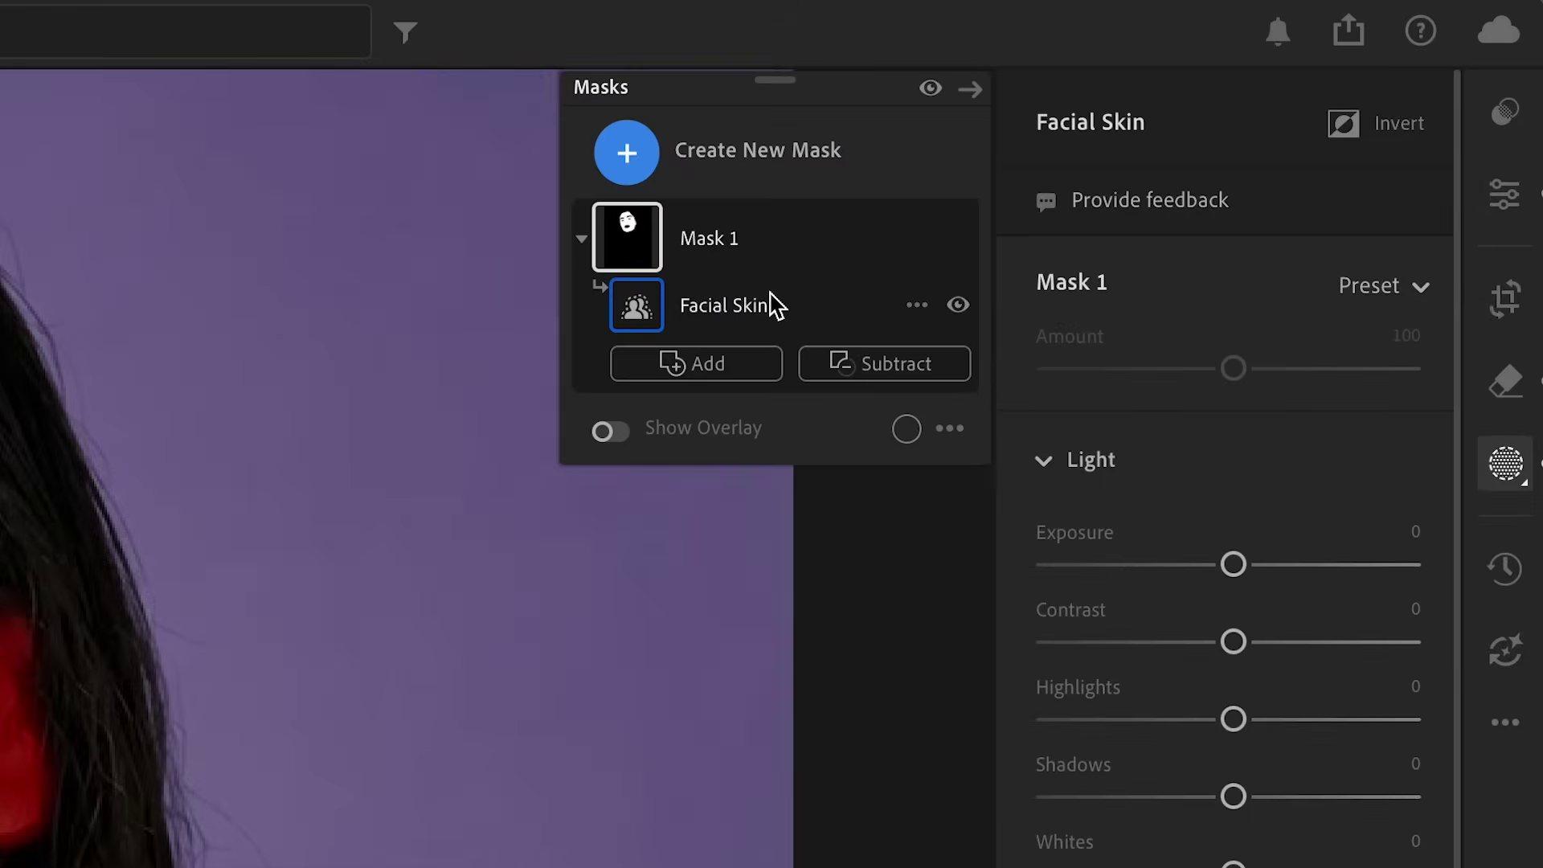
# Step: Apply the Smooth Skin preset to Mask 1 at Amount 179 and lower its Texture further
pyautogui.click(1407, 301)
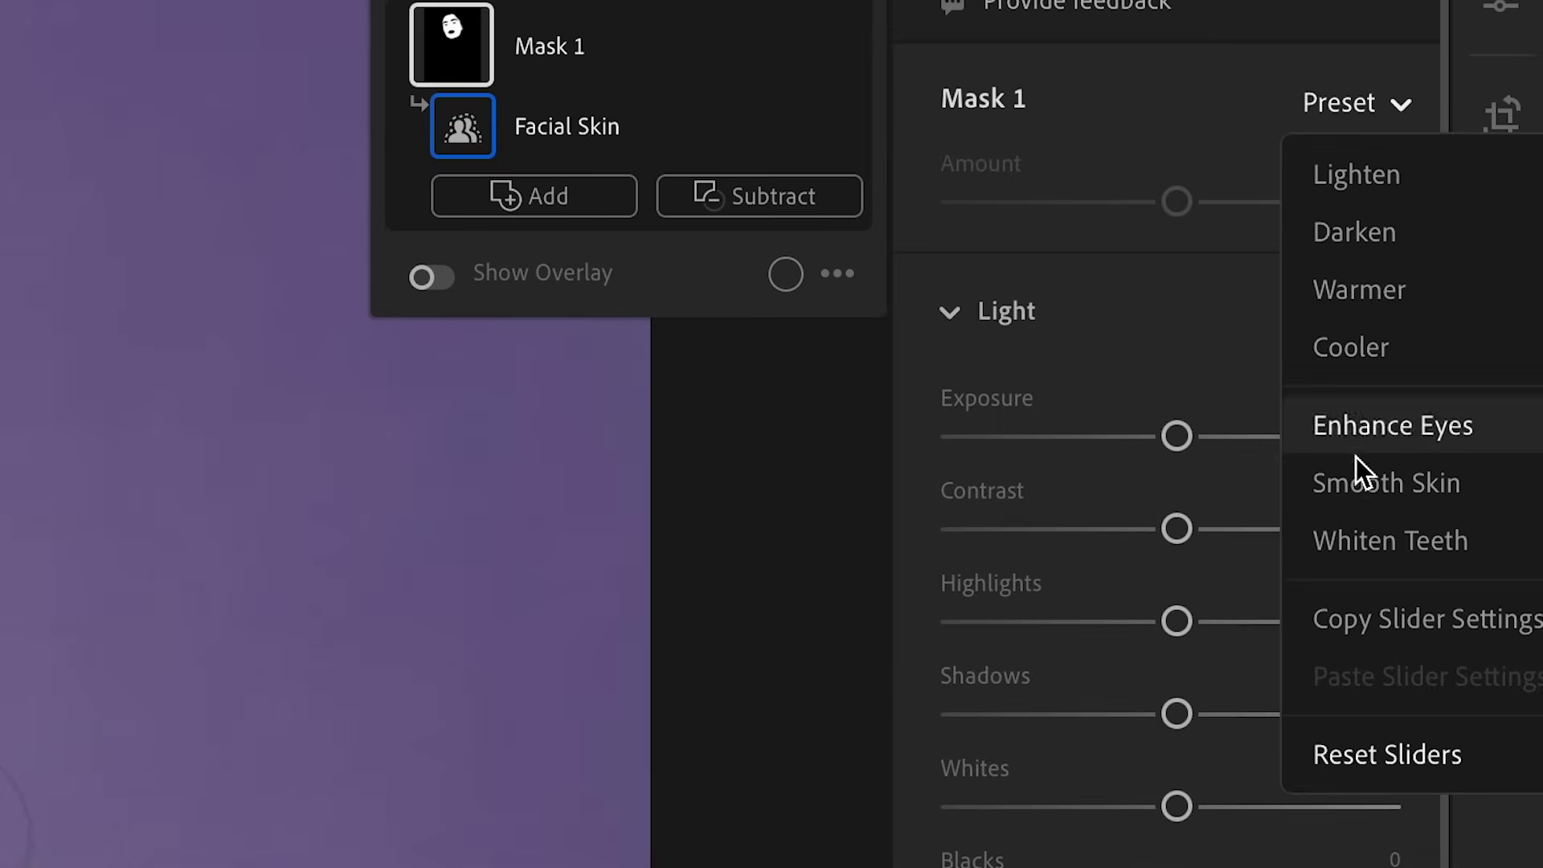
pyautogui.click(1360, 484)
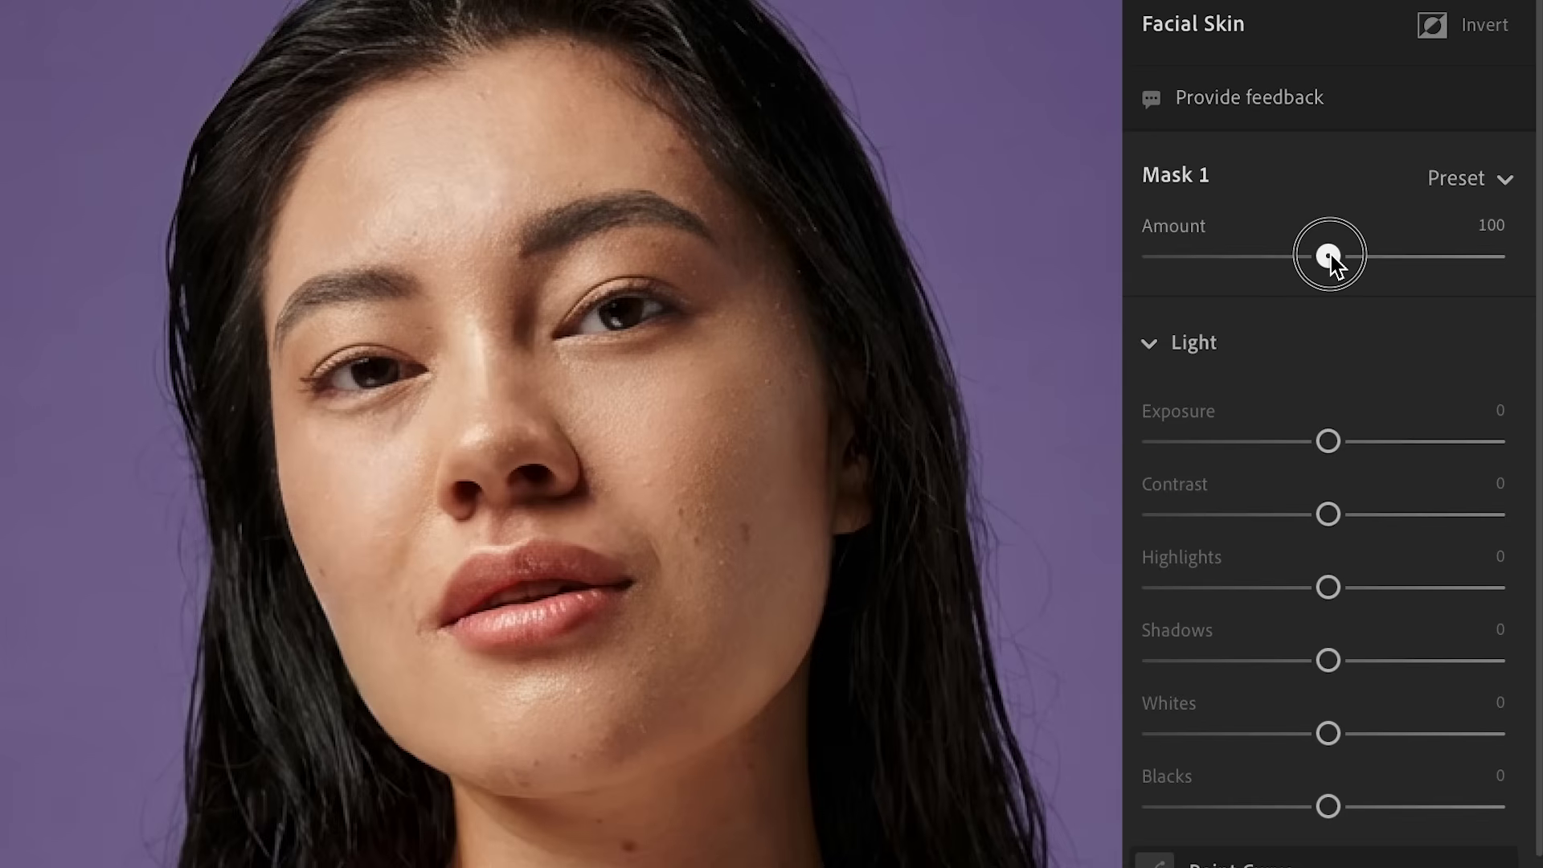
pyautogui.moveTo(1331, 254); pyautogui.dragTo(1402, 256)
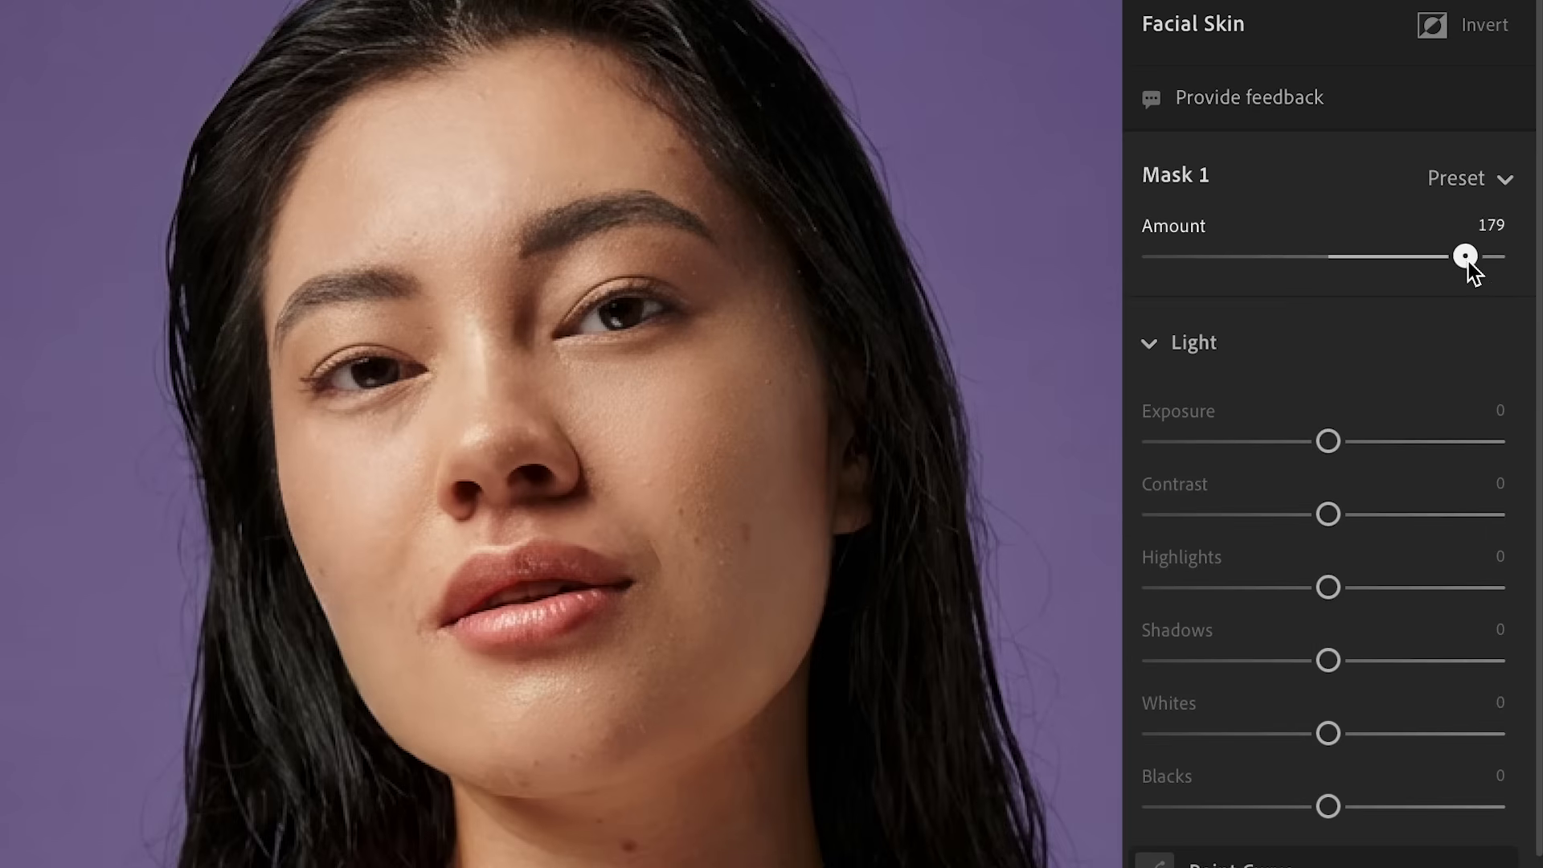
pyautogui.scroll(-10, 1516, 354)
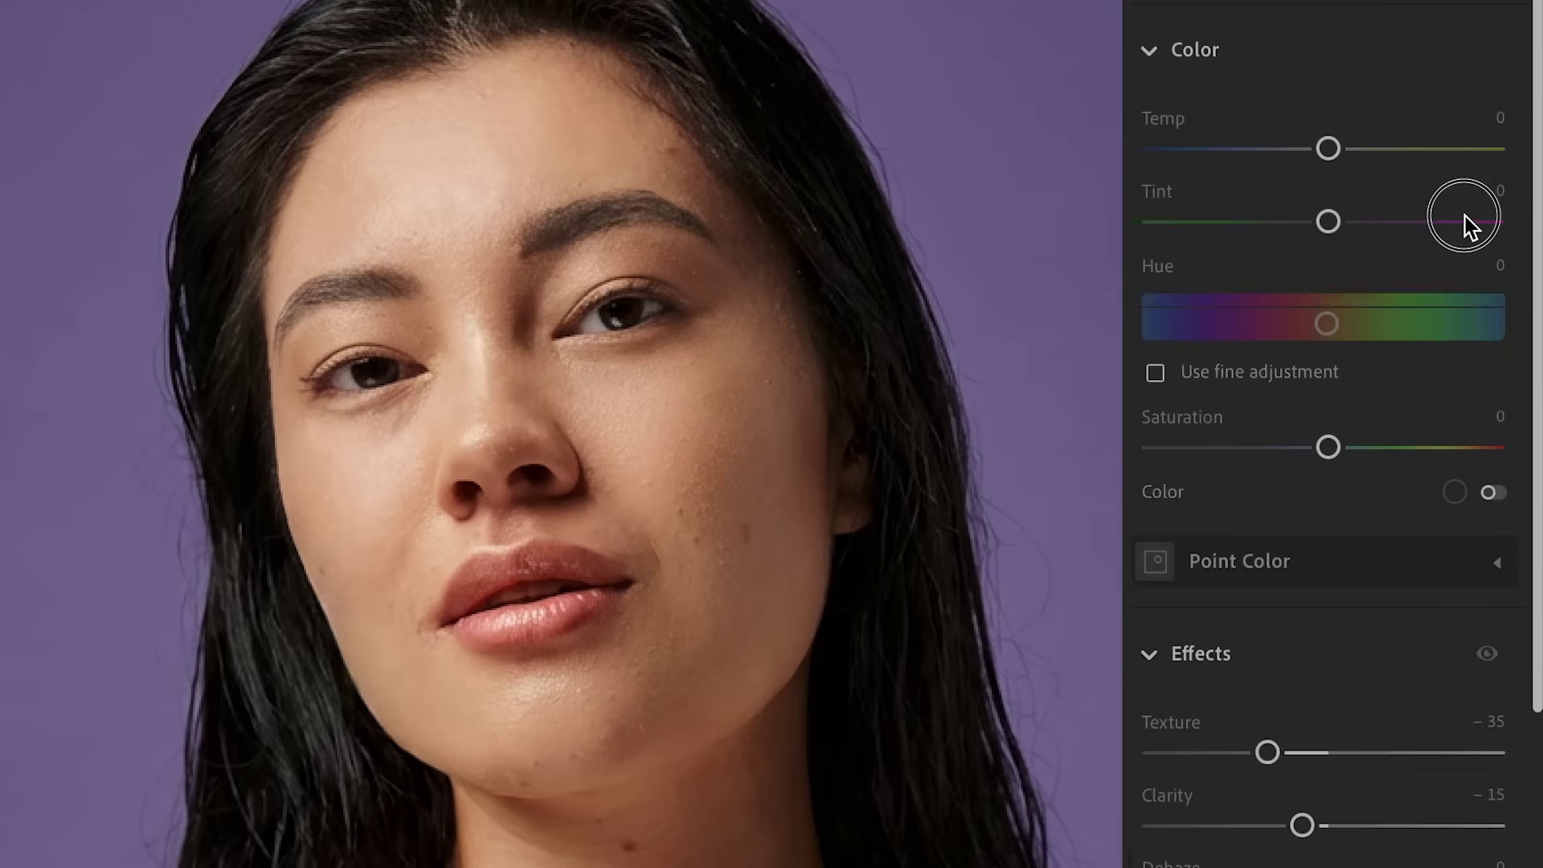
pyautogui.scroll(-6, 1446, 362)
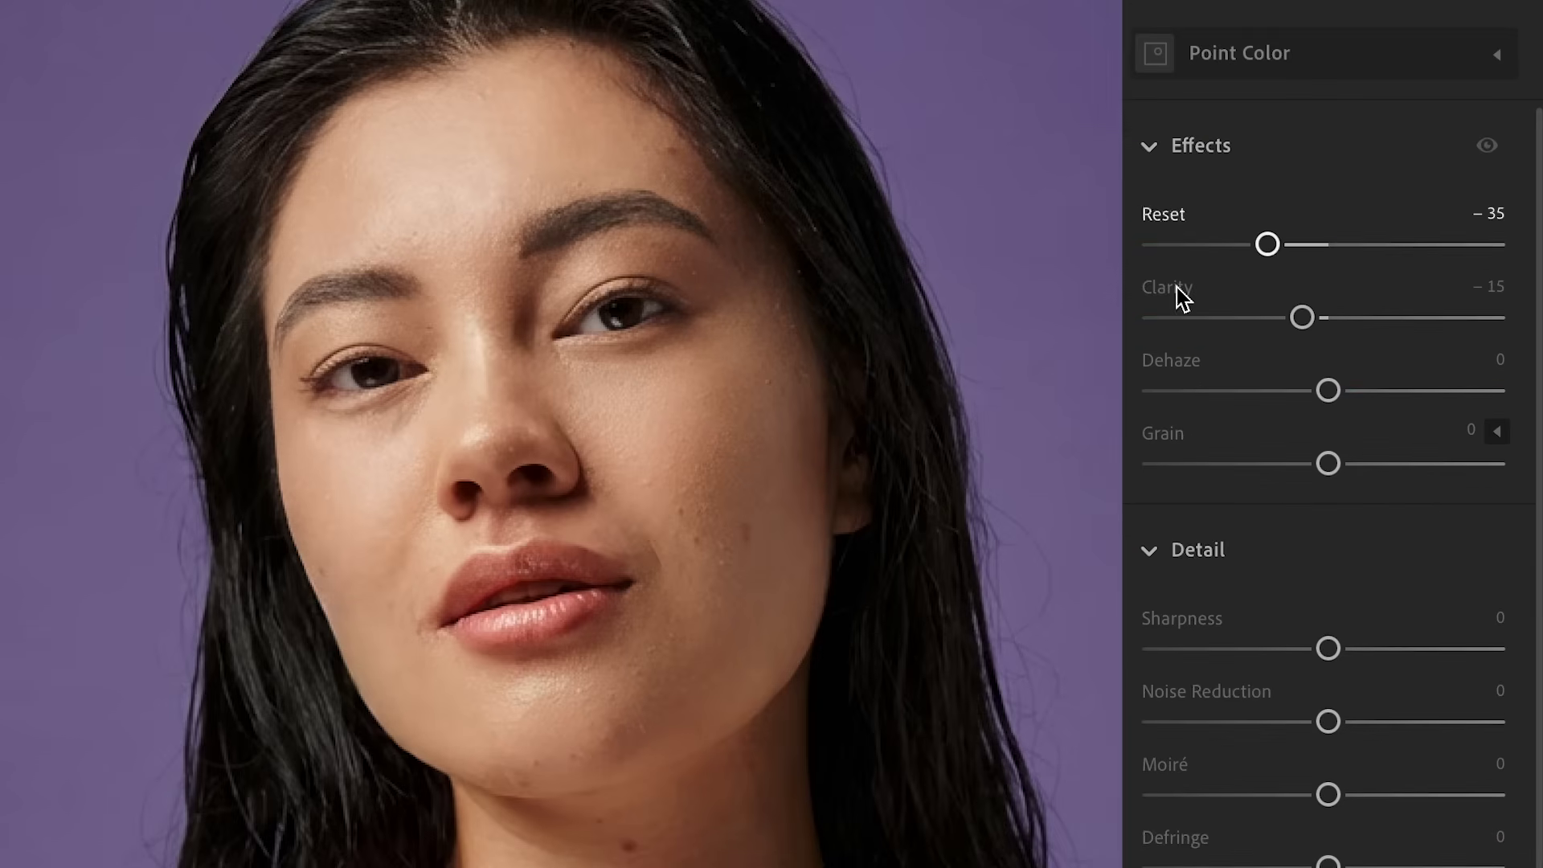
pyautogui.click(1267, 243)
pyautogui.moveTo(1267, 244)
pyautogui.mouseDown()
pyautogui.moveTo(1189, 244)
pyautogui.moveTo(1247, 251)
pyautogui.mouseUp()
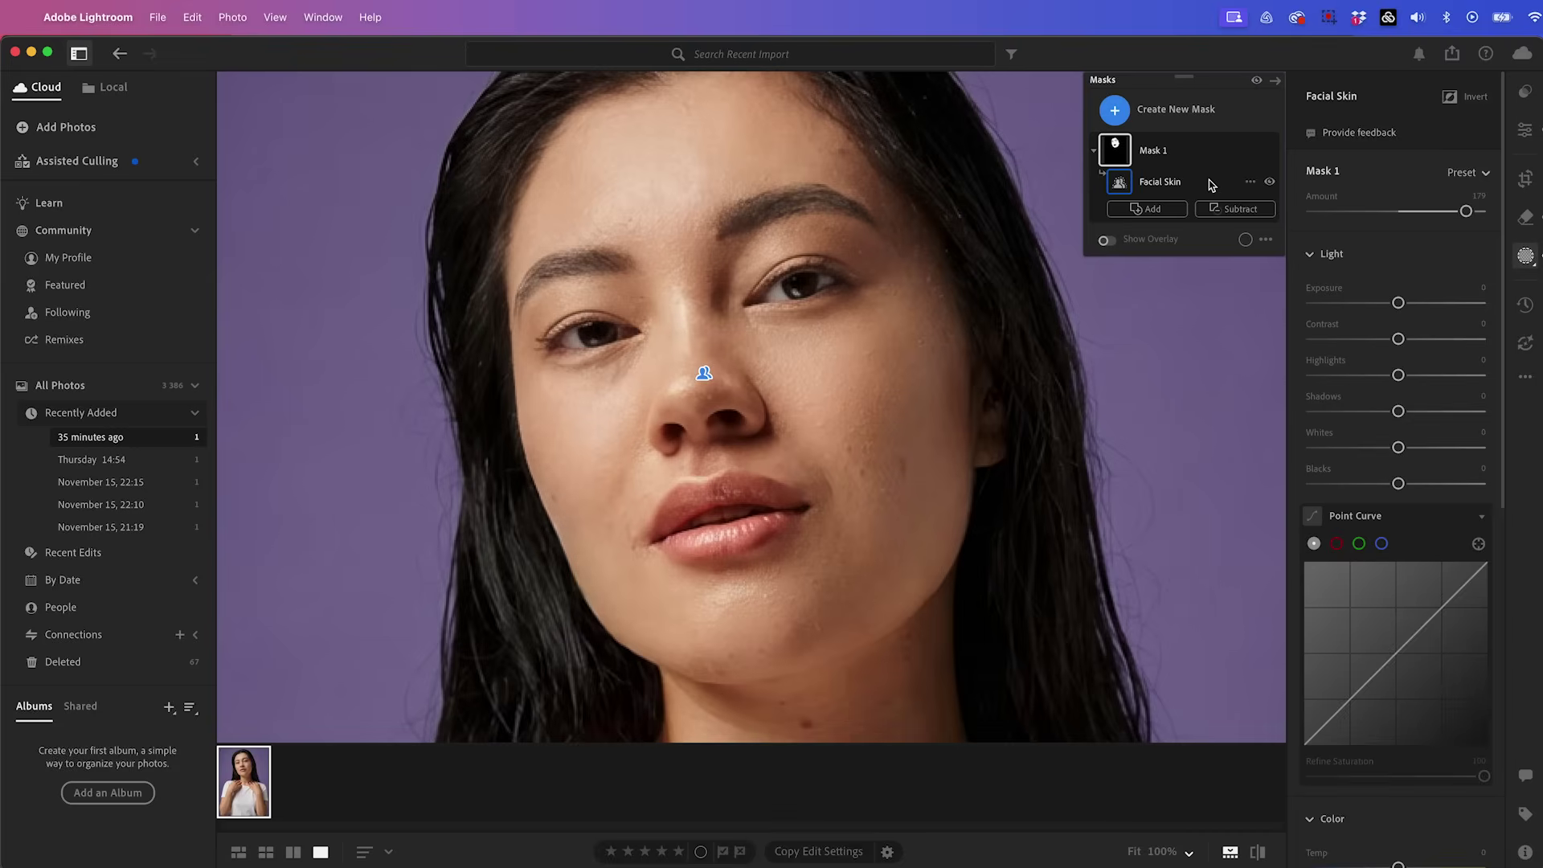
# Step: Create Mask 2 on Person 1 covering Eye Sclera plus Iris and Pupil
pyautogui.moveTo(1121, 157)
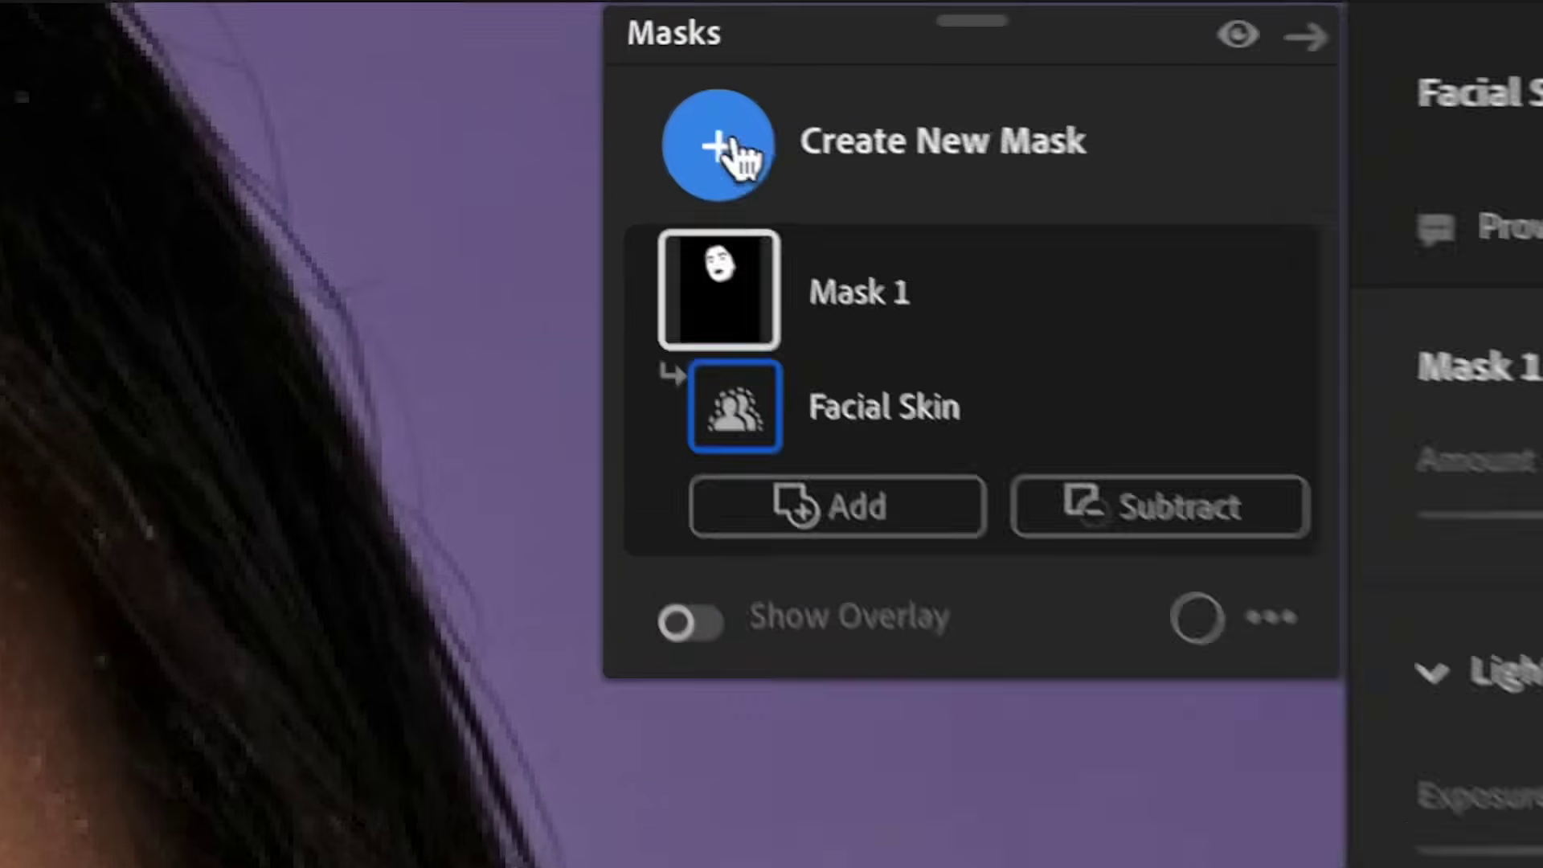
pyautogui.click(824, 84)
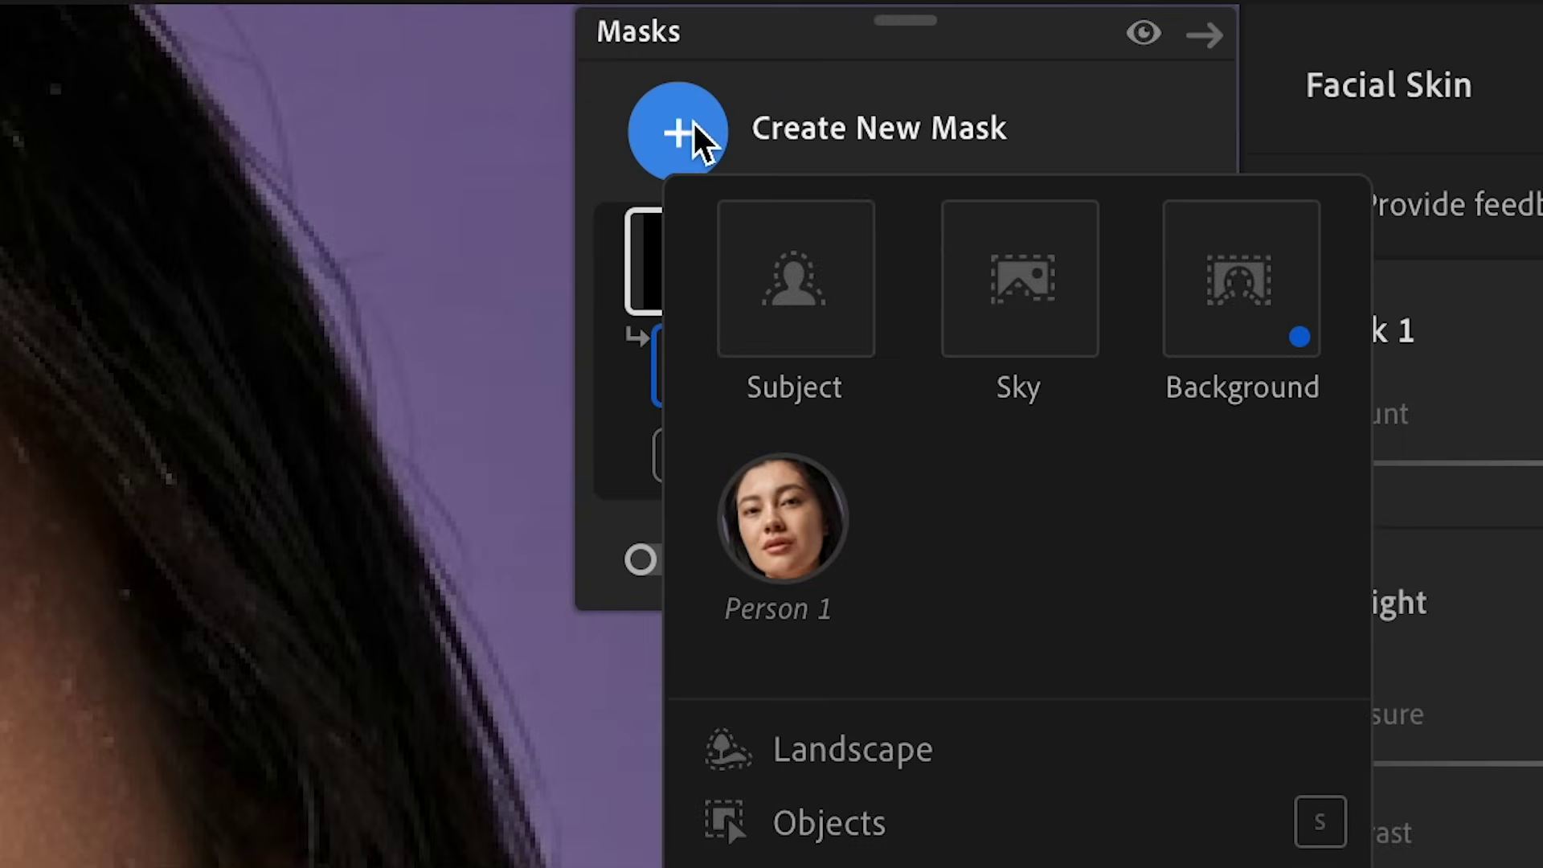
pyautogui.click(784, 551)
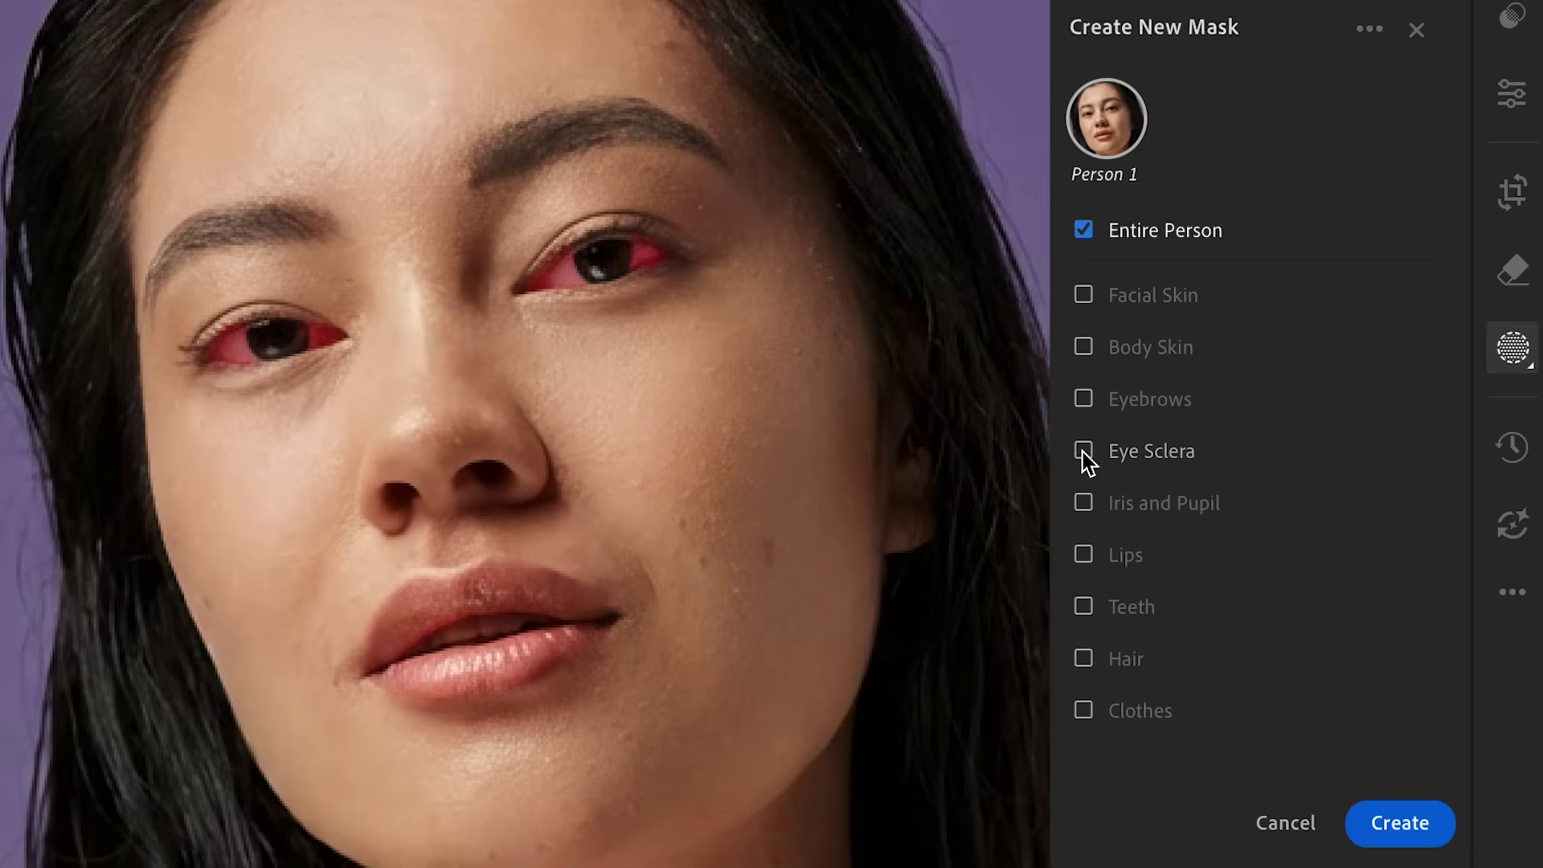
pyautogui.click(1082, 452)
pyautogui.click(1087, 503)
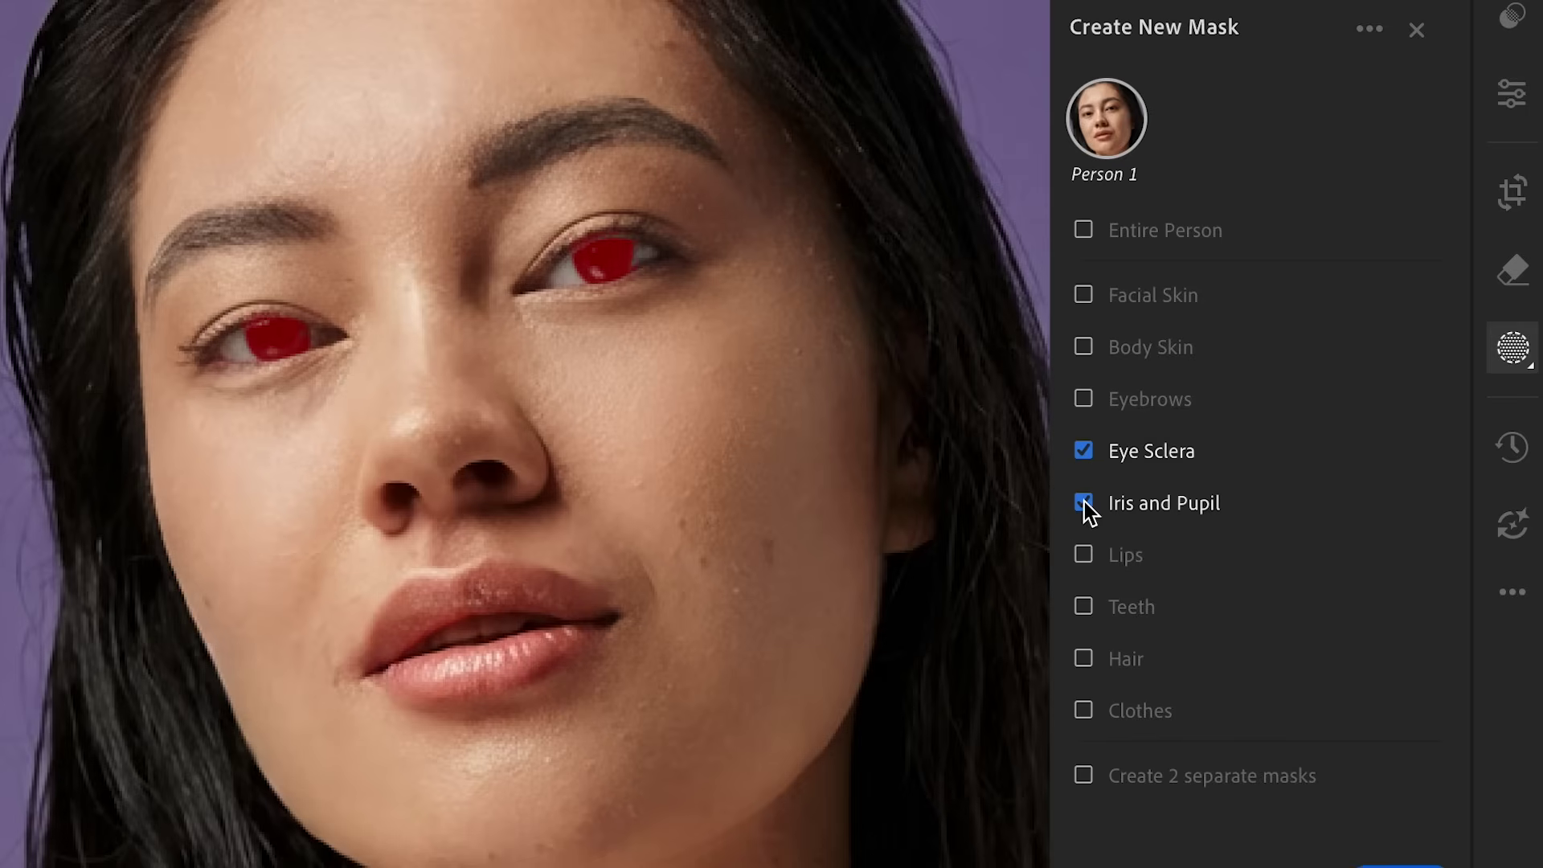
pyautogui.scroll(-1, 1242, 659)
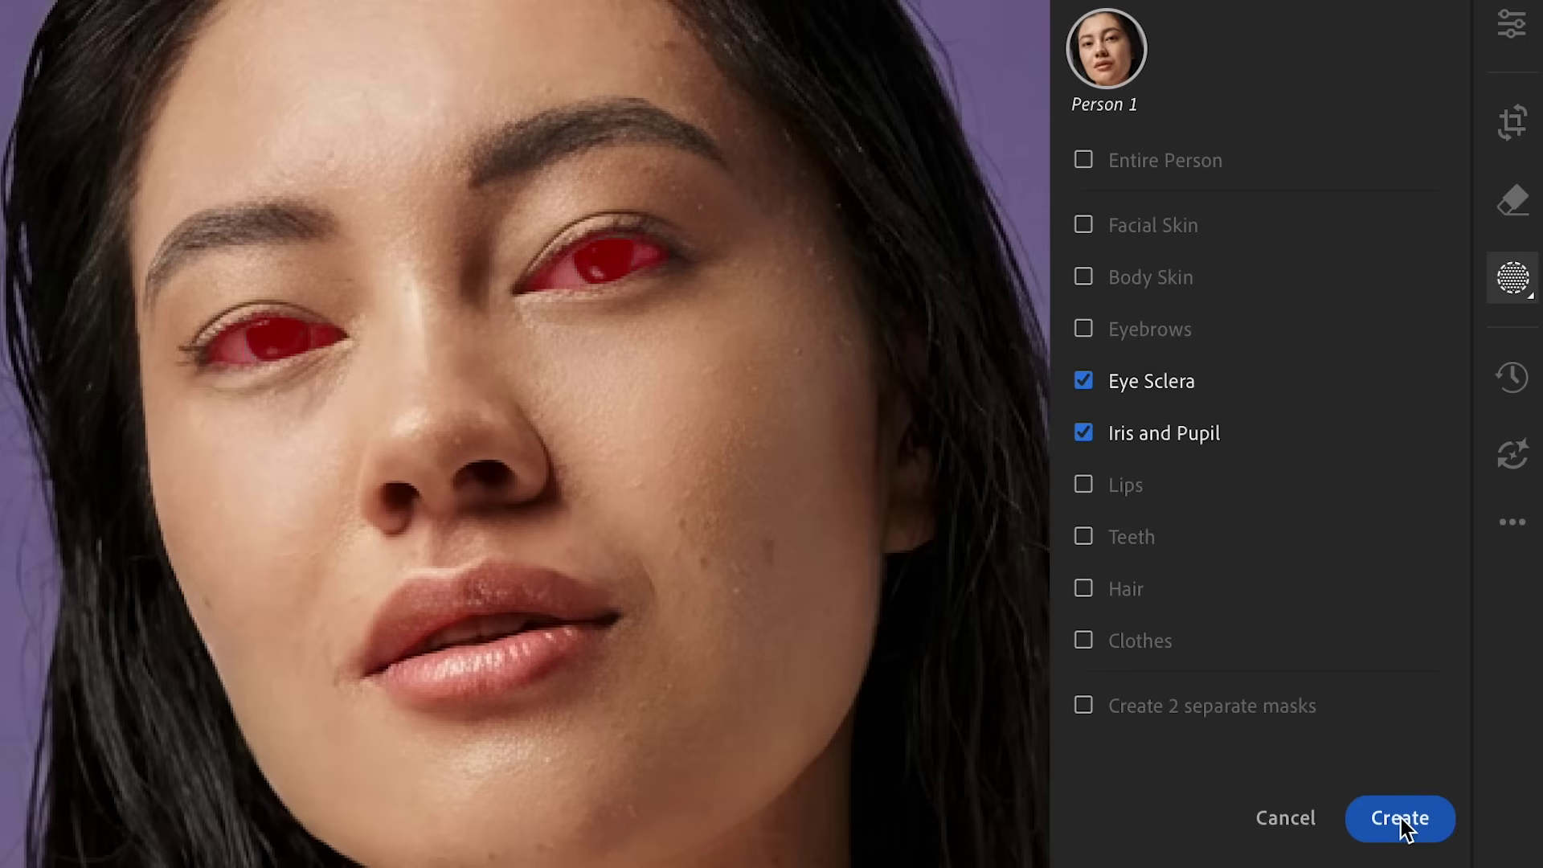
pyautogui.click(1401, 818)
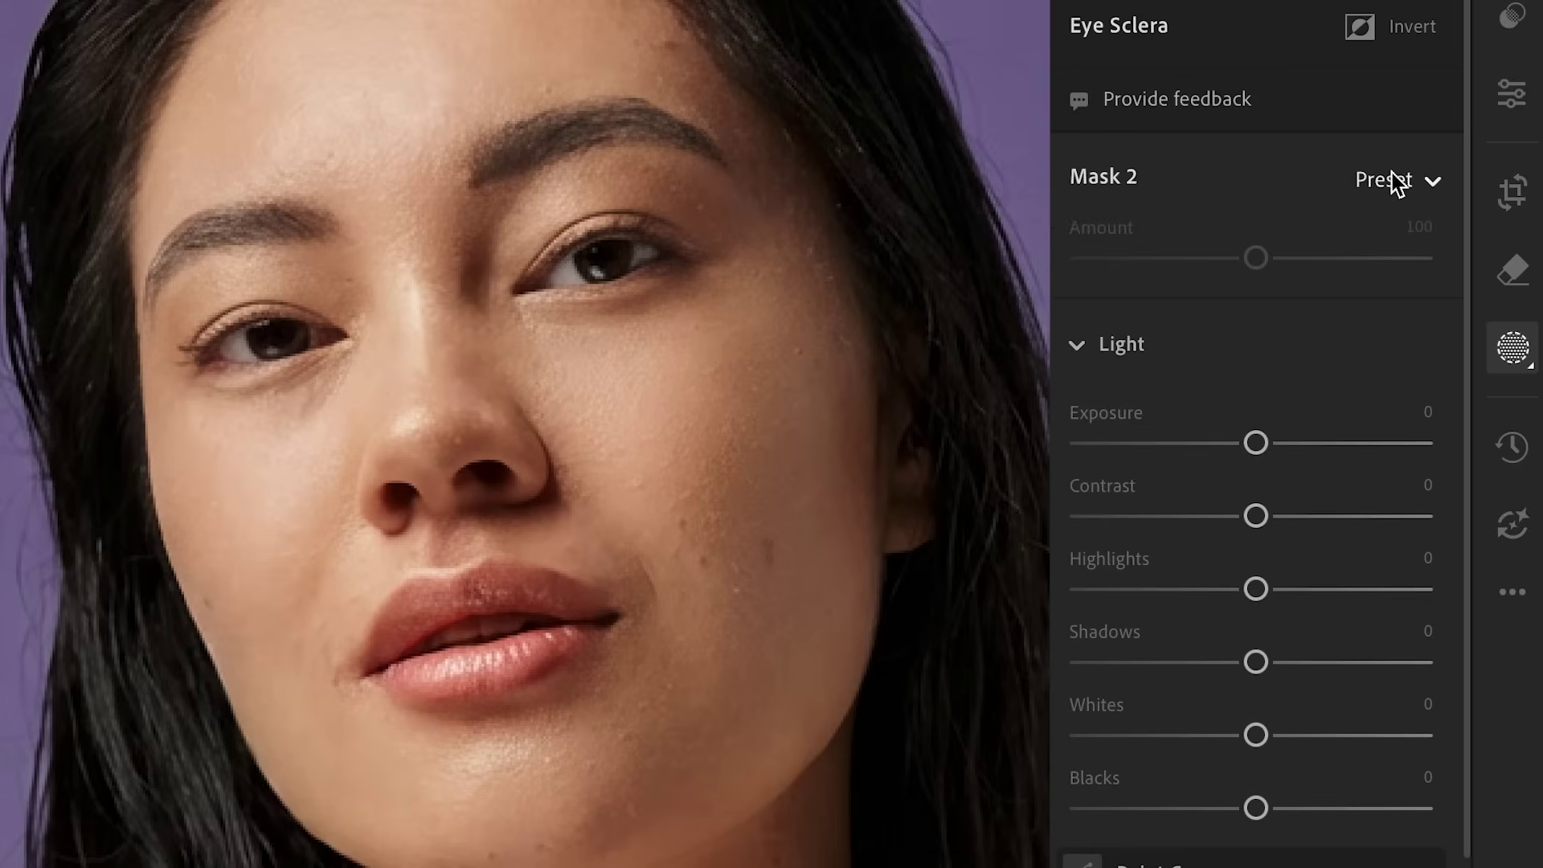
# Step: Apply the Enhance Eyes preset to Mask 2 at Amount 133
pyautogui.click(1398, 181)
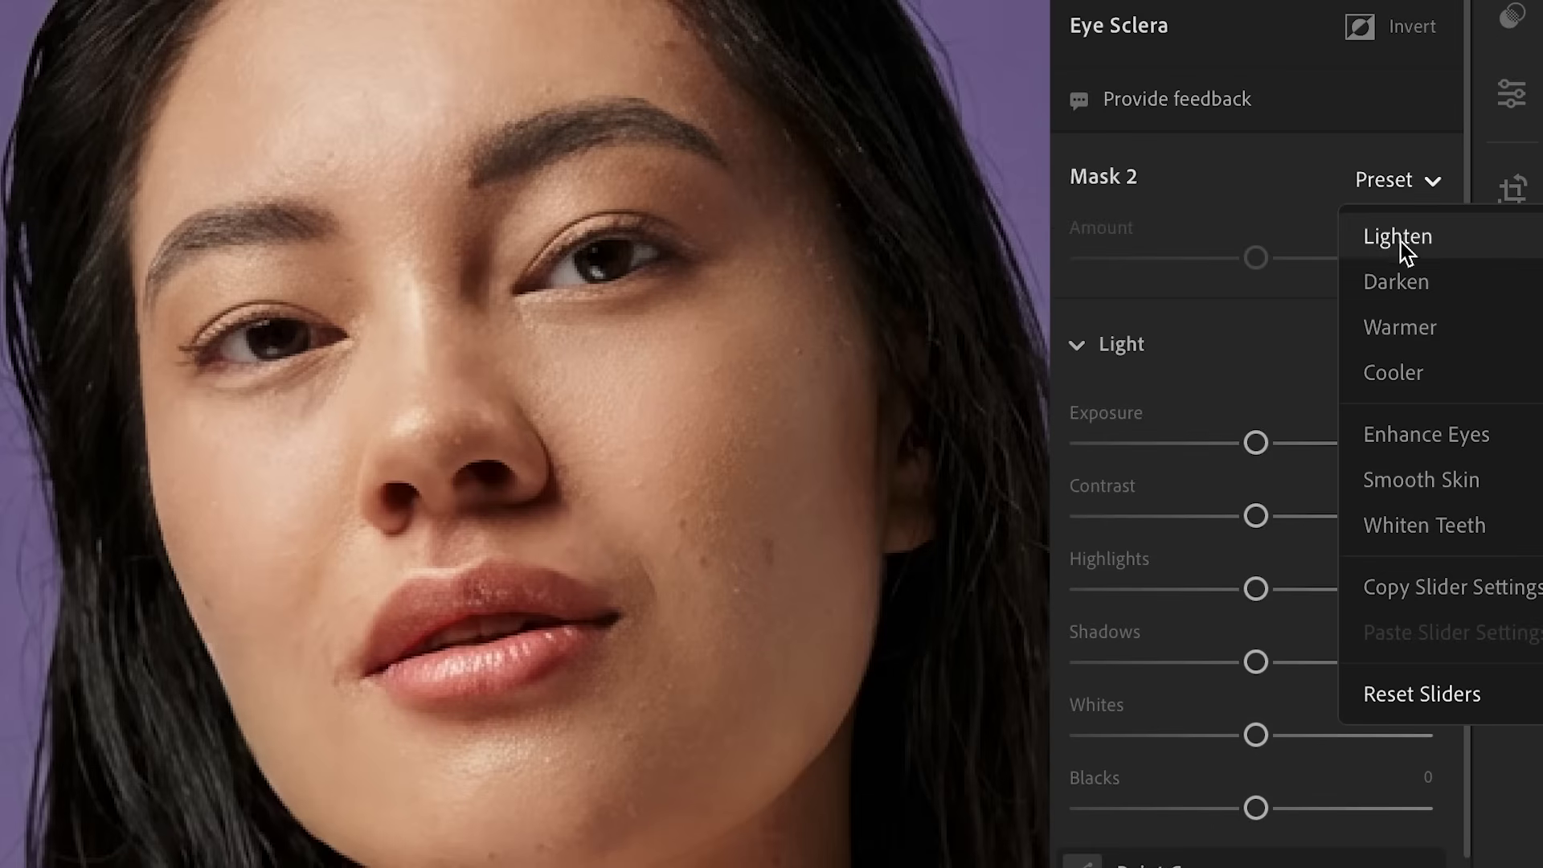
pyautogui.click(1418, 431)
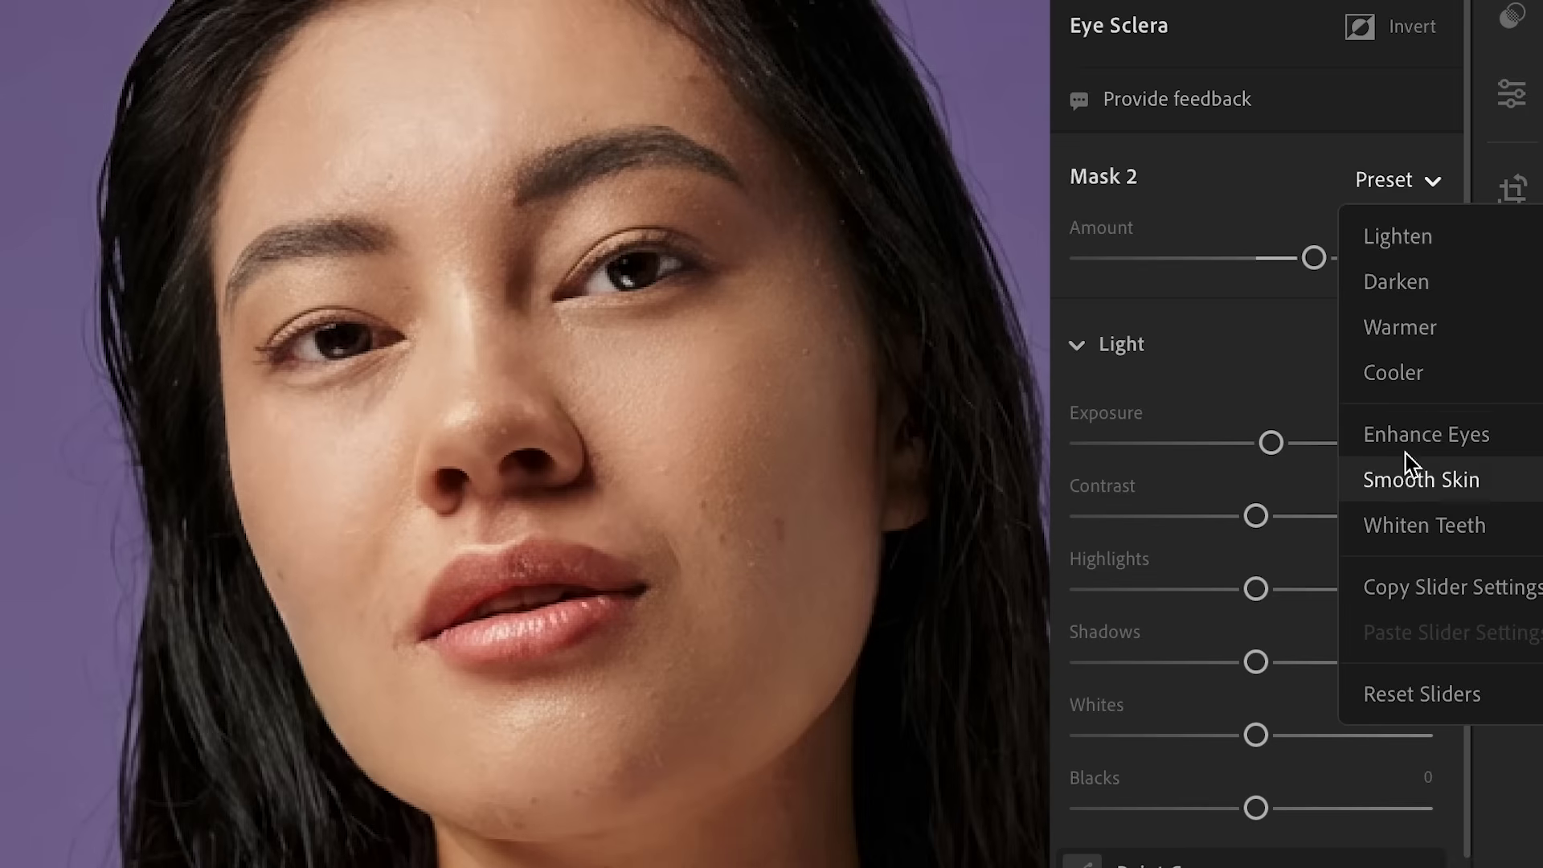
pyautogui.click(1260, 346)
pyautogui.click(1263, 336)
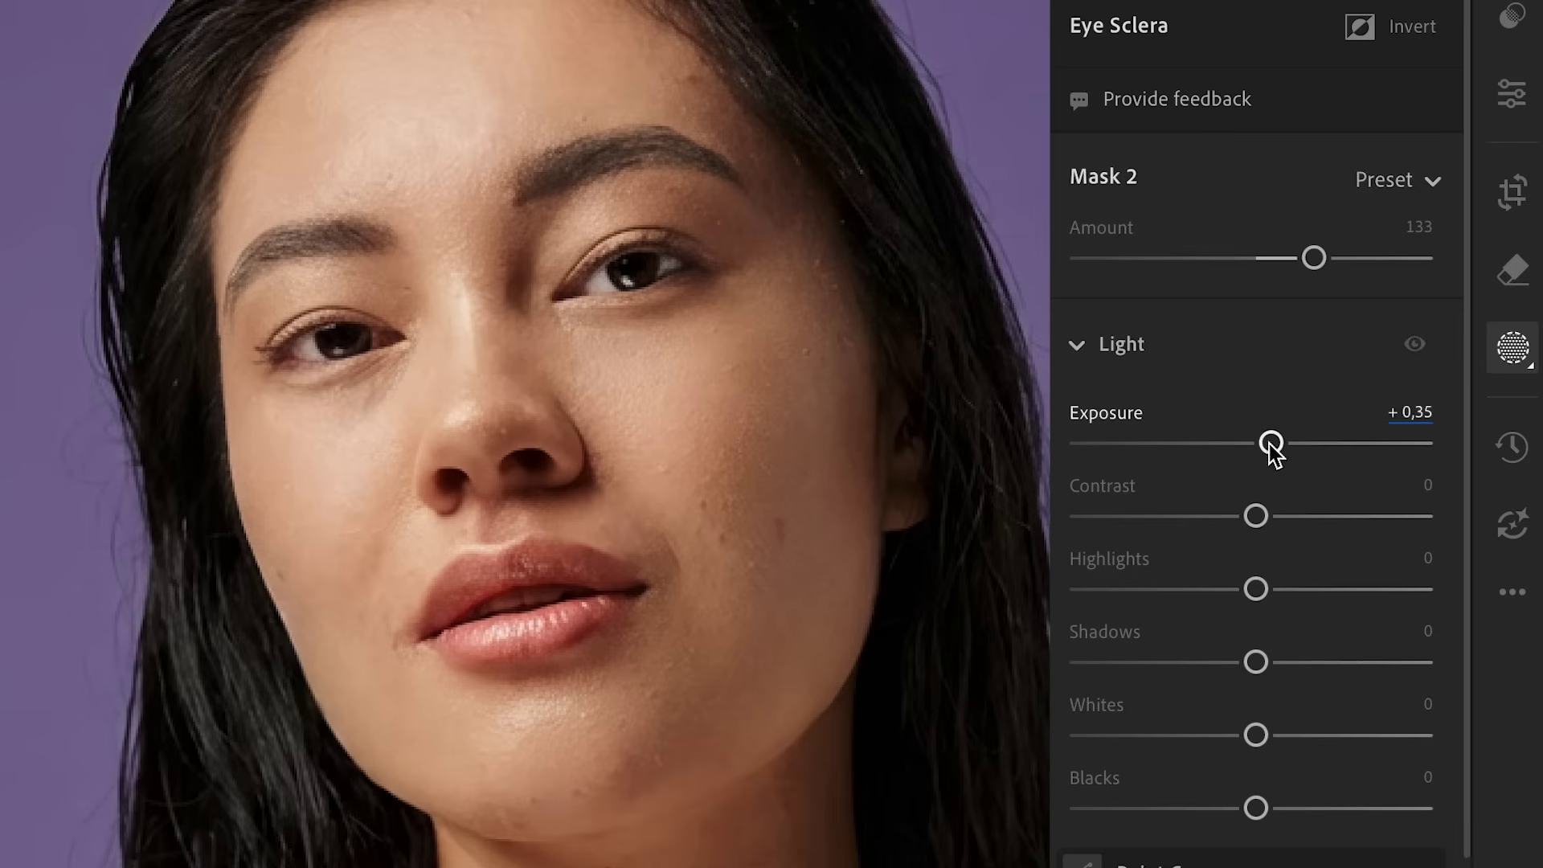
pyautogui.scroll(-10, 1455, 430)
pyautogui.scroll(-5, 1447, 438)
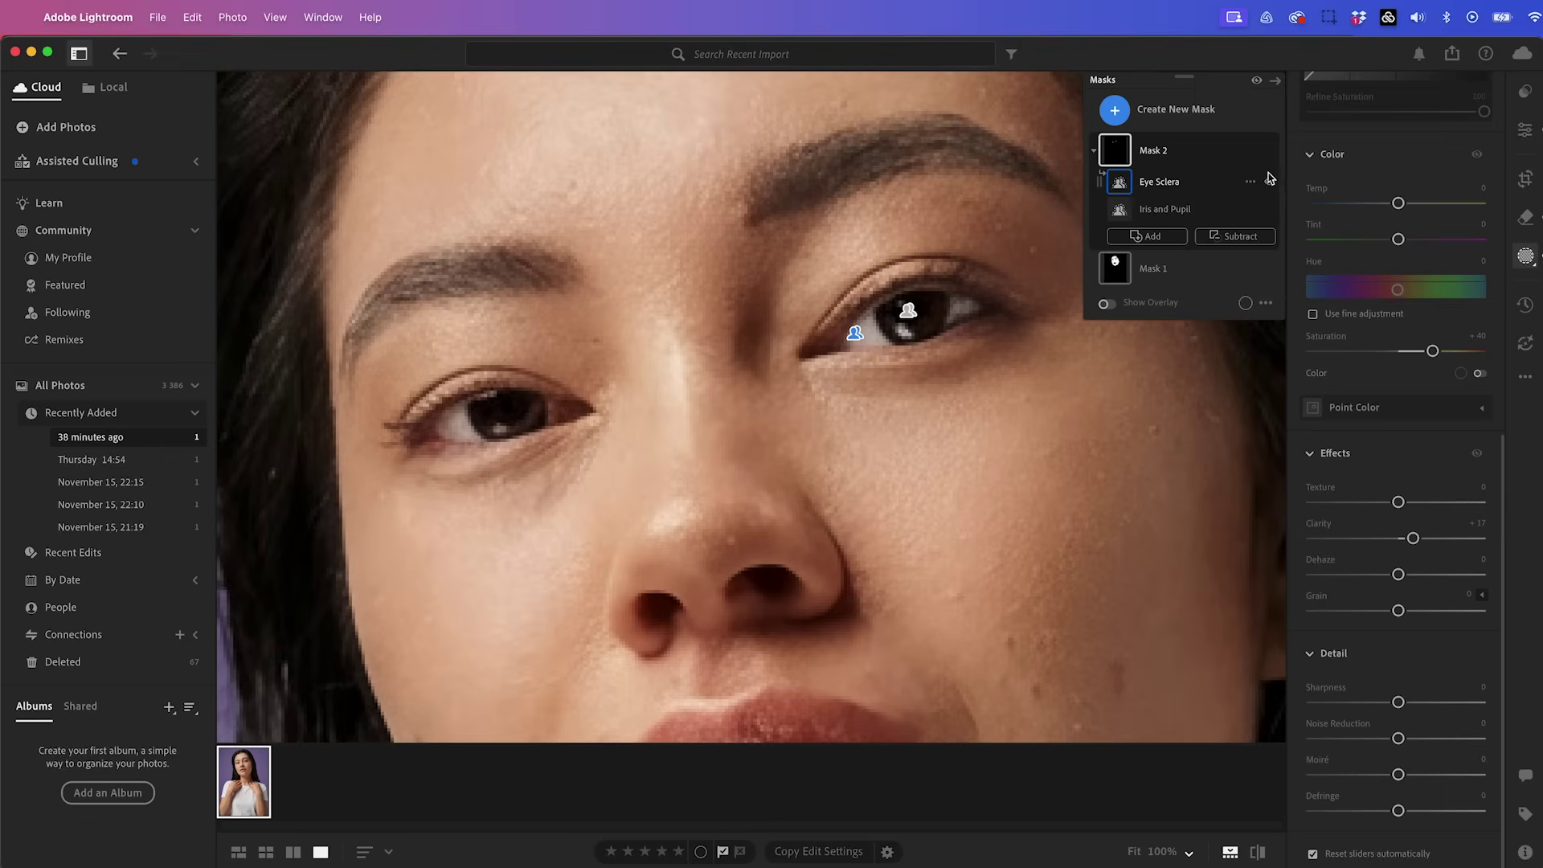
# Step: Hide and re-show the Eye Sclera and Iris and Pupil adjustments to compare the effect
pyautogui.click(1269, 181)
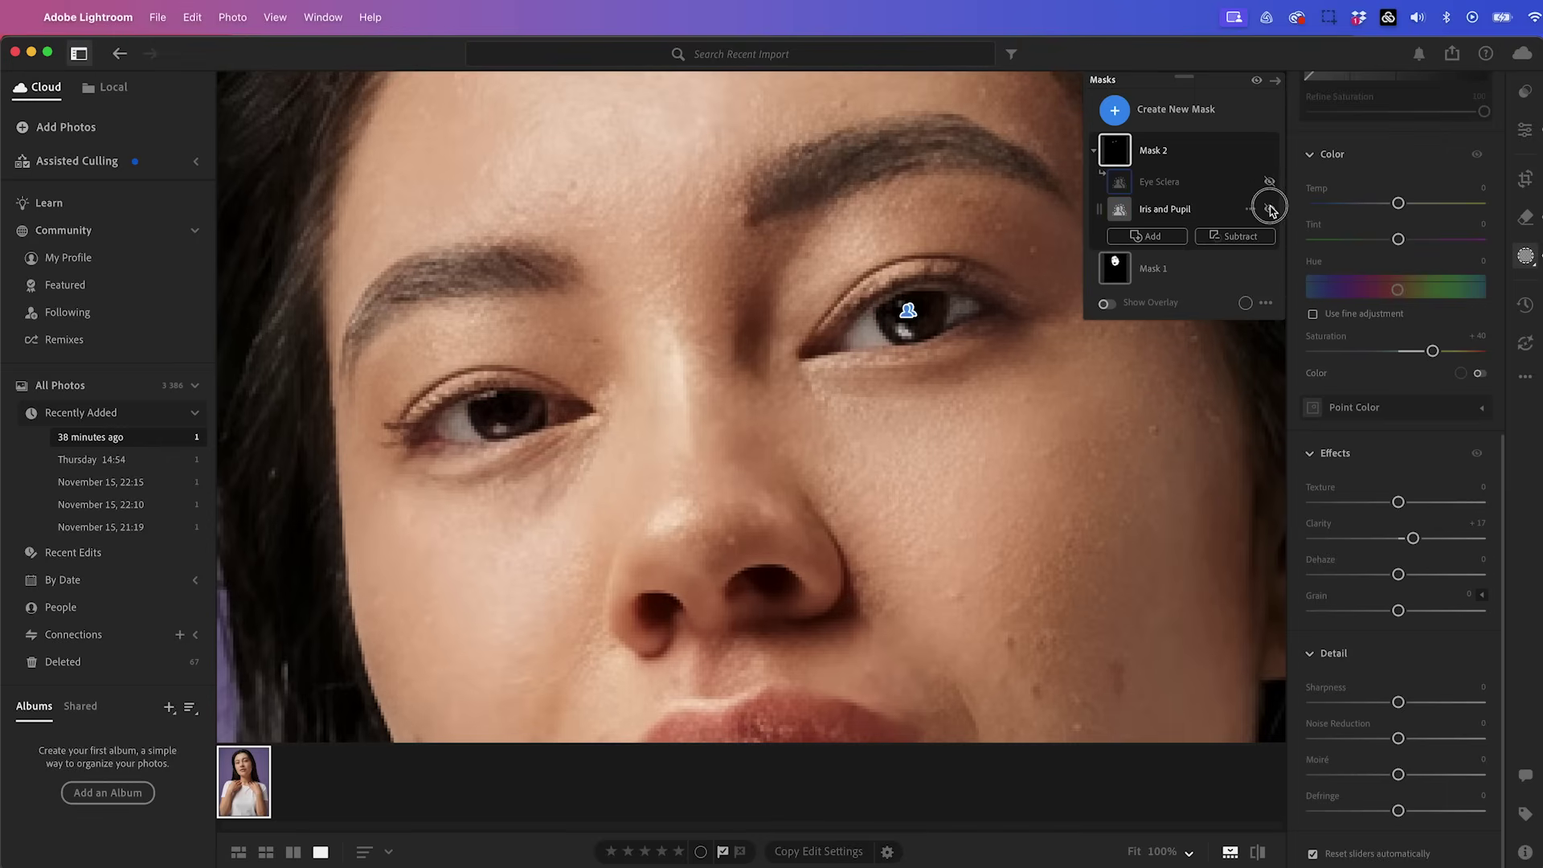
pyautogui.click(1270, 209)
pyautogui.click(1270, 209)
pyautogui.click(1270, 183)
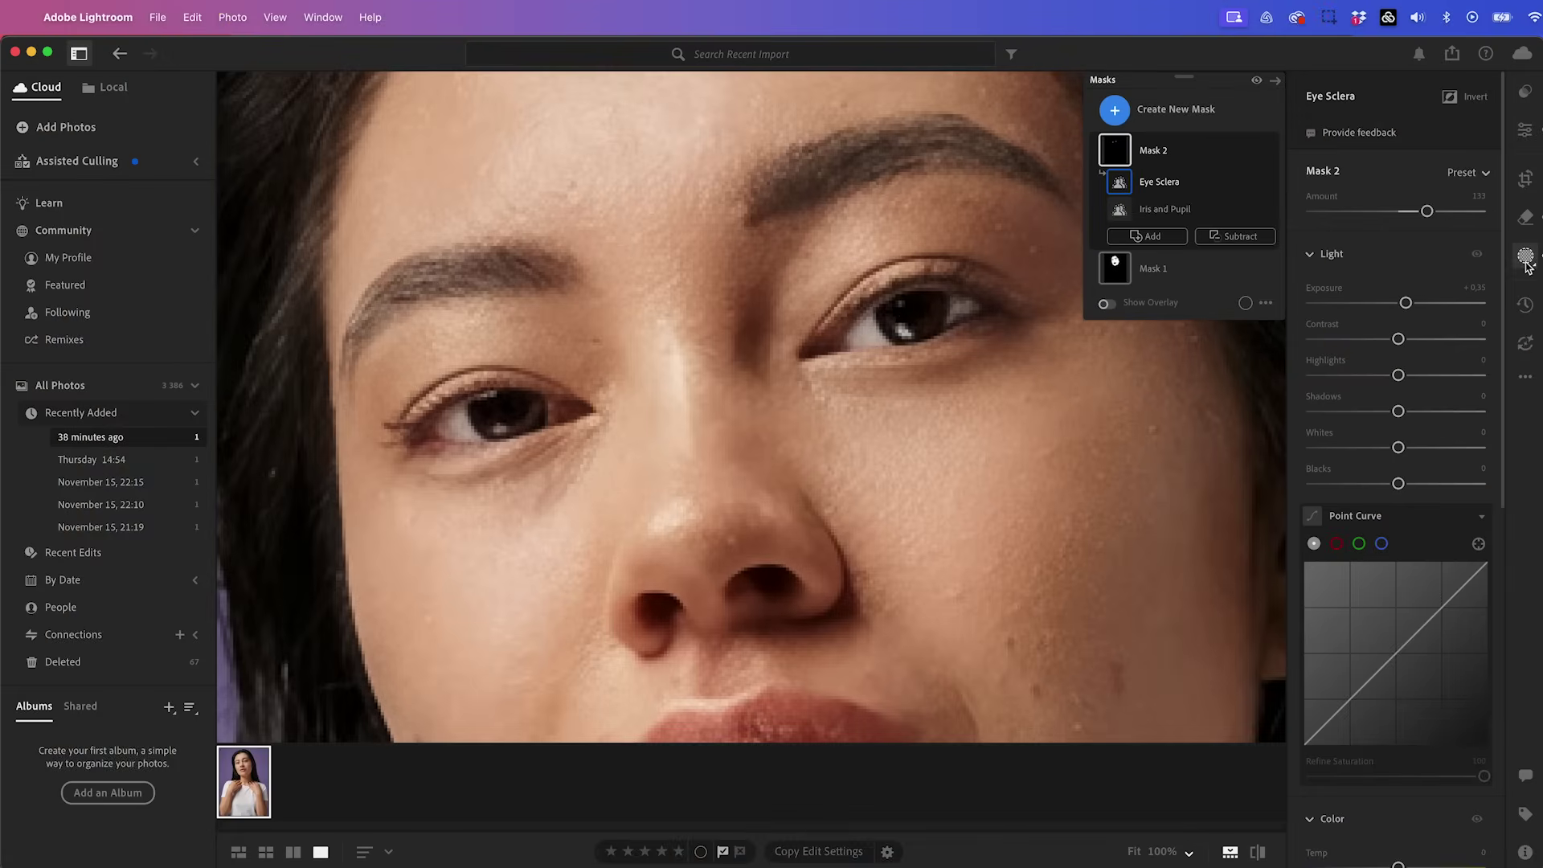
# Step: Leave masking and apply a Recommended preset to the whole photo at Amount 117
pyautogui.click(1526, 258)
pyautogui.click(1526, 132)
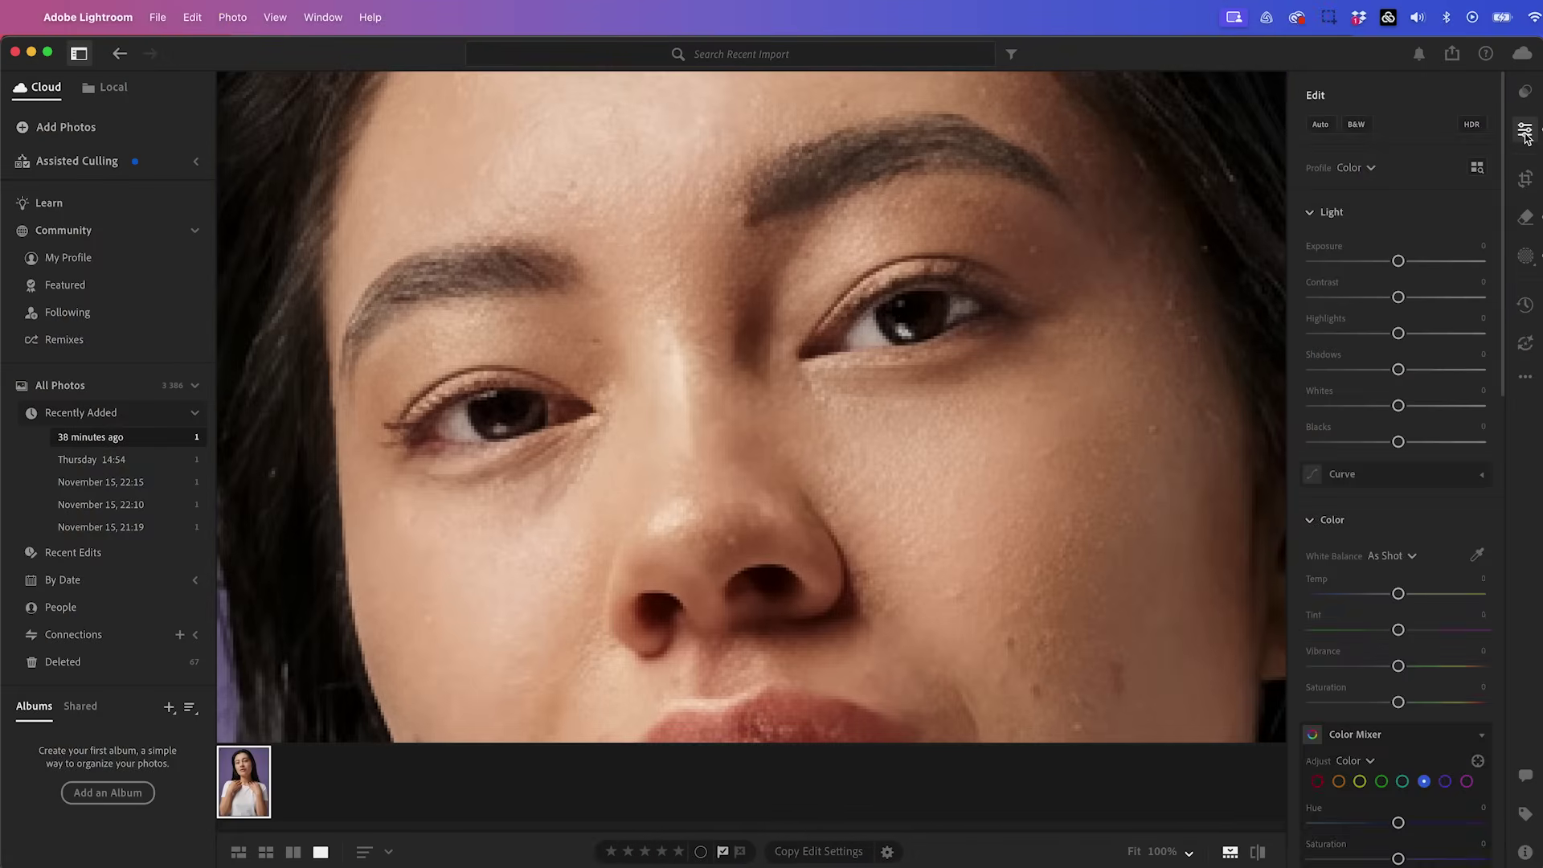
pyautogui.moveTo(1502, 181); pyautogui.dragTo(1496, 49)
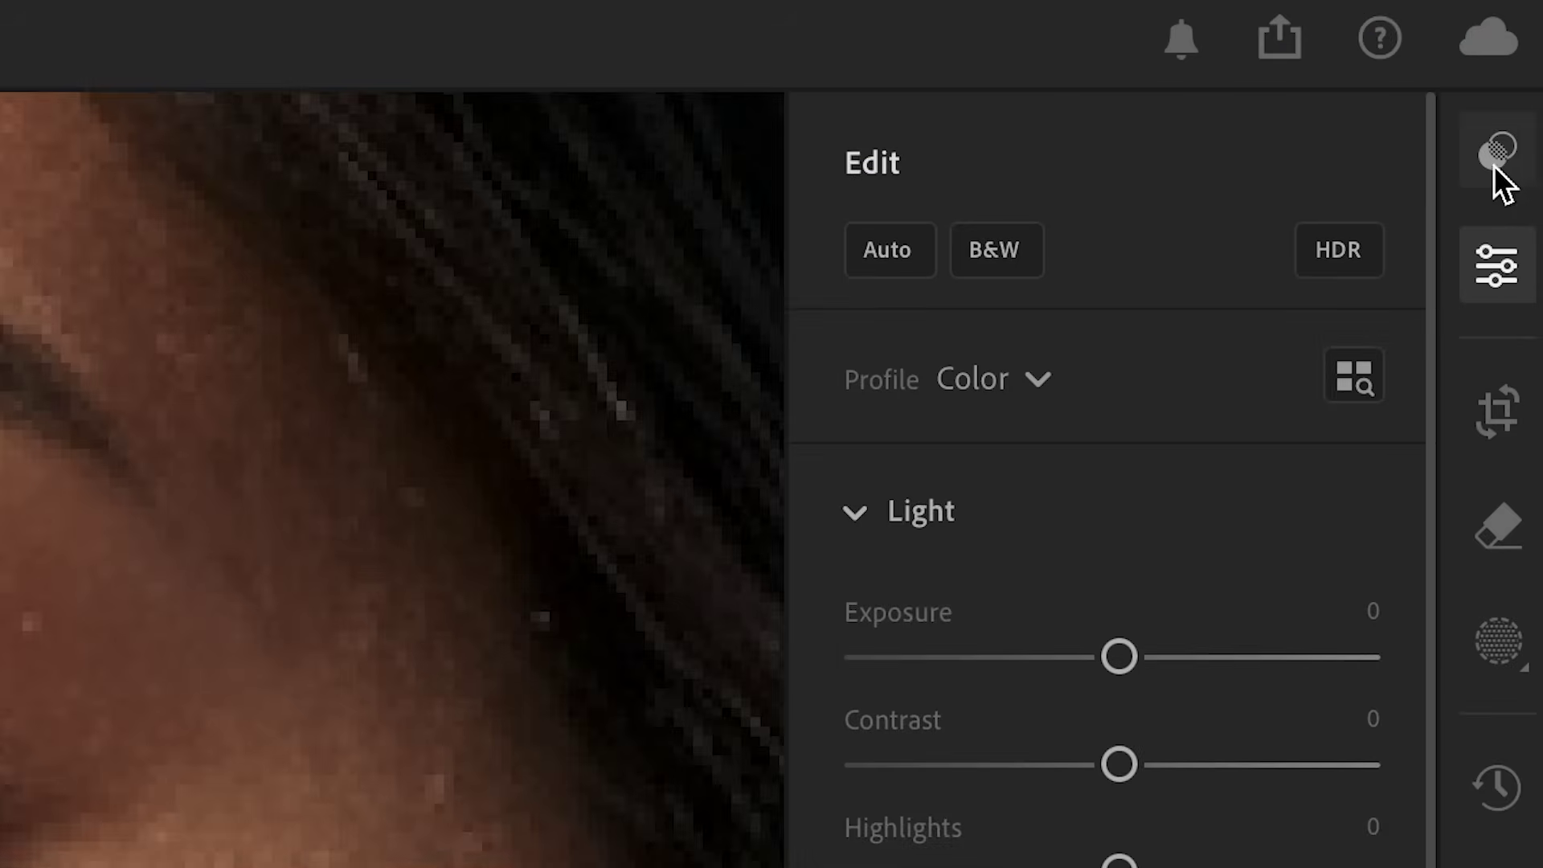
pyautogui.click(1498, 157)
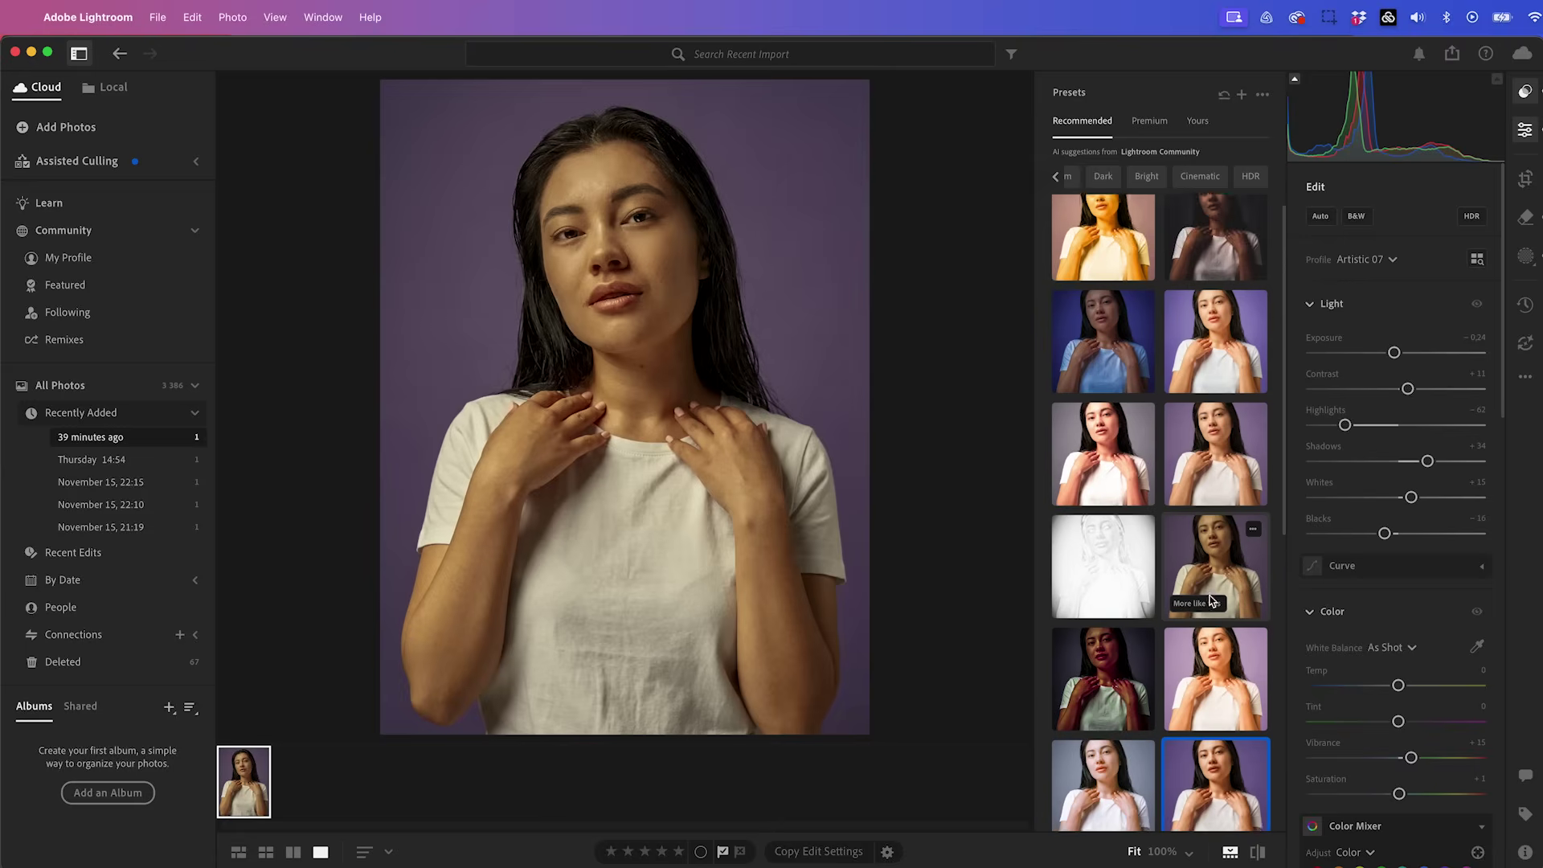
pyautogui.scroll(-4, 1189, 522)
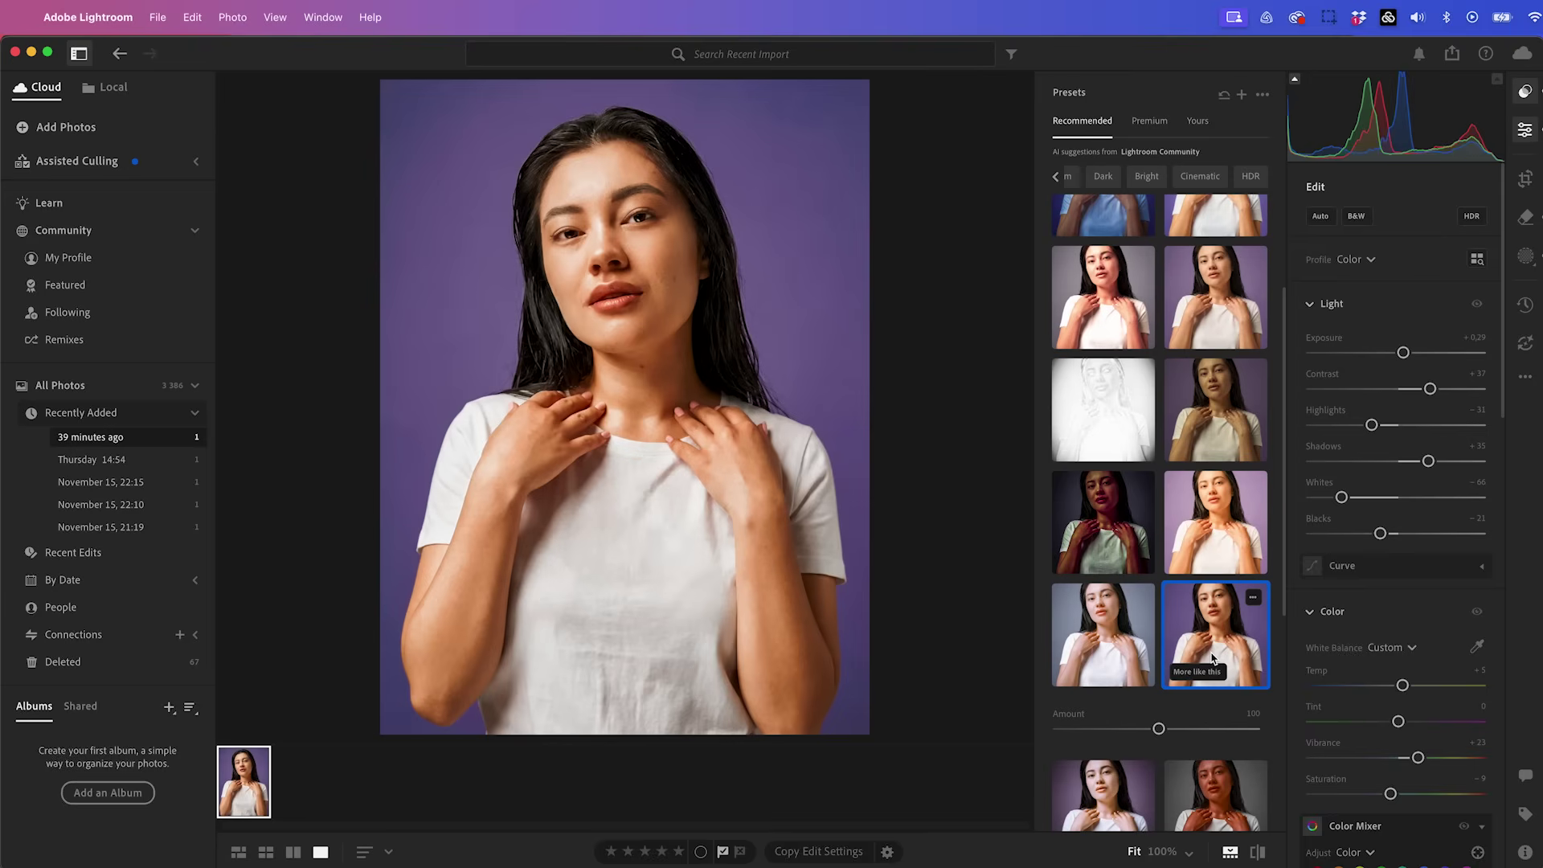
pyautogui.moveTo(1161, 730)
pyautogui.mouseDown()
pyautogui.moveTo(1098, 730)
pyautogui.moveTo(1209, 737)
pyautogui.moveTo(1179, 741)
pyautogui.mouseUp()
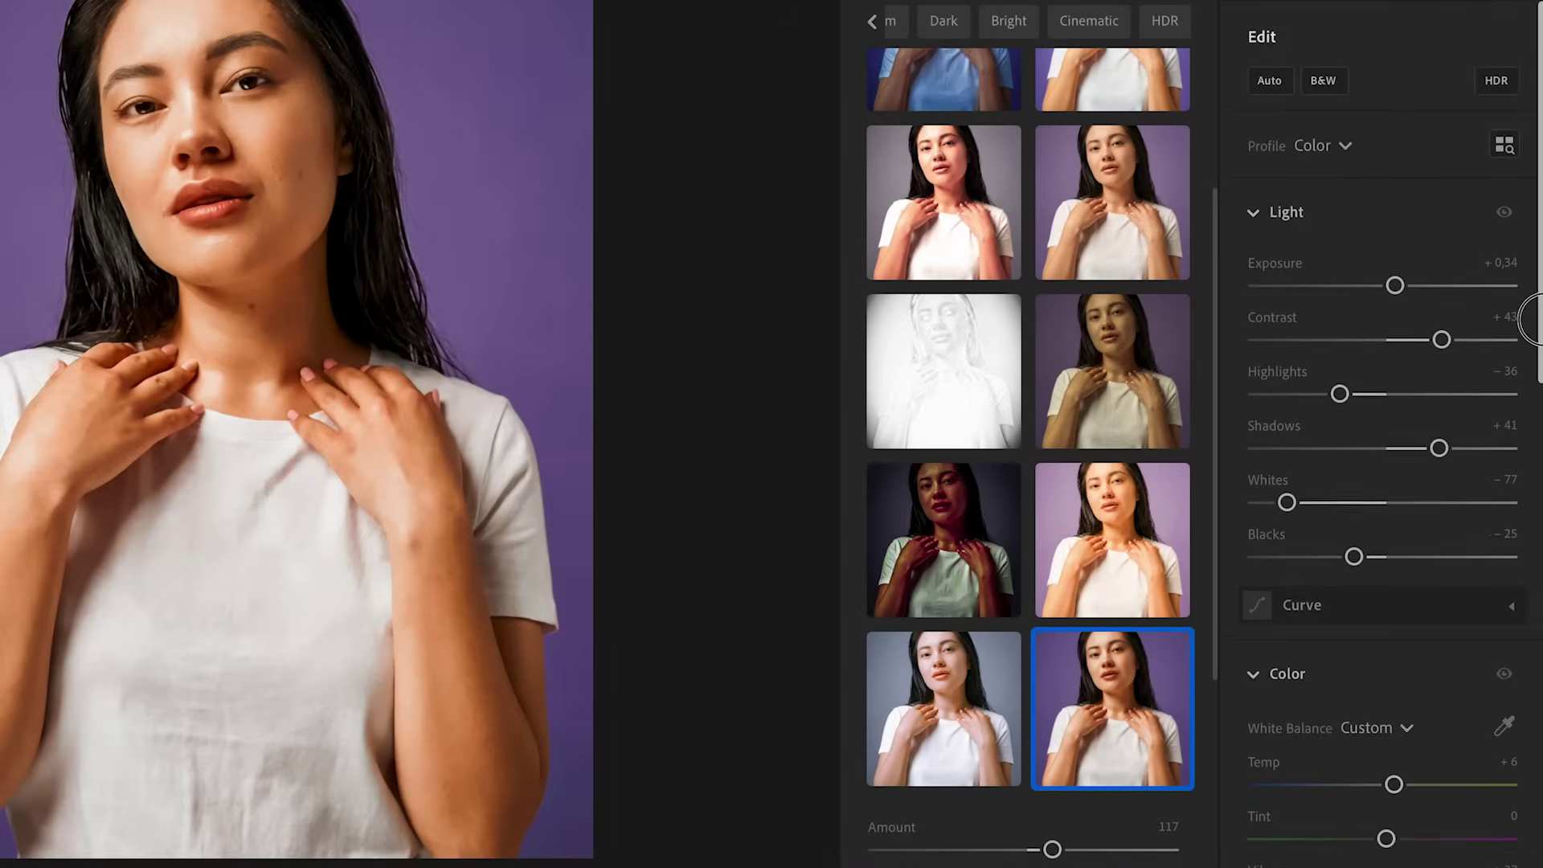
# Step: Set the photo's Vignette to +17
pyautogui.scroll(-5, 1492, 369)
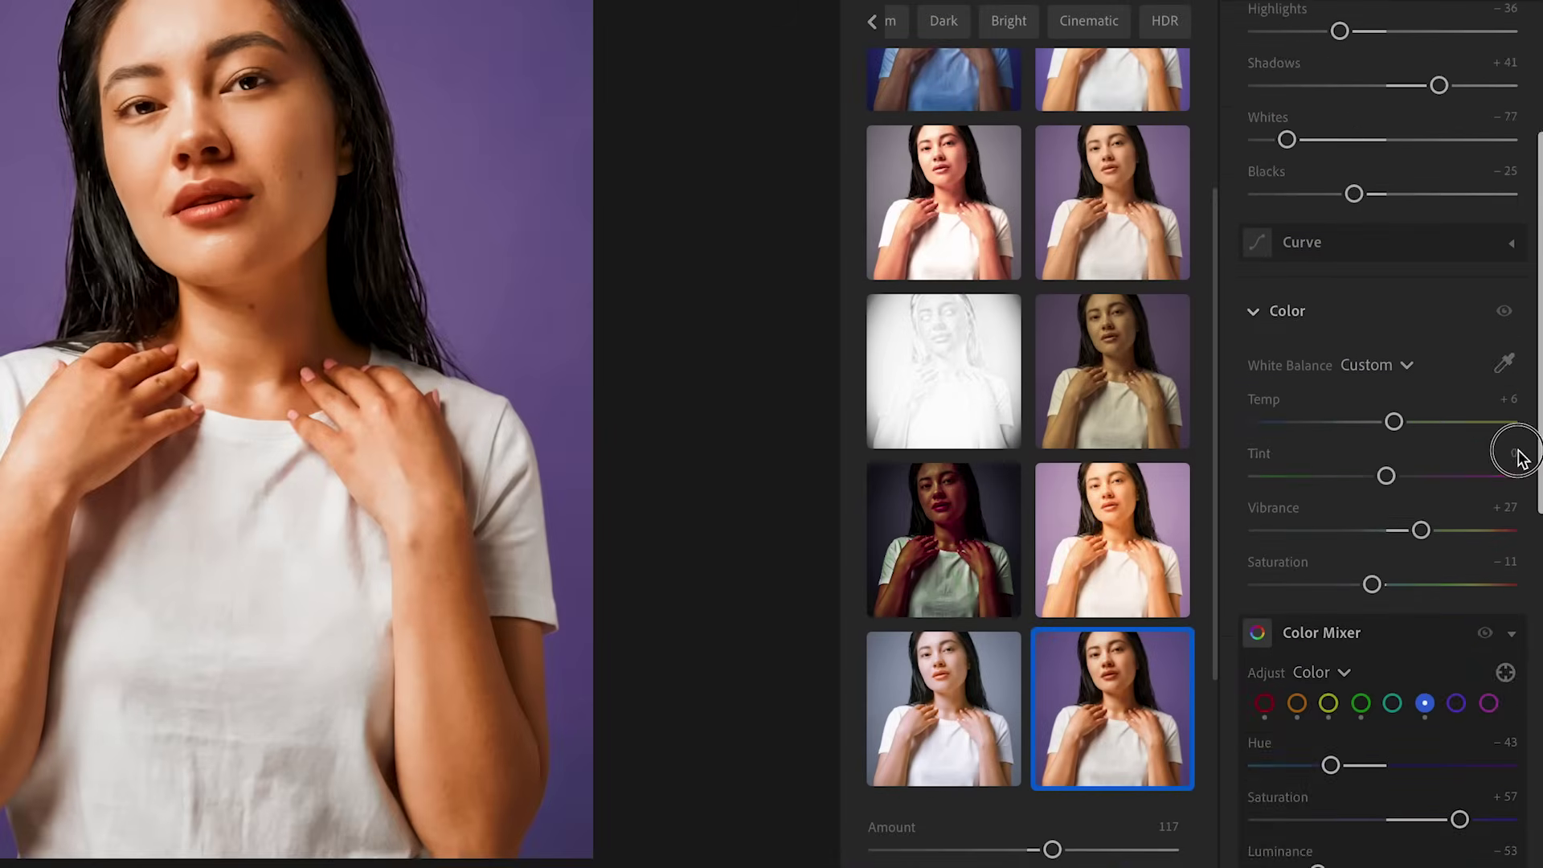
pyautogui.scroll(-10, 1517, 454)
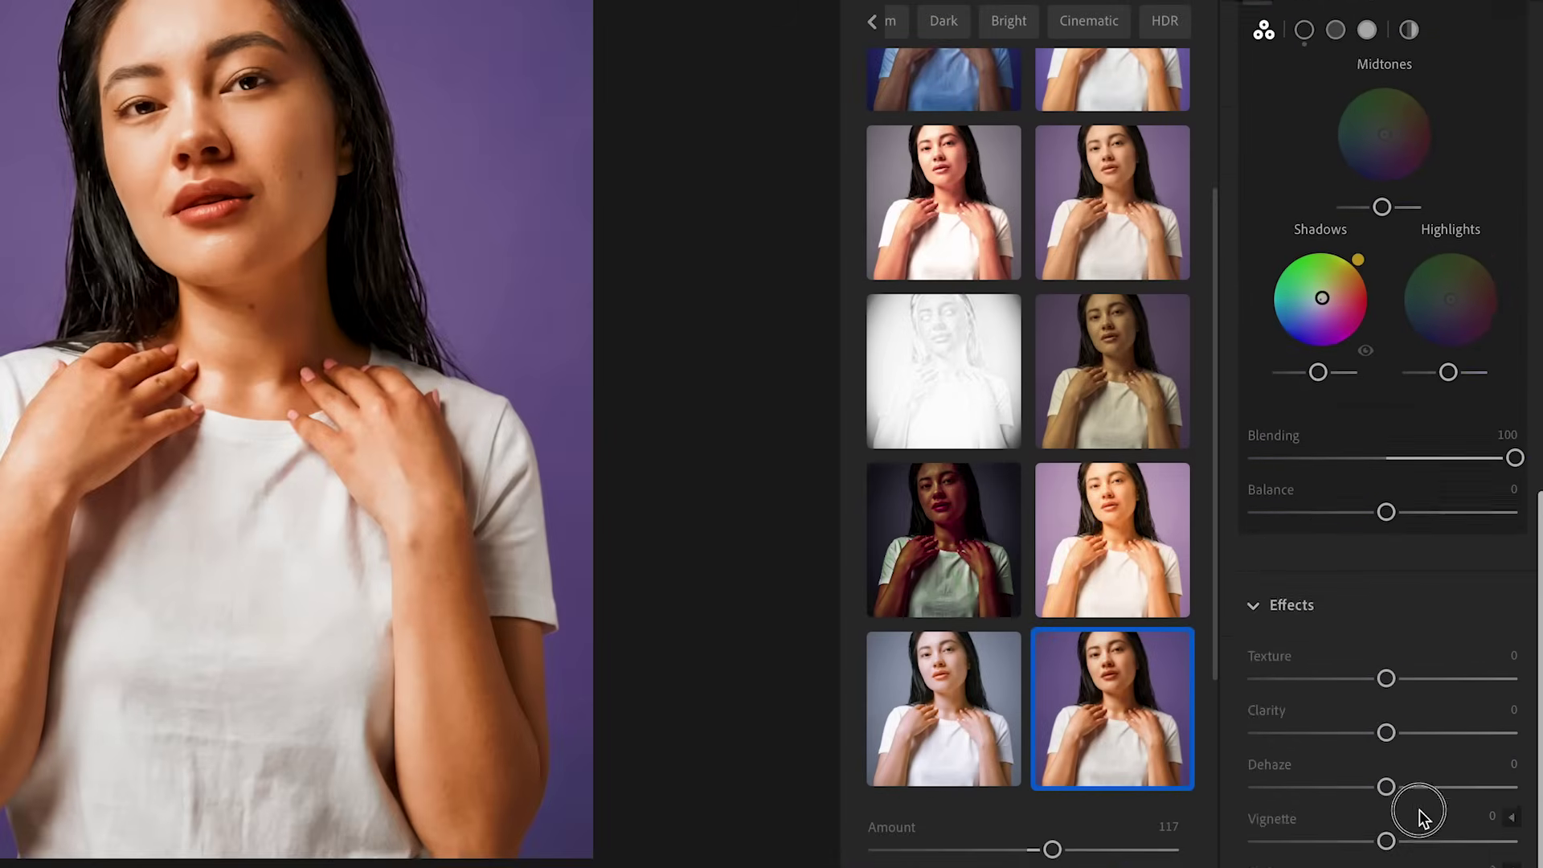
pyautogui.scroll(-3, 1420, 816)
pyautogui.moveTo(1388, 614)
pyautogui.mouseDown()
pyautogui.moveTo(1410, 615)
pyautogui.moveTo(1360, 615)
pyautogui.mouseUp()
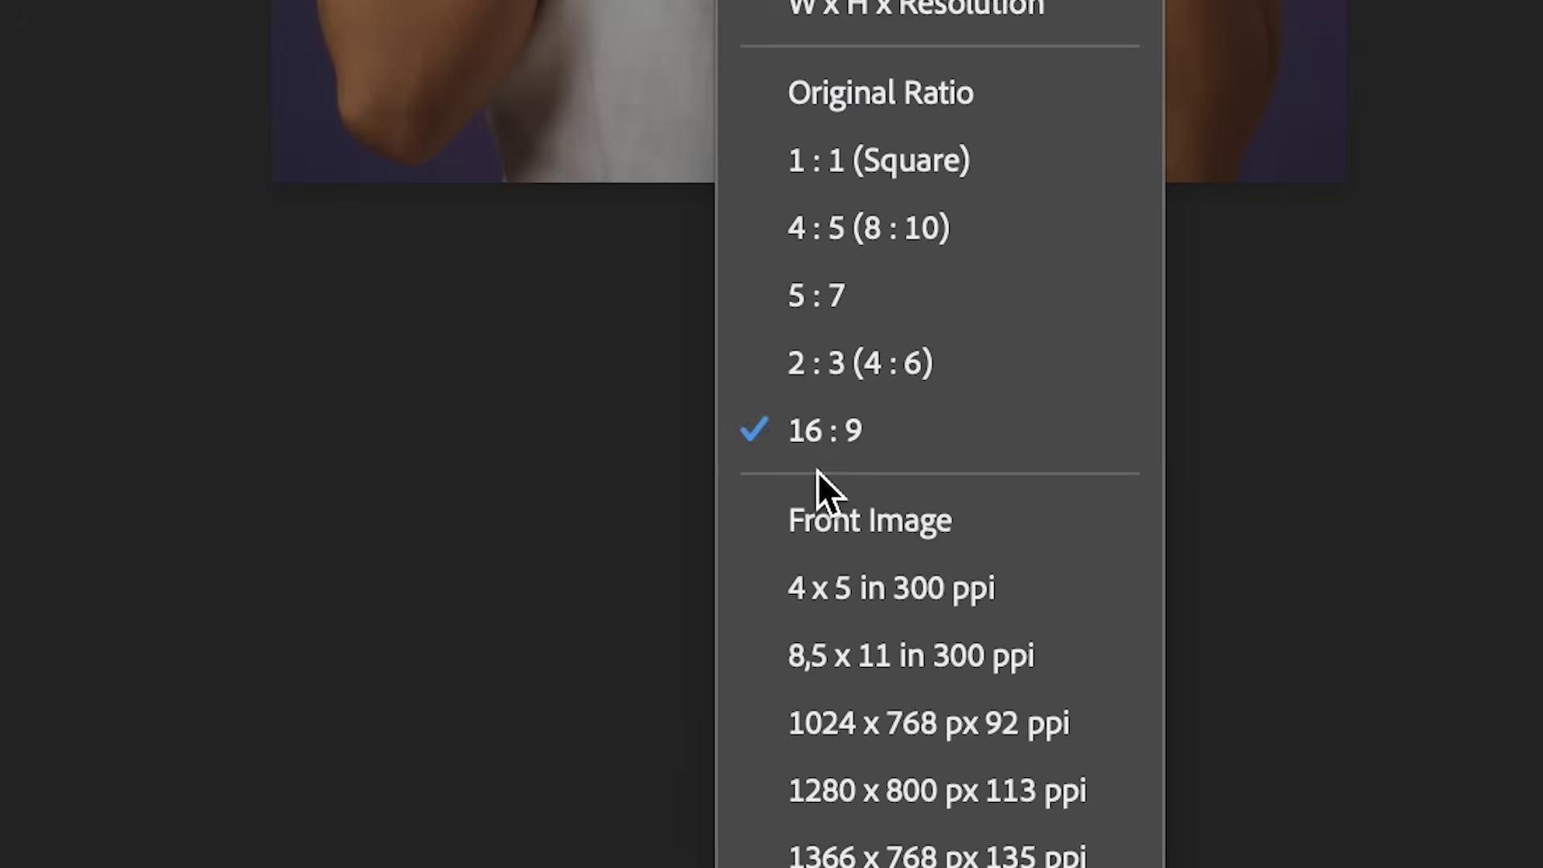
# Step: Set a 16:9 crop wider than the portrait and position the photo within it, leaving transparent sides
pyautogui.click(831, 437)
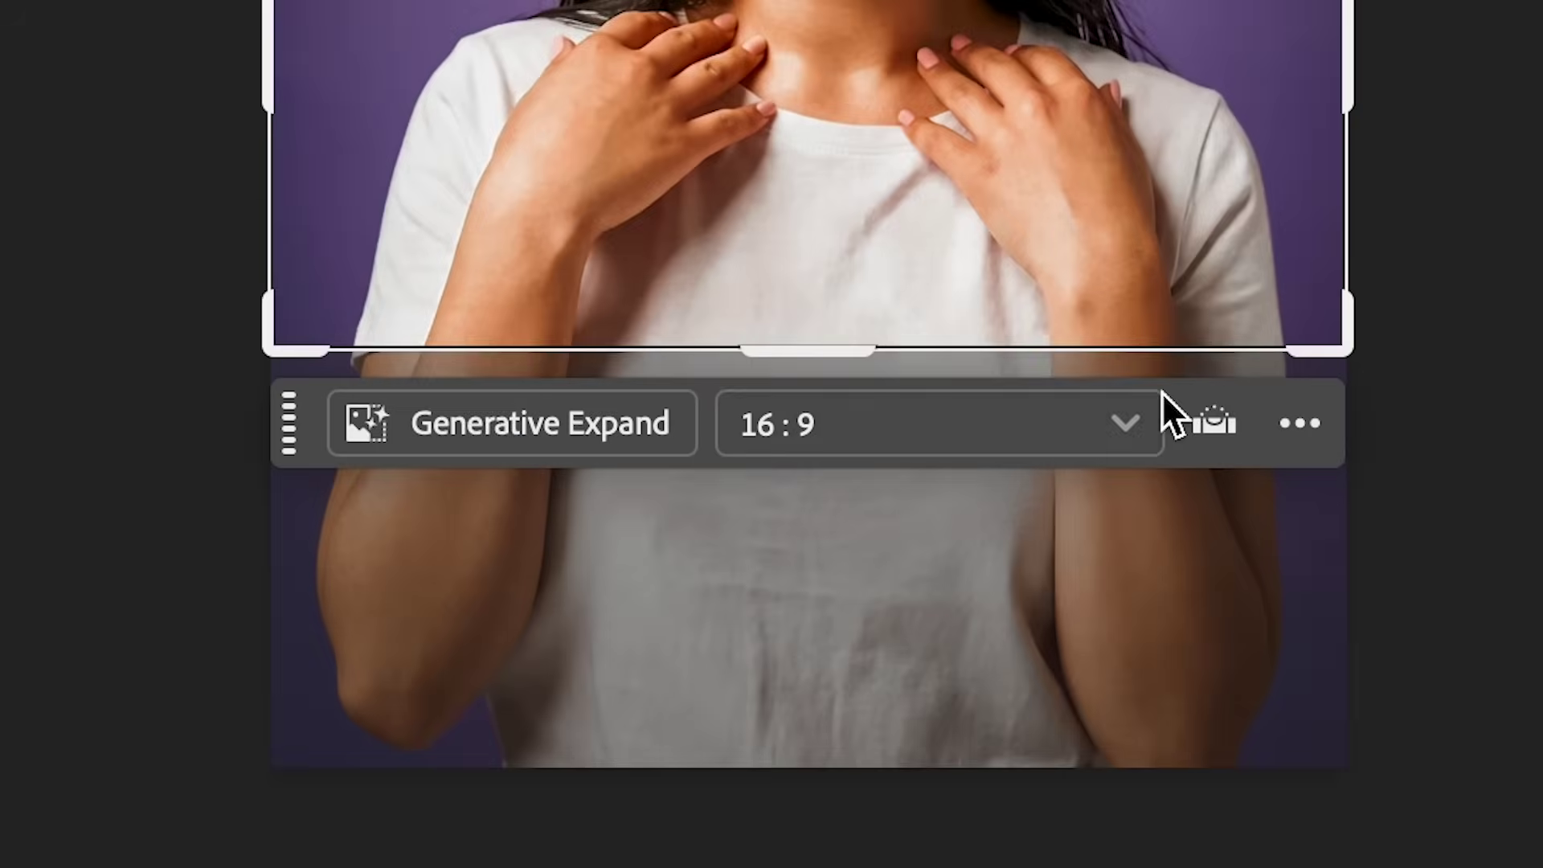
pyautogui.moveTo(760, 354); pyautogui.dragTo(897, 269)
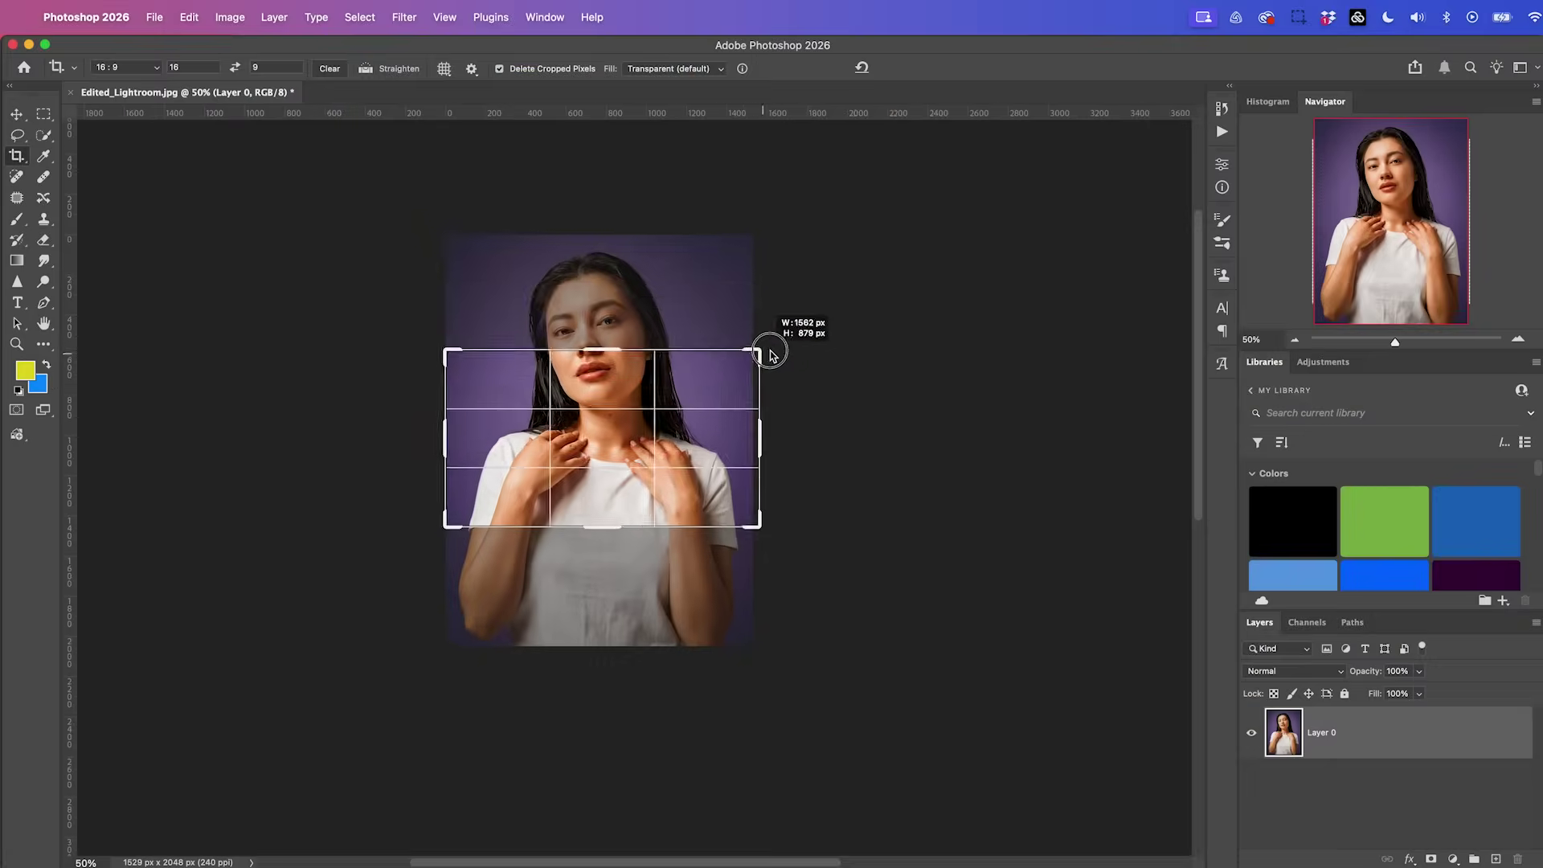
pyautogui.moveTo(341, 582); pyautogui.dragTo(240, 649)
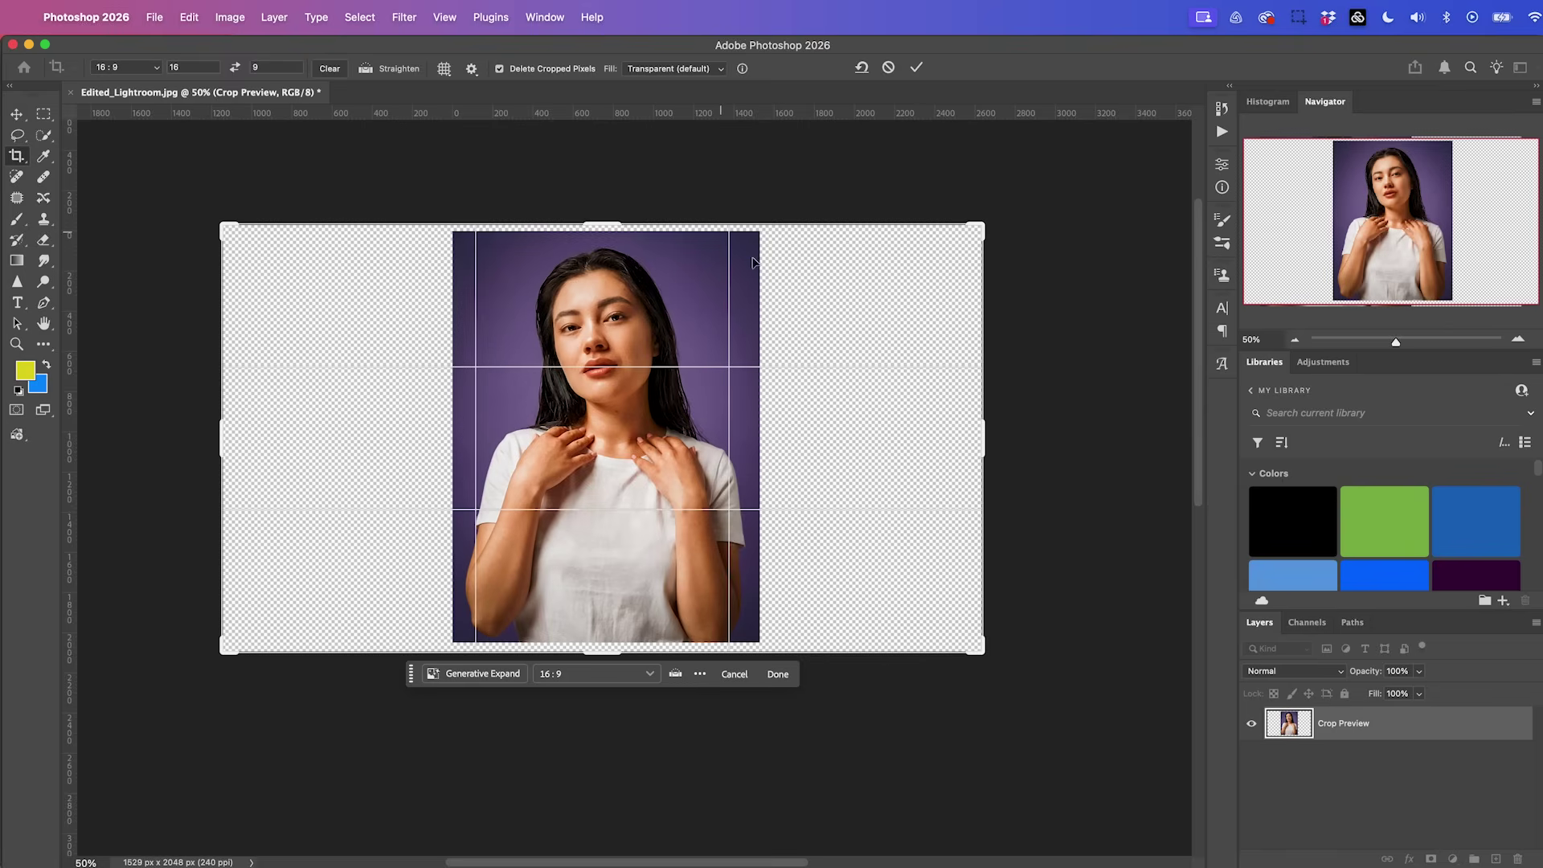
pyautogui.moveTo(827, 329); pyautogui.dragTo(828, 365)
pyautogui.moveTo(987, 240); pyautogui.dragTo(1004, 211)
pyautogui.moveTo(653, 426); pyautogui.dragTo(673, 428)
pyautogui.moveTo(603, 213); pyautogui.dragTo(603, 209)
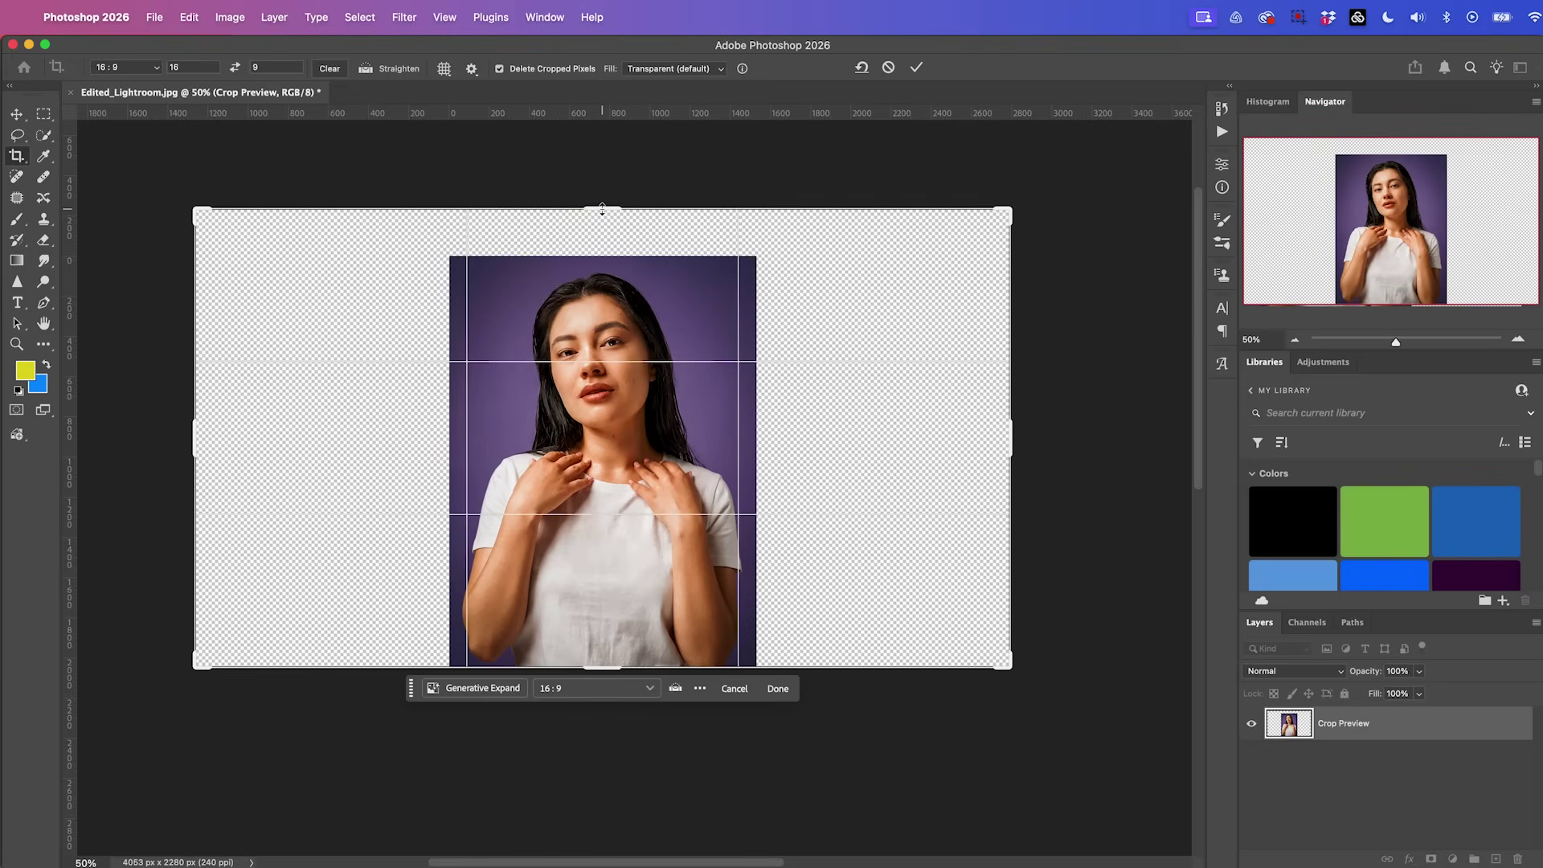
pyautogui.moveTo(619, 422); pyautogui.dragTo(617, 450)
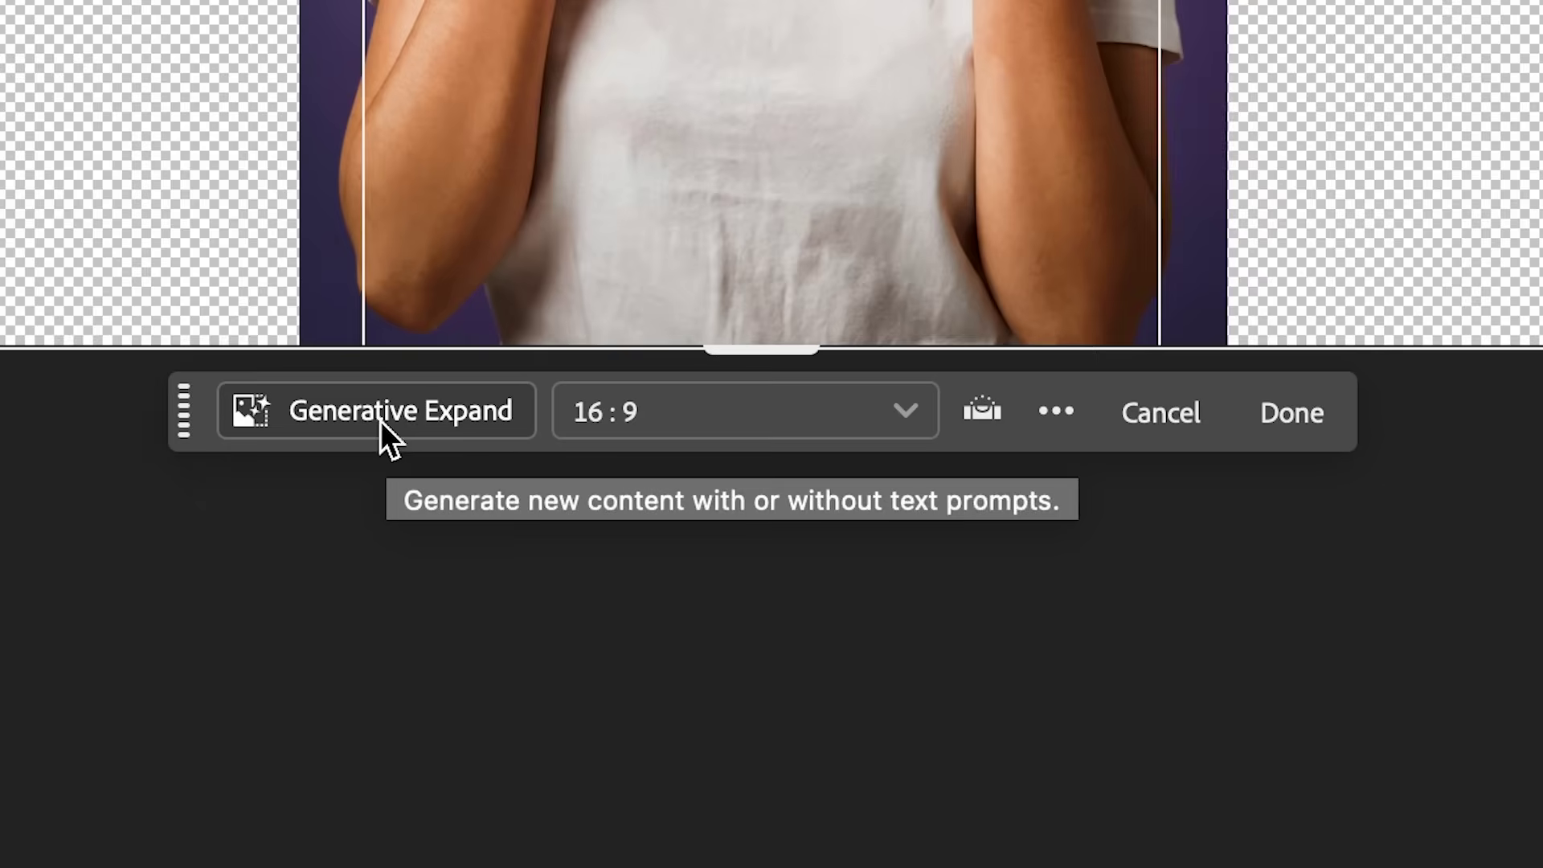
pyautogui.click(376, 418)
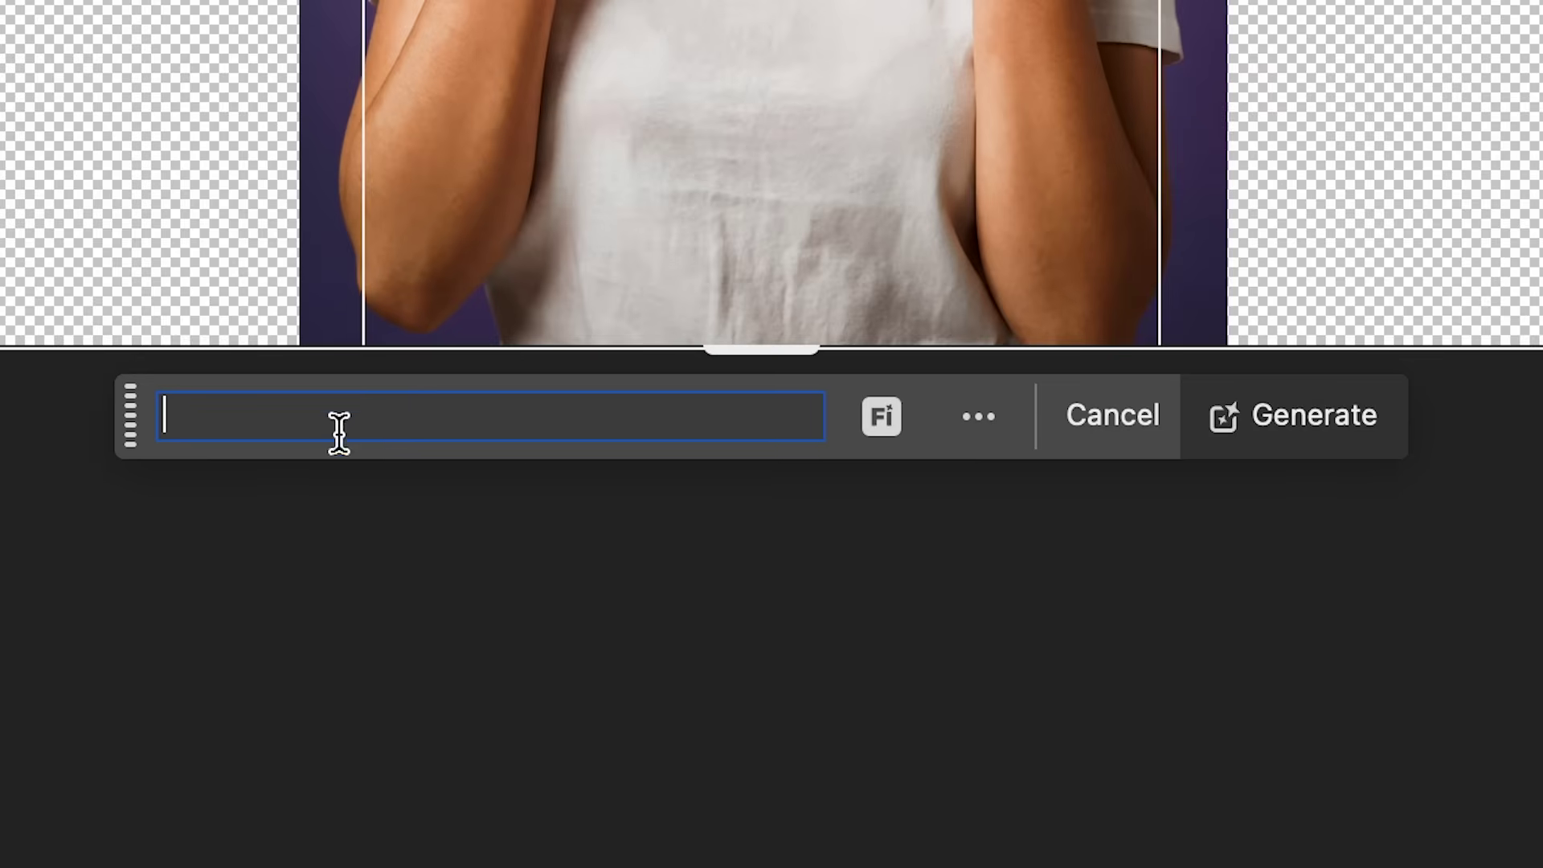
# Step: Generative Expand the backdrop with Firefly Image 3, preview variations 2 and 3, then generate three more
pyautogui.click(881, 417)
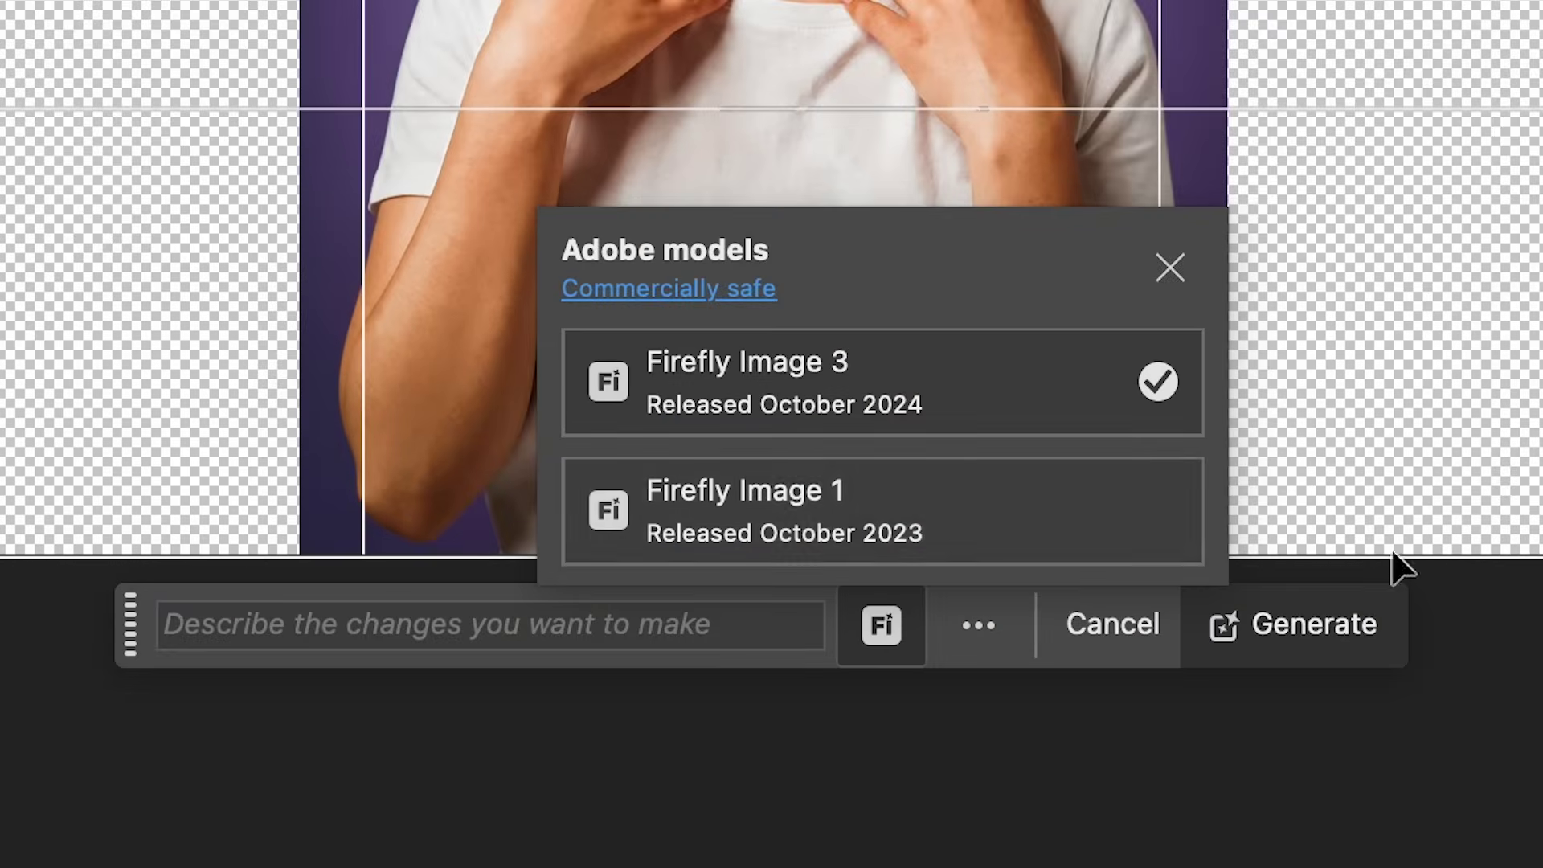
pyautogui.click(1303, 638)
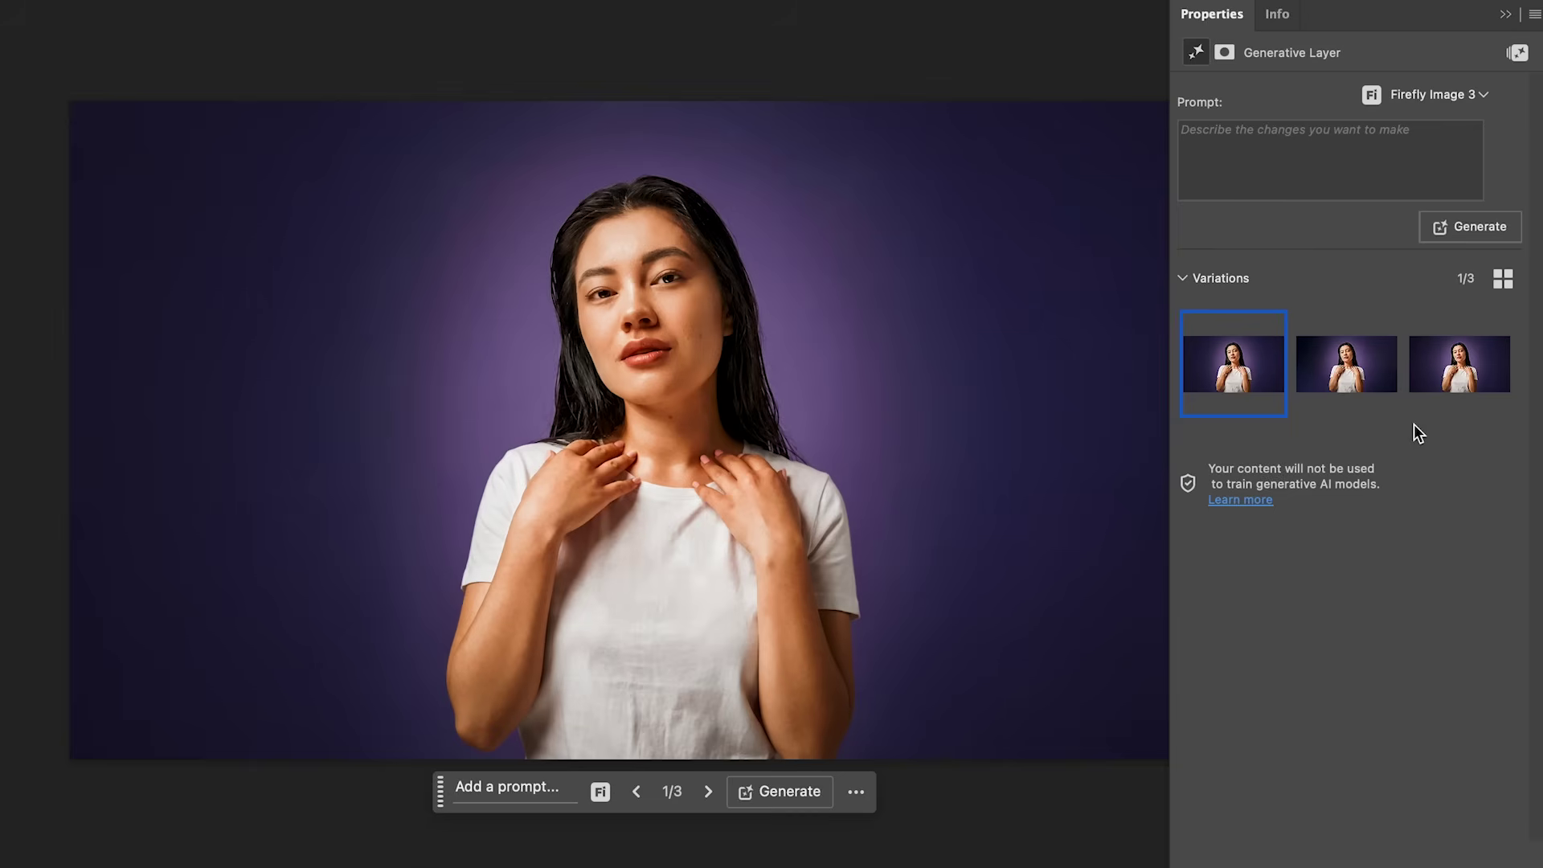
pyautogui.click(1356, 378)
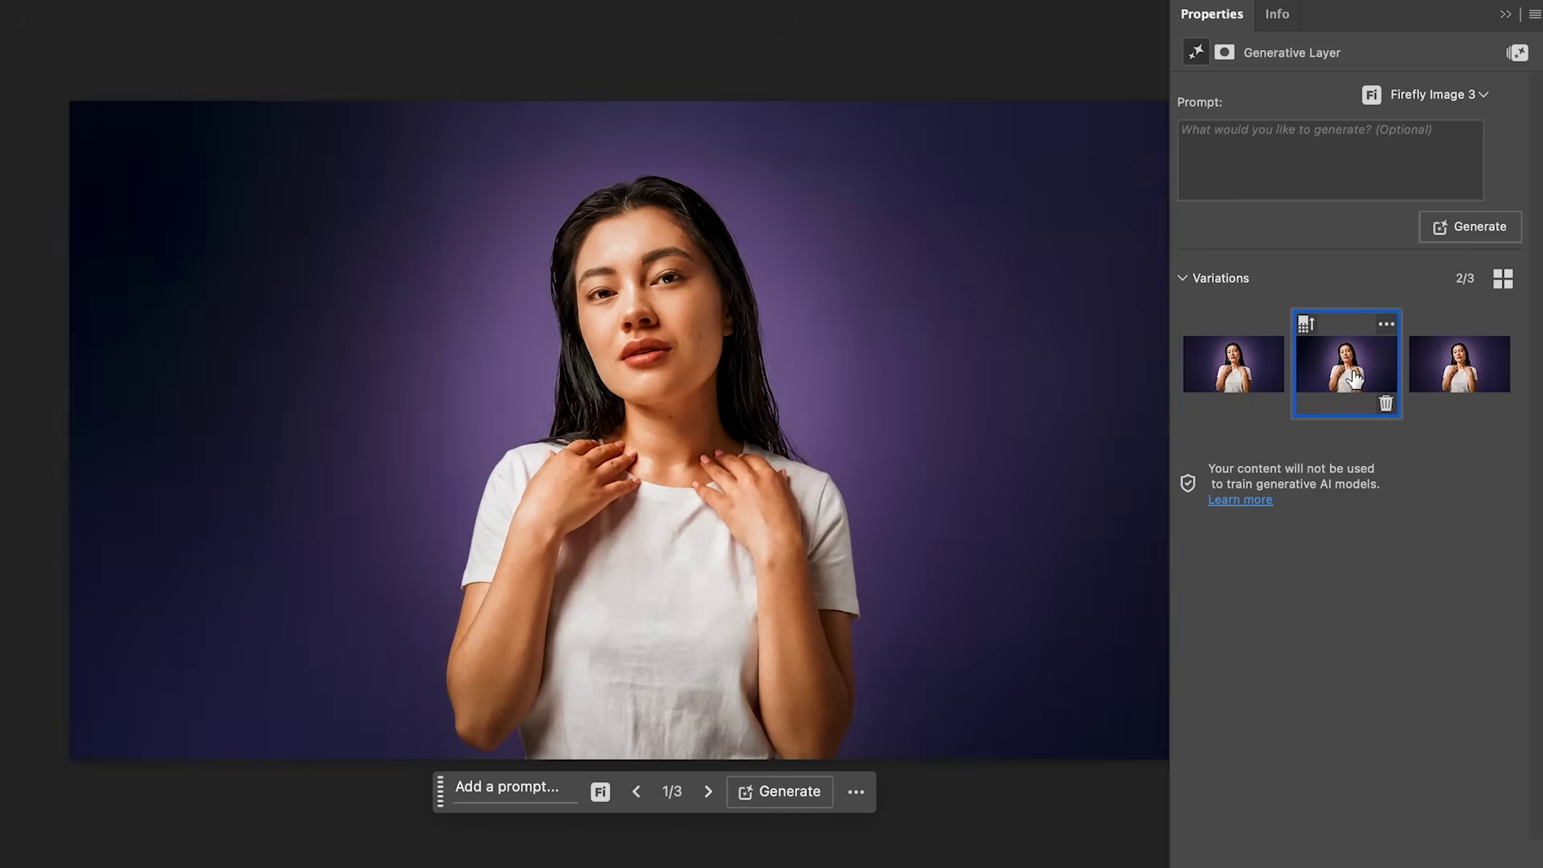
pyautogui.click(1458, 374)
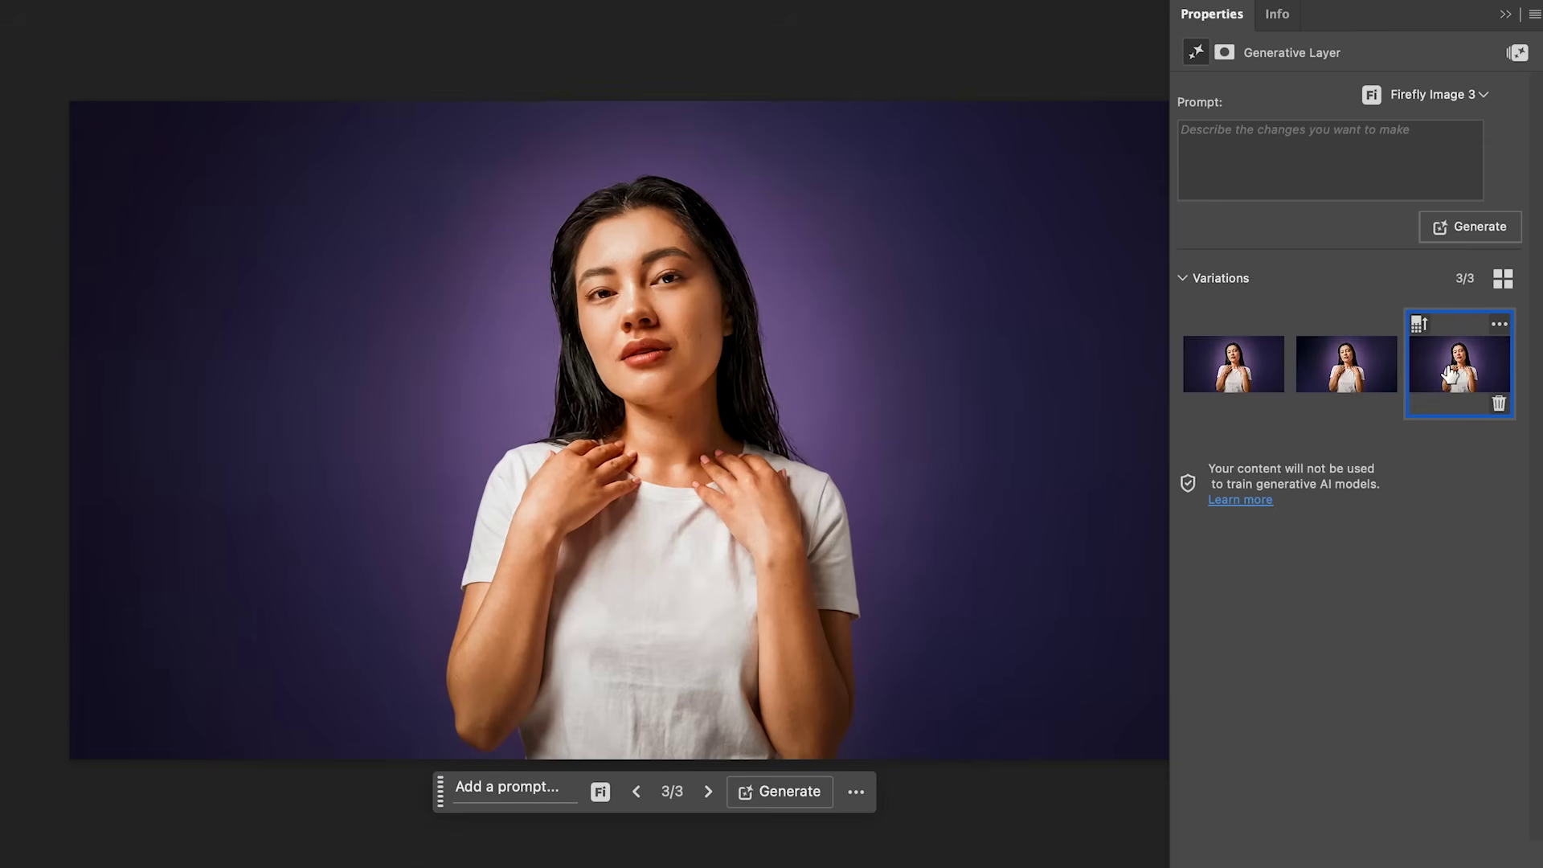
pyautogui.click(1473, 225)
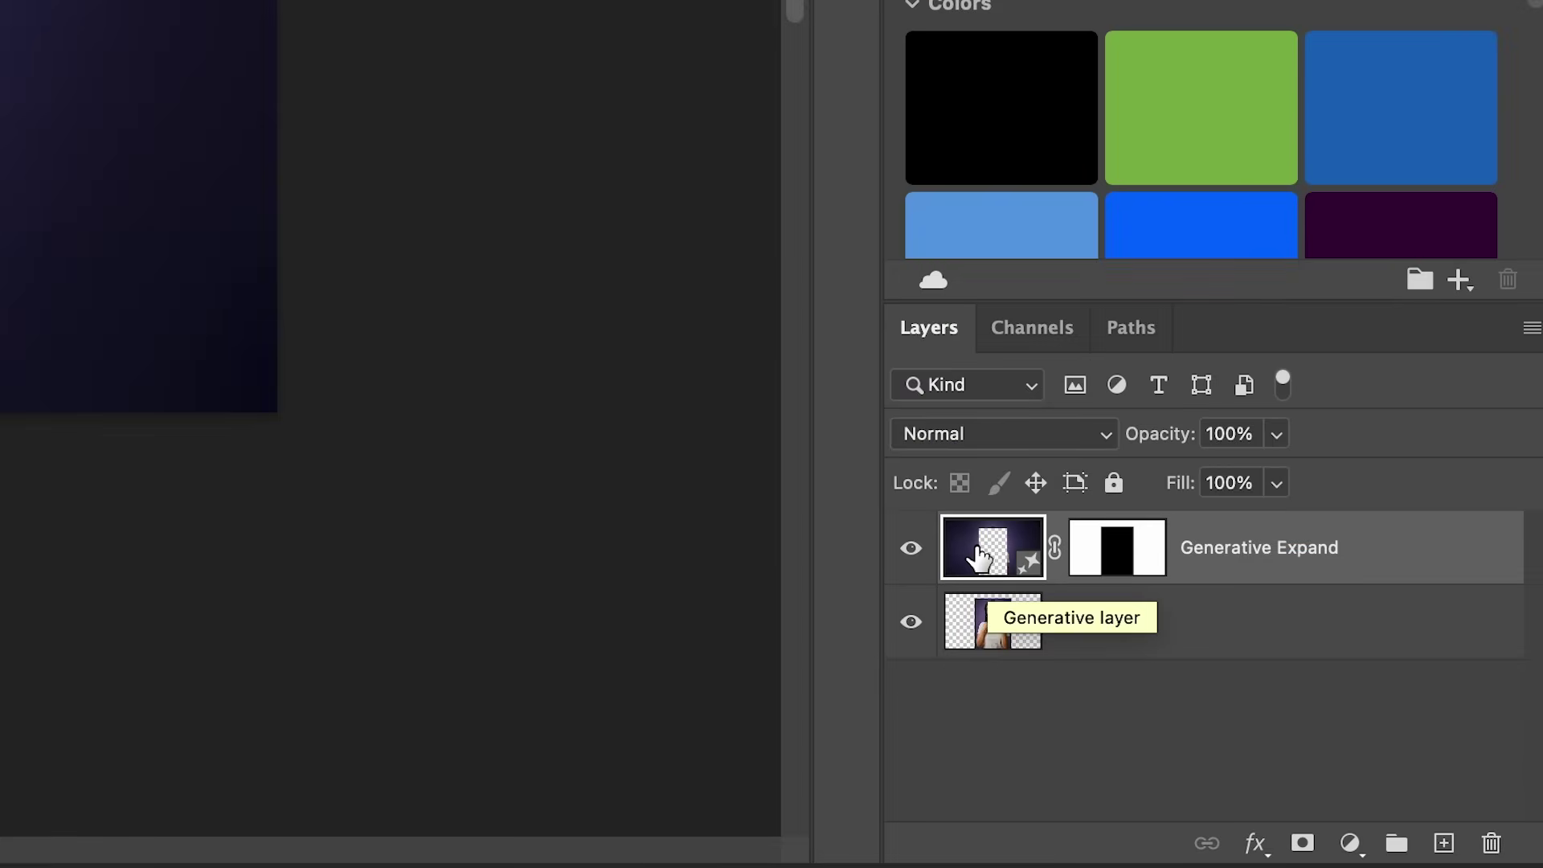
# Step: Select the Generative Expand layer with Layer 0 and convert both into one smart object
pyautogui.keyDown('shift'); pyautogui.click(1191, 645); pyautogui.keyUp('shift')
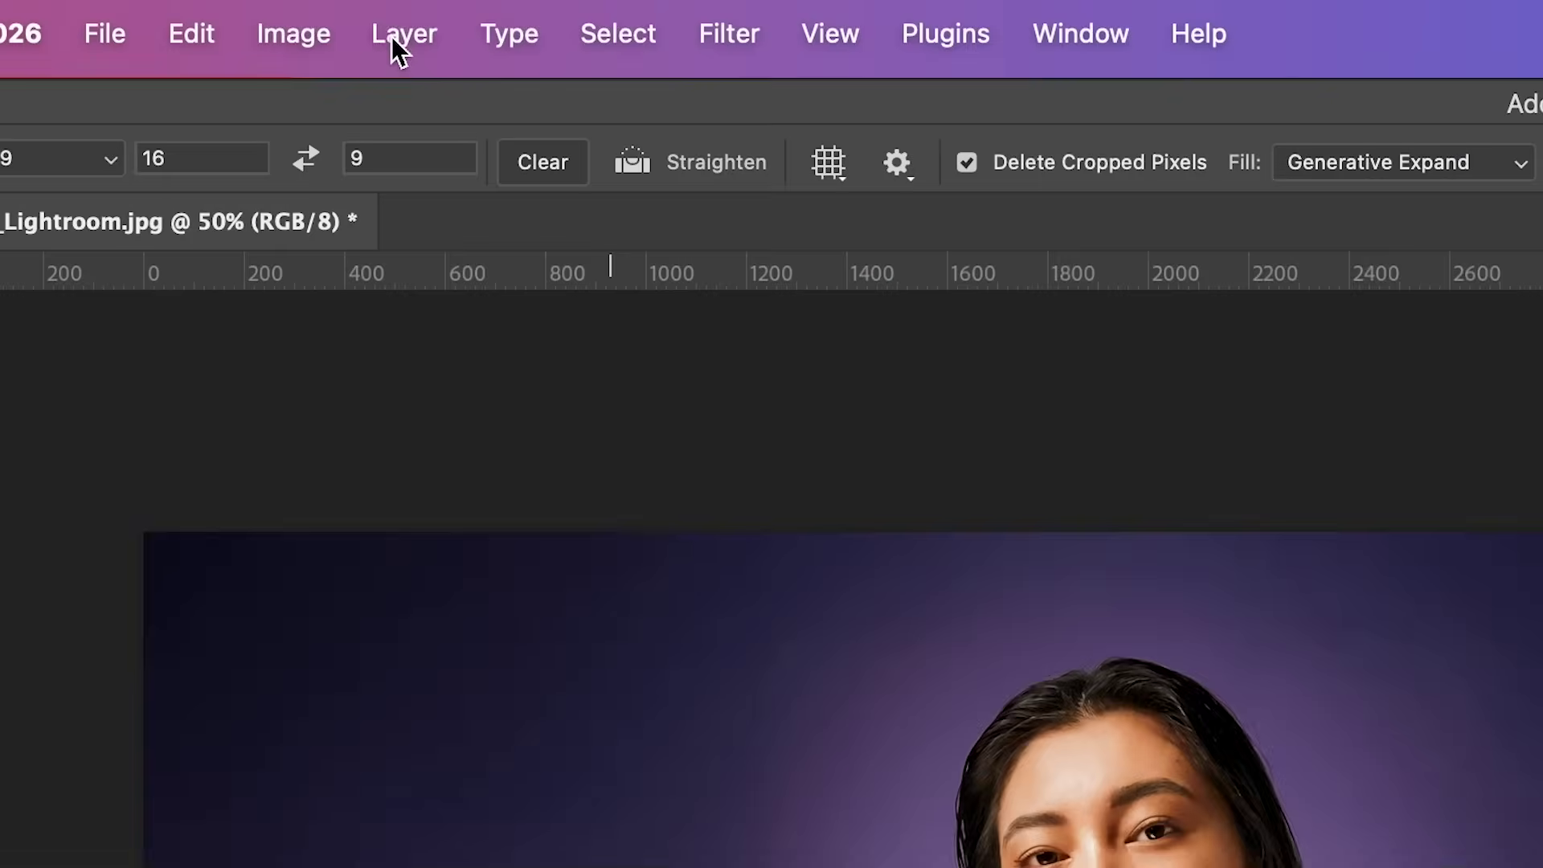
pyautogui.click(394, 36)
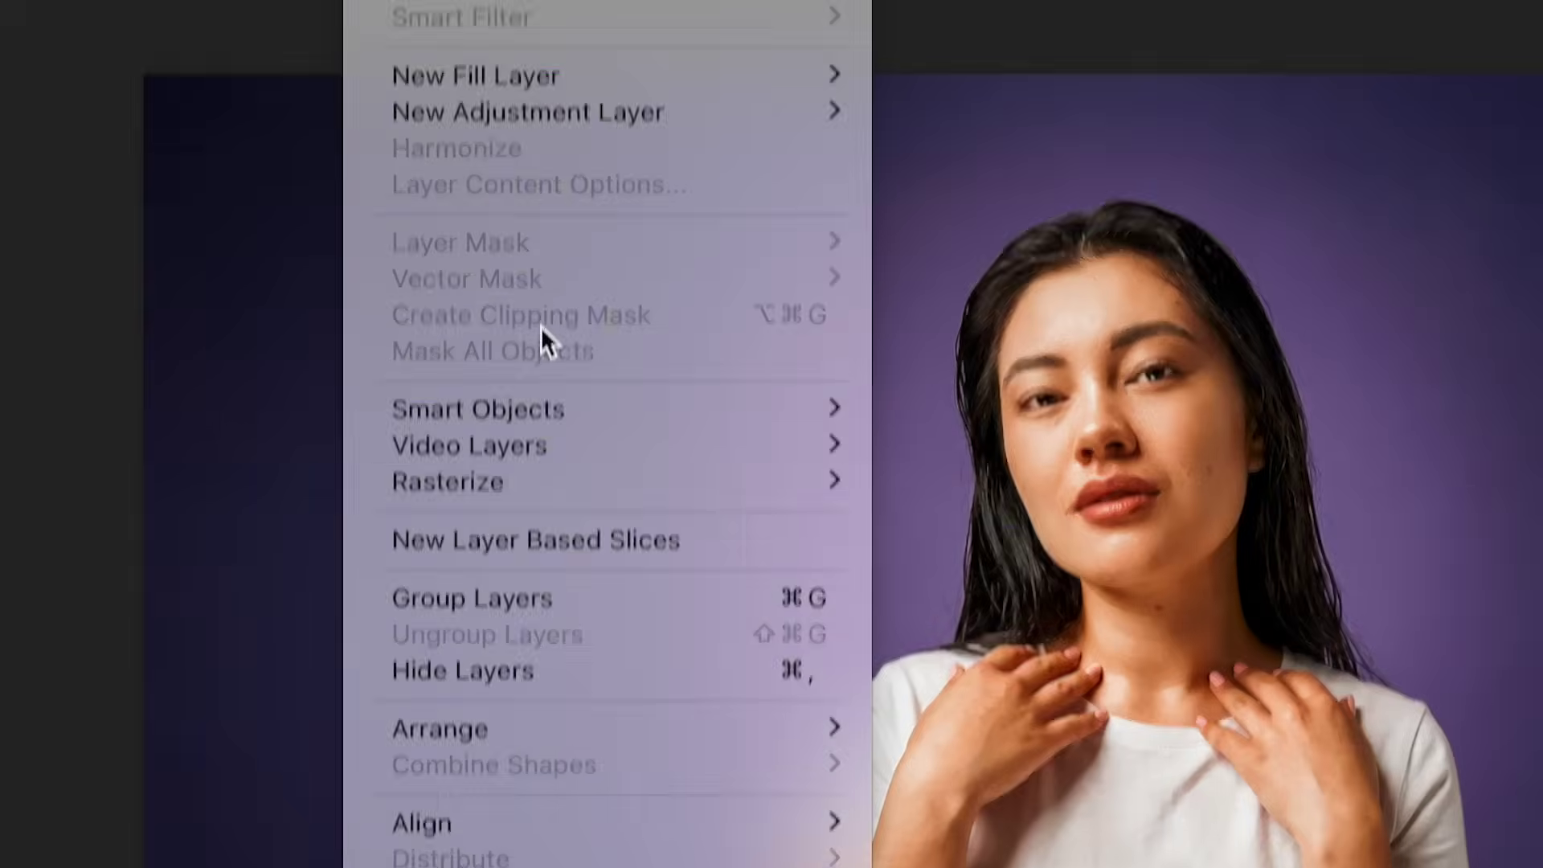
pyautogui.moveTo(553, 360)
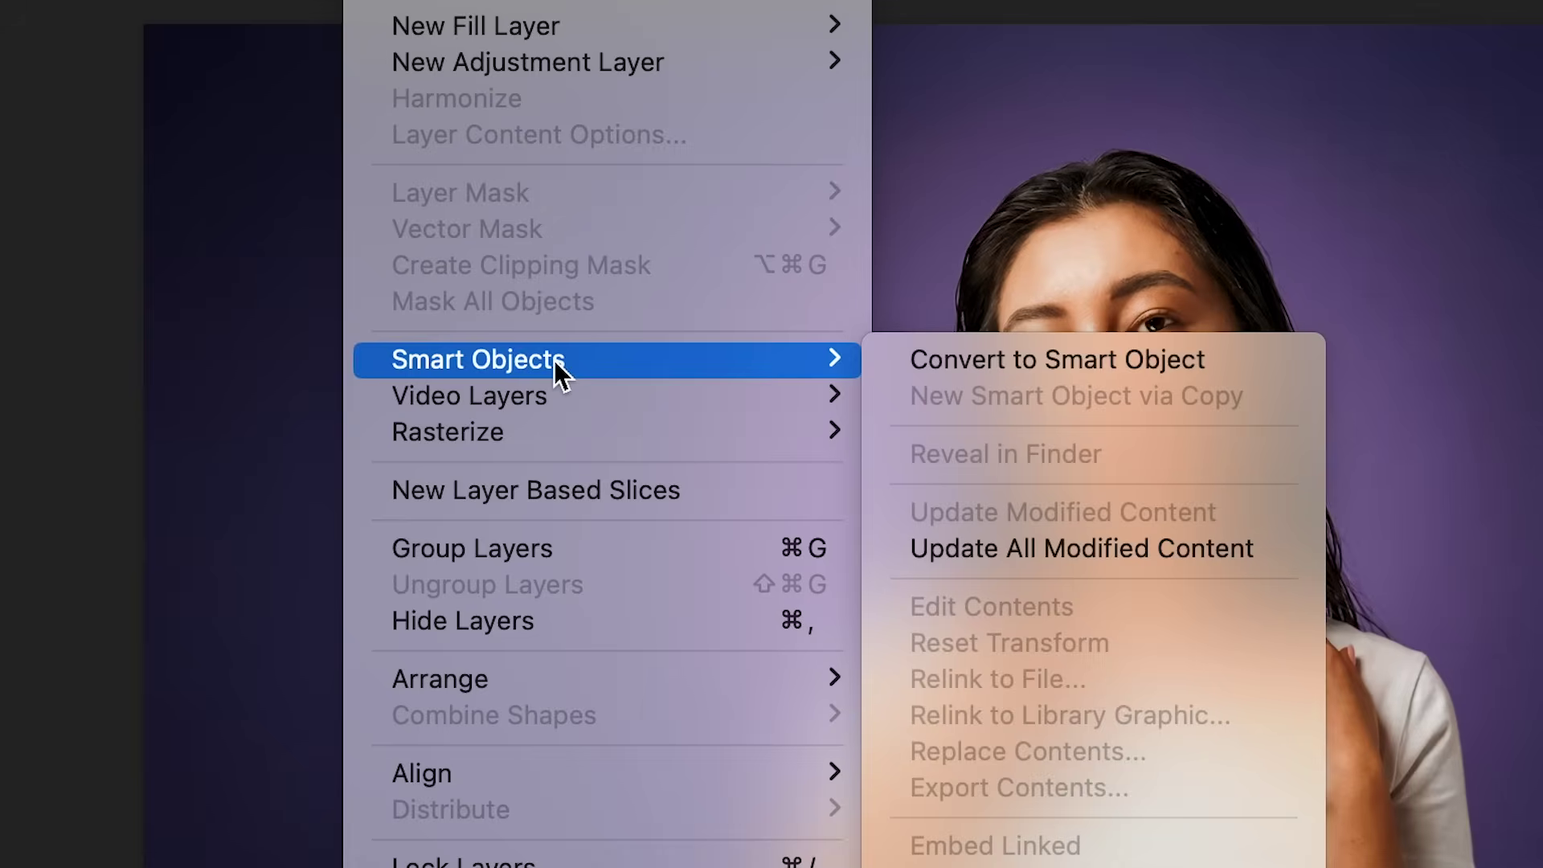
pyautogui.click(926, 366)
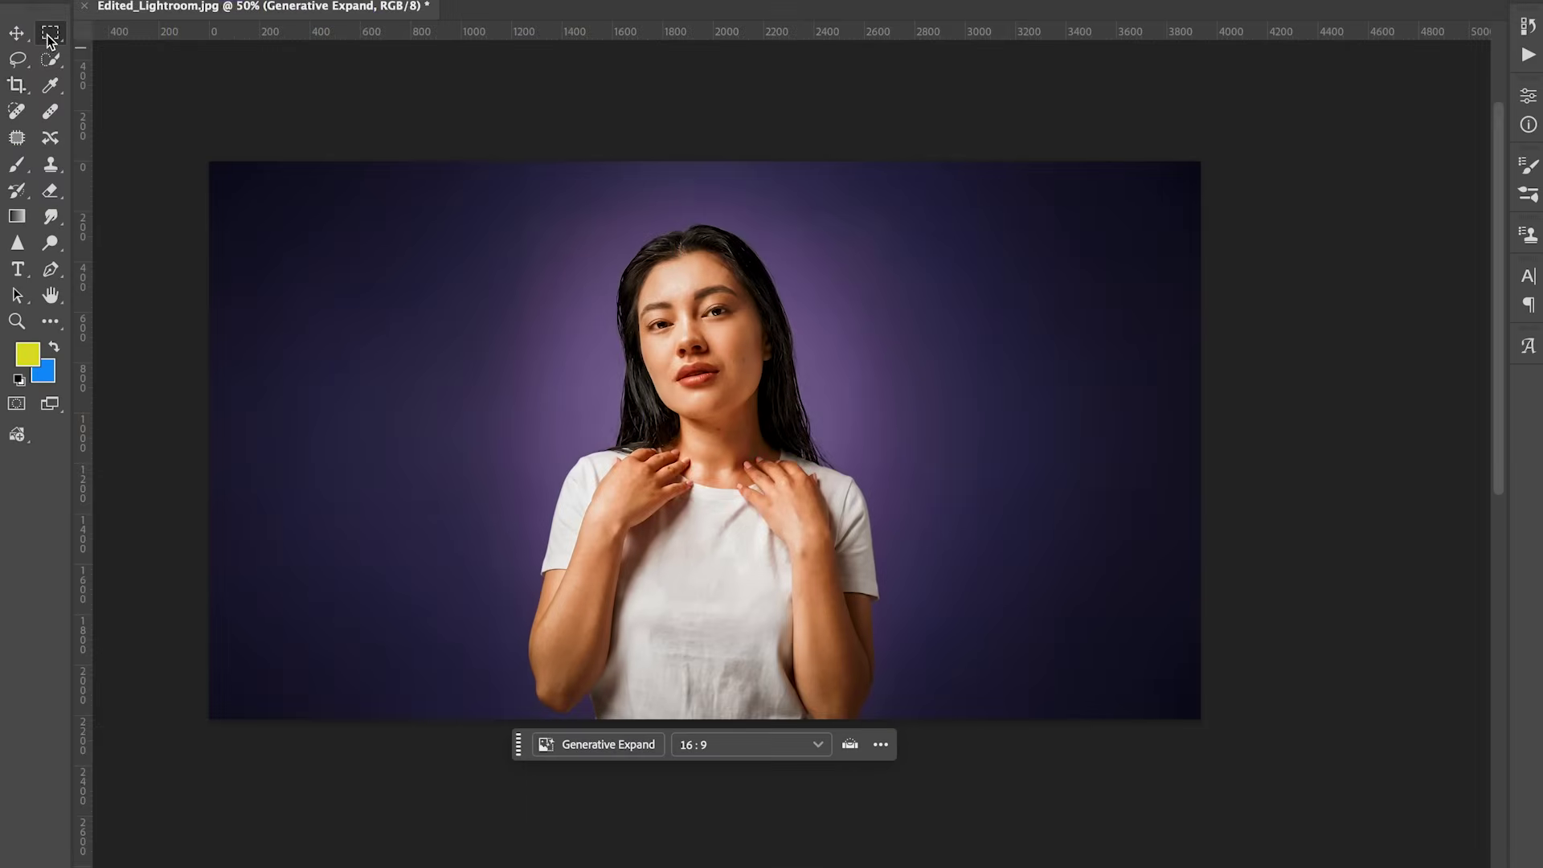
pyautogui.click(50, 36)
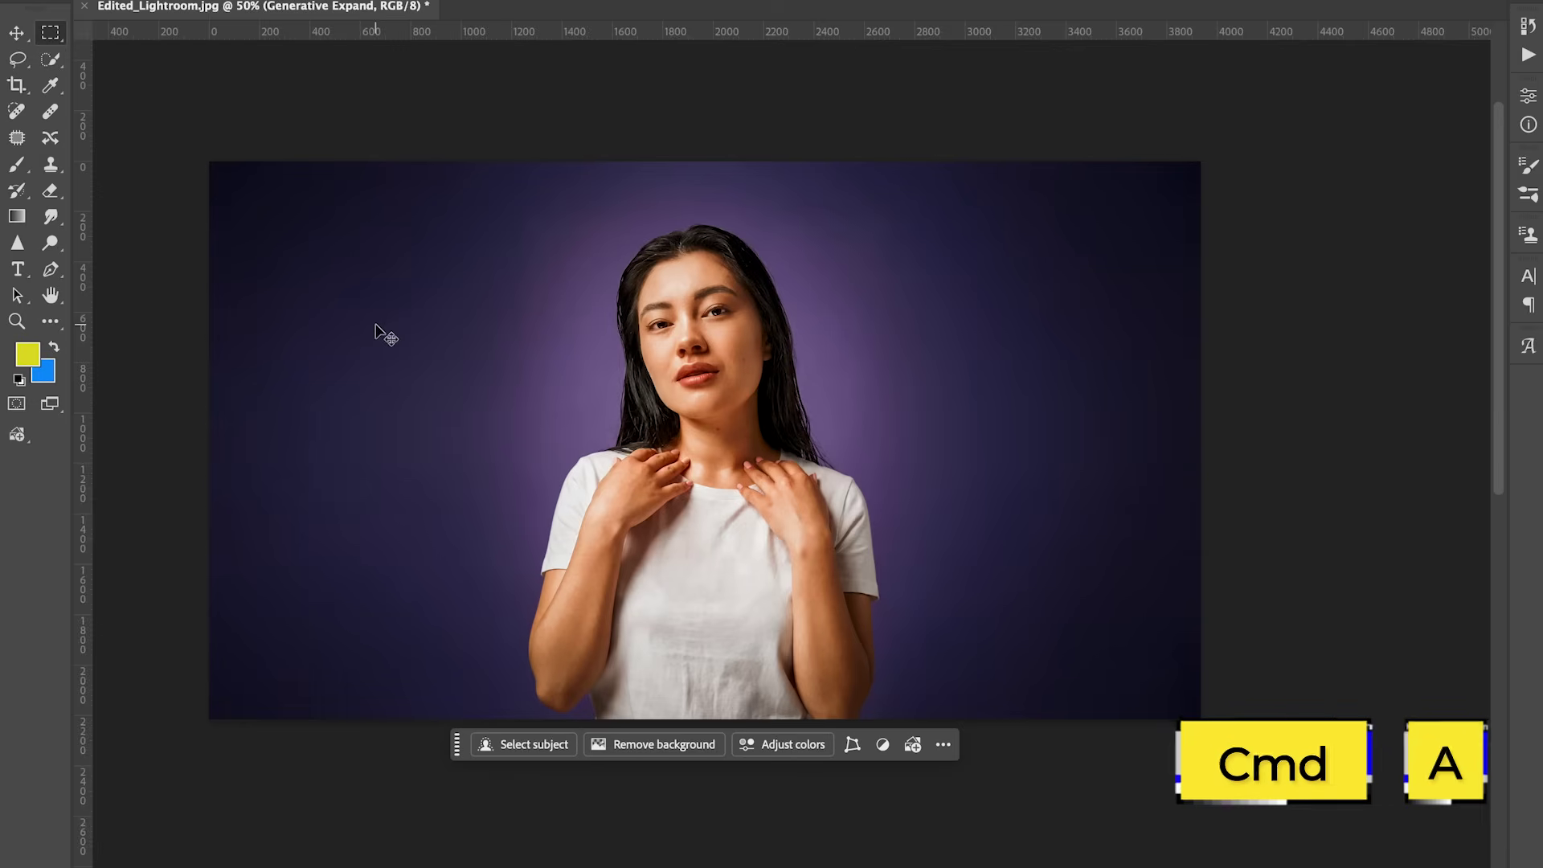
# Step: Select the whole canvas and Generative Fill 'Cast light through window blinds on our portrait and background' with Gemini 3
pyautogui.press('super+a')
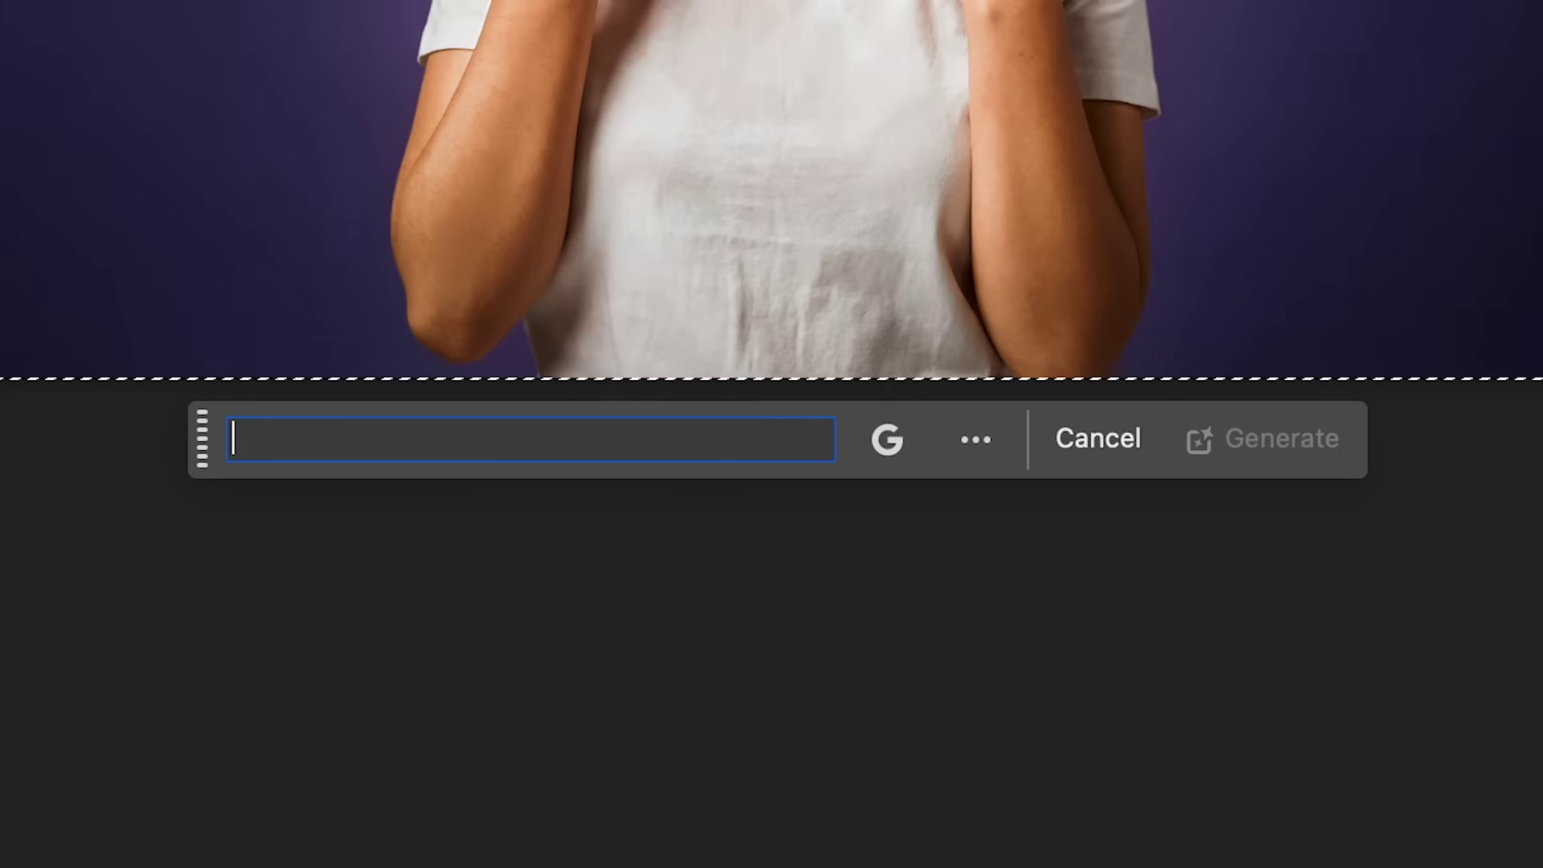
pyautogui.write('Cast ')
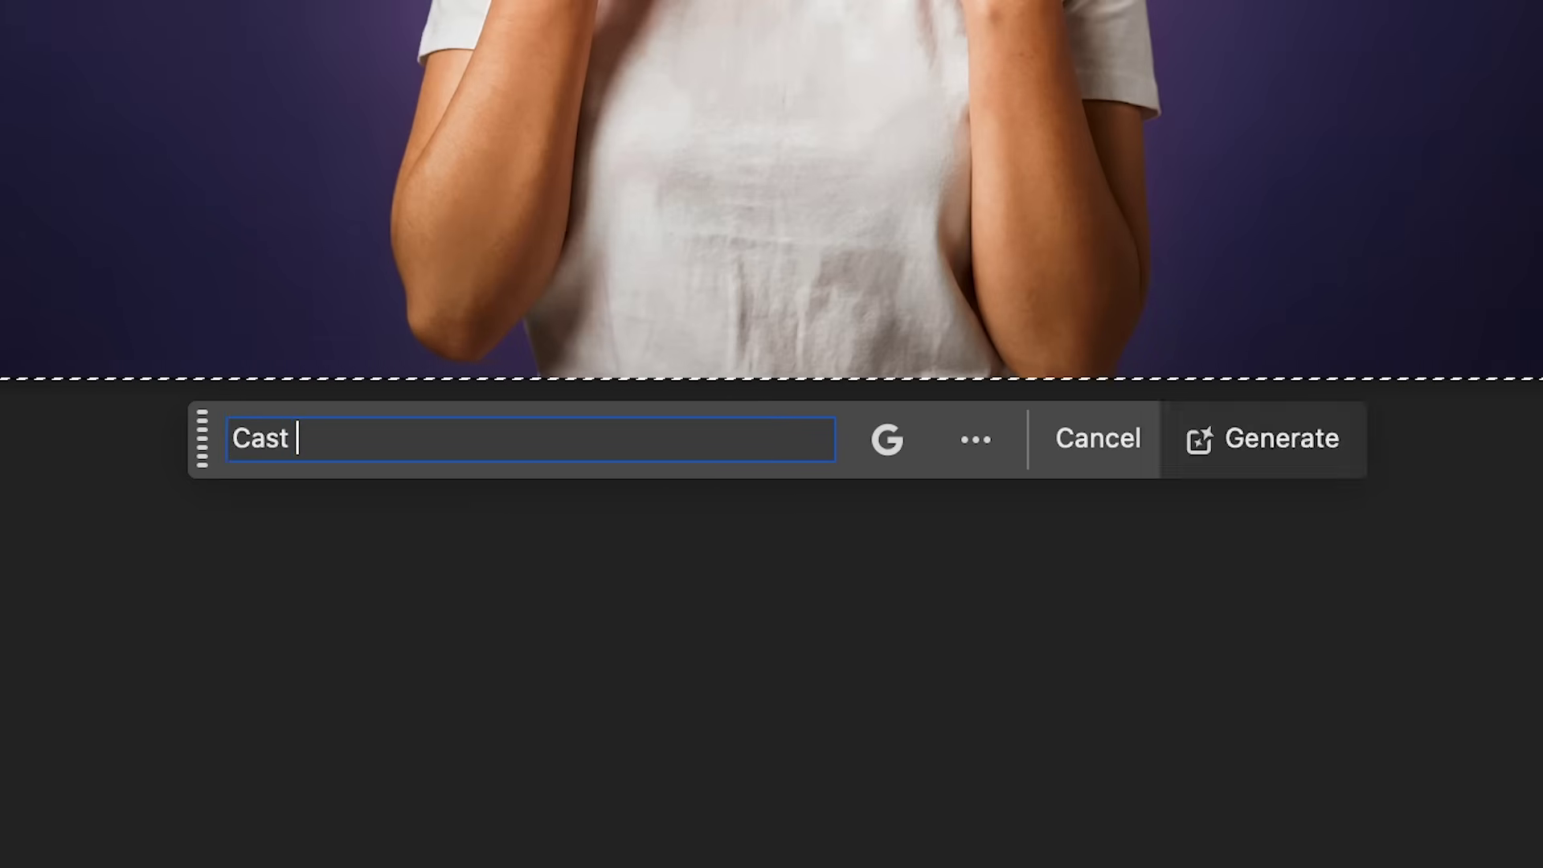
pyautogui.write('light through wi')
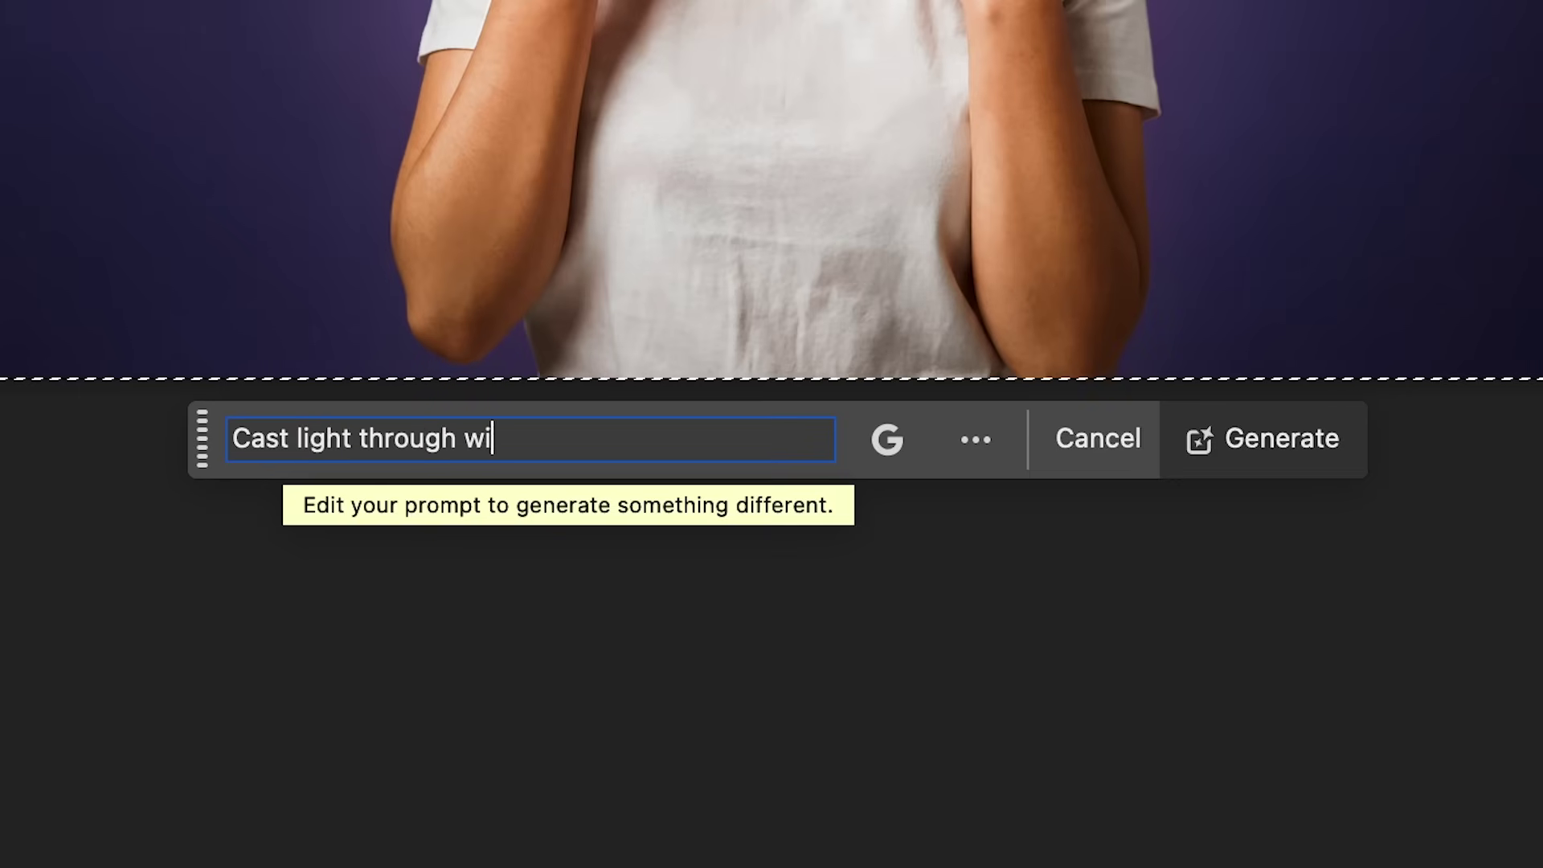
pyautogui.write('ndow blinds on our portrait and ba')
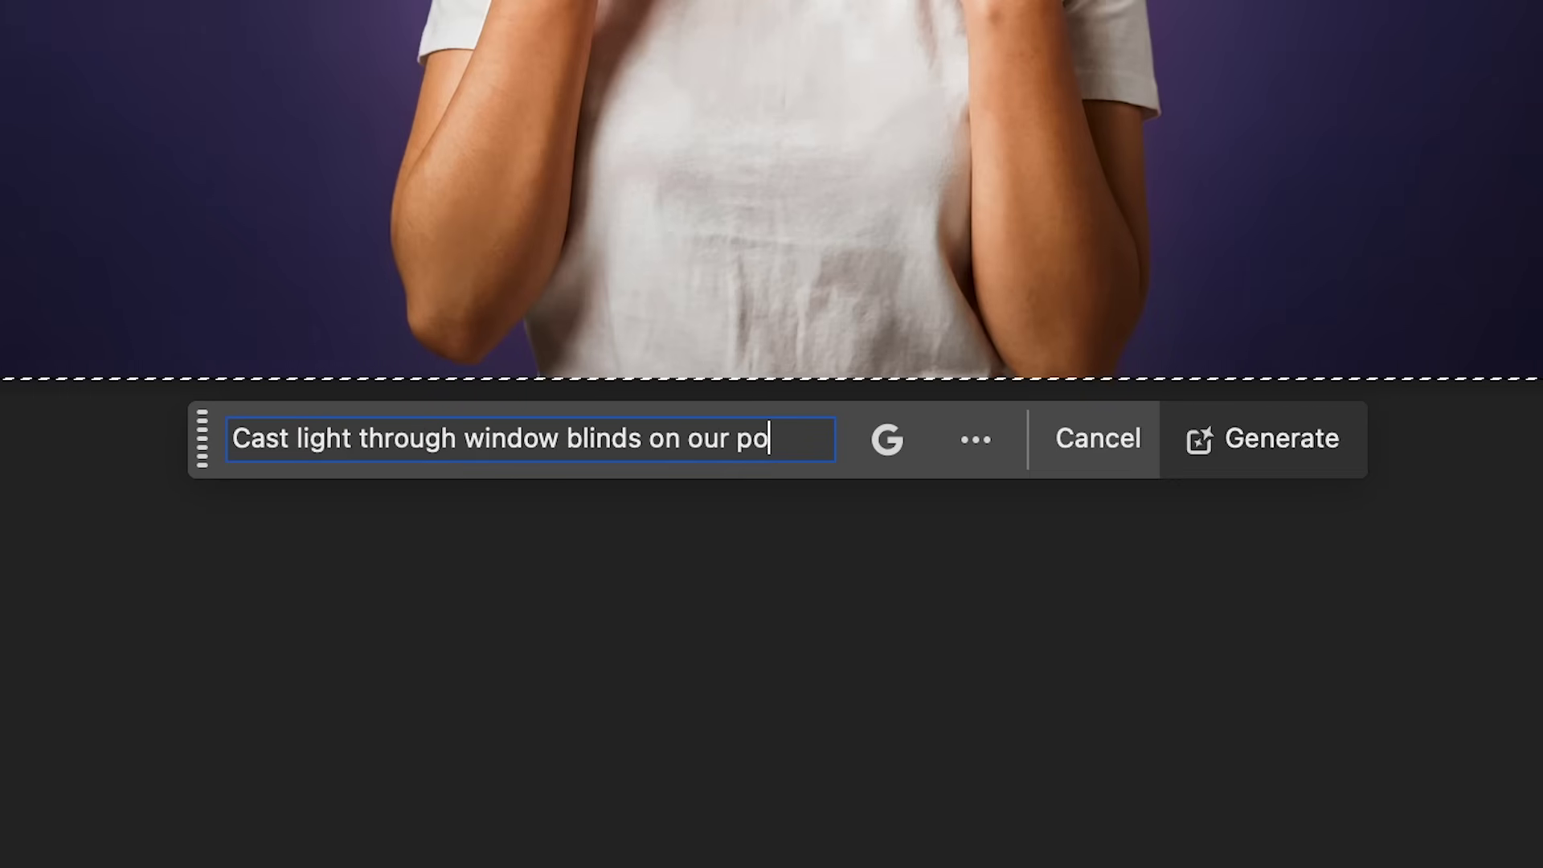
pyautogui.write('ckgro')
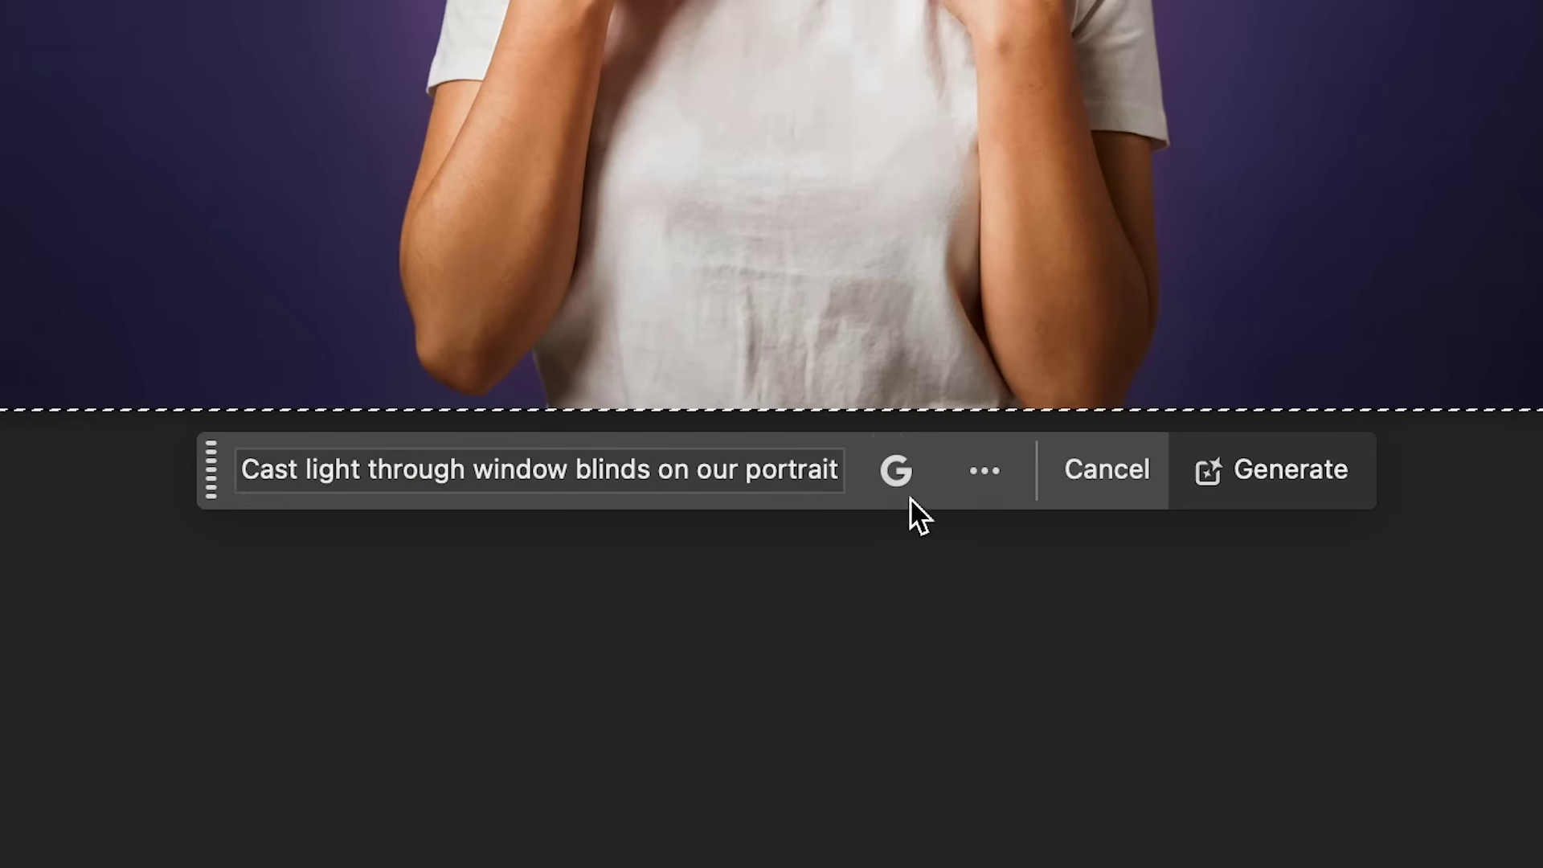
pyautogui.click(901, 485)
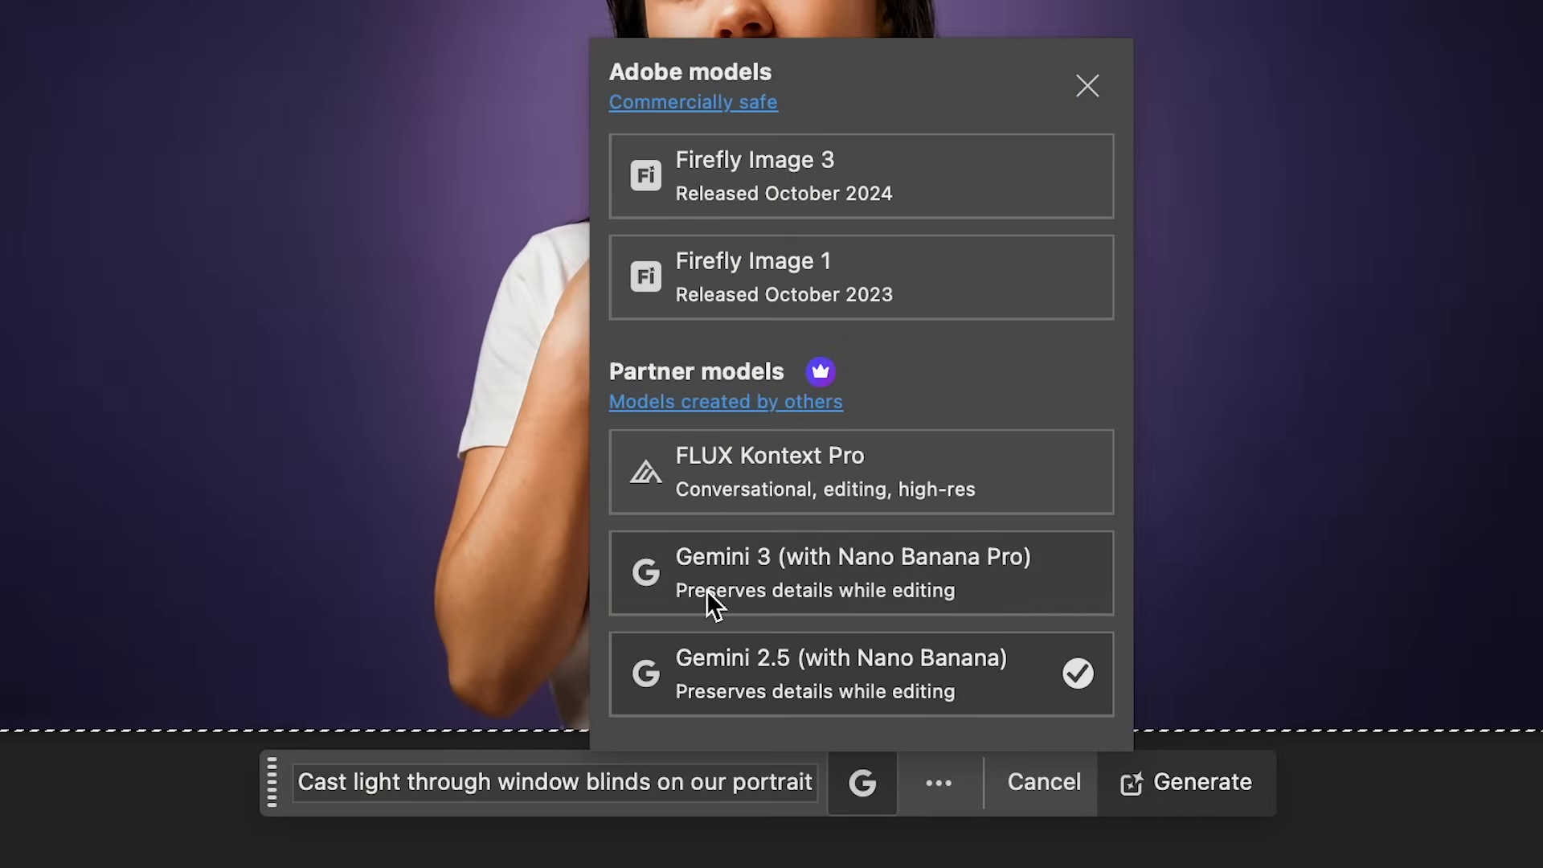
pyautogui.click(793, 577)
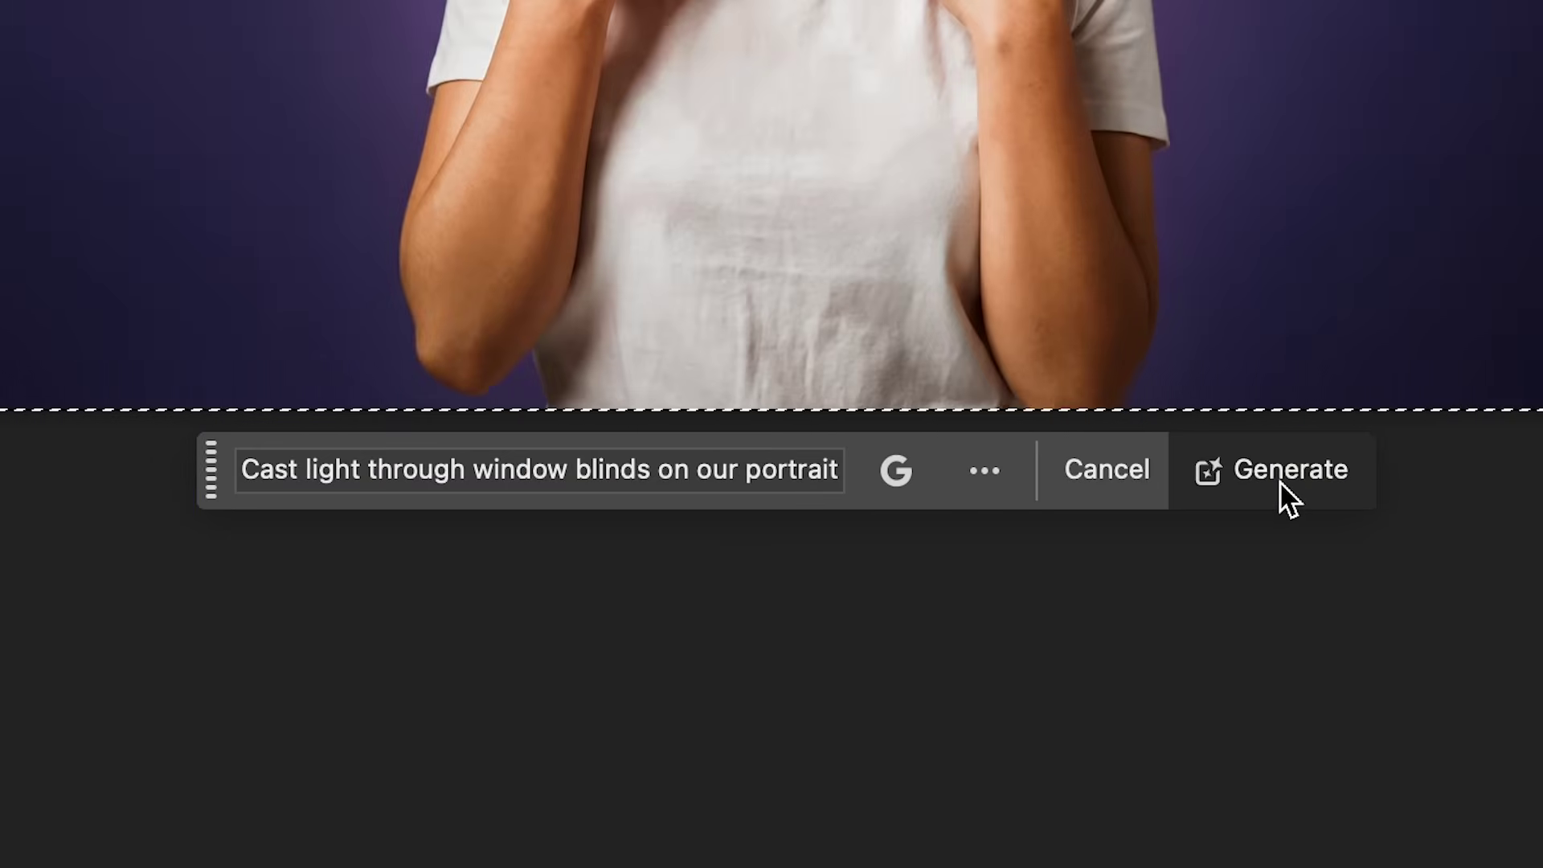
pyautogui.click(1280, 491)
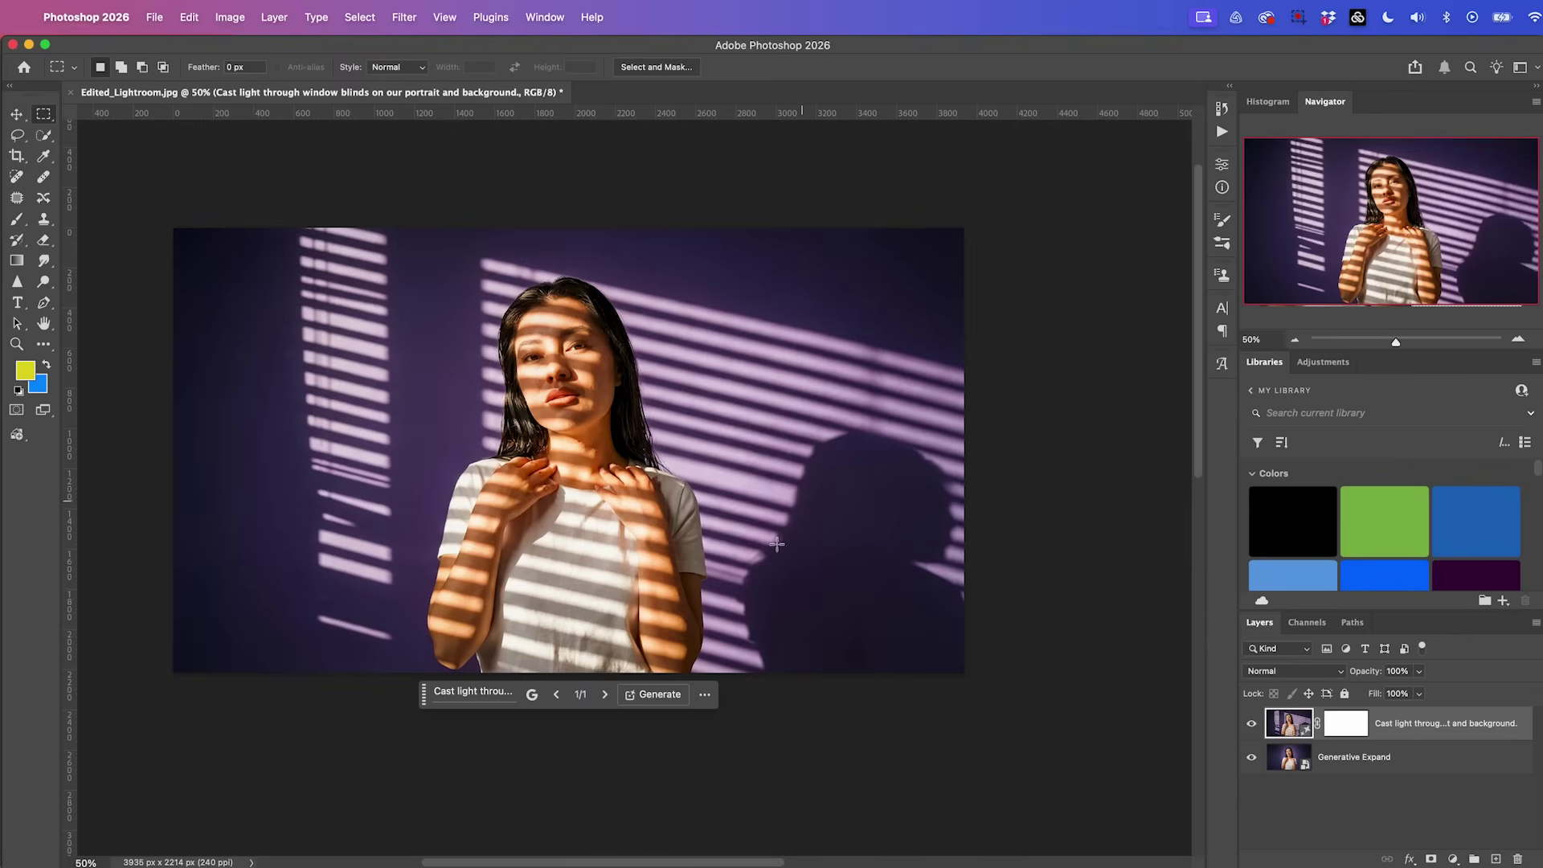
# Step: Generate another Gemini 3 window-blind lighting variation and apply variation 2/2
pyautogui.click(1221, 166)
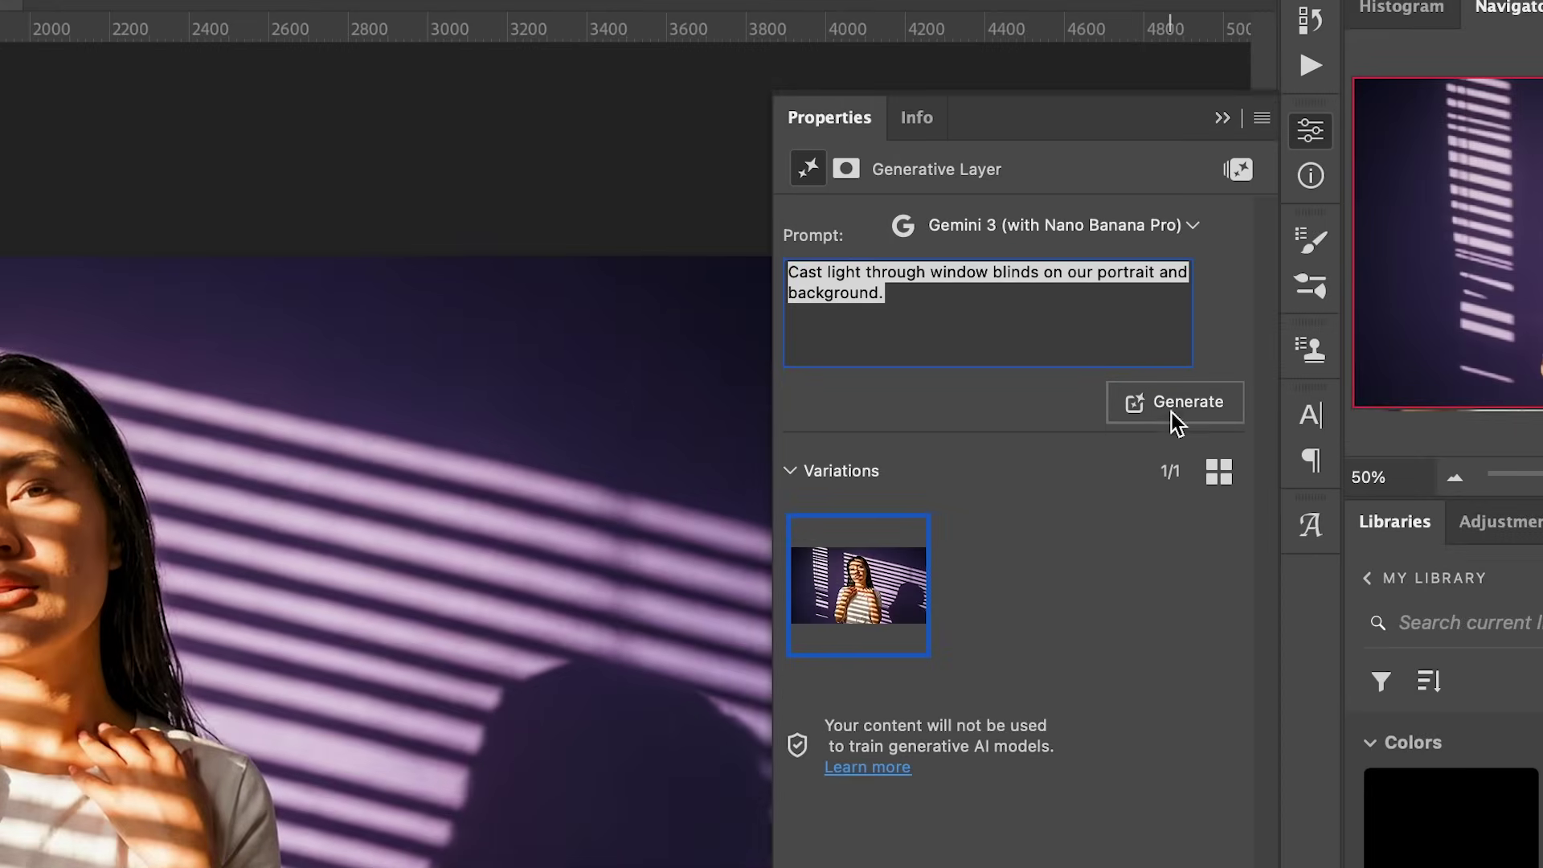
pyautogui.click(1170, 414)
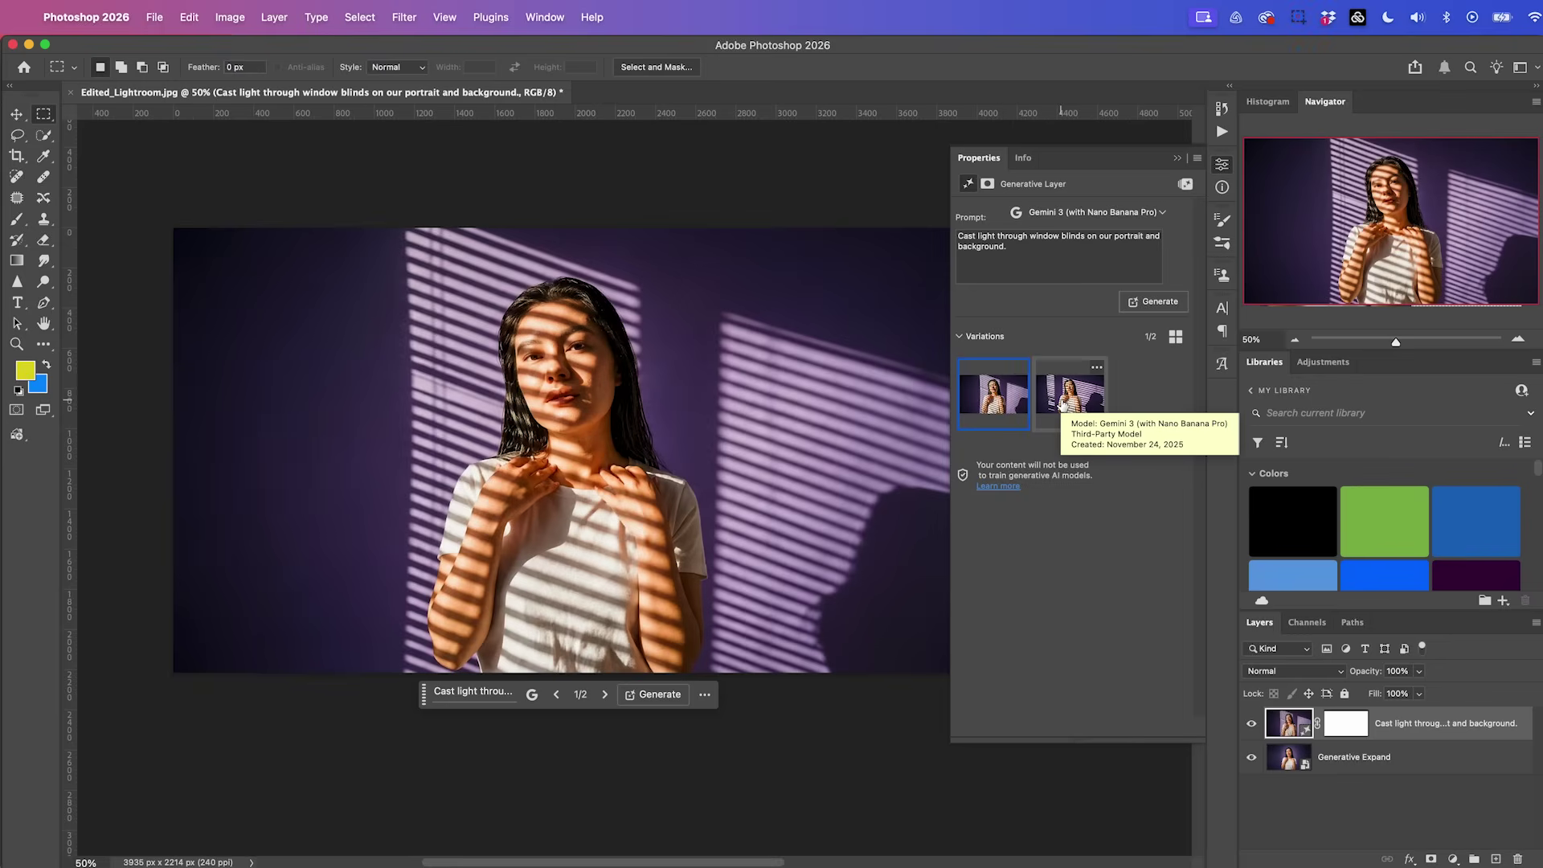
pyautogui.click(1063, 404)
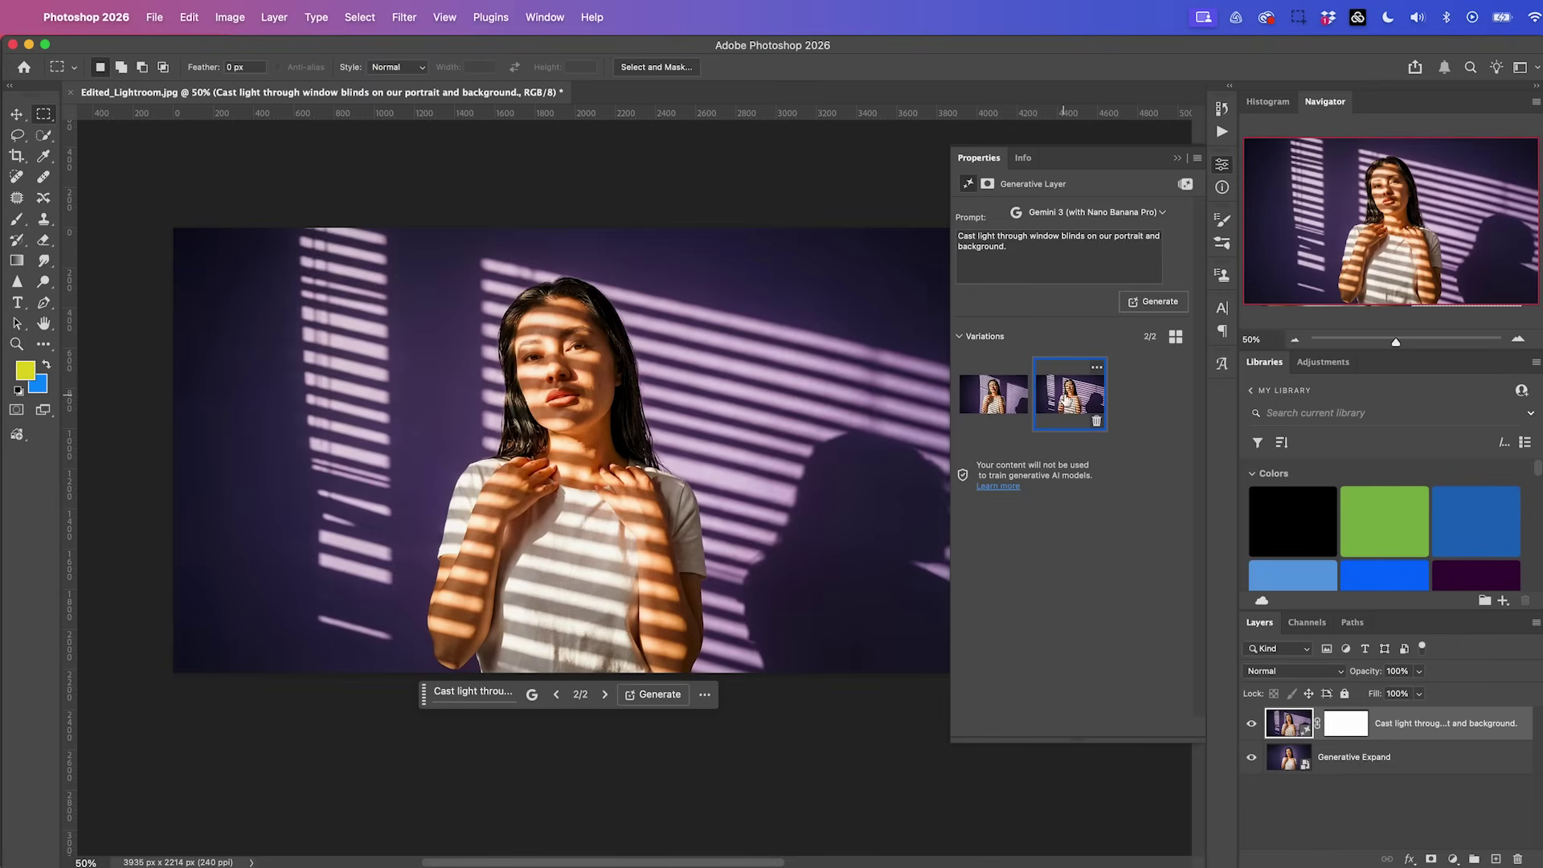
pyautogui.click(1176, 160)
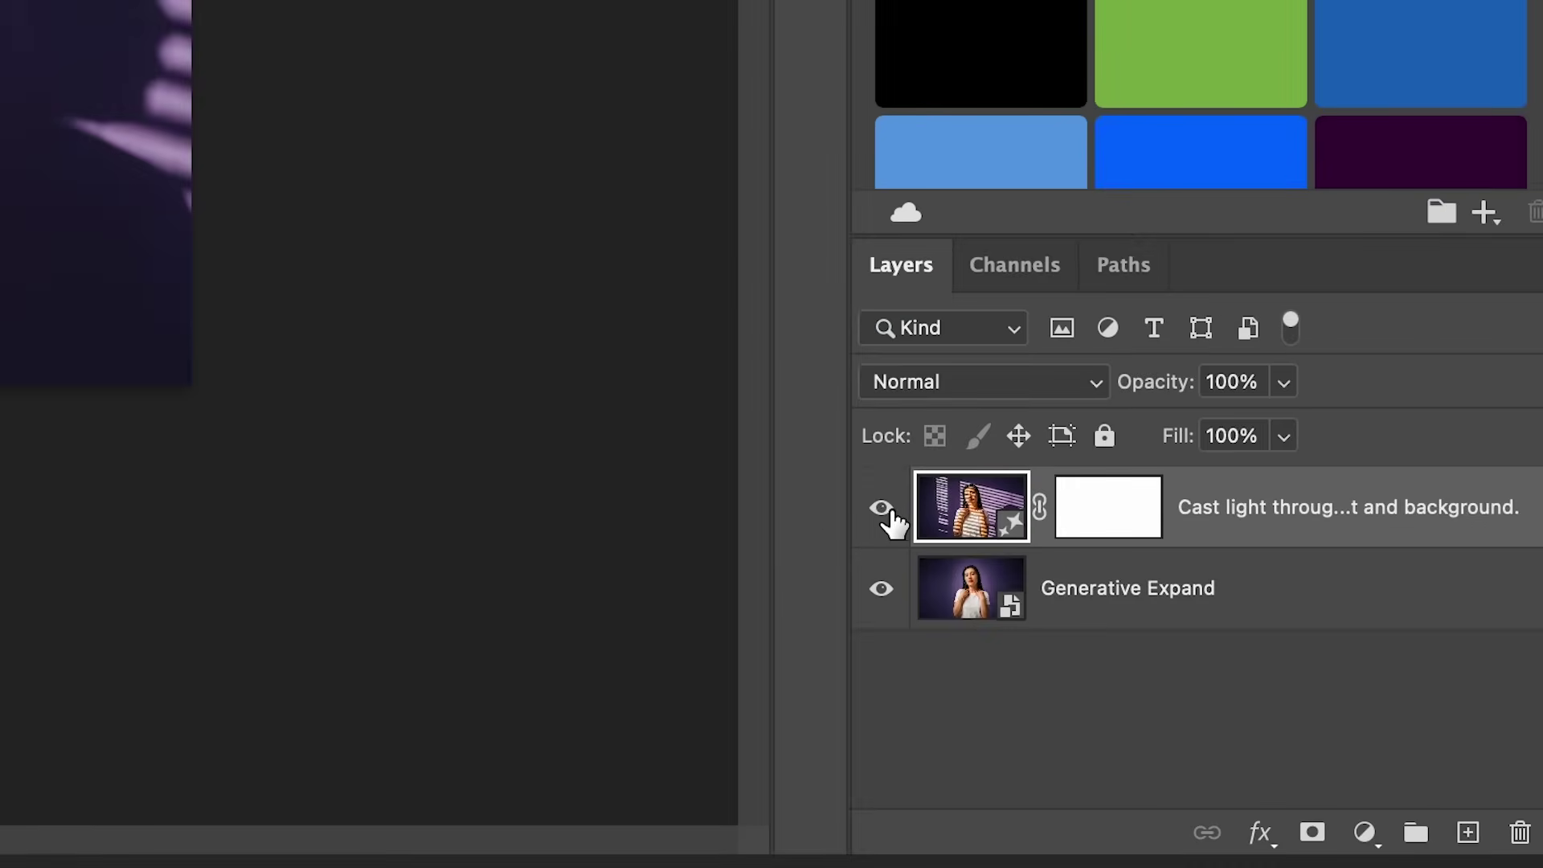
# Step: Hide the window-blind lighting layer and select the entire canvas
pyautogui.click(882, 508)
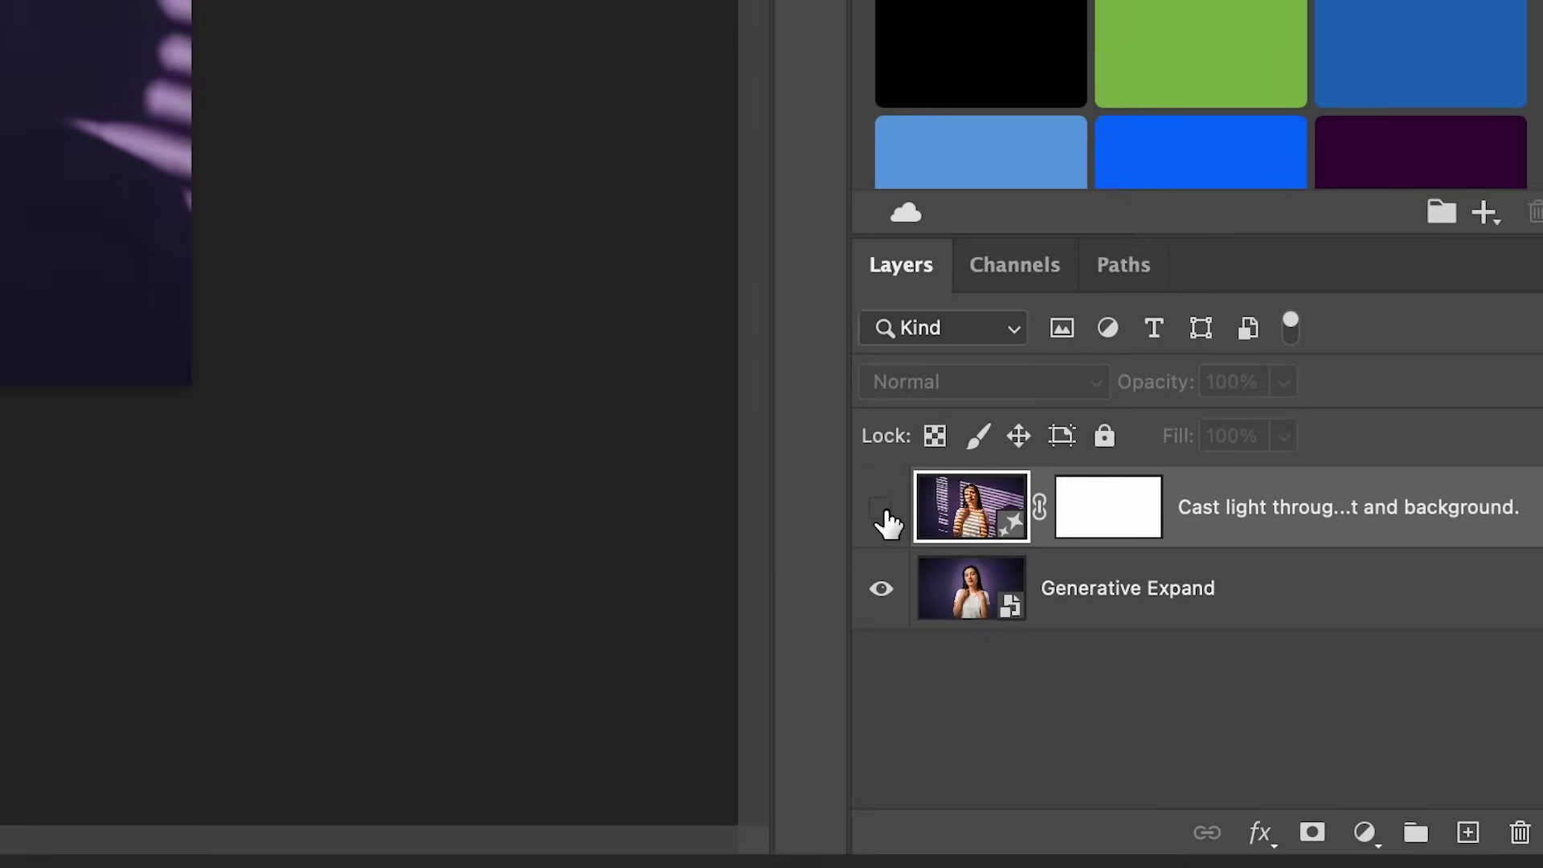
pyautogui.click(1026, 606)
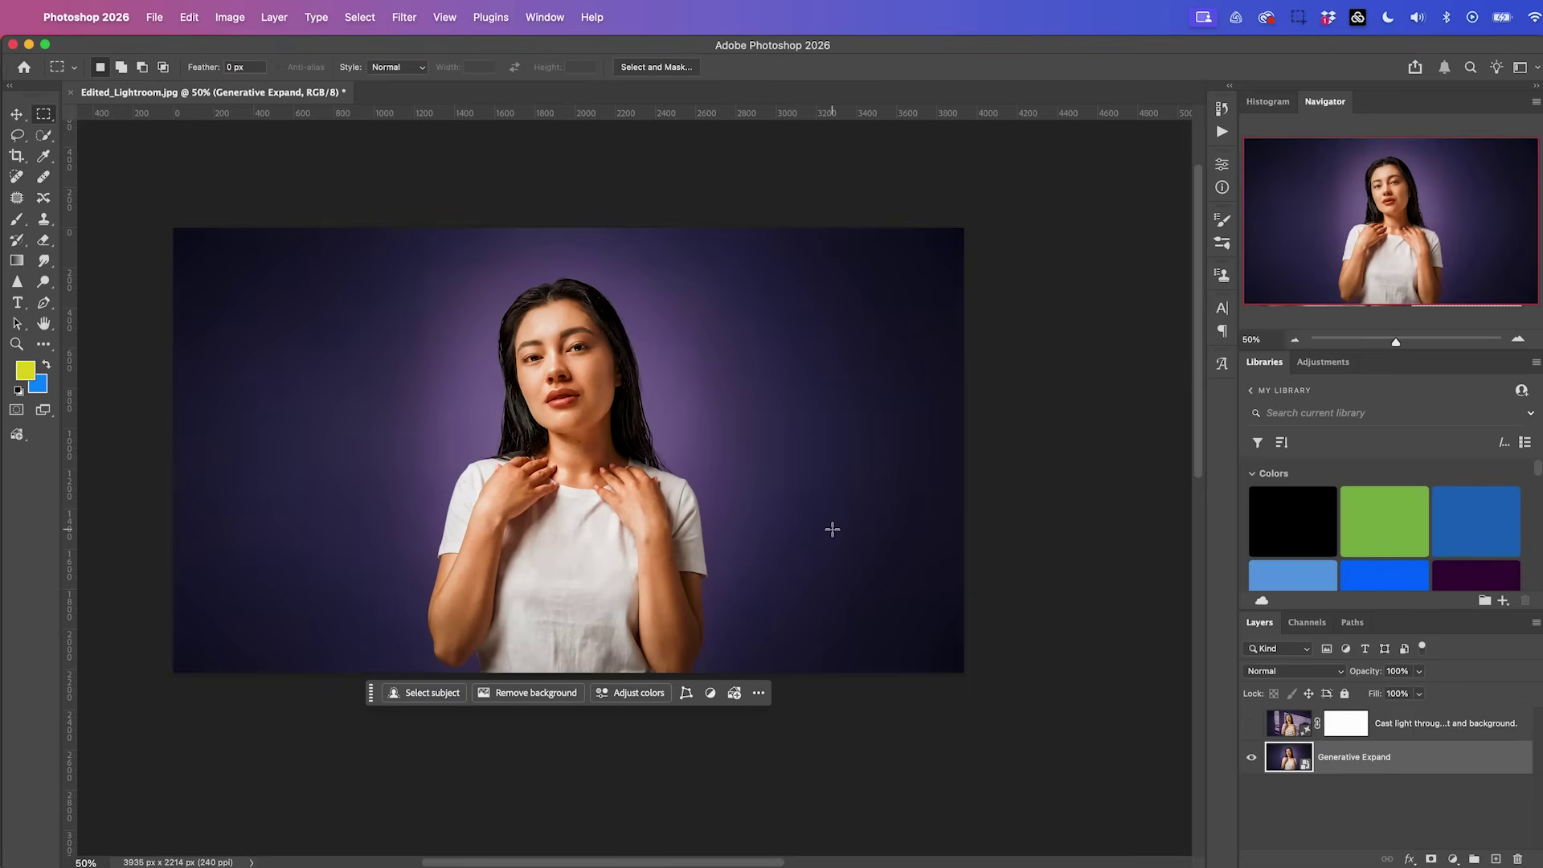
pyautogui.press('super+a')
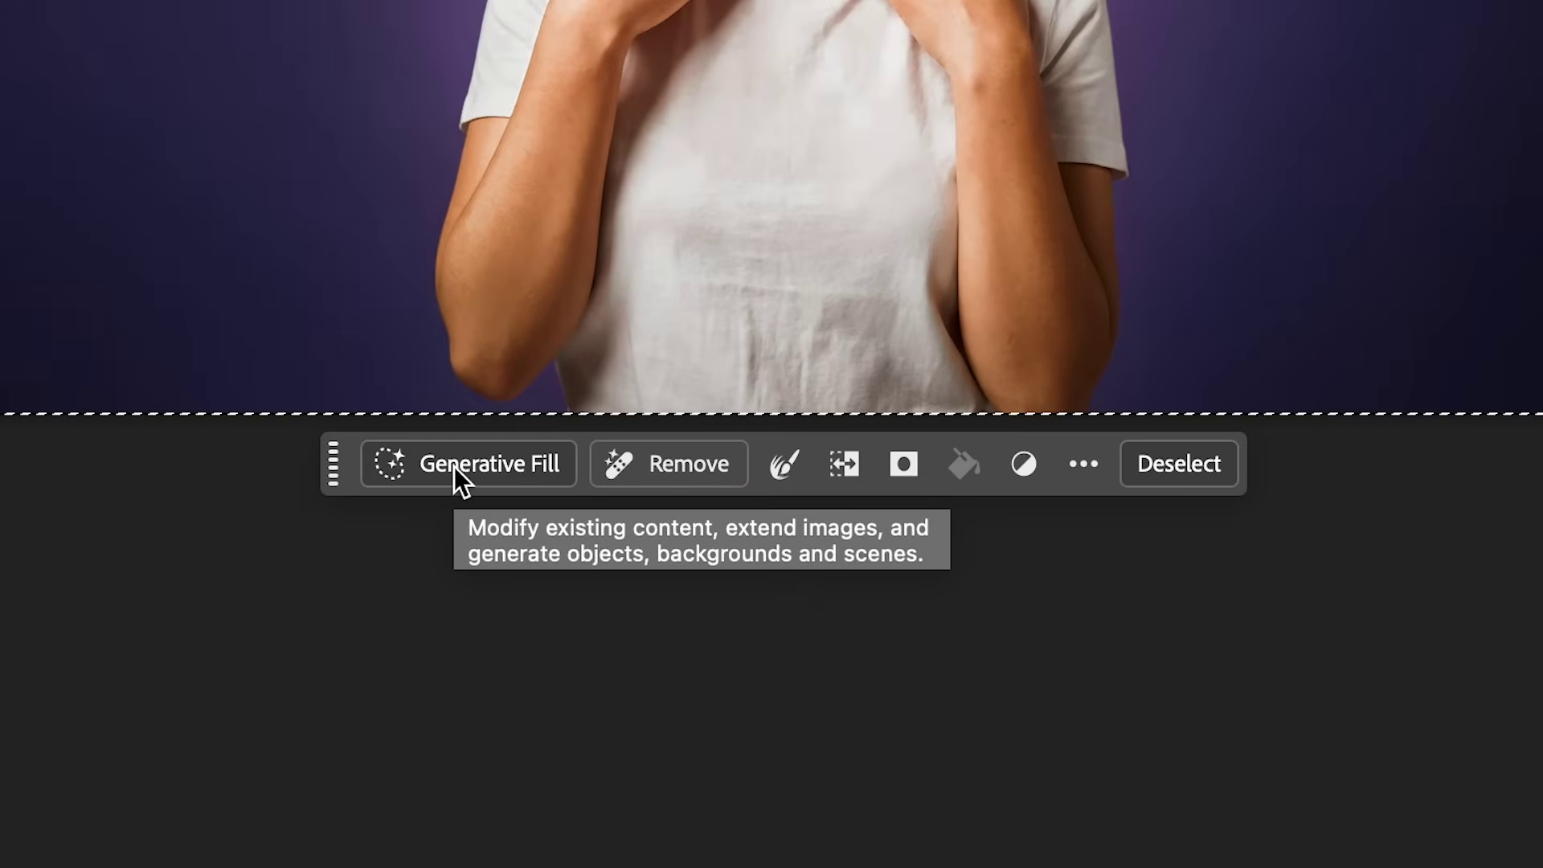
# Step: Generative Fill with Gemini 3: 'Add bokeh light flares around the portrait in a cinematic way.'
pyautogui.click(452, 461)
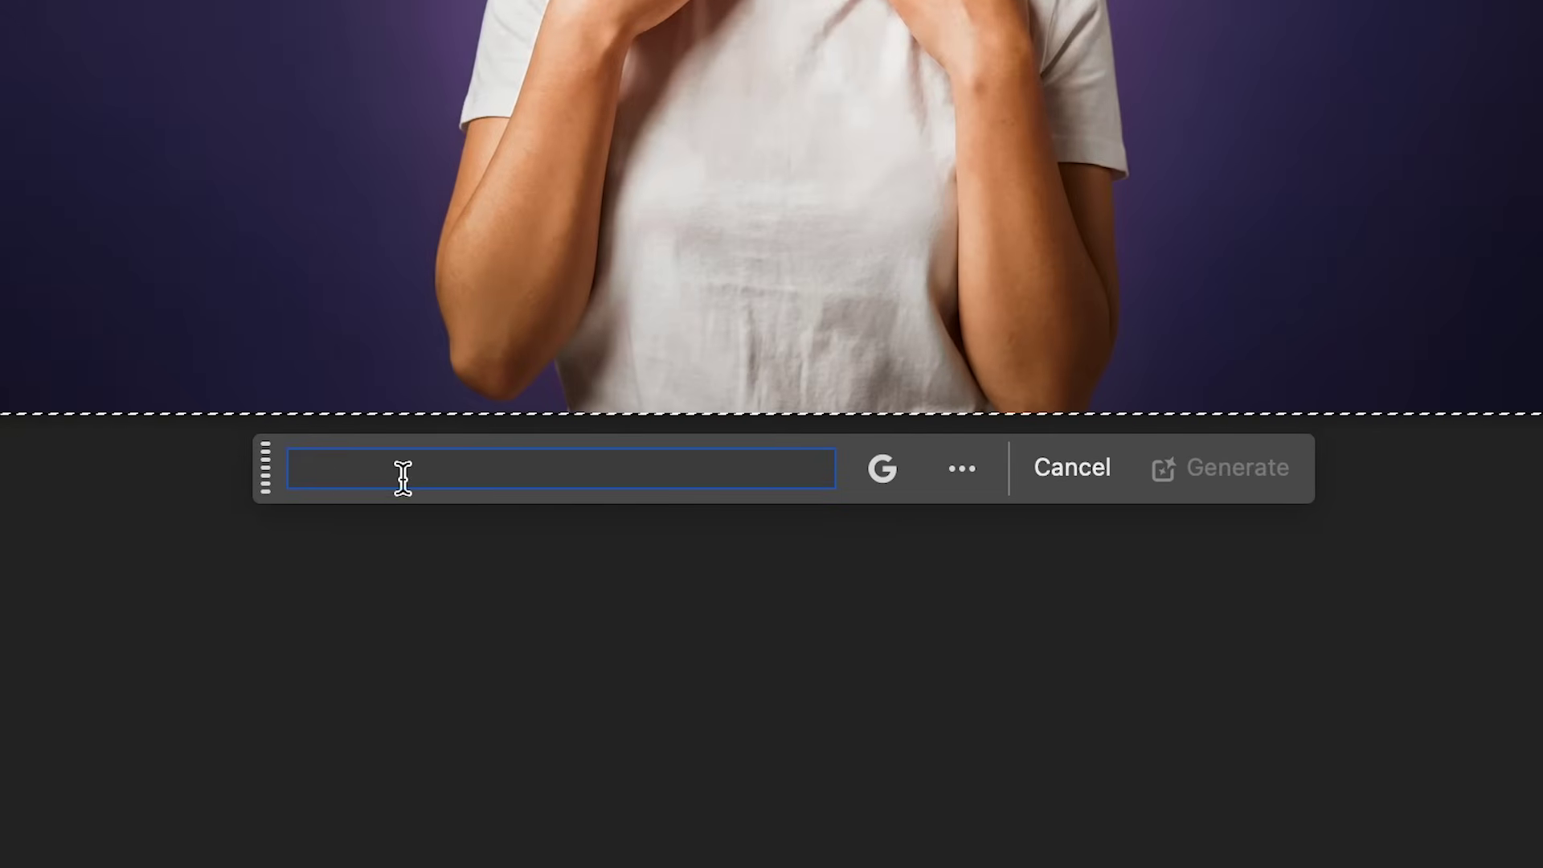
pyautogui.write('Add bokeh')
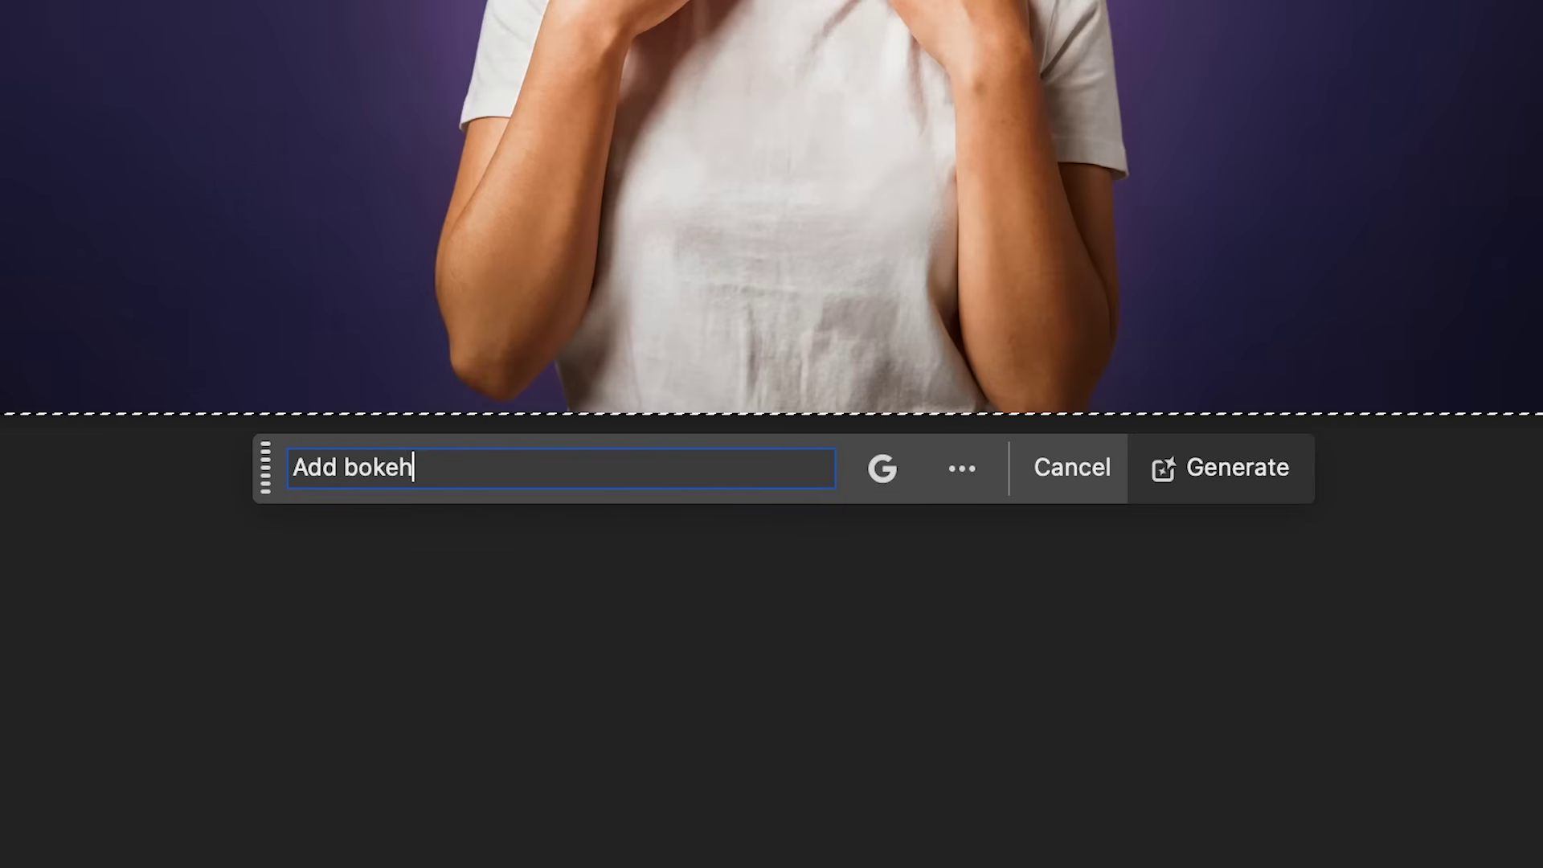
pyautogui.write(' light flares around the portrait in a cinematic way.')
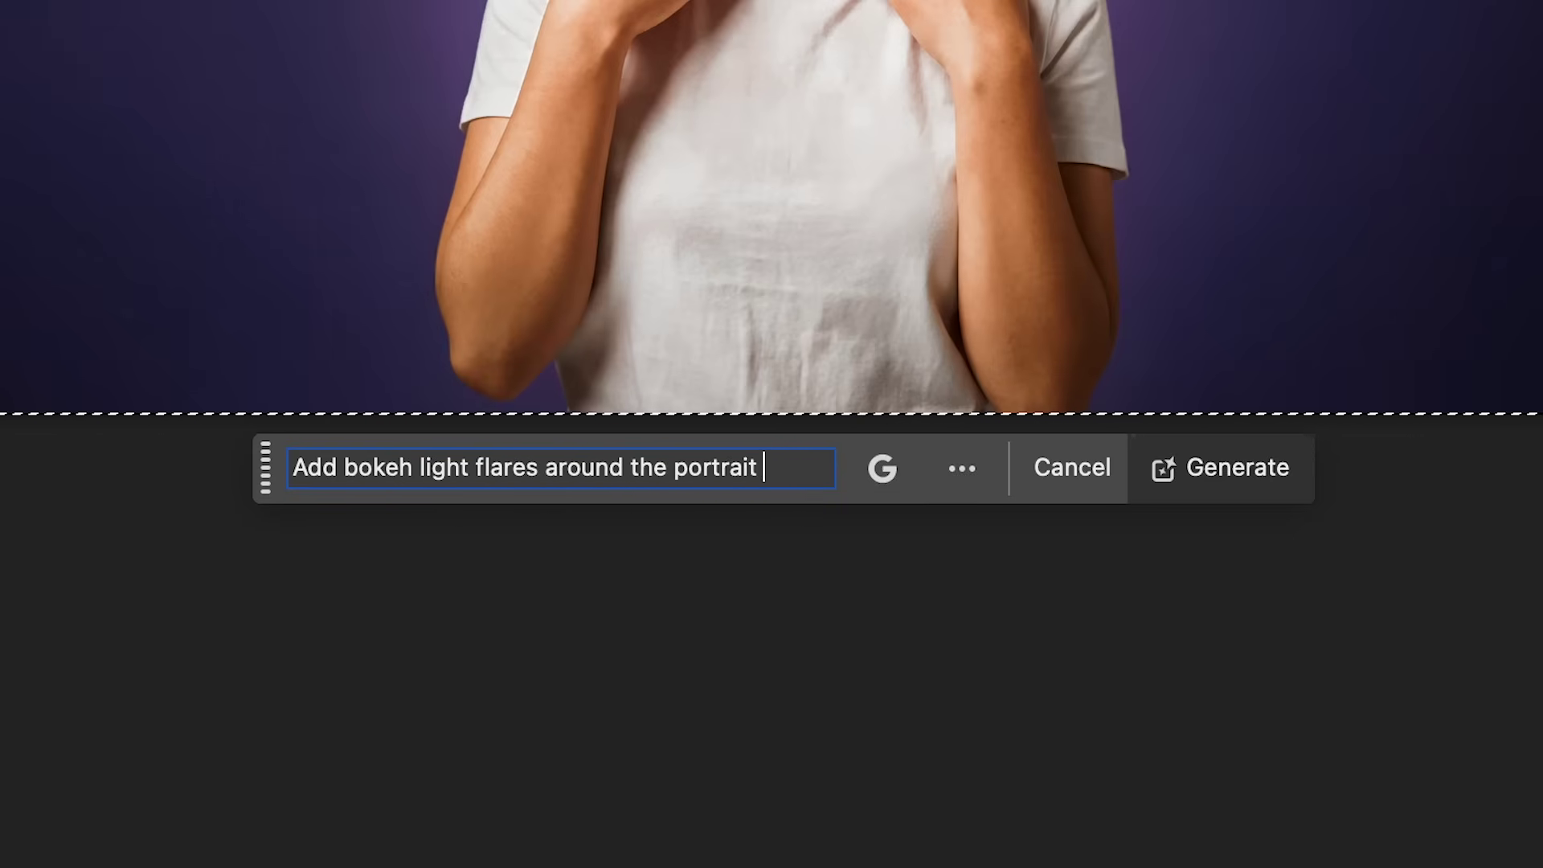
pyautogui.click(884, 474)
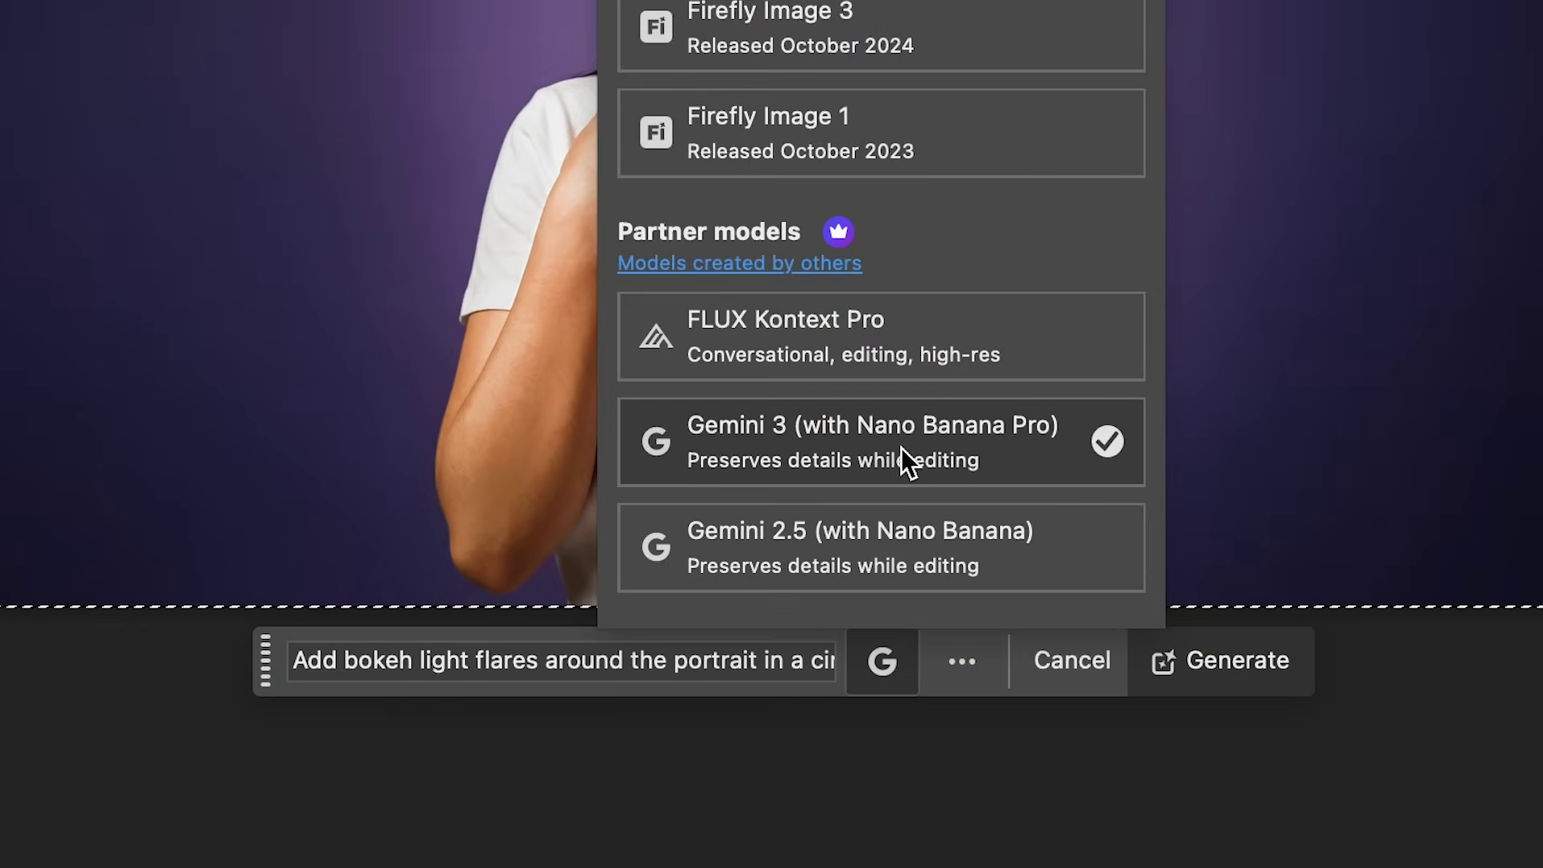
pyautogui.click(1217, 657)
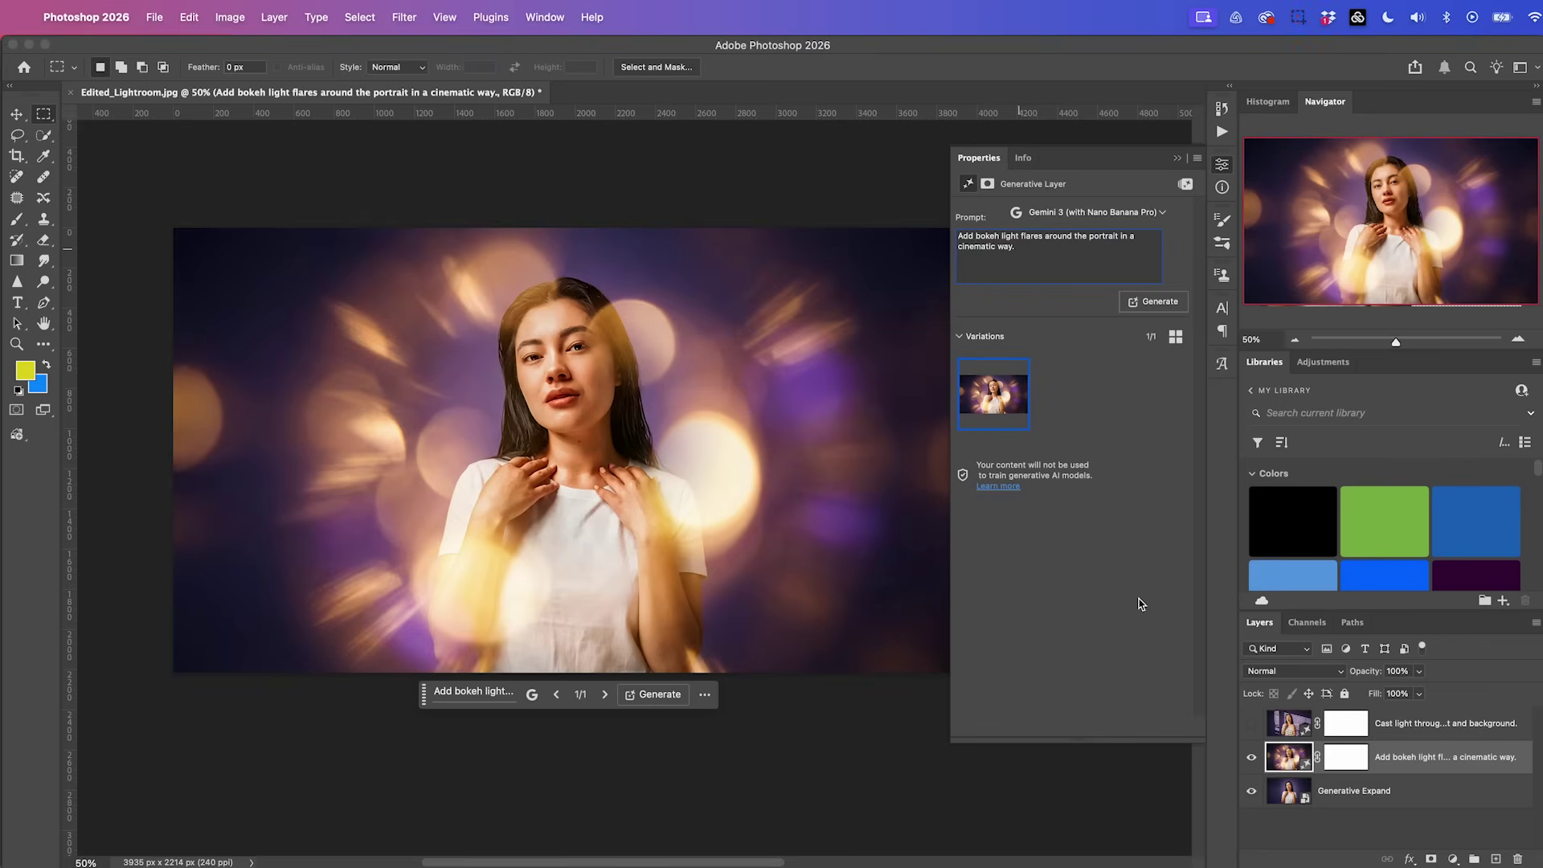
pyautogui.click(1339, 788)
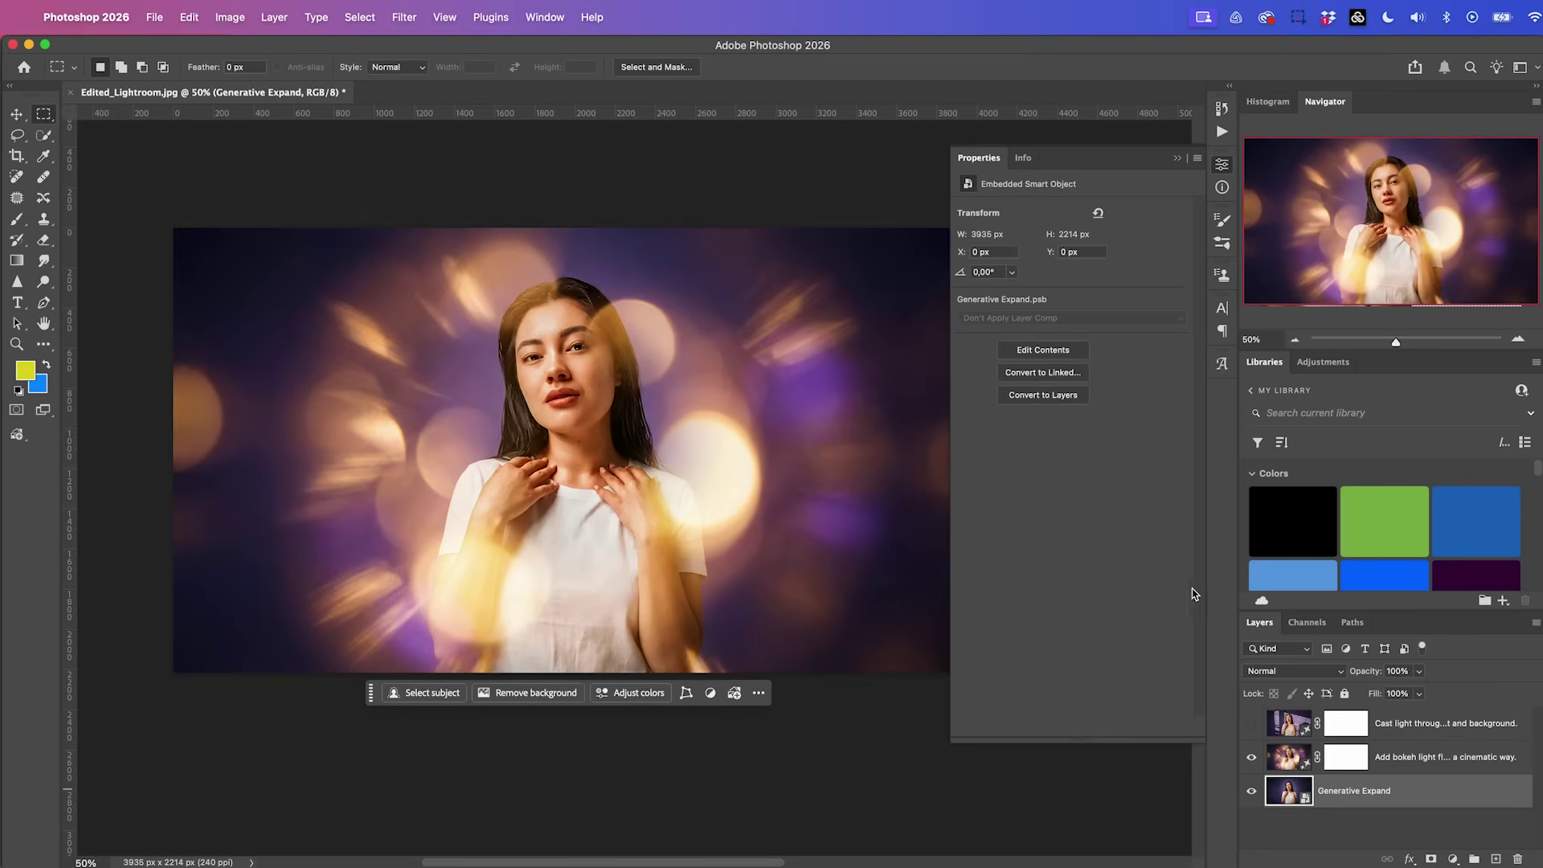
# Step: Hide the golden bokeh layer and generate cinematic purple bokeh flares around the portrait
pyautogui.press('super+a')
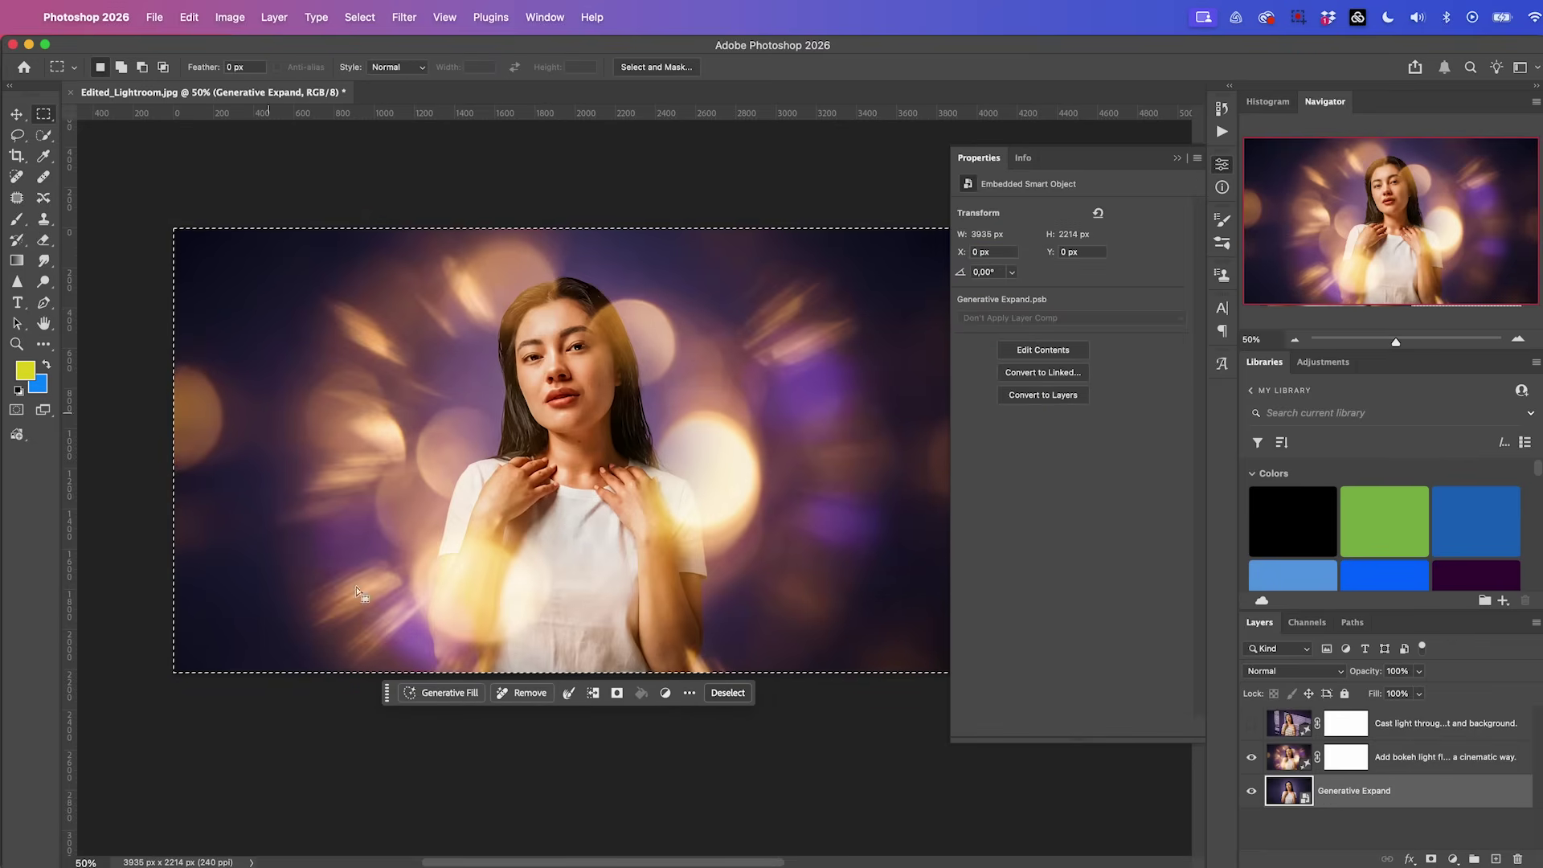
pyautogui.click(1251, 759)
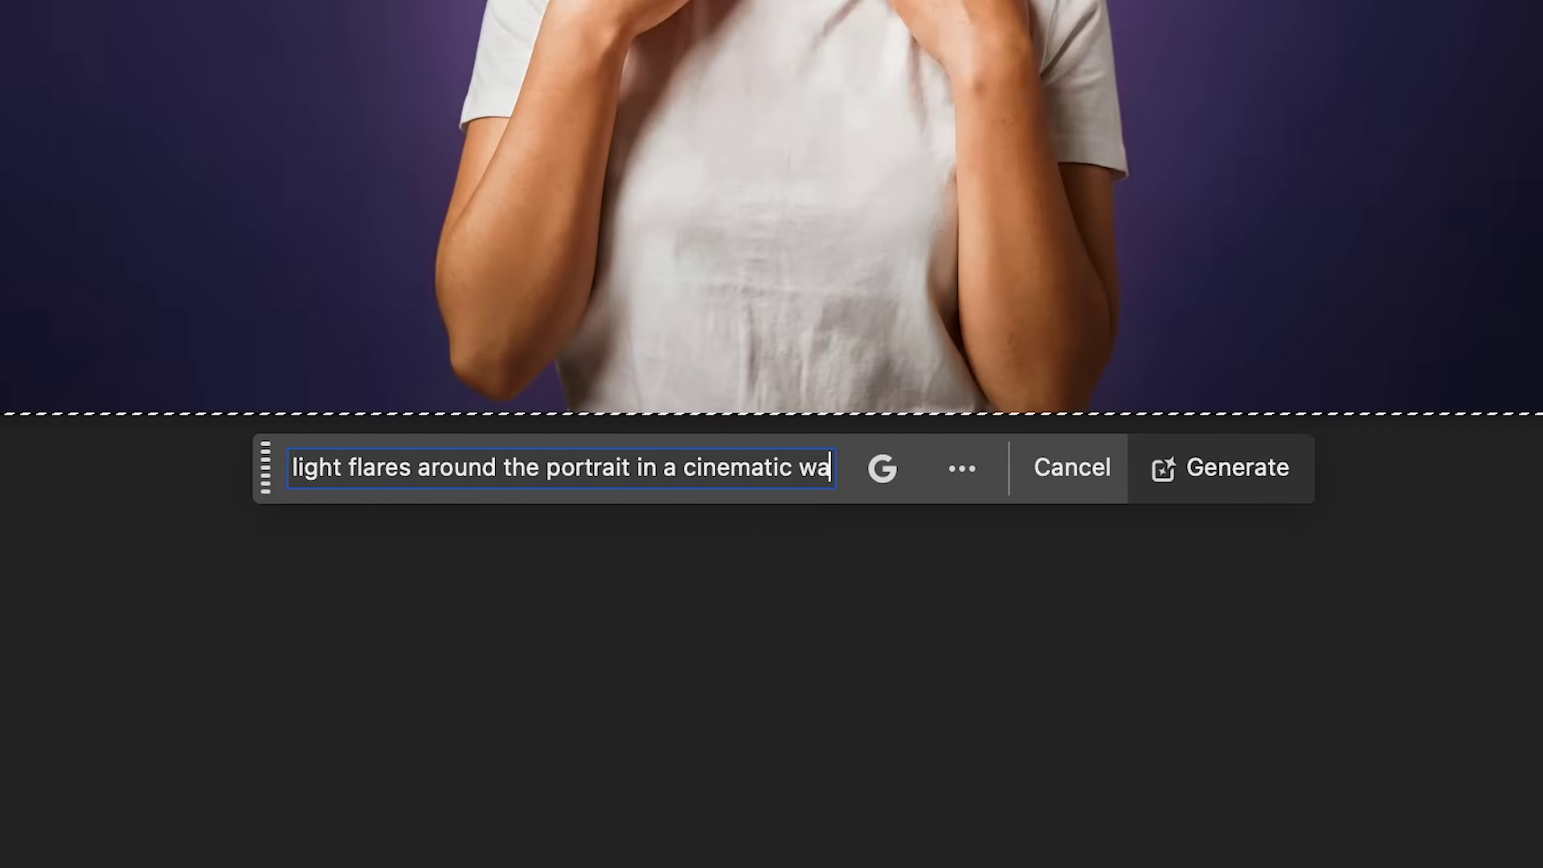
pyautogui.write('s around the edges')
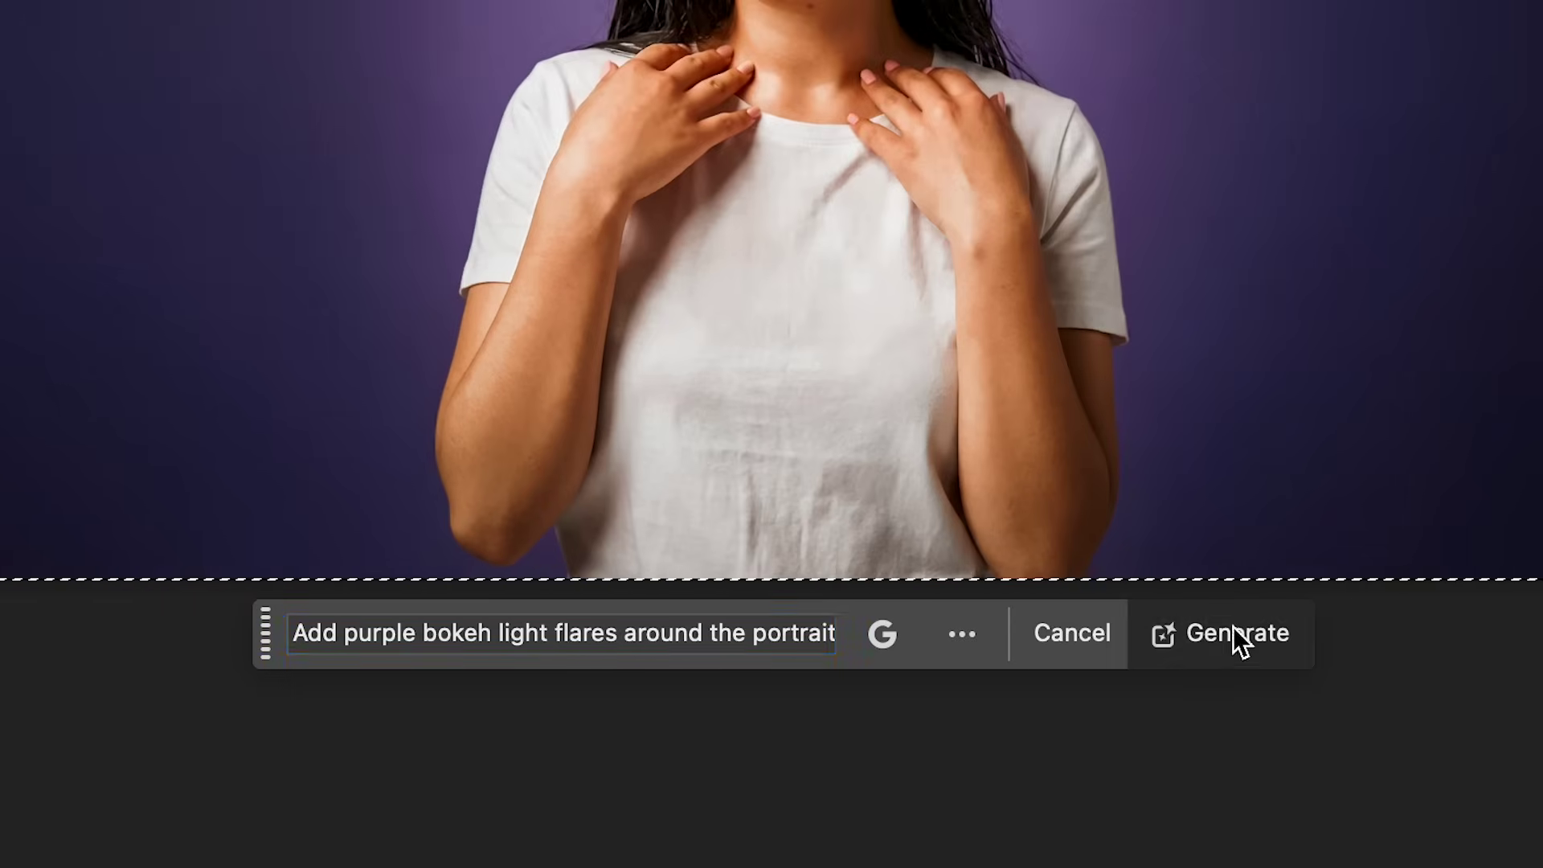
pyautogui.click(1232, 625)
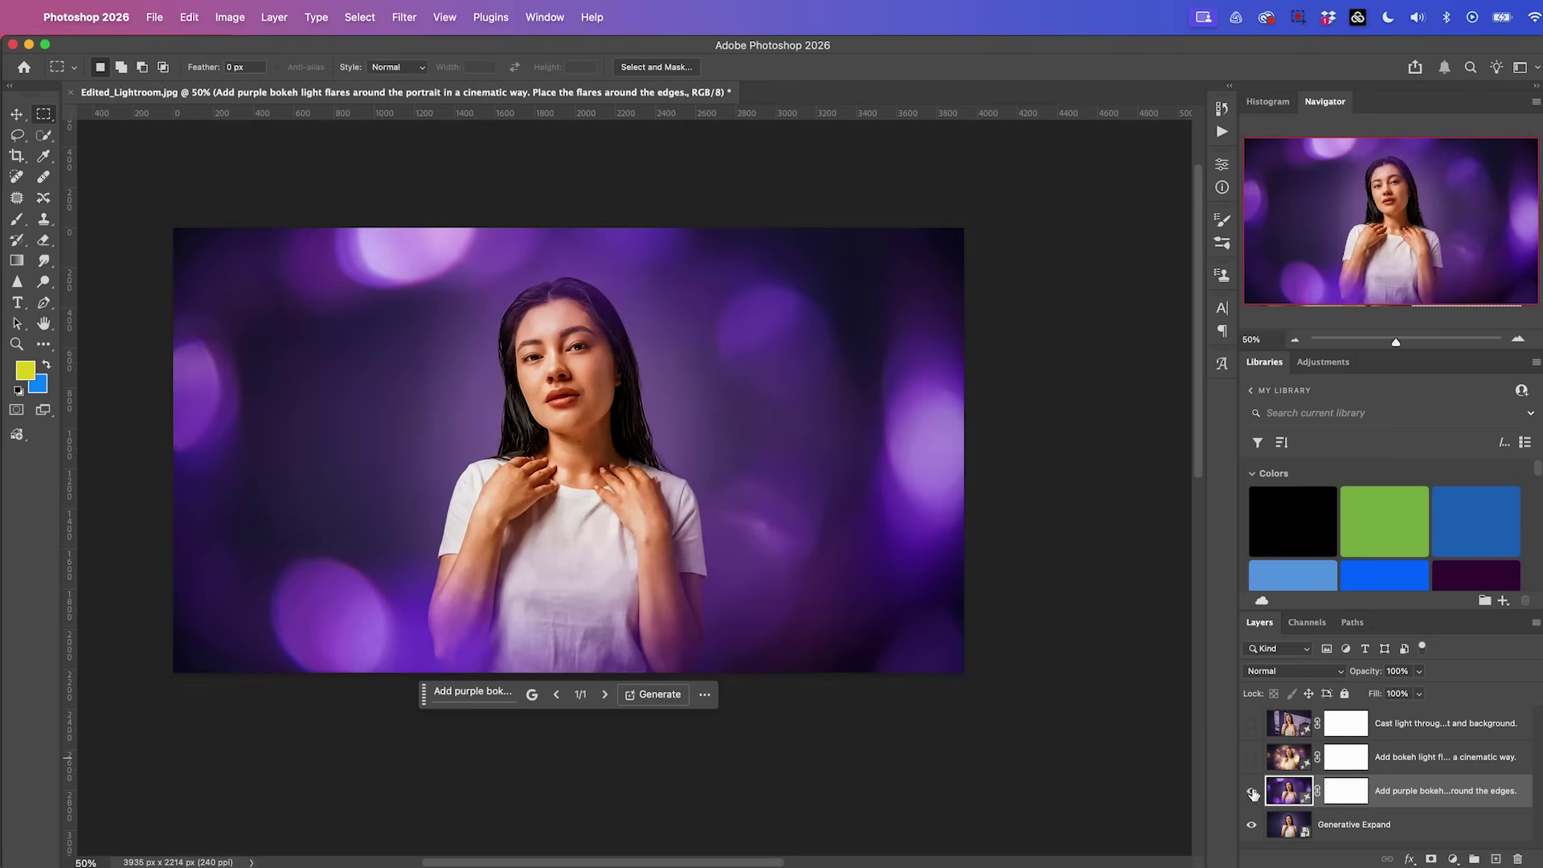
# Step: Toggle layer visibility to compare the purple bokeh, golden bokeh and window-blind variations
pyautogui.click(1252, 793)
pyautogui.click(1252, 758)
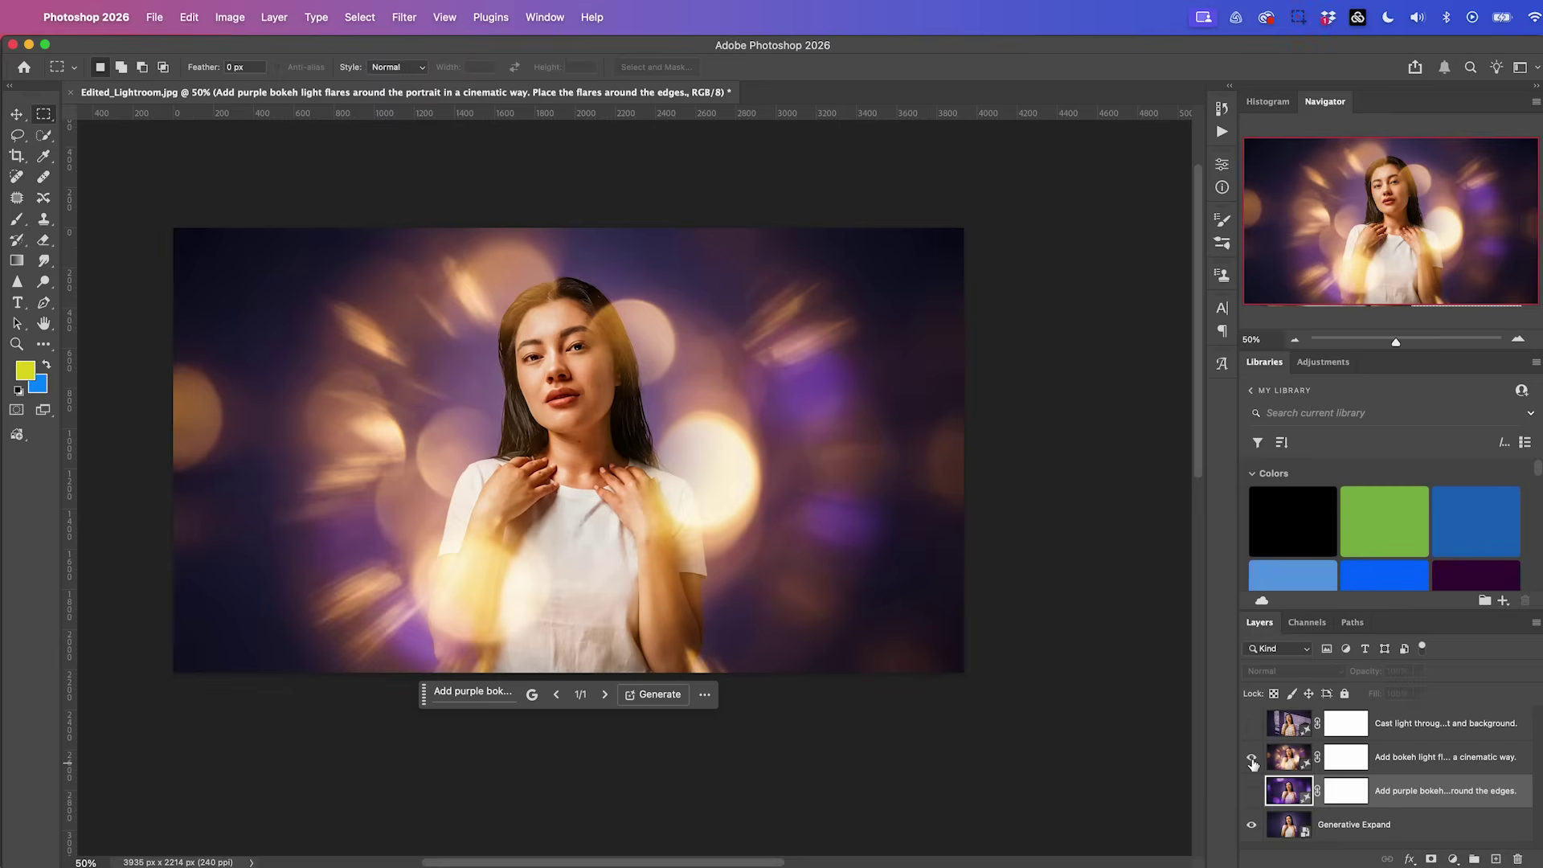
pyautogui.click(1252, 758)
pyautogui.click(1251, 725)
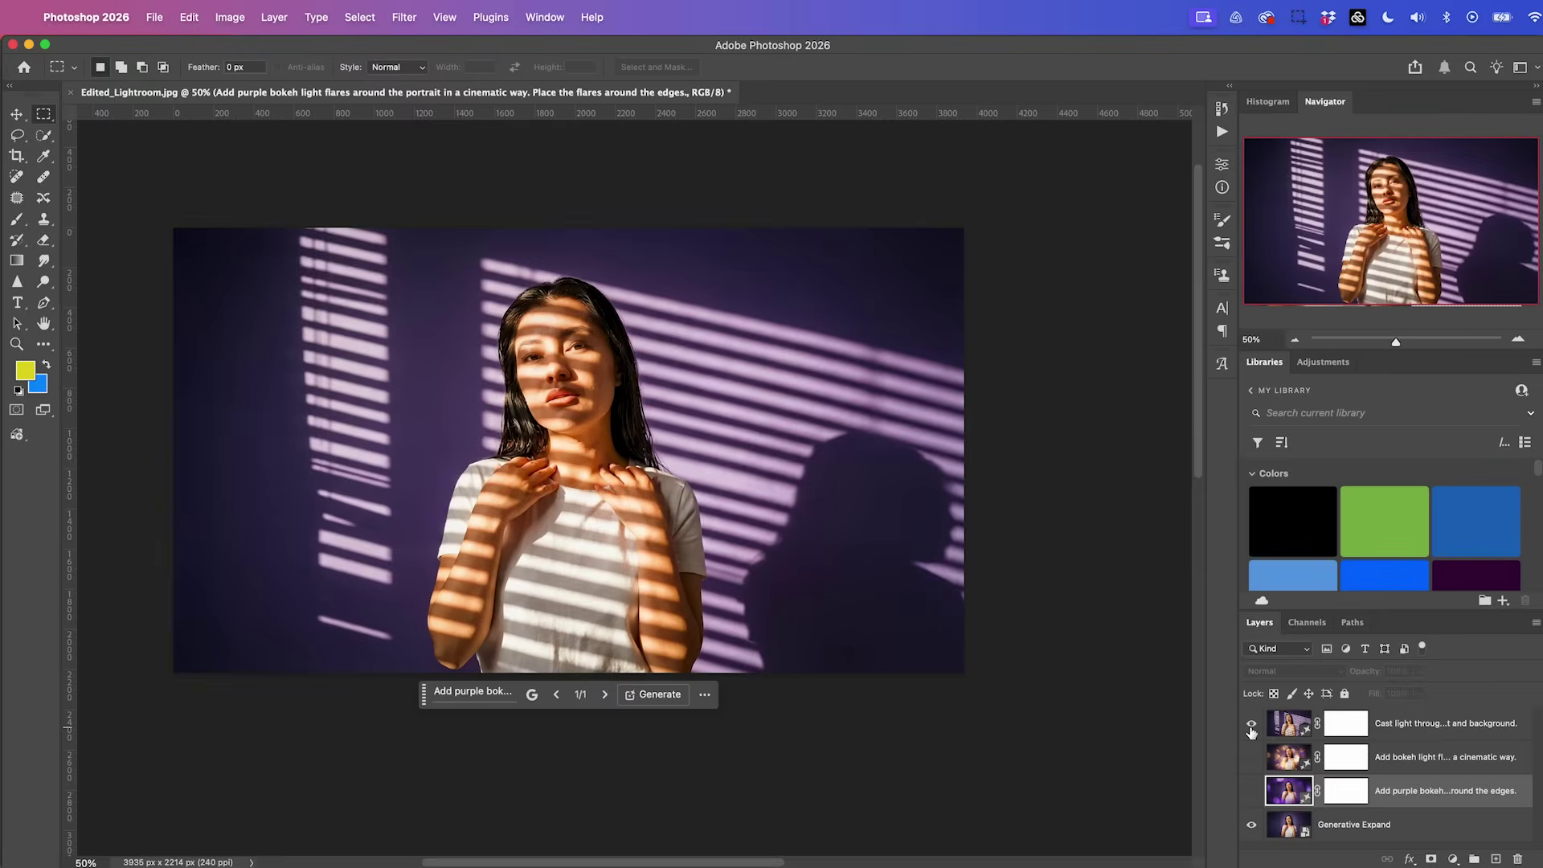
pyautogui.click(1251, 725)
pyautogui.click(1252, 758)
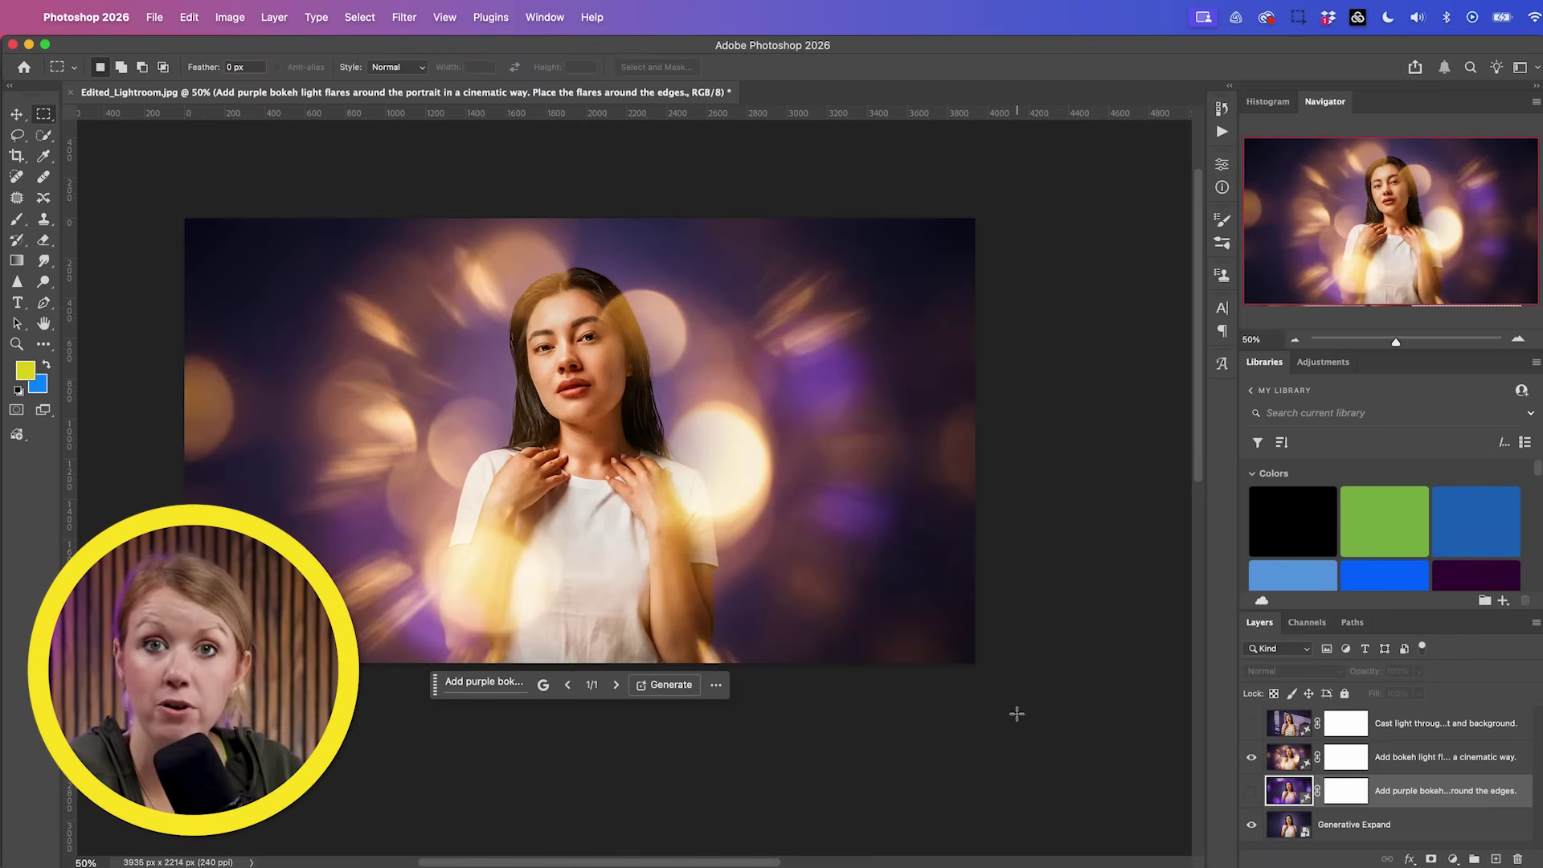
pyautogui.scroll(1, 1016, 713)
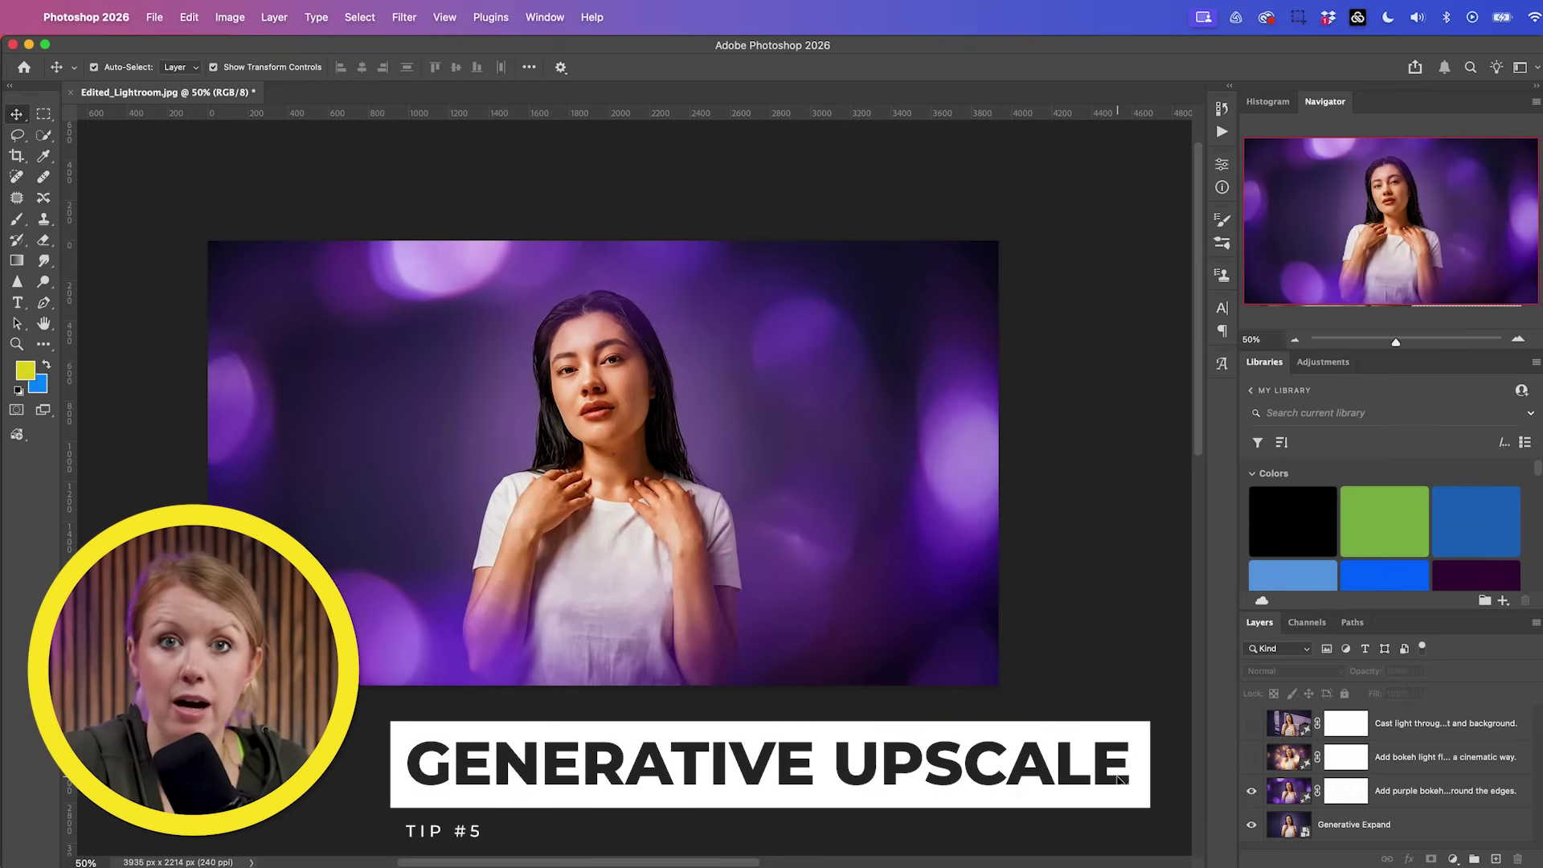
pyautogui.press('super+equal')
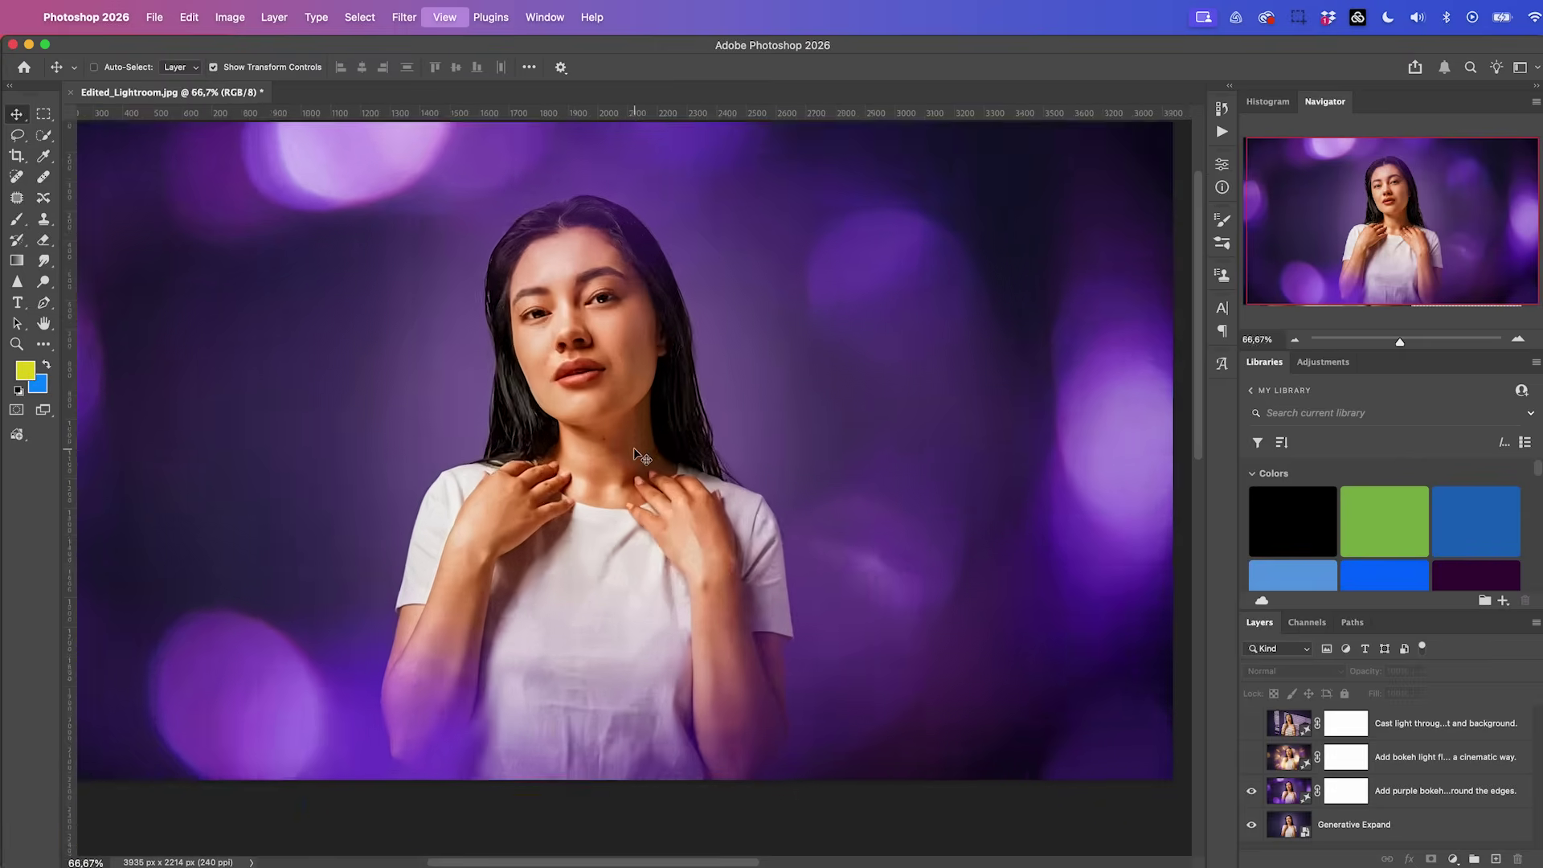
pyautogui.press('super+equal')
pyautogui.press('super+equal')
pyautogui.press('super+equal')
pyautogui.press('super+equal')
pyautogui.moveTo(541, 265); pyautogui.dragTo(633, 242)
pyautogui.press('super+equal')
pyautogui.press('super+equal')
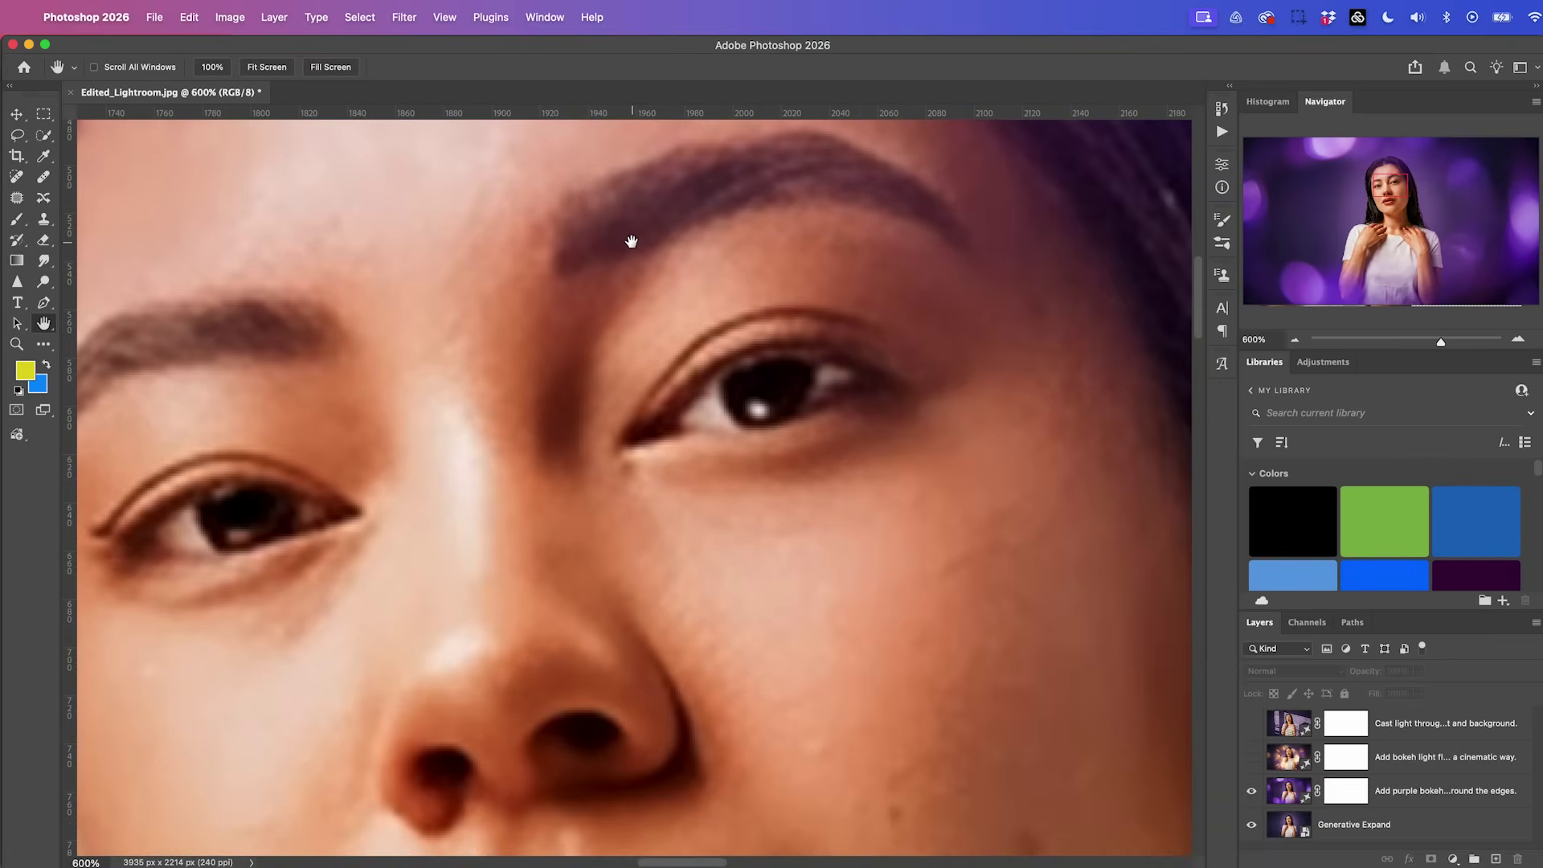
pyautogui.press('super+0')
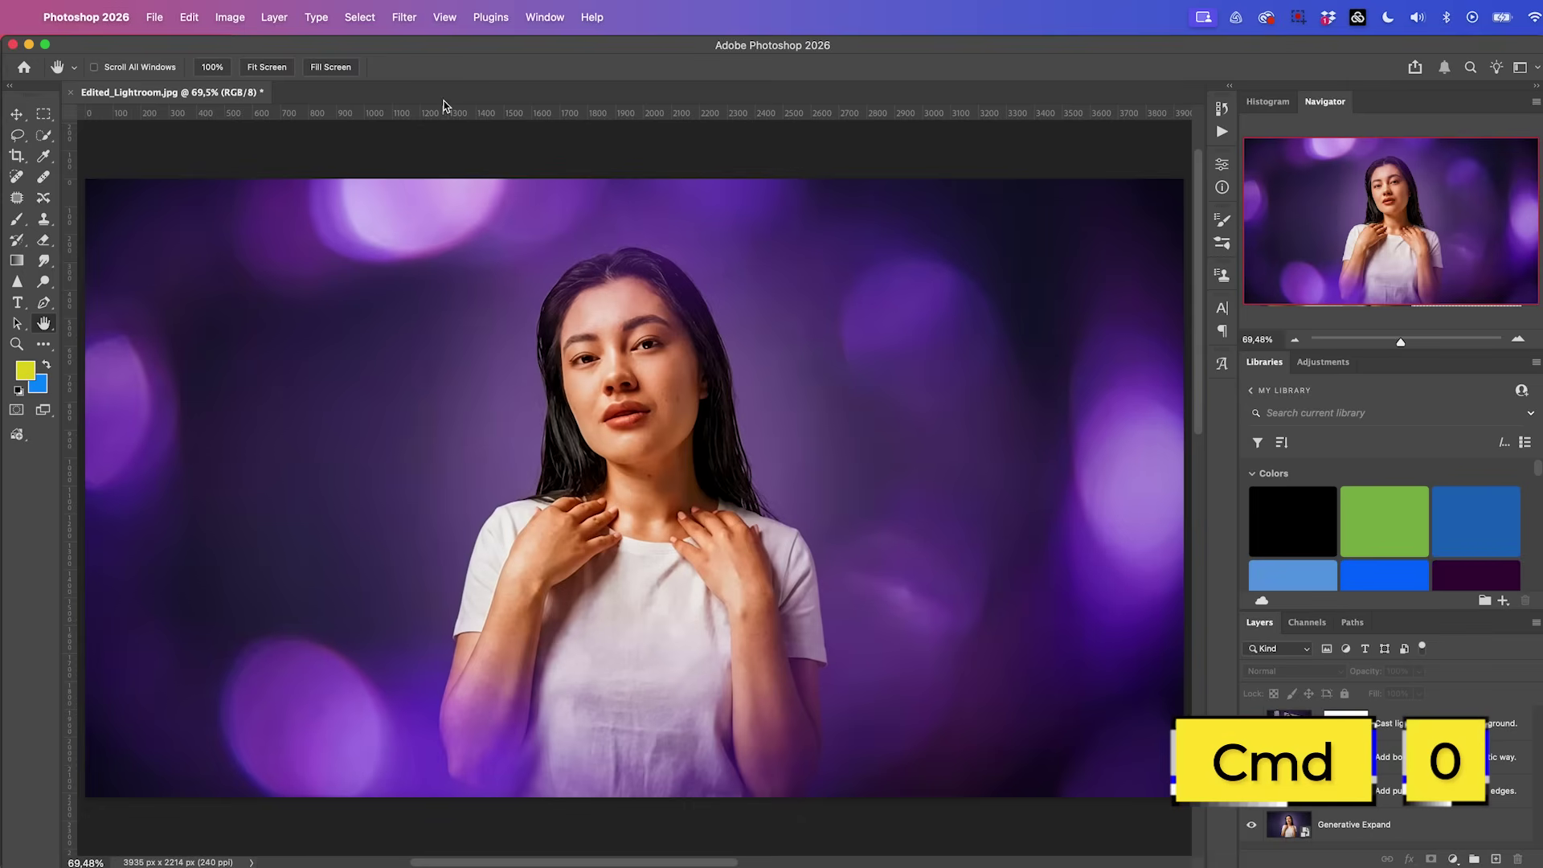
pyautogui.click(1282, 791)
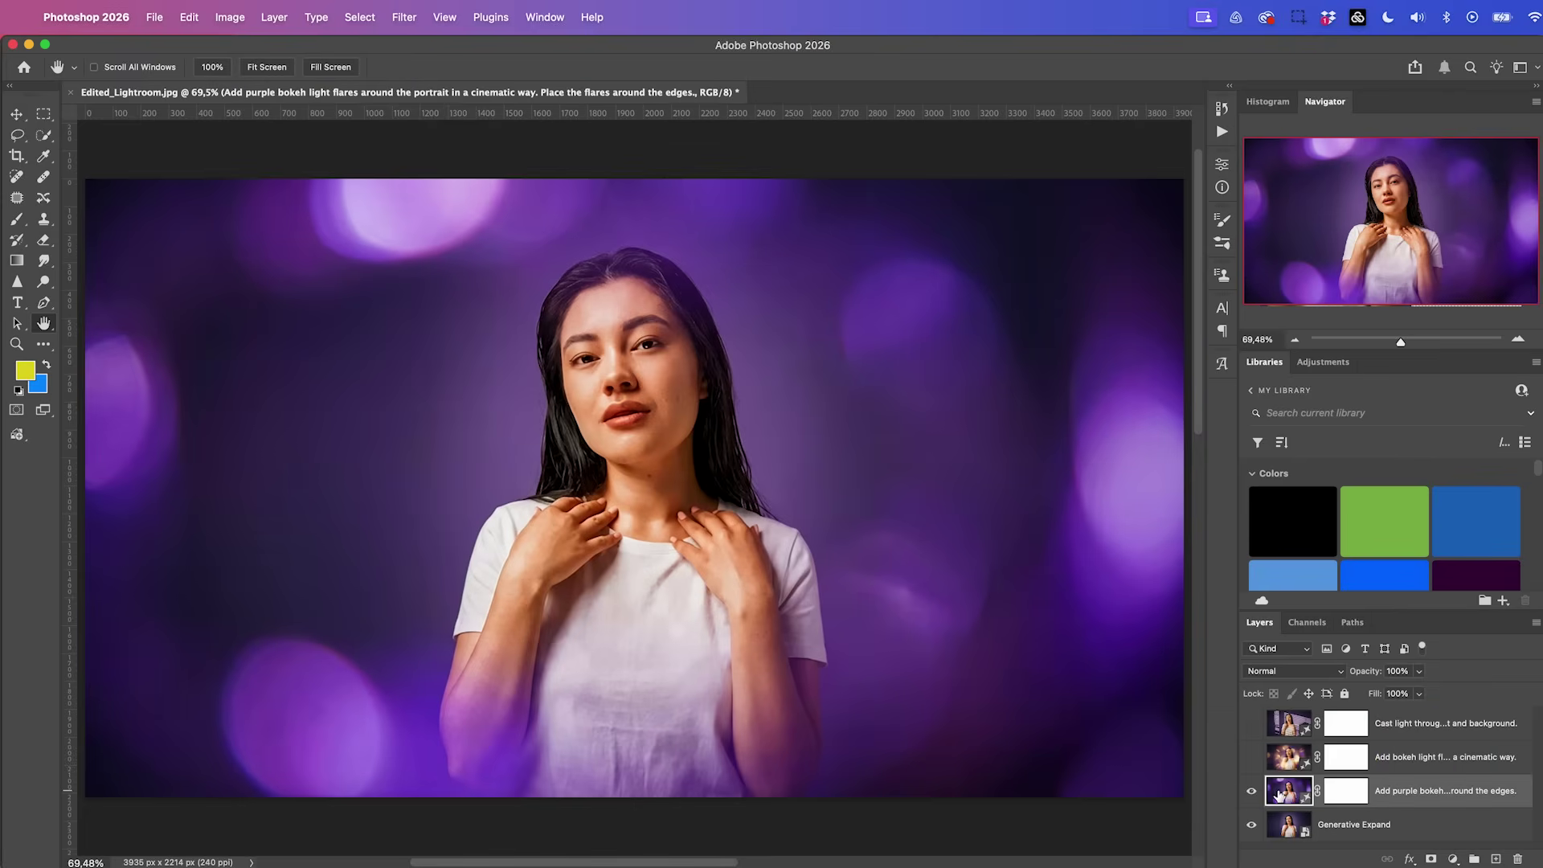
# Step: Run Generative Upscale at 2x with the Topaz Gigapixel model and Face recovery enabled
pyautogui.press('v')
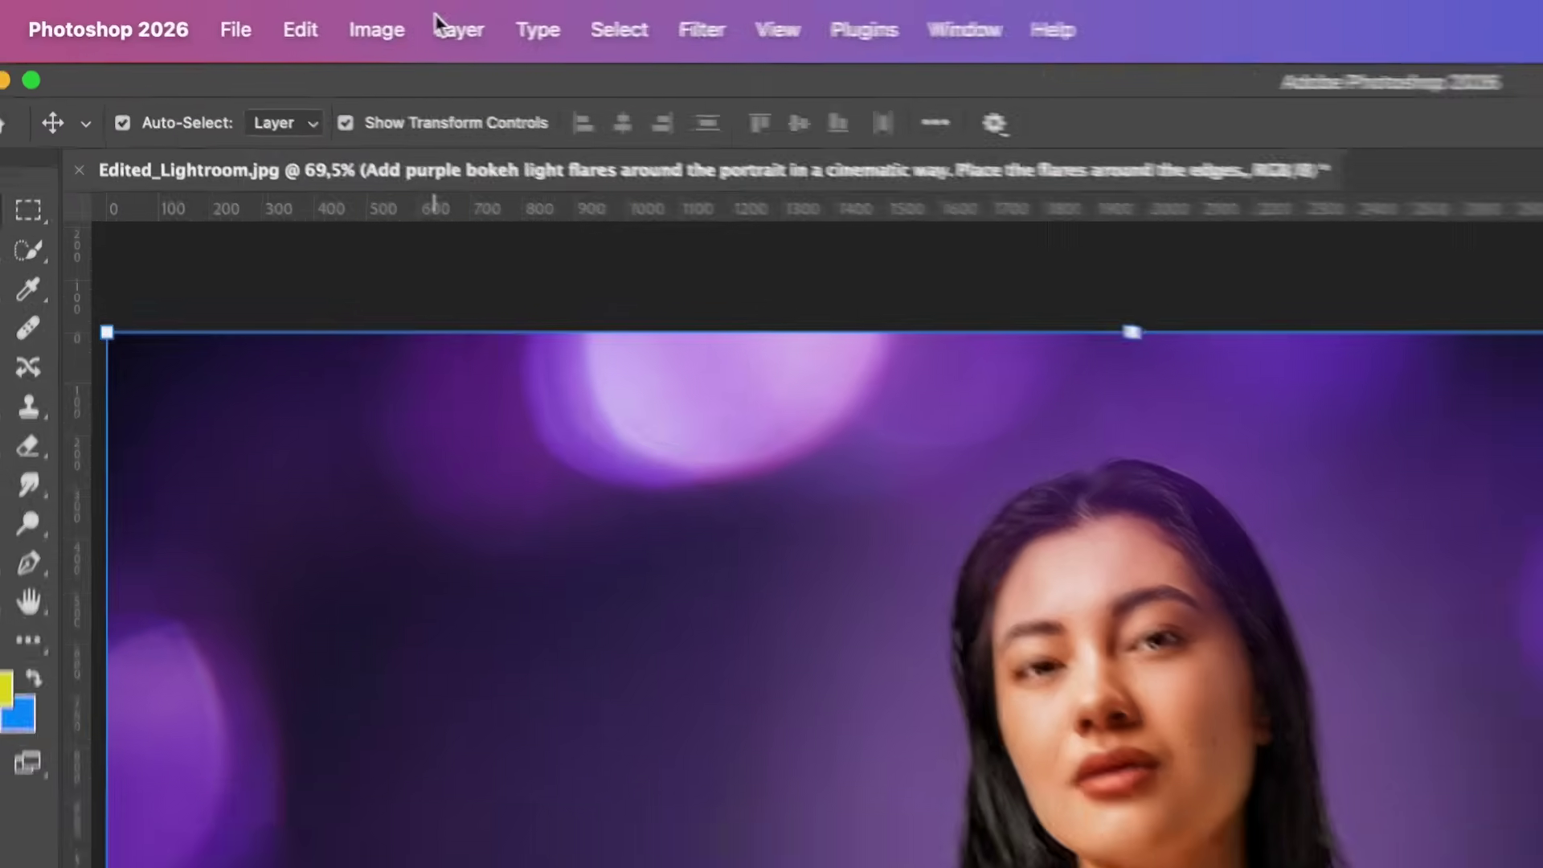
pyautogui.click(384, 30)
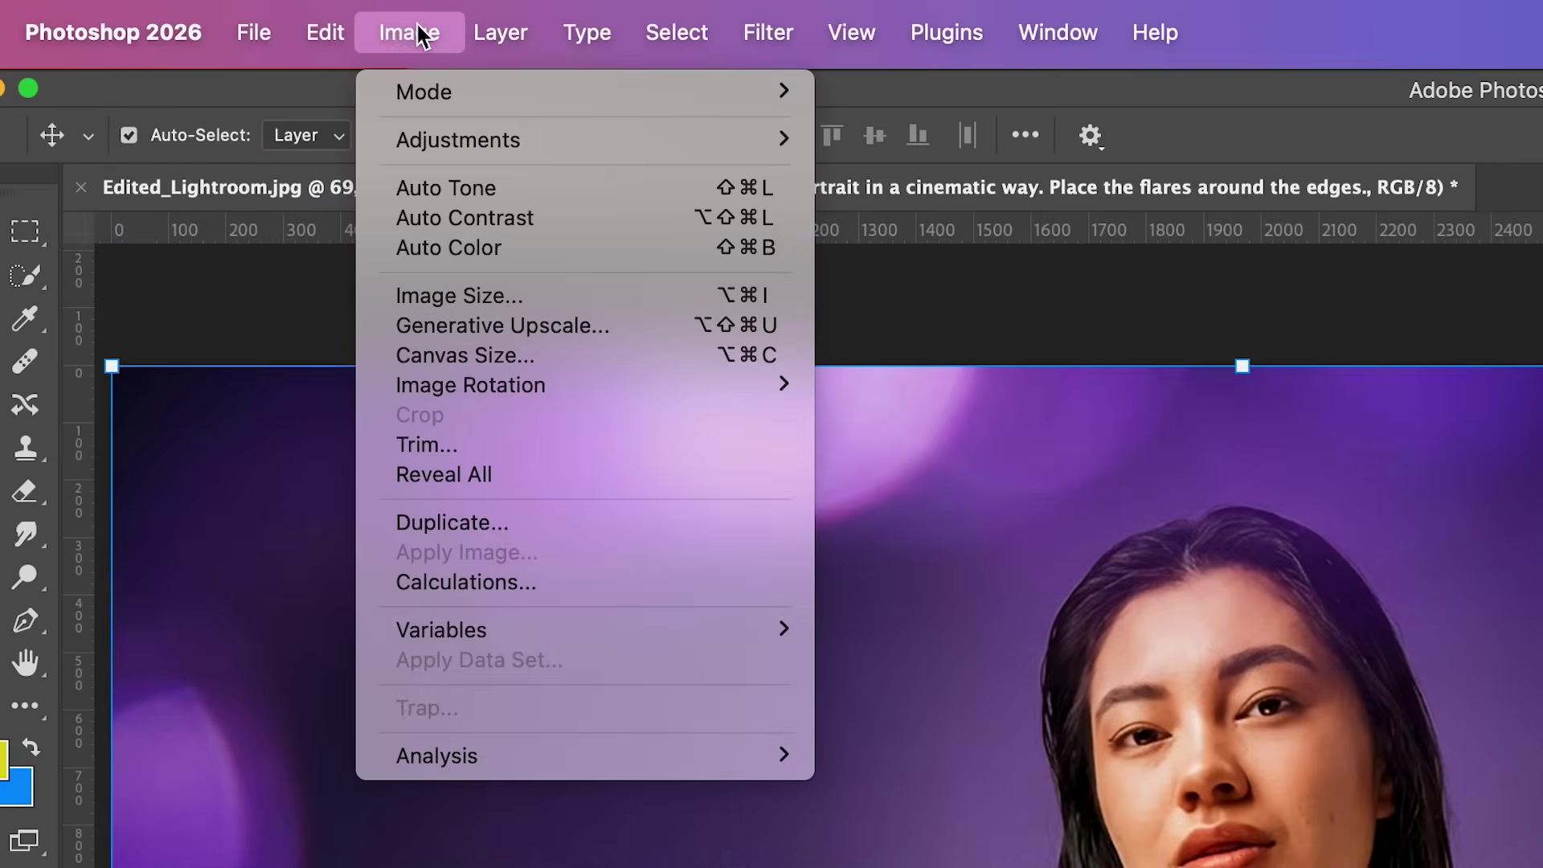
pyautogui.click(585, 340)
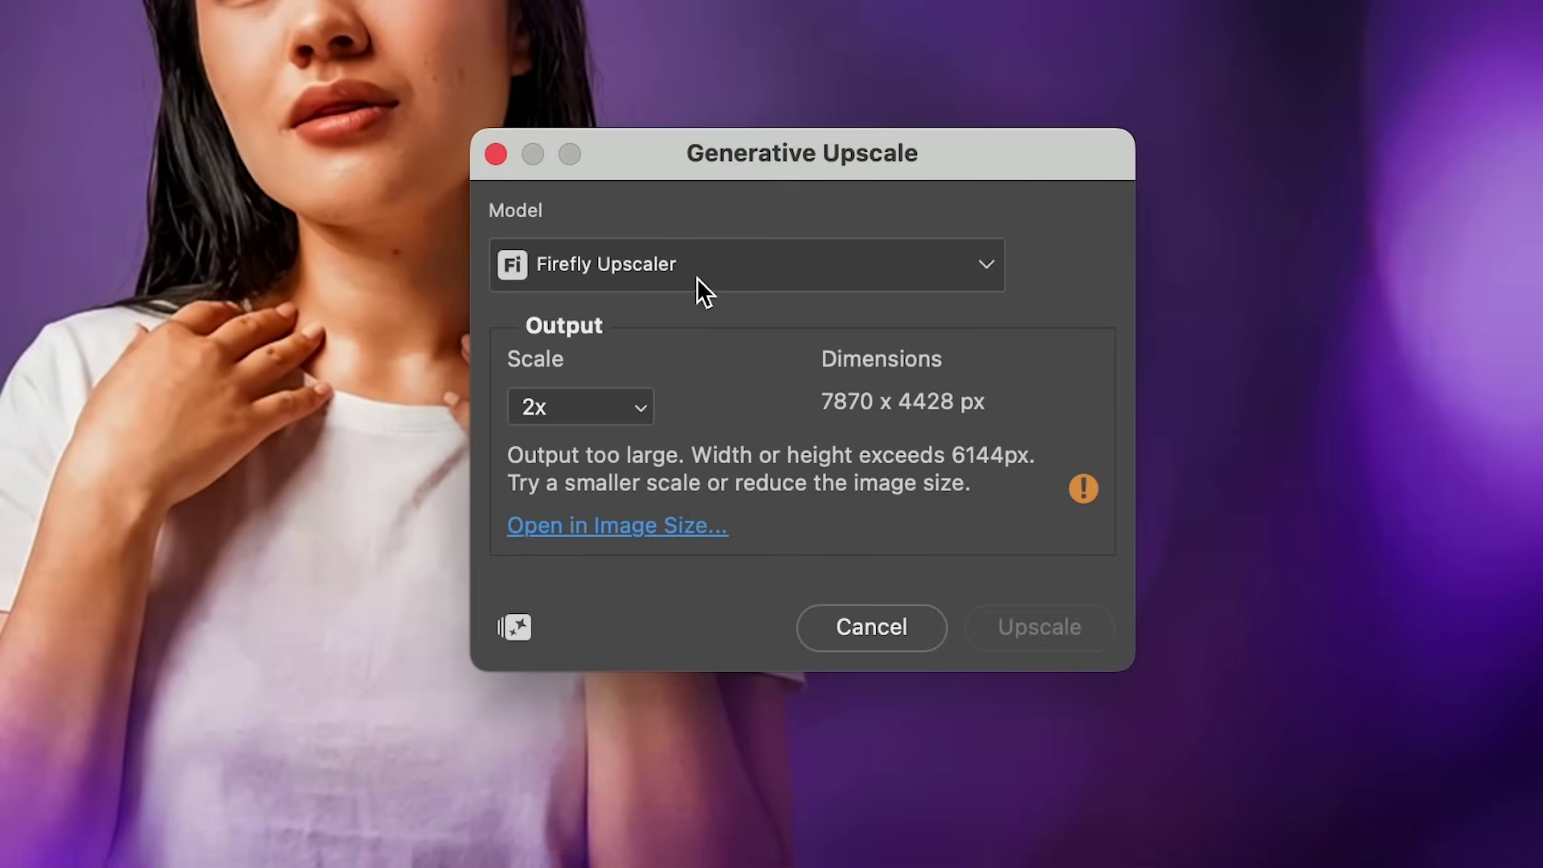
pyautogui.click(683, 265)
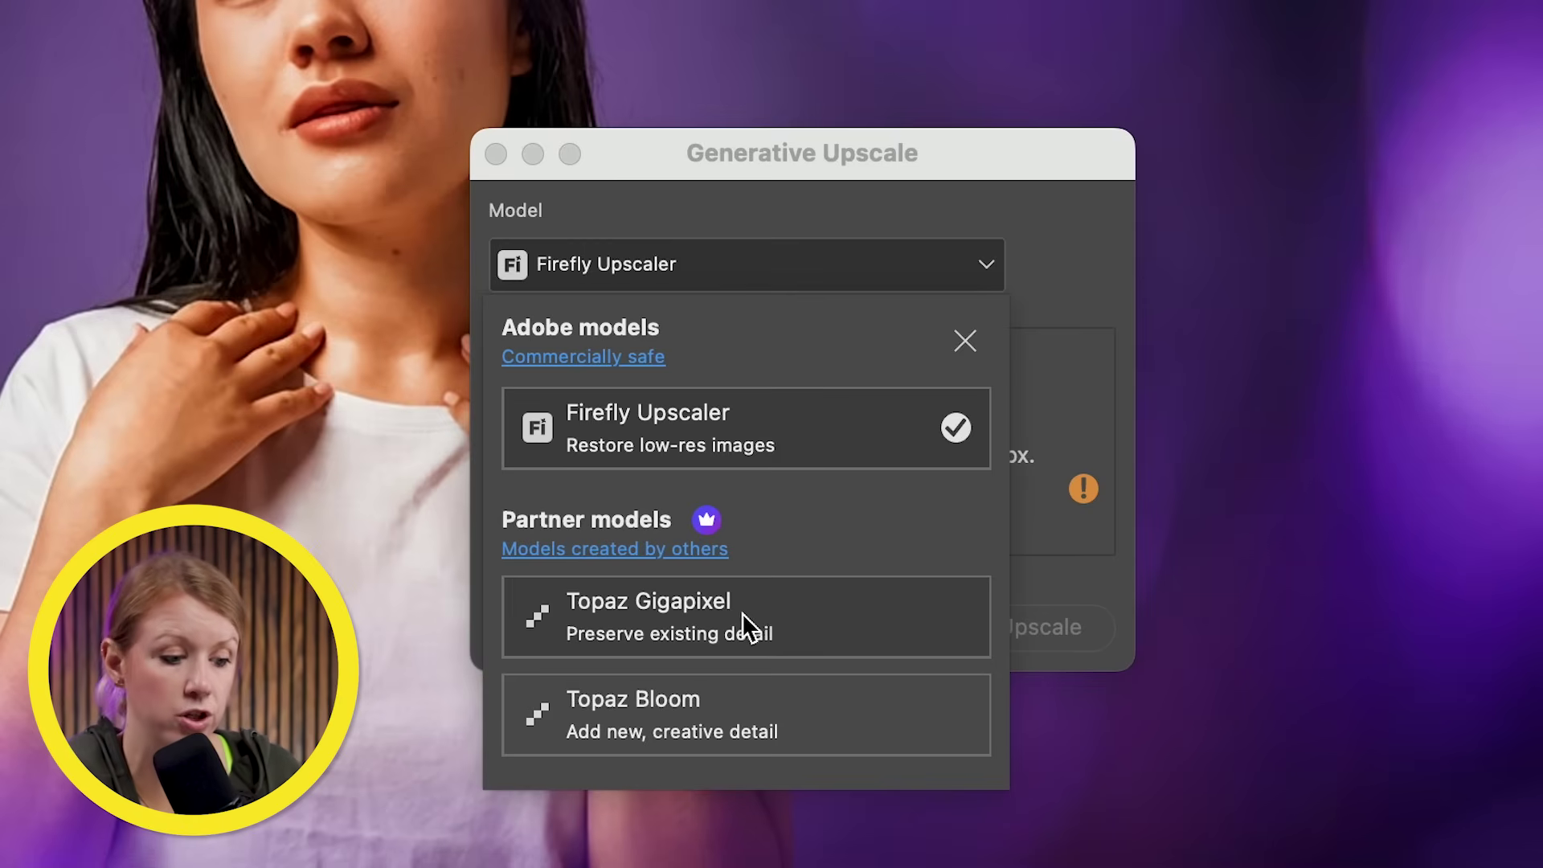
pyautogui.click(742, 621)
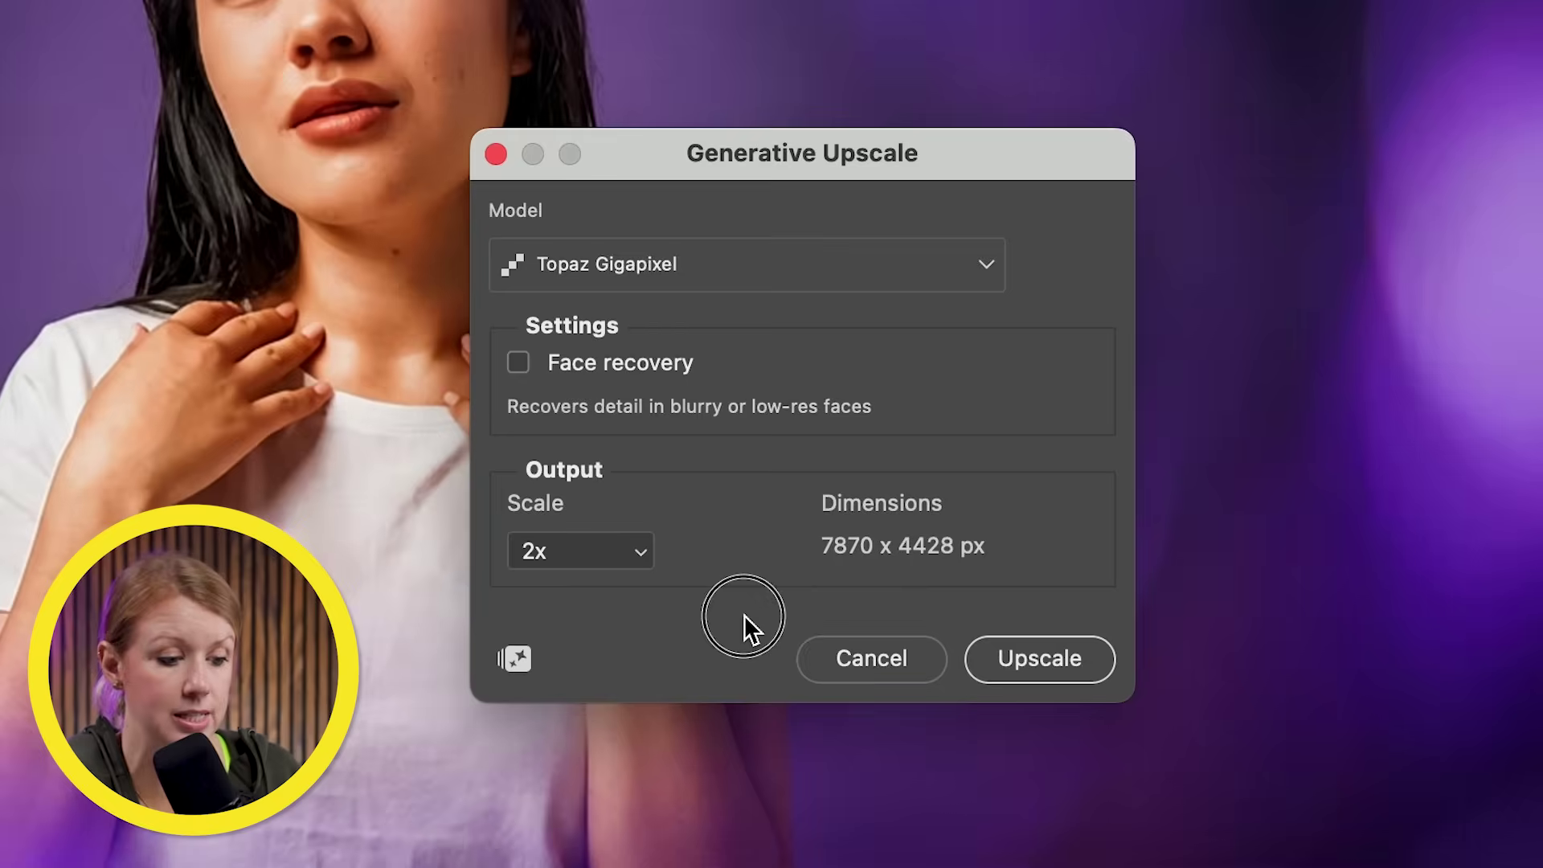
pyautogui.click(522, 367)
pyautogui.click(639, 553)
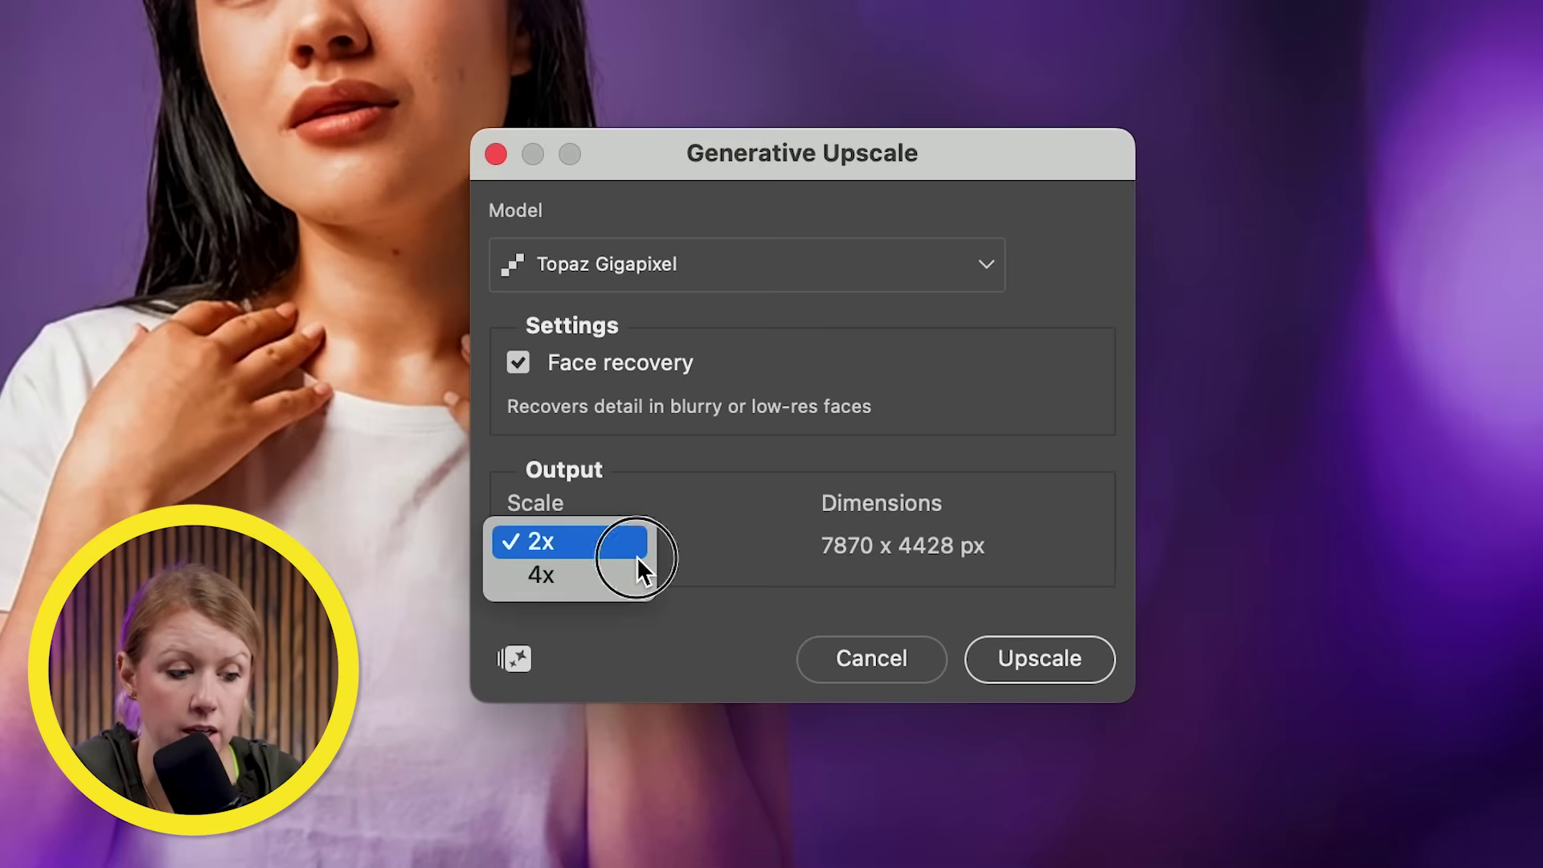
pyautogui.click(592, 549)
pyautogui.click(1056, 670)
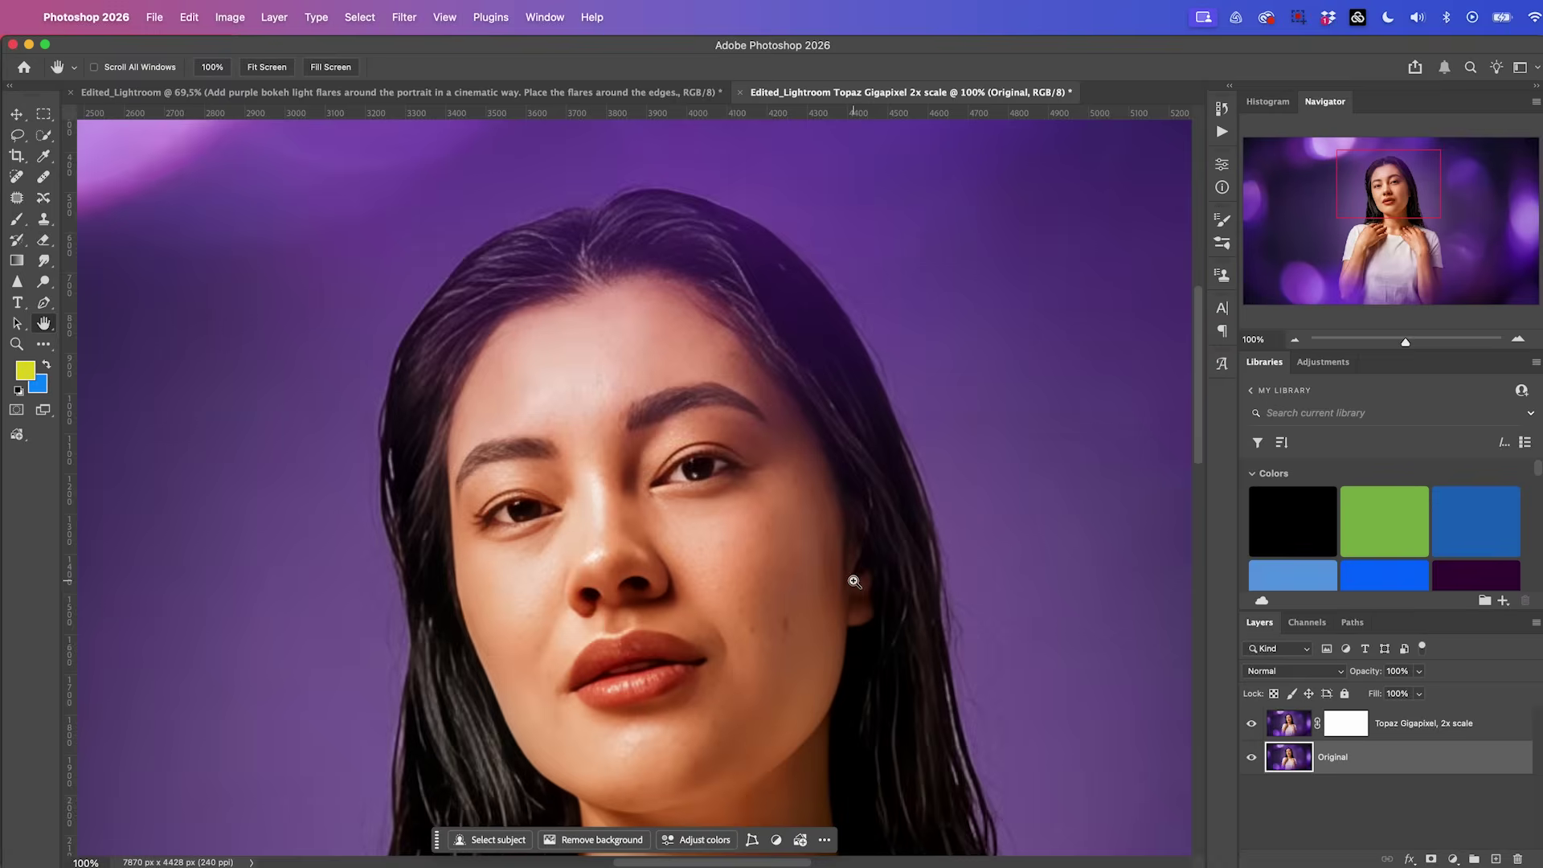
pyautogui.click(854, 581)
pyautogui.click(853, 582)
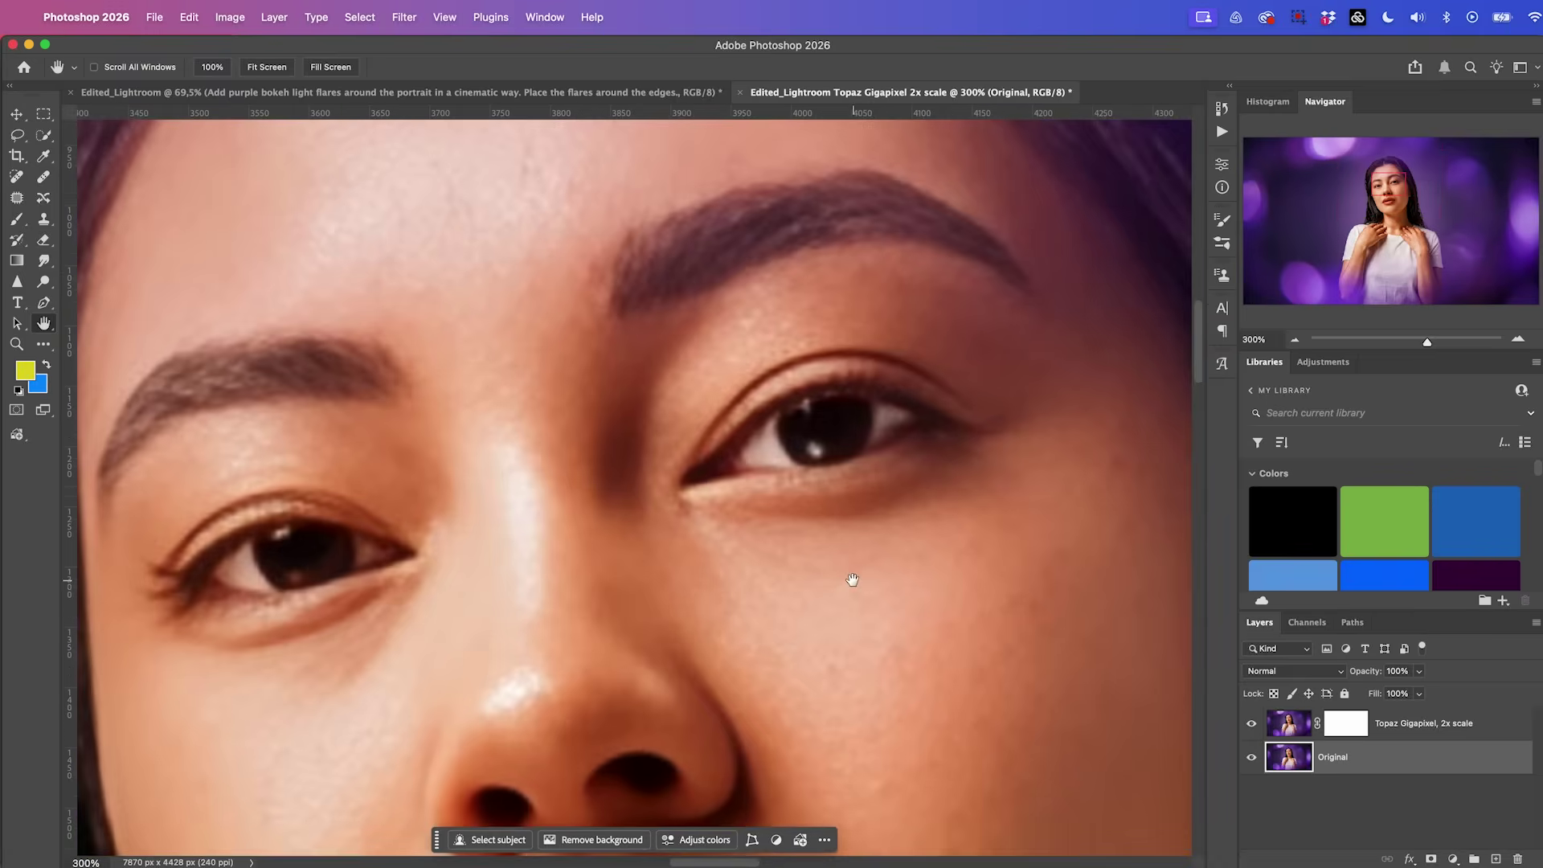
pyautogui.click(1251, 723)
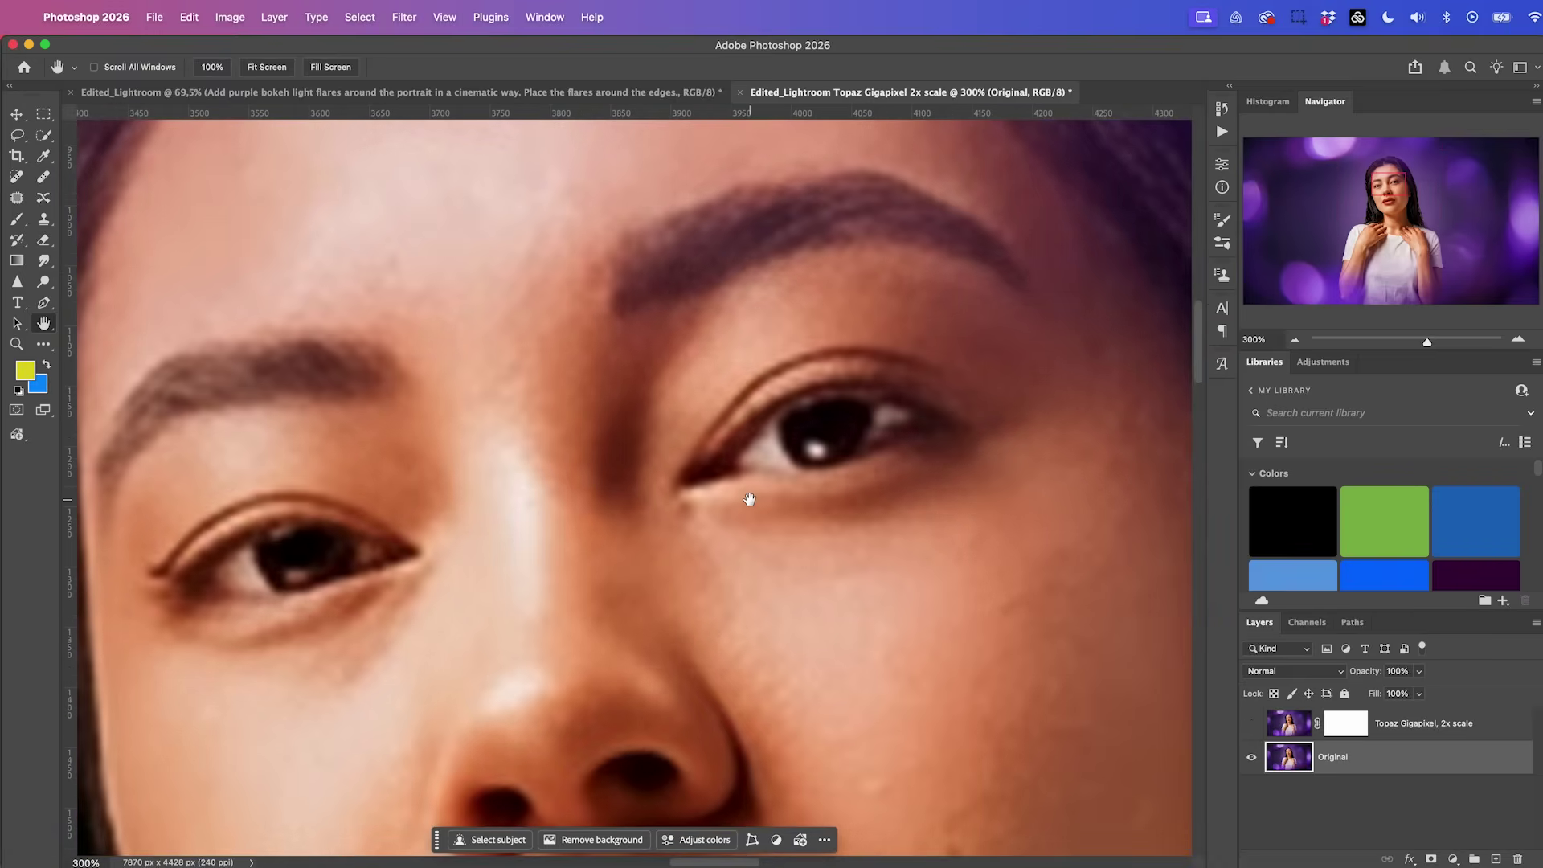
pyautogui.click(1251, 725)
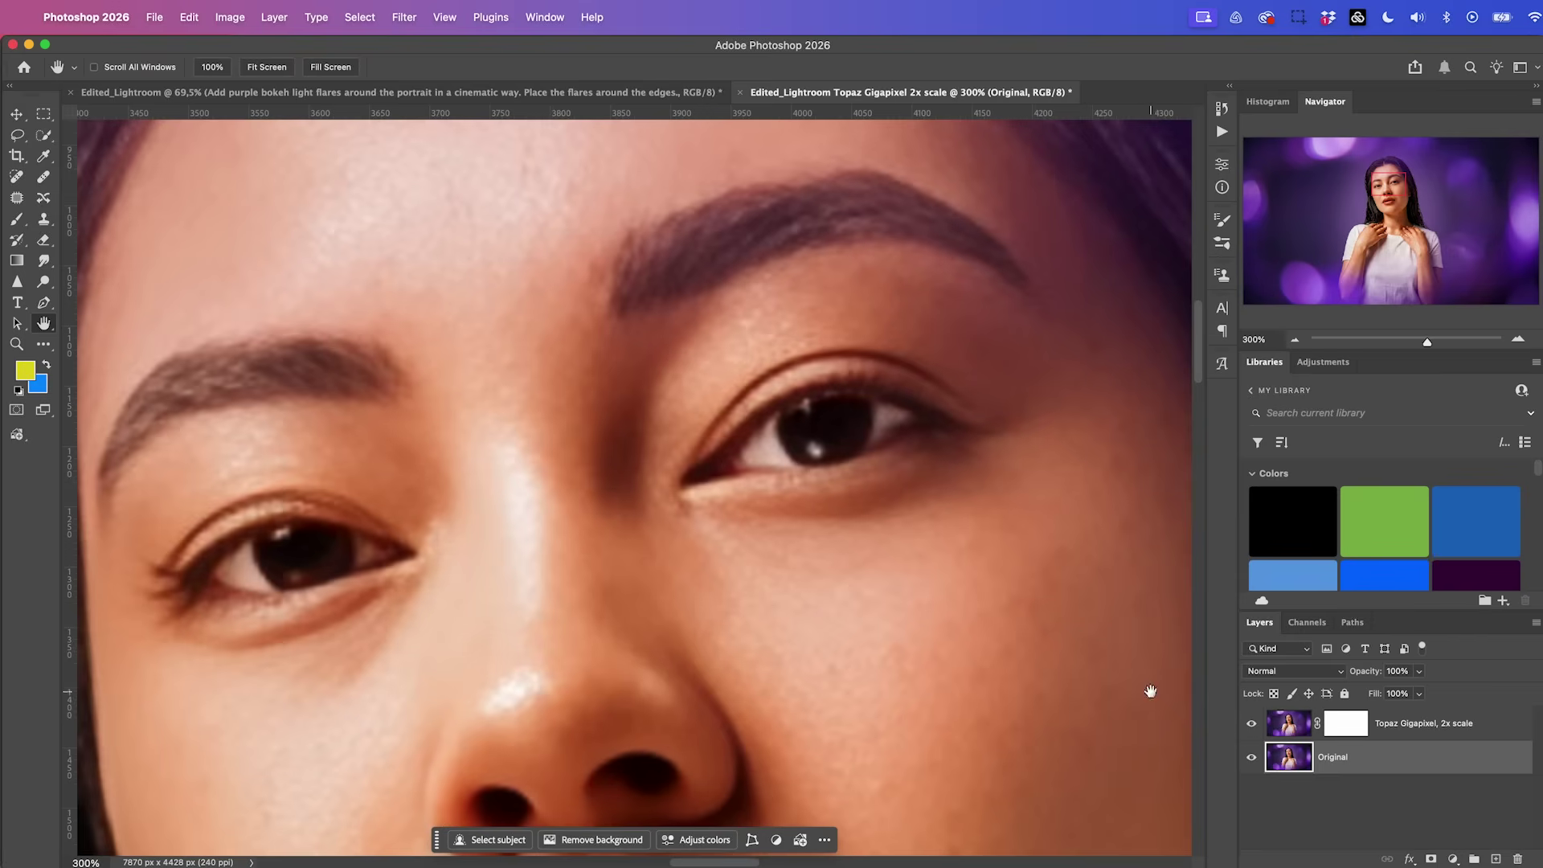
pyautogui.moveTo(1000, 513); pyautogui.dragTo(999, 499)
pyautogui.keyDown('alt'); pyautogui.click(1001, 502); pyautogui.keyUp('alt')
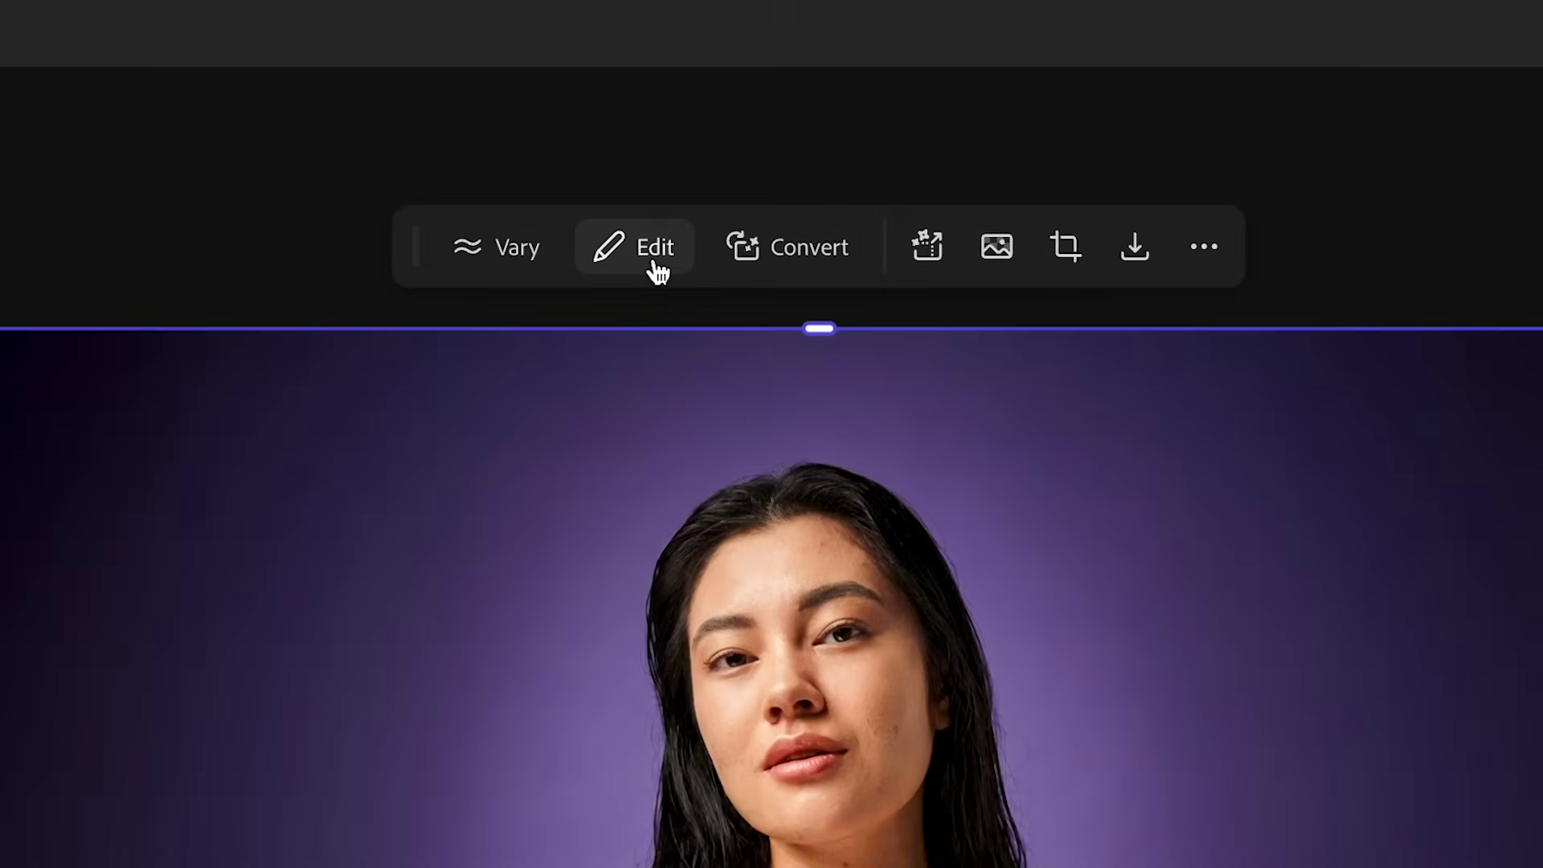
# Step: Open the Edit menu of AI options for the portrait on the board
pyautogui.click(641, 123)
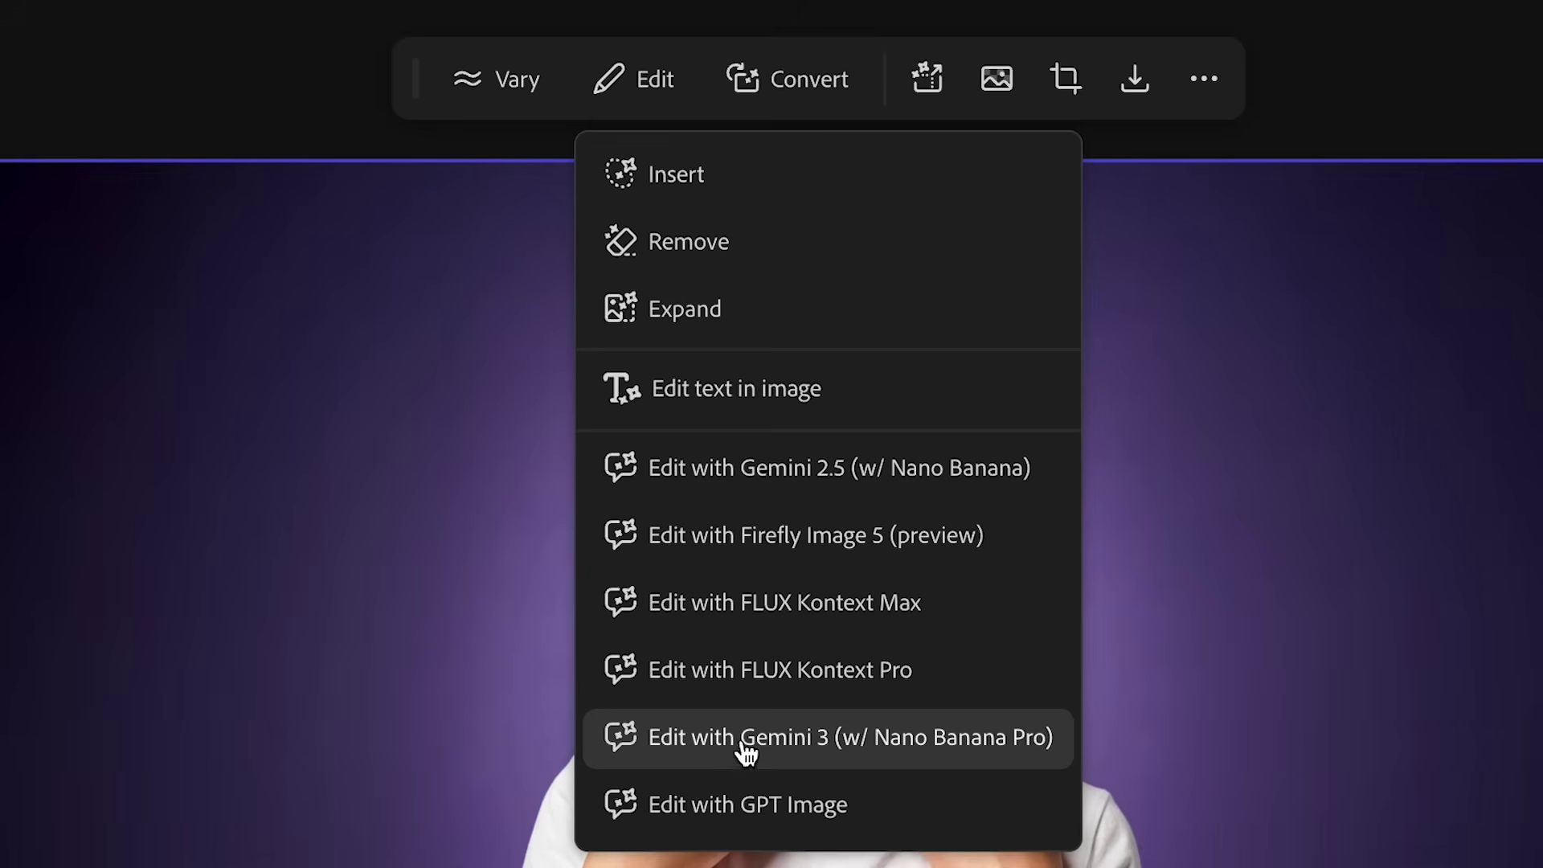
# Step: Edit with Gemini 3 using 'Cast light through window blinds on our portrait and background' and place the result
pyautogui.click(724, 743)
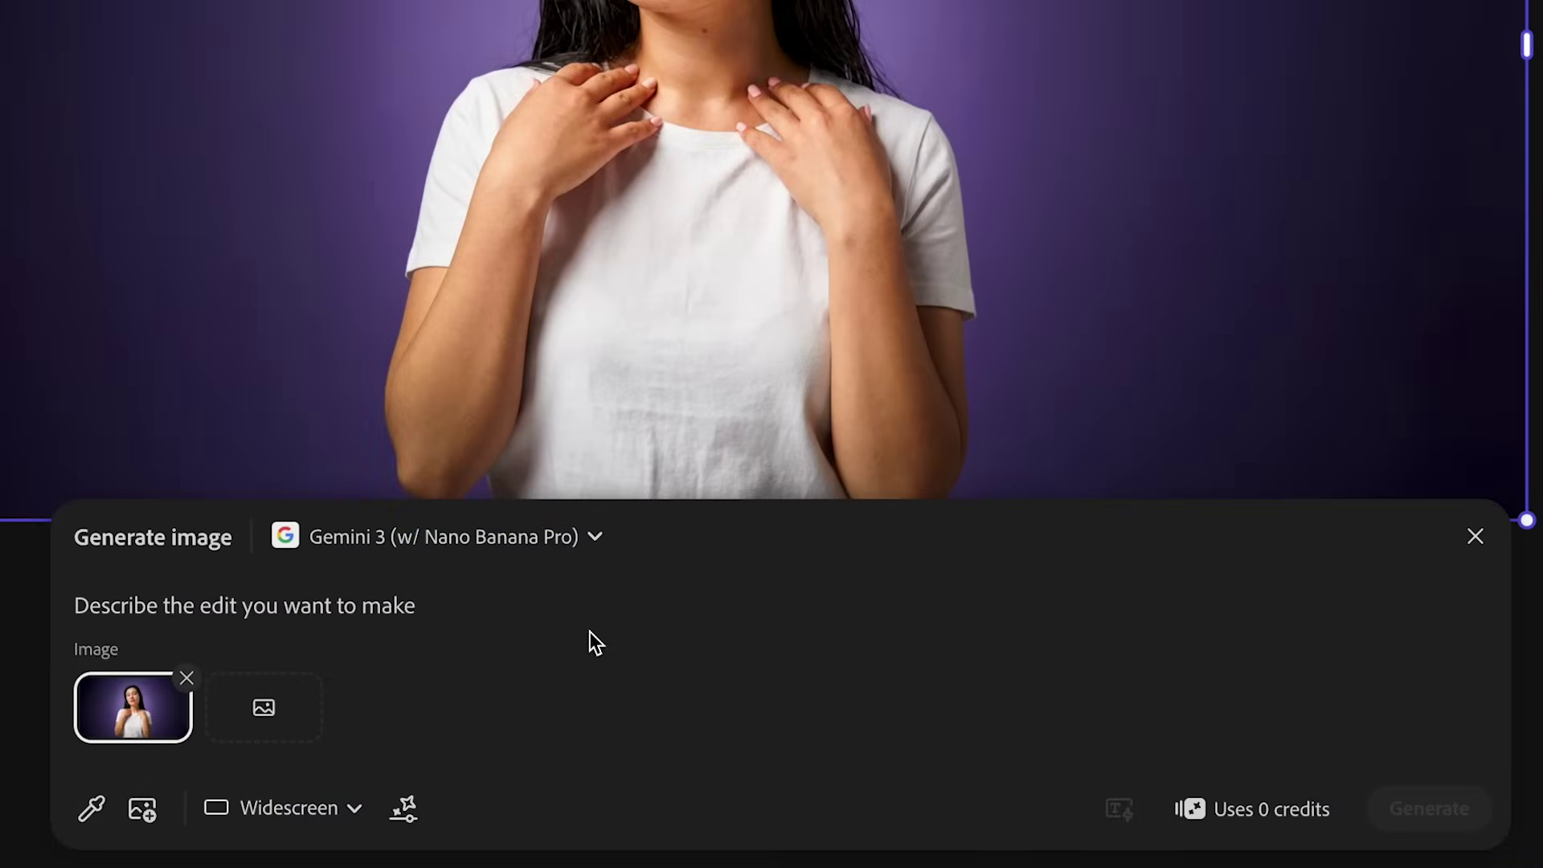
pyautogui.click(221, 617)
pyautogui.write('Cast light through window blinds on our portrait and background')
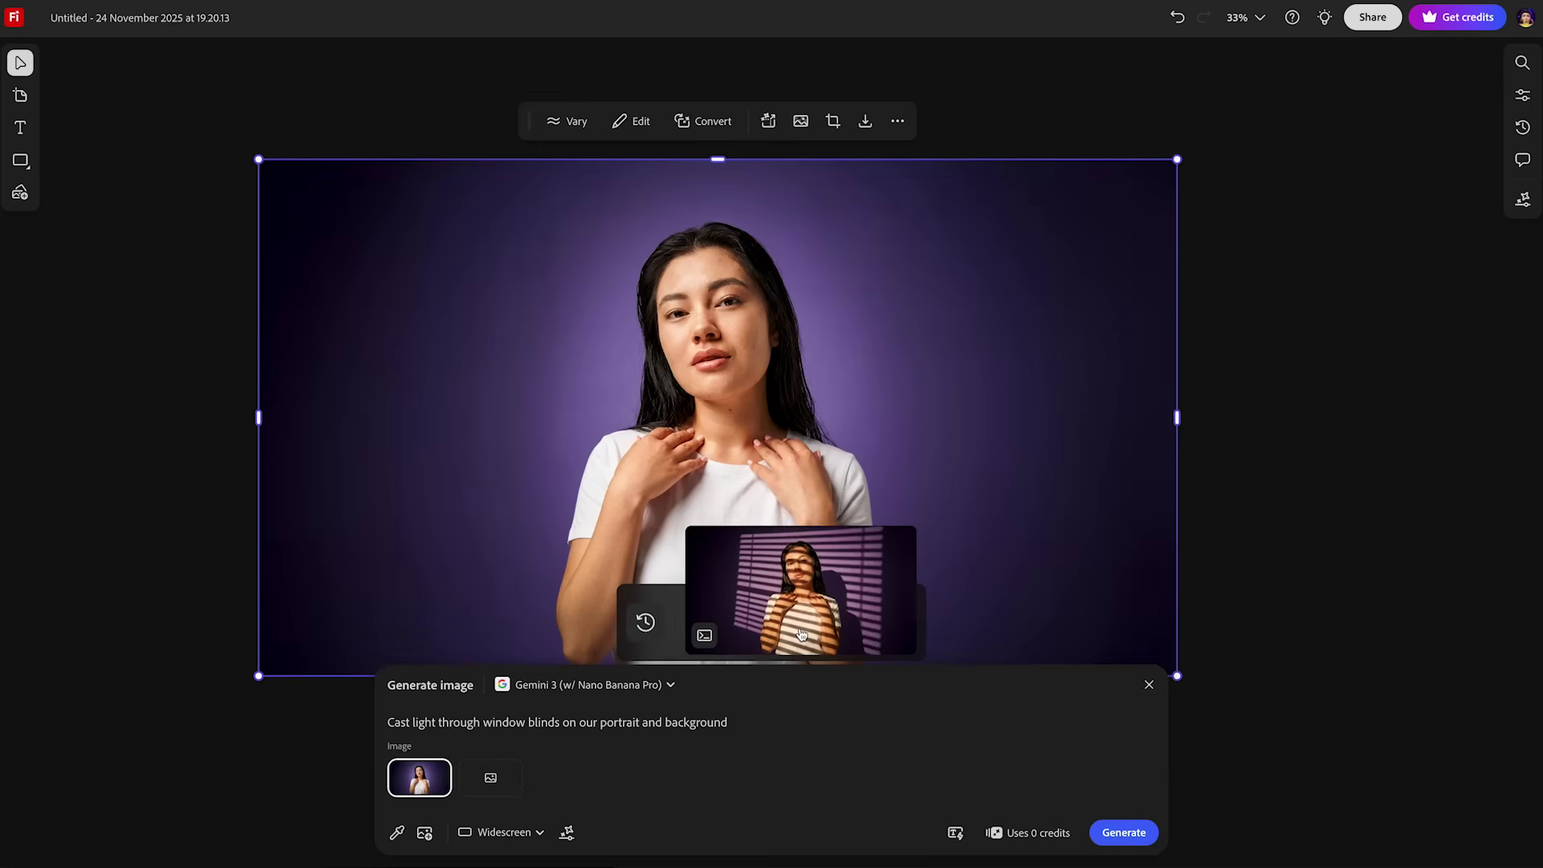
pyautogui.click(896, 577)
pyautogui.moveTo(895, 577); pyautogui.dragTo(1211, 185)
# Step: Enlarge the window-blinds image, shrink the original, and arrange them side by side
pyautogui.hscroll(5, 1251, 319)
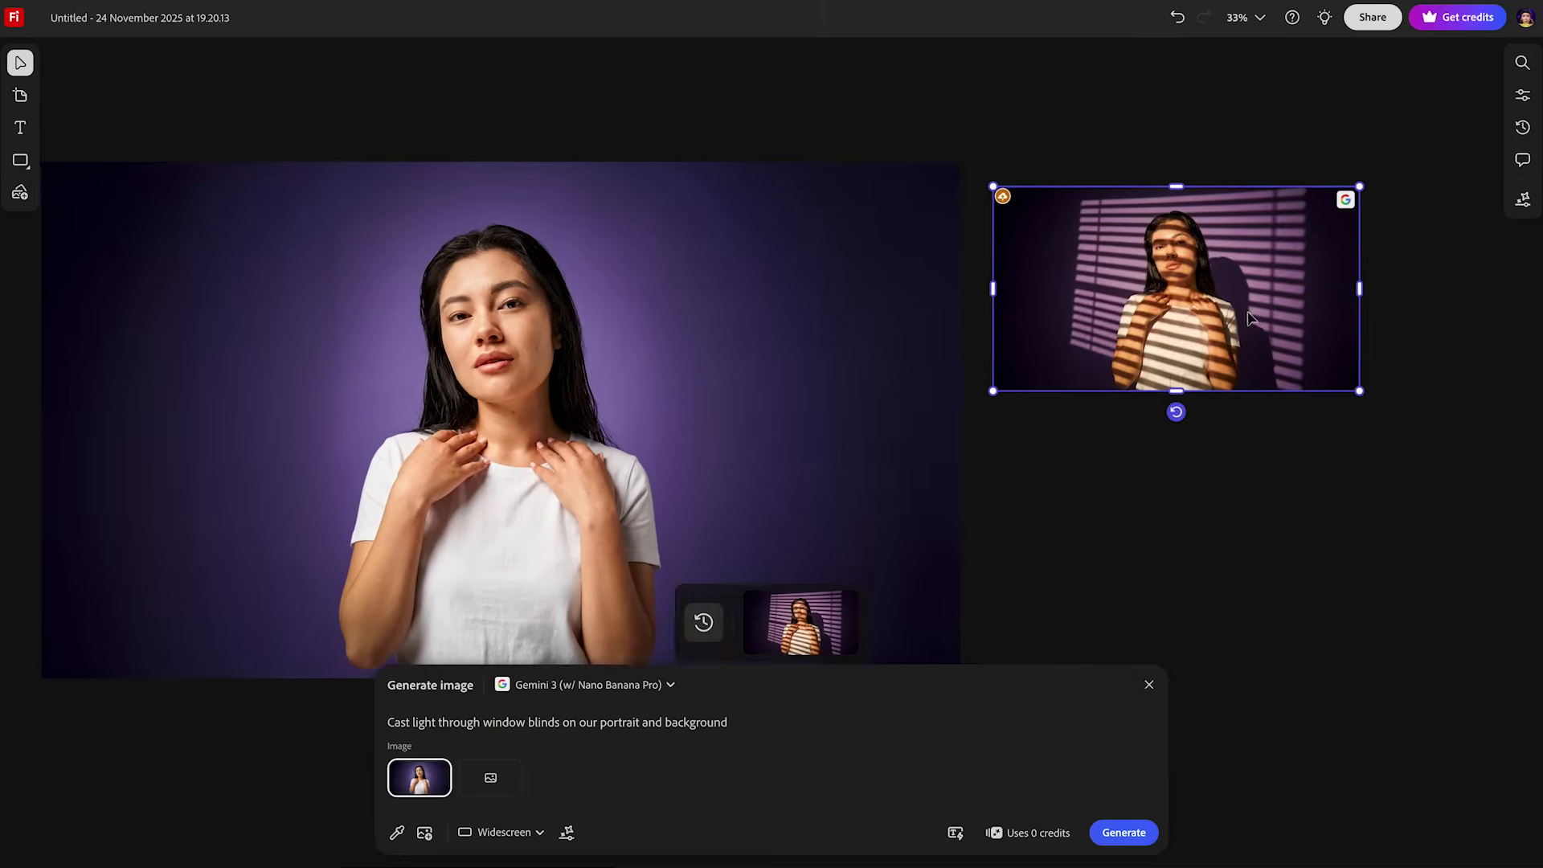
pyautogui.scroll(-2, 1275, 324)
pyautogui.moveTo(1295, 304); pyautogui.dragTo(1451, 502)
pyautogui.click(667, 483)
pyautogui.moveTo(897, 593); pyautogui.dragTo(517, 375)
pyautogui.moveTo(354, 273); pyautogui.dragTo(516, 298)
pyautogui.moveTo(1038, 324); pyautogui.dragTo(816, 311)
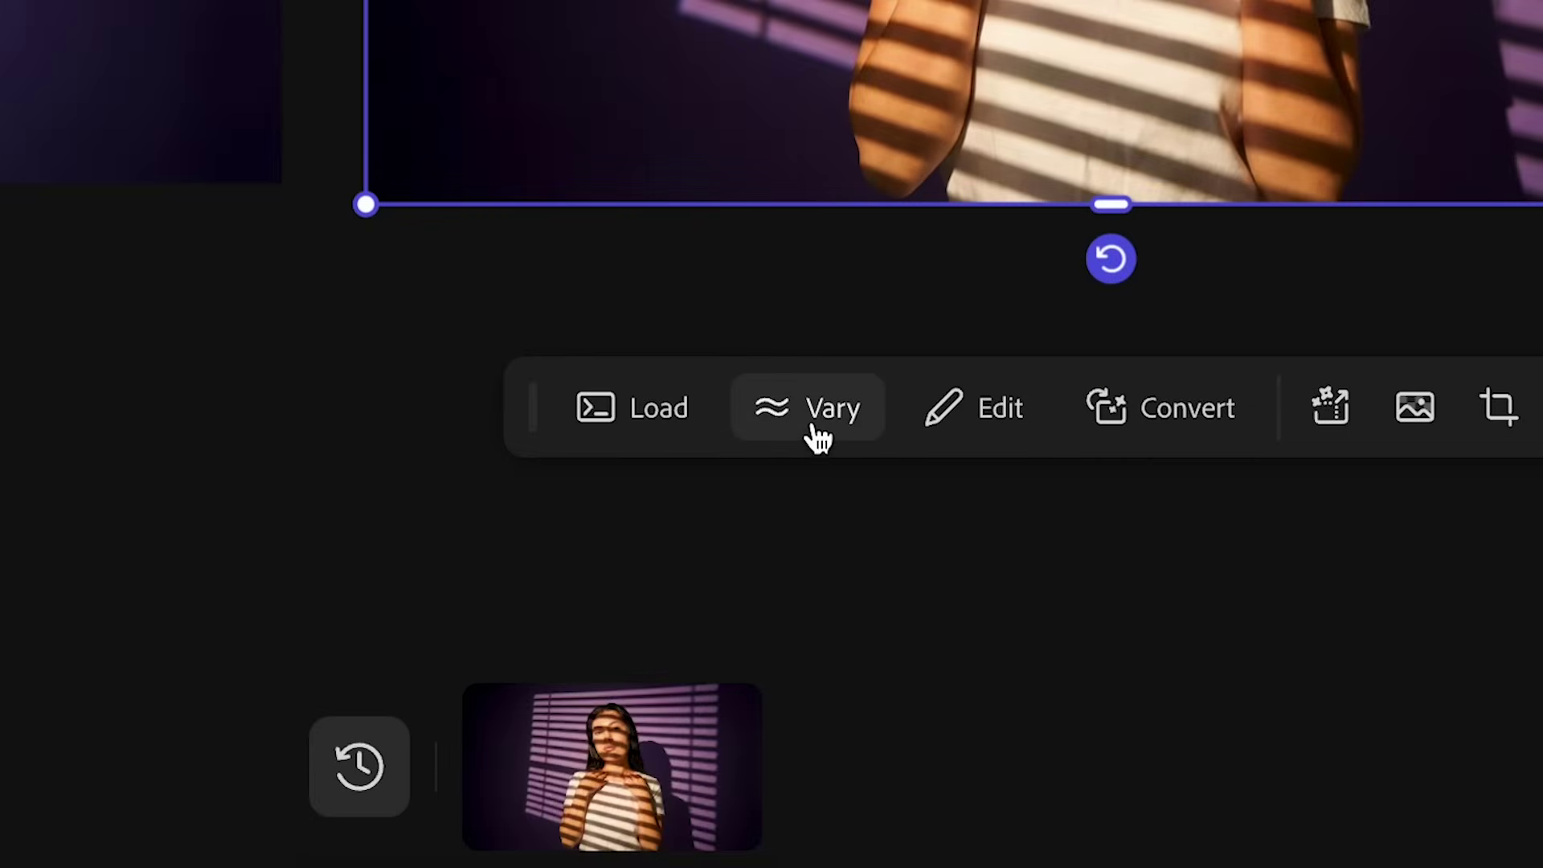
# Step: Generate 'More like this' variations of the blinds image, then drag out and enlarge one tile
pyautogui.click(813, 438)
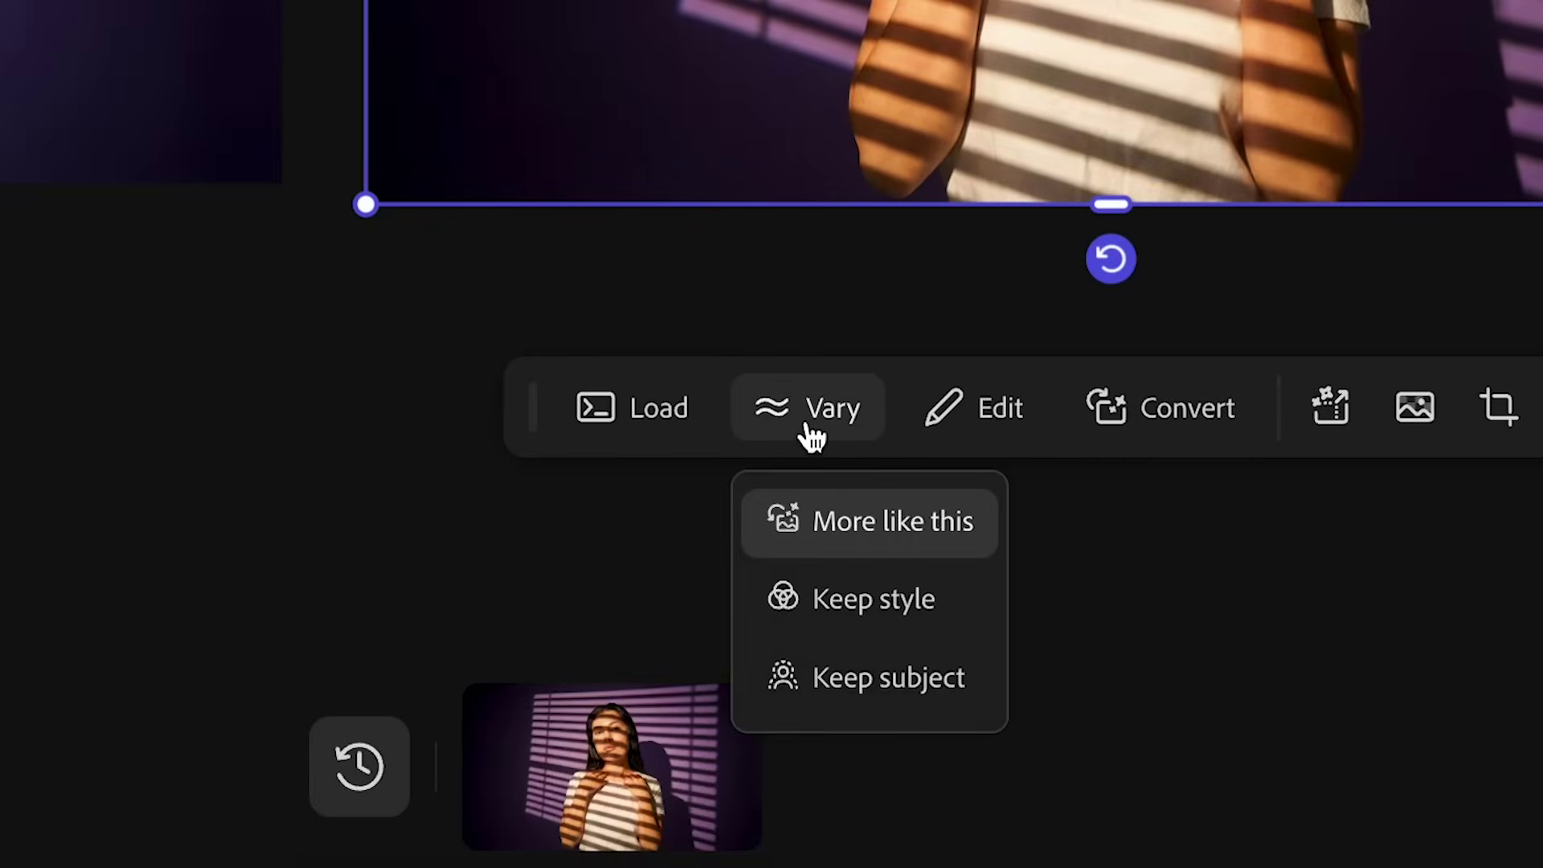
pyautogui.click(824, 539)
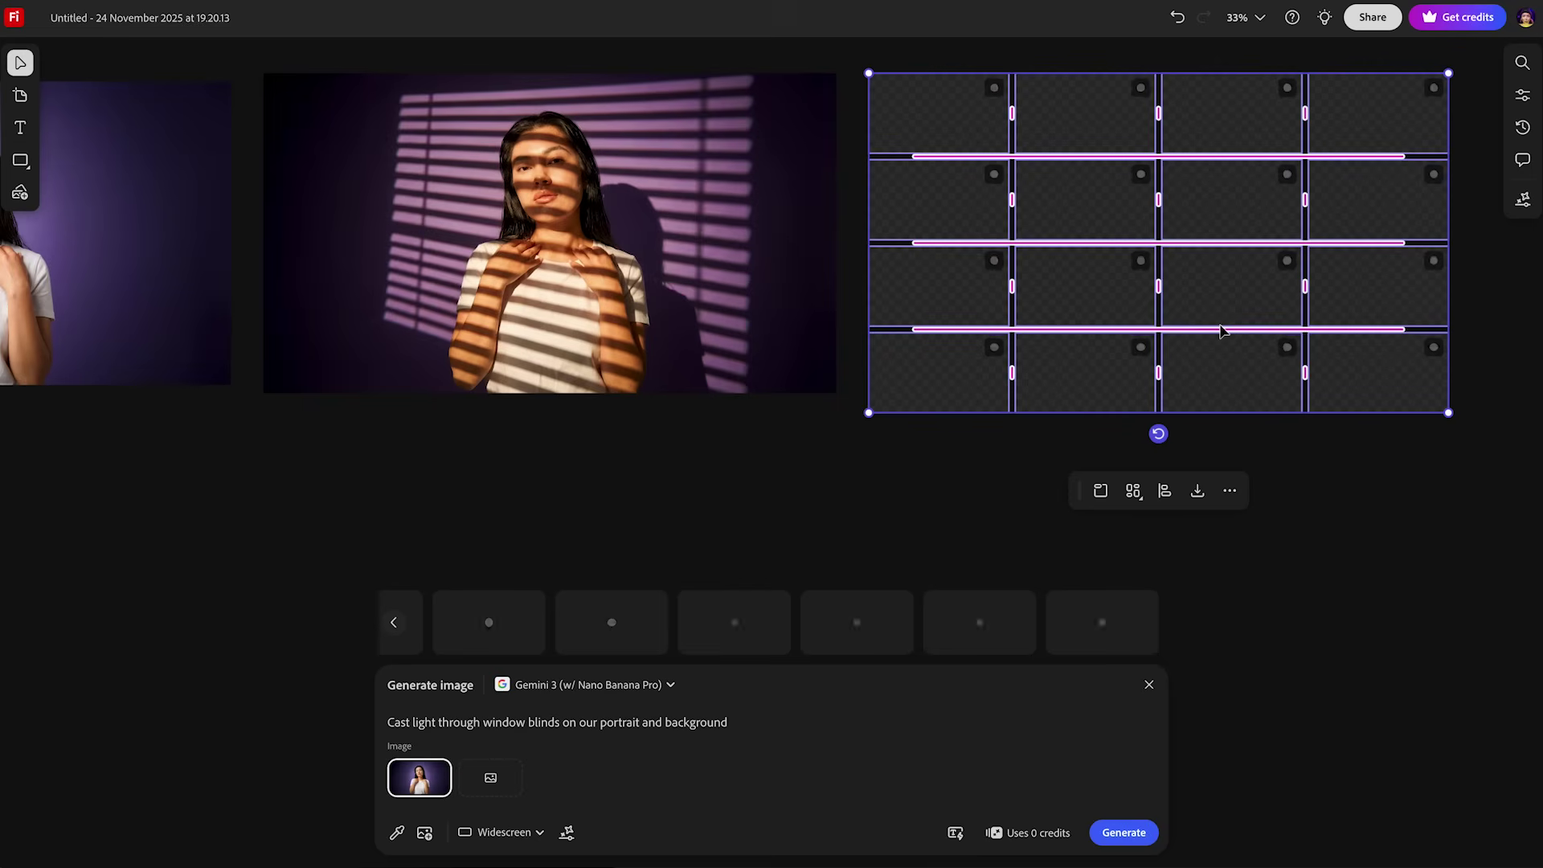
pyautogui.click(1099, 291)
pyautogui.moveTo(1099, 291); pyautogui.dragTo(331, 445)
pyautogui.moveTo(632, 663); pyautogui.dragTo(837, 718)
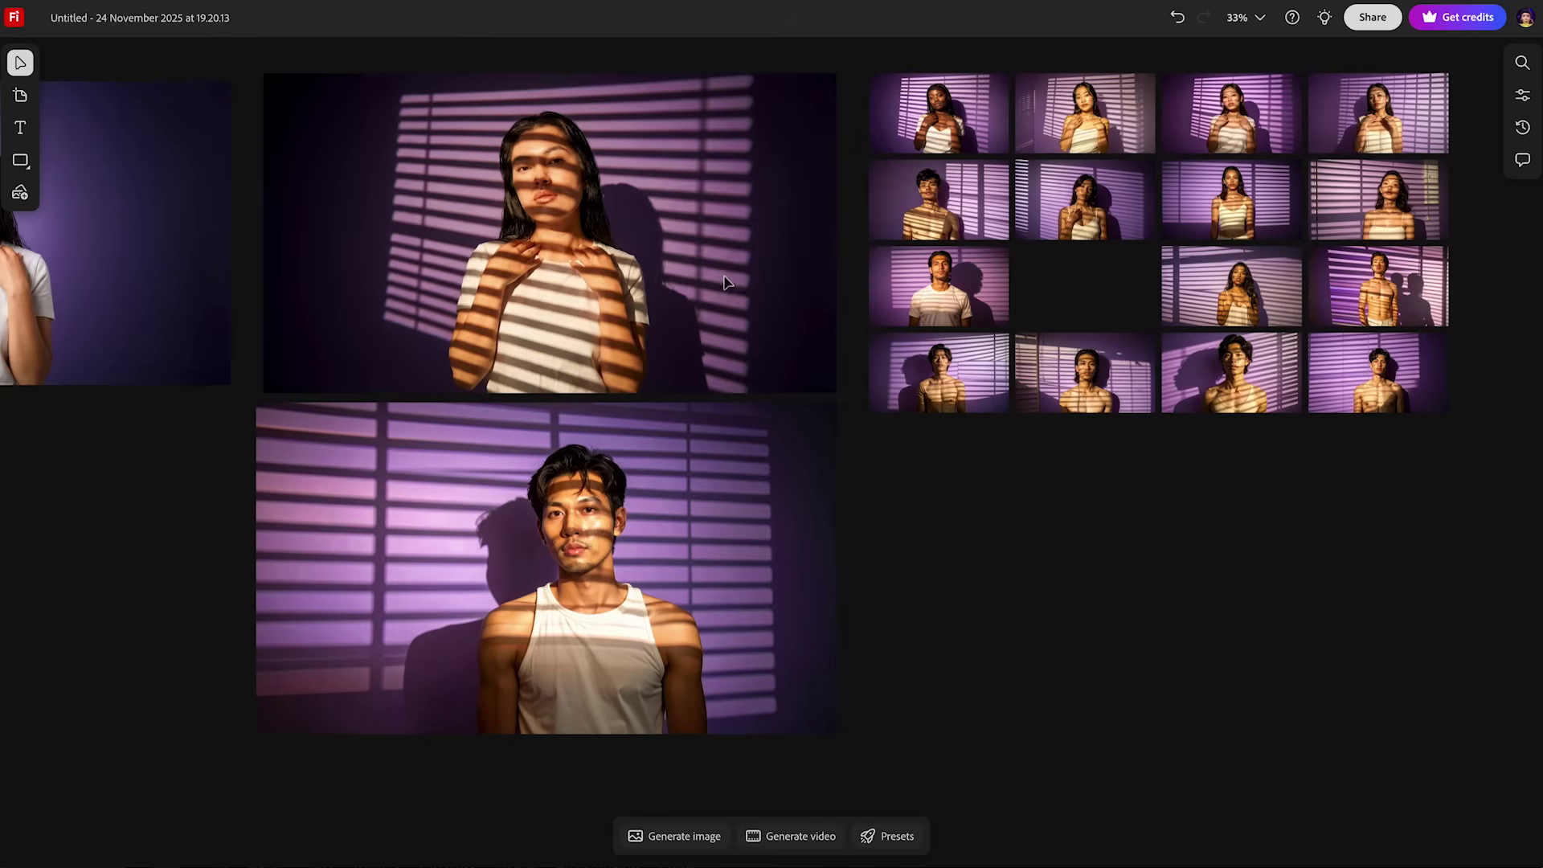
pyautogui.click(657, 241)
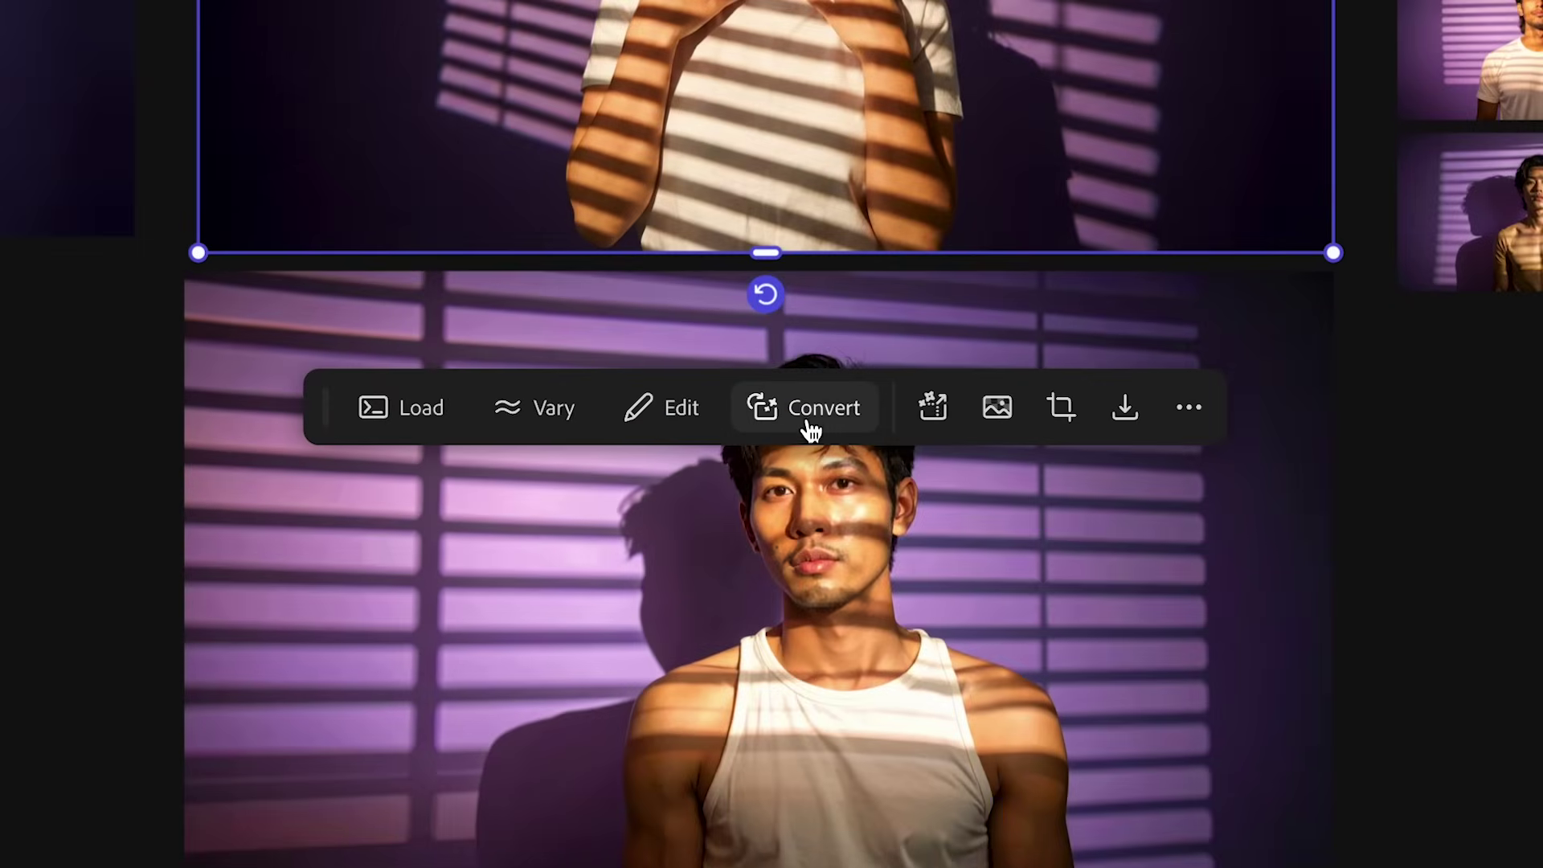
pyautogui.click(572, 477)
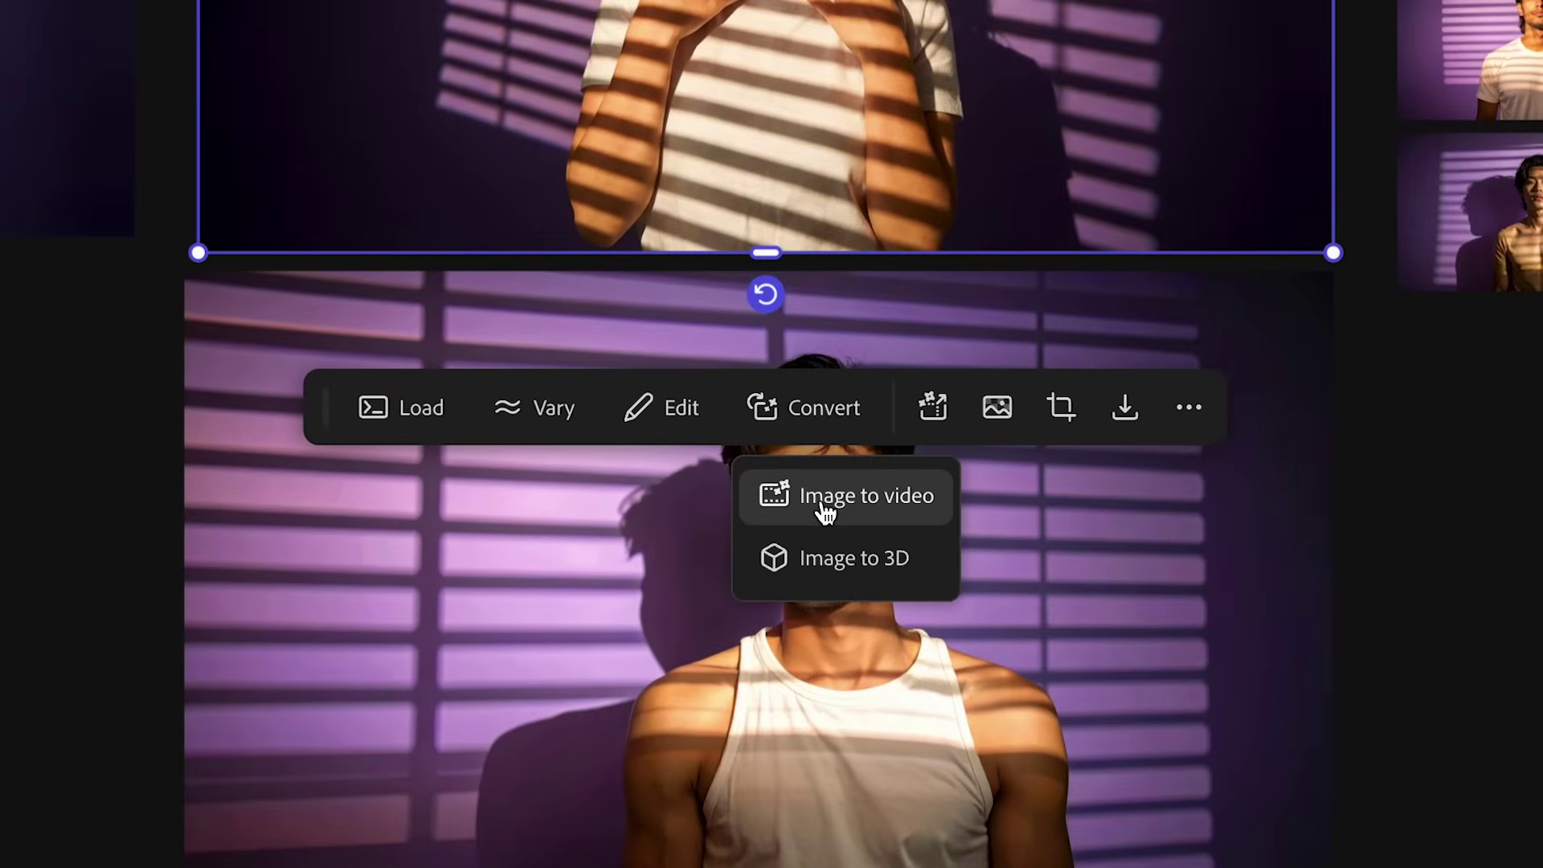
pyautogui.click(824, 508)
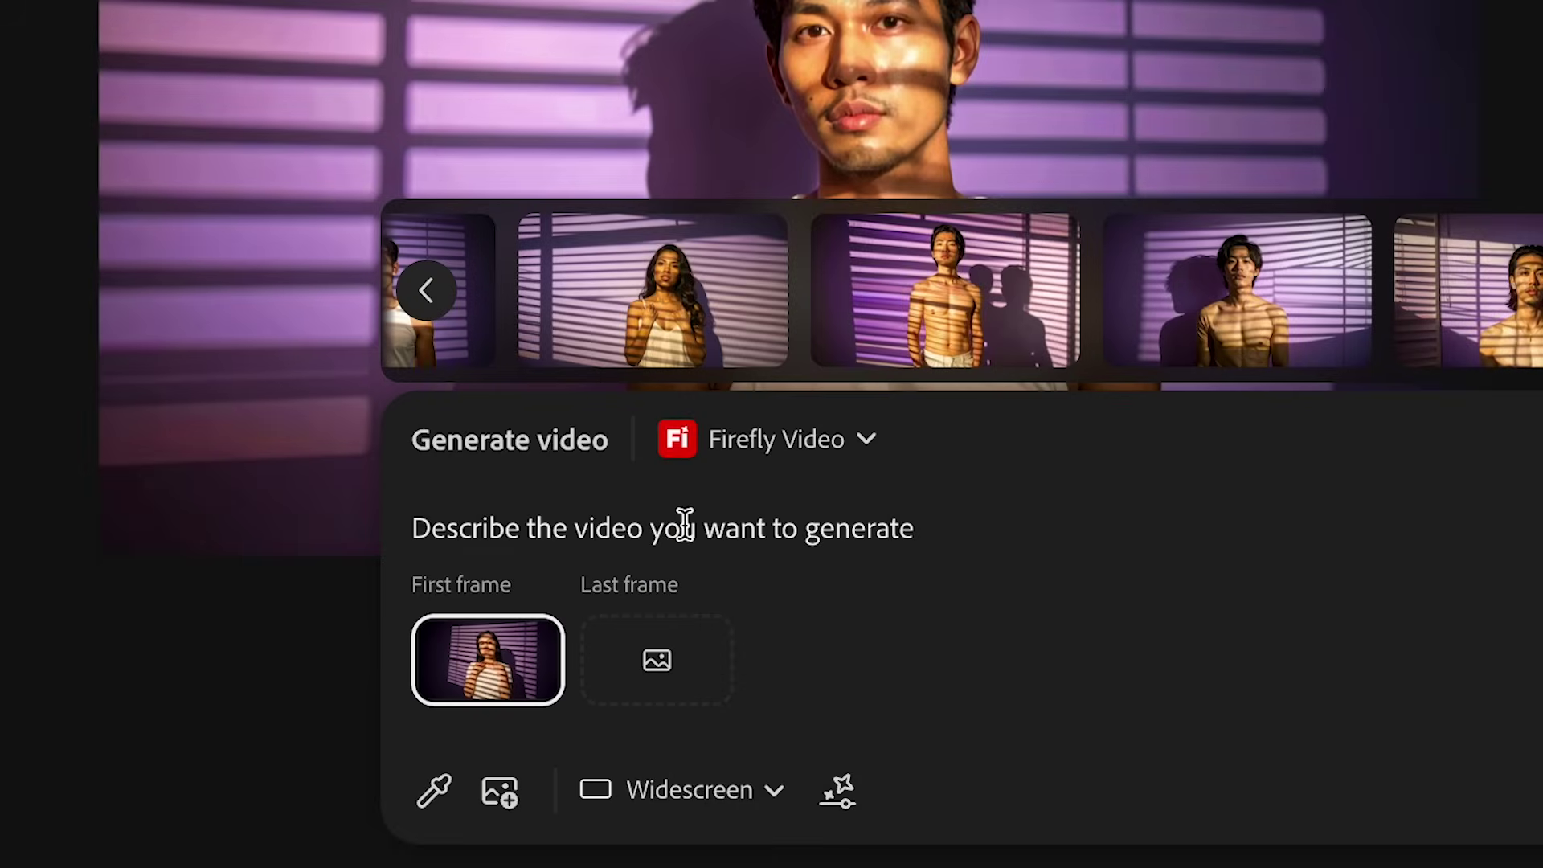
pyautogui.click(816, 460)
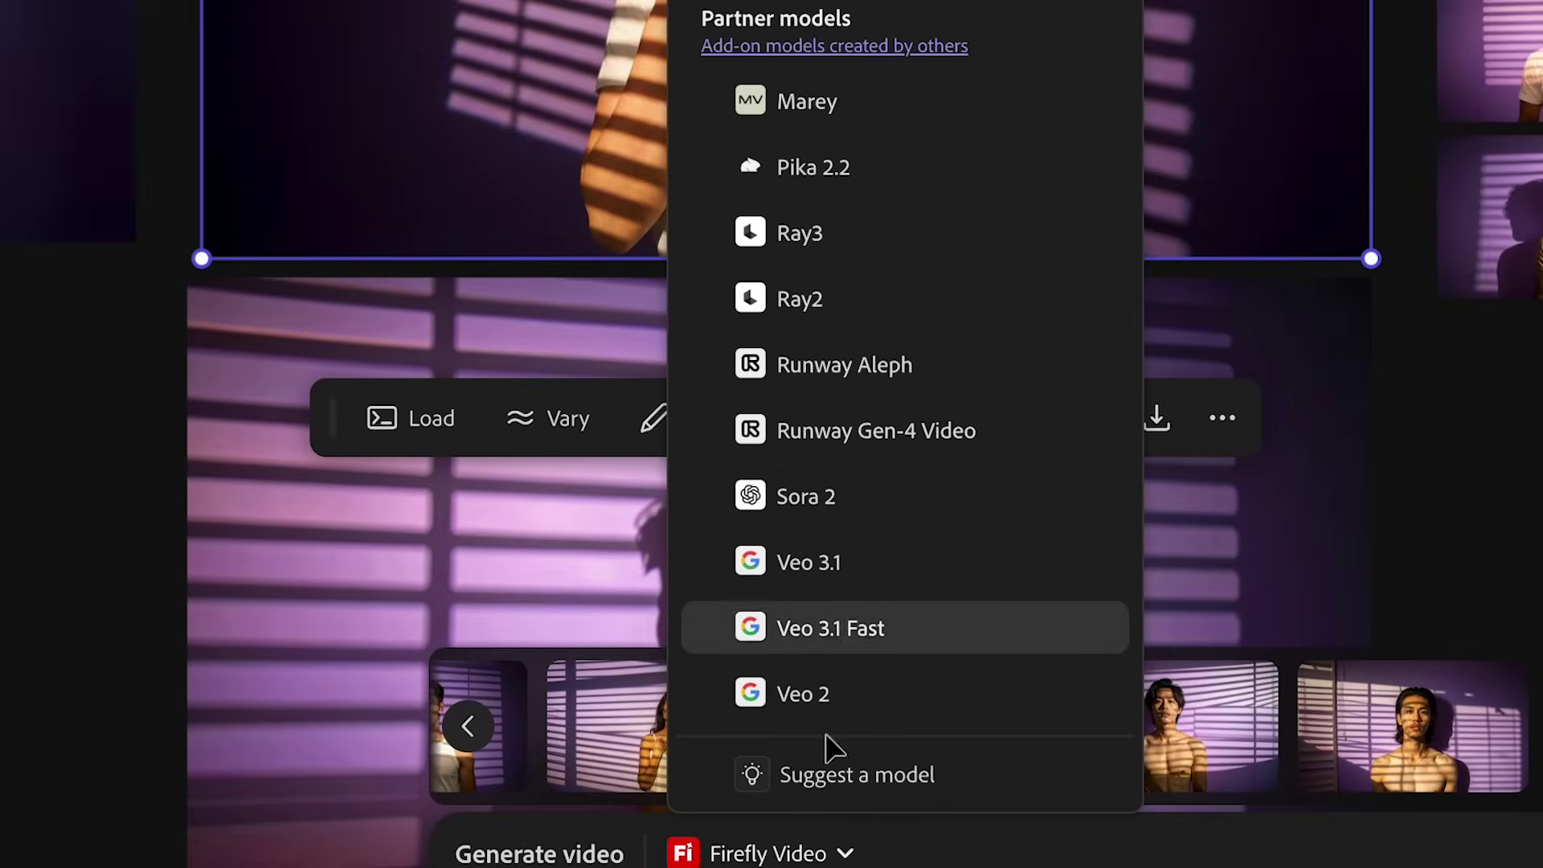
pyautogui.click(922, 867)
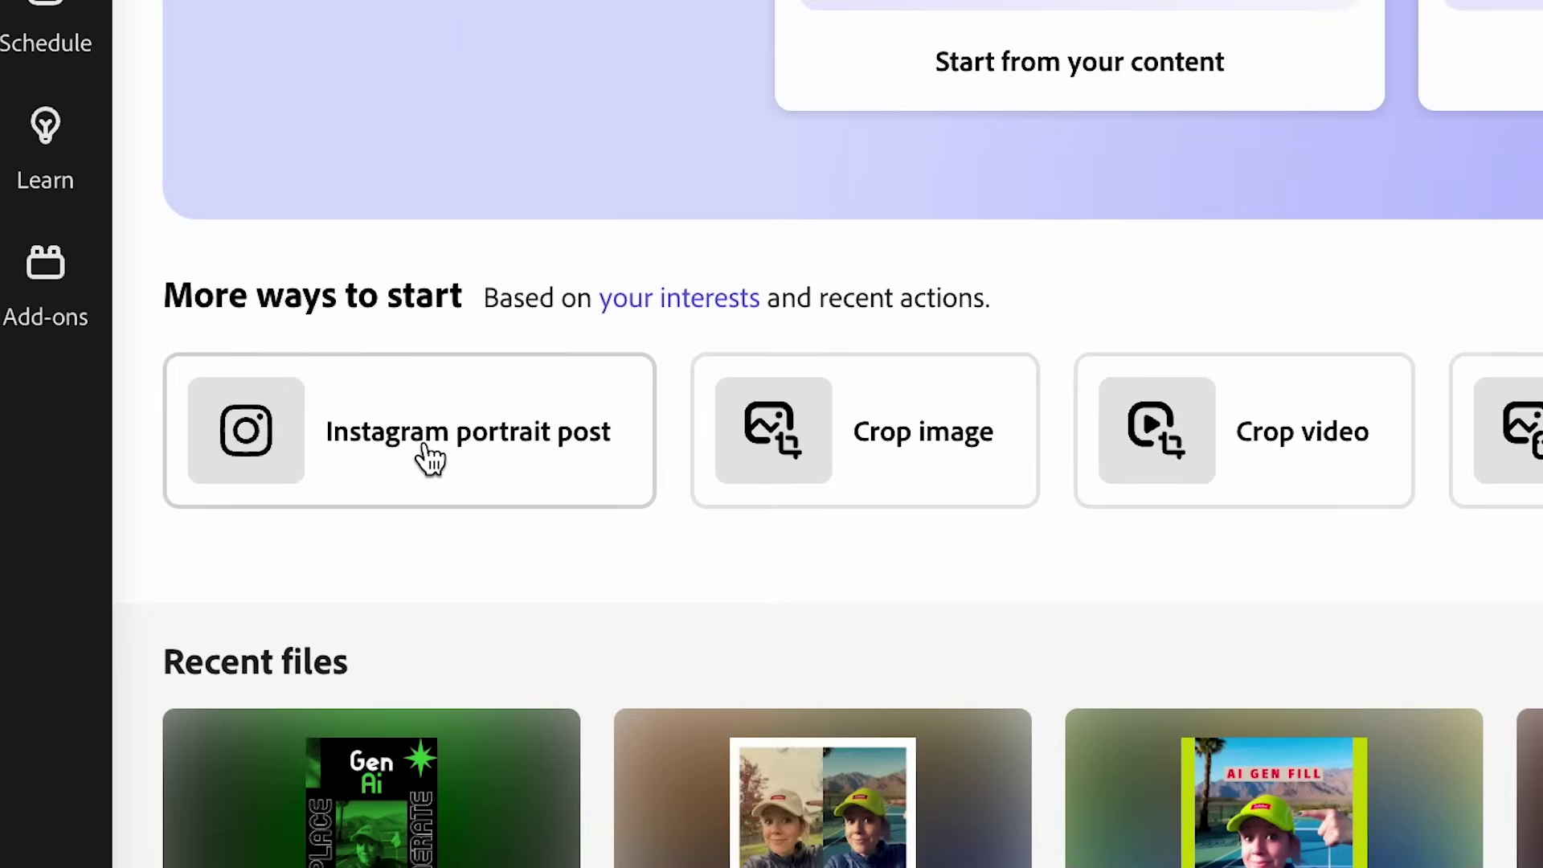
# Step: Start an Instagram portrait post and, after previewing other templates, choose New York fashion week
pyautogui.click(430, 456)
pyautogui.click(119, 298)
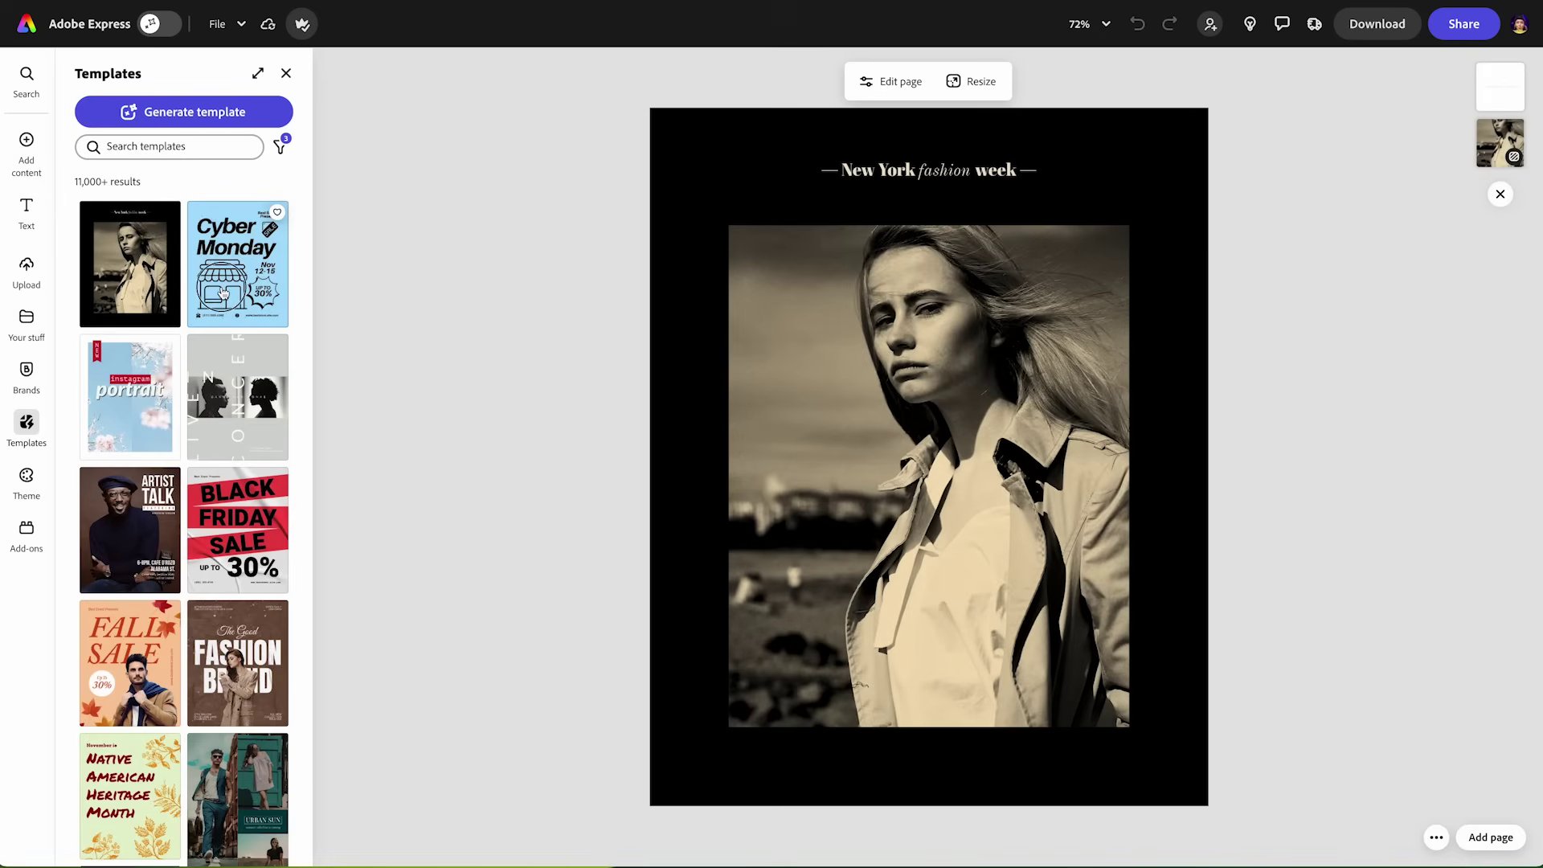
pyautogui.click(224, 293)
pyautogui.click(240, 417)
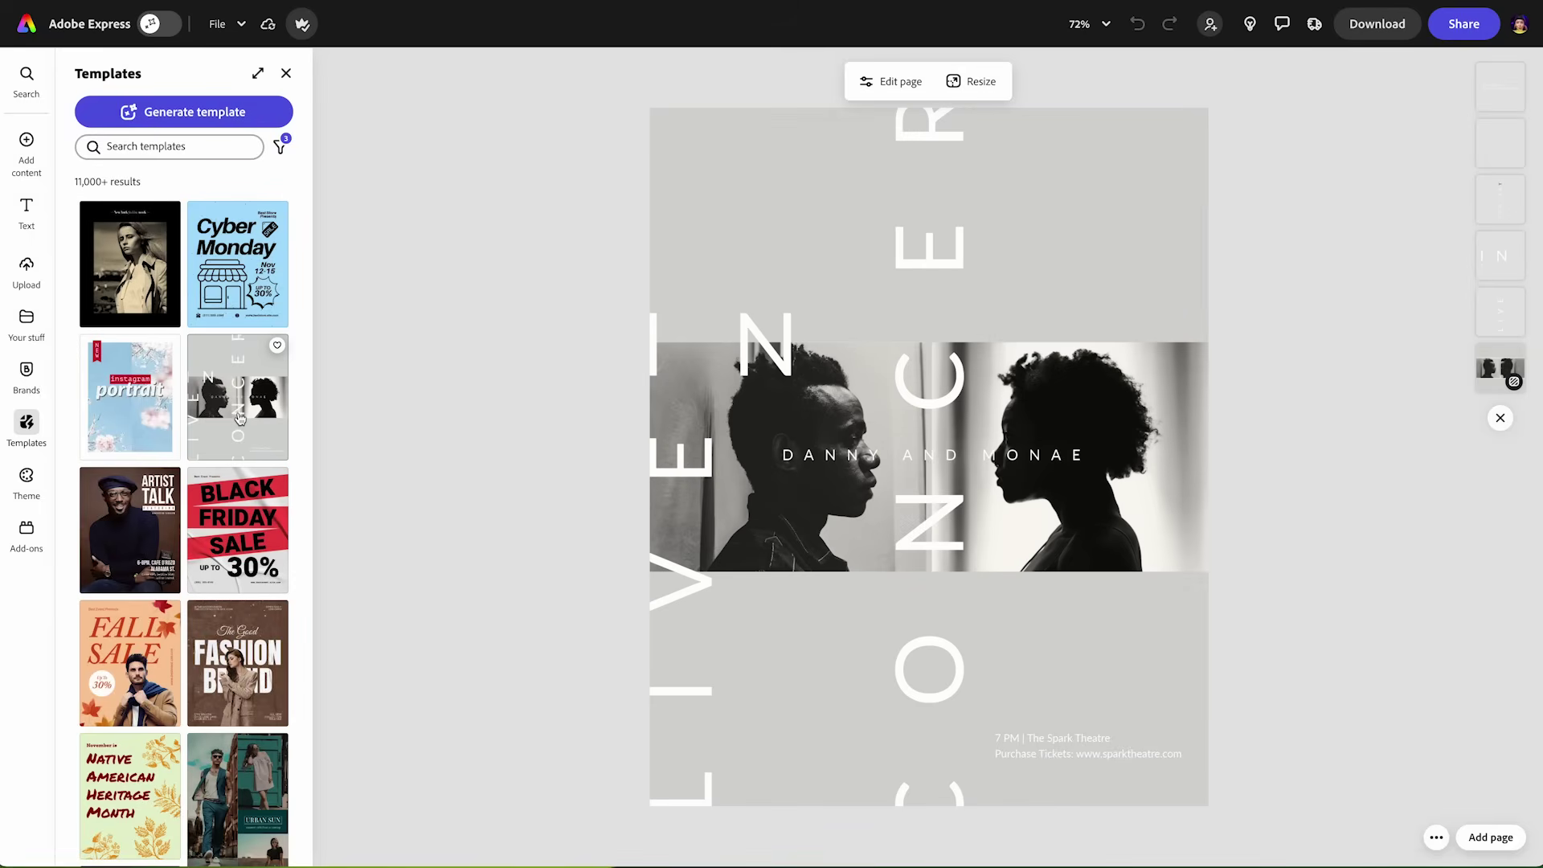
pyautogui.scroll(-1, 240, 418)
pyautogui.click(238, 490)
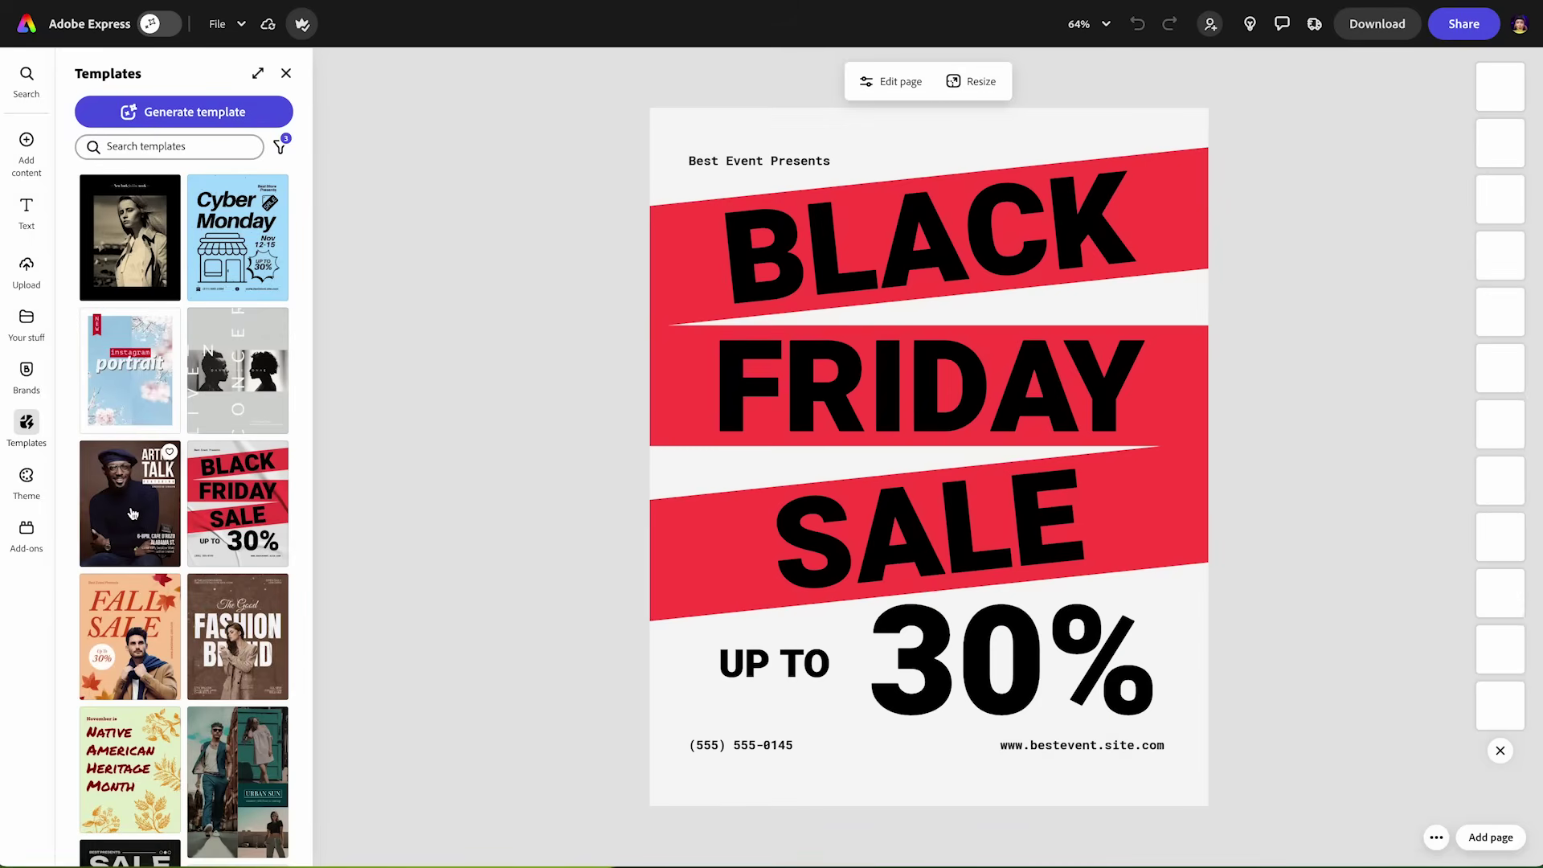
pyautogui.click(132, 514)
pyautogui.click(125, 259)
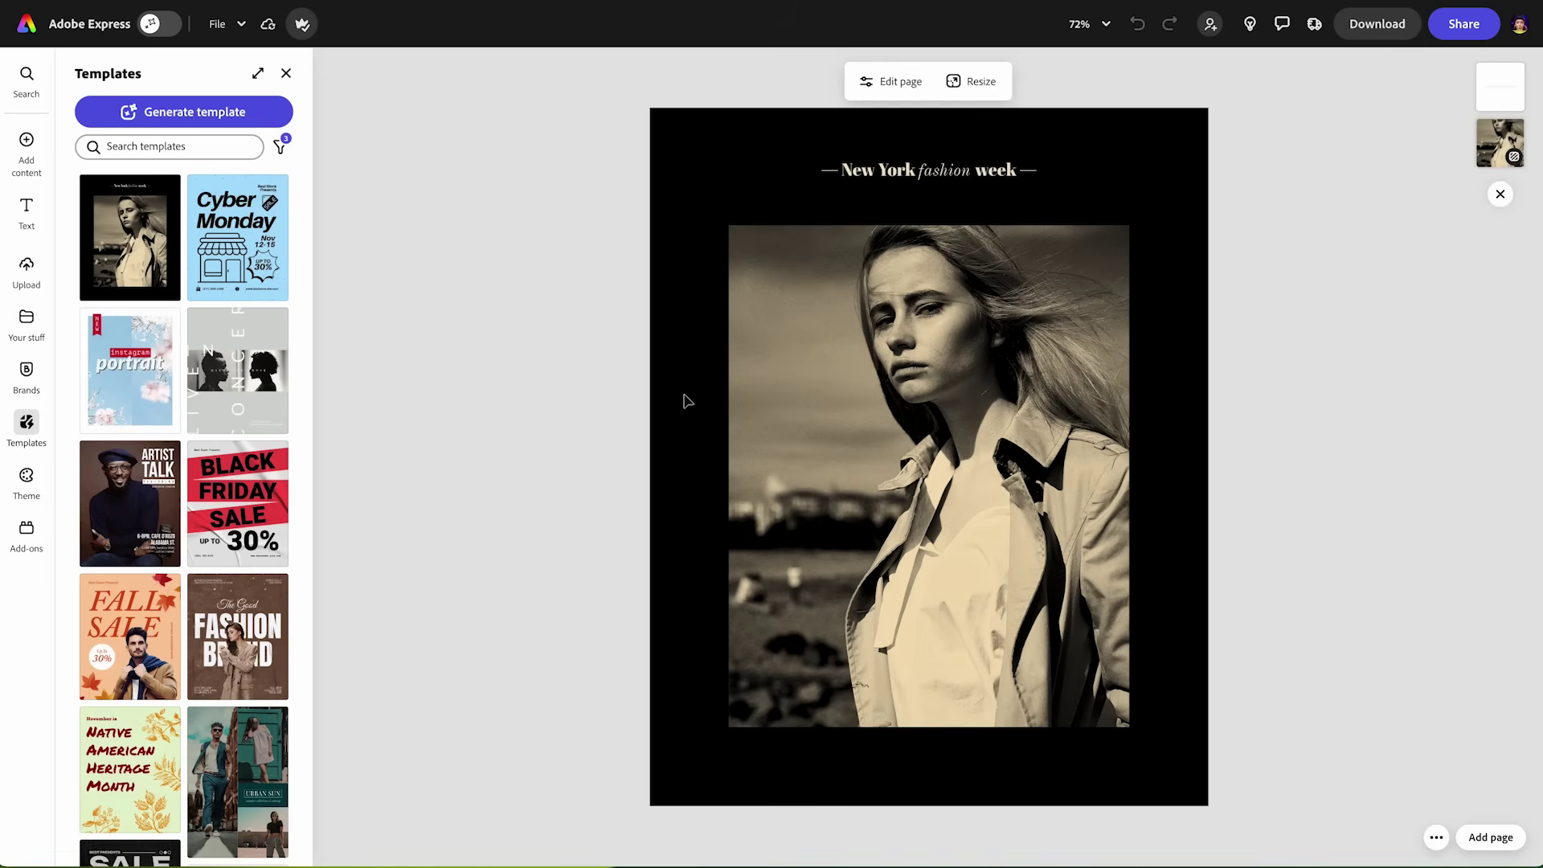
# Step: Replace the template's photo with the purple-lit portrait
pyautogui.click(871, 406)
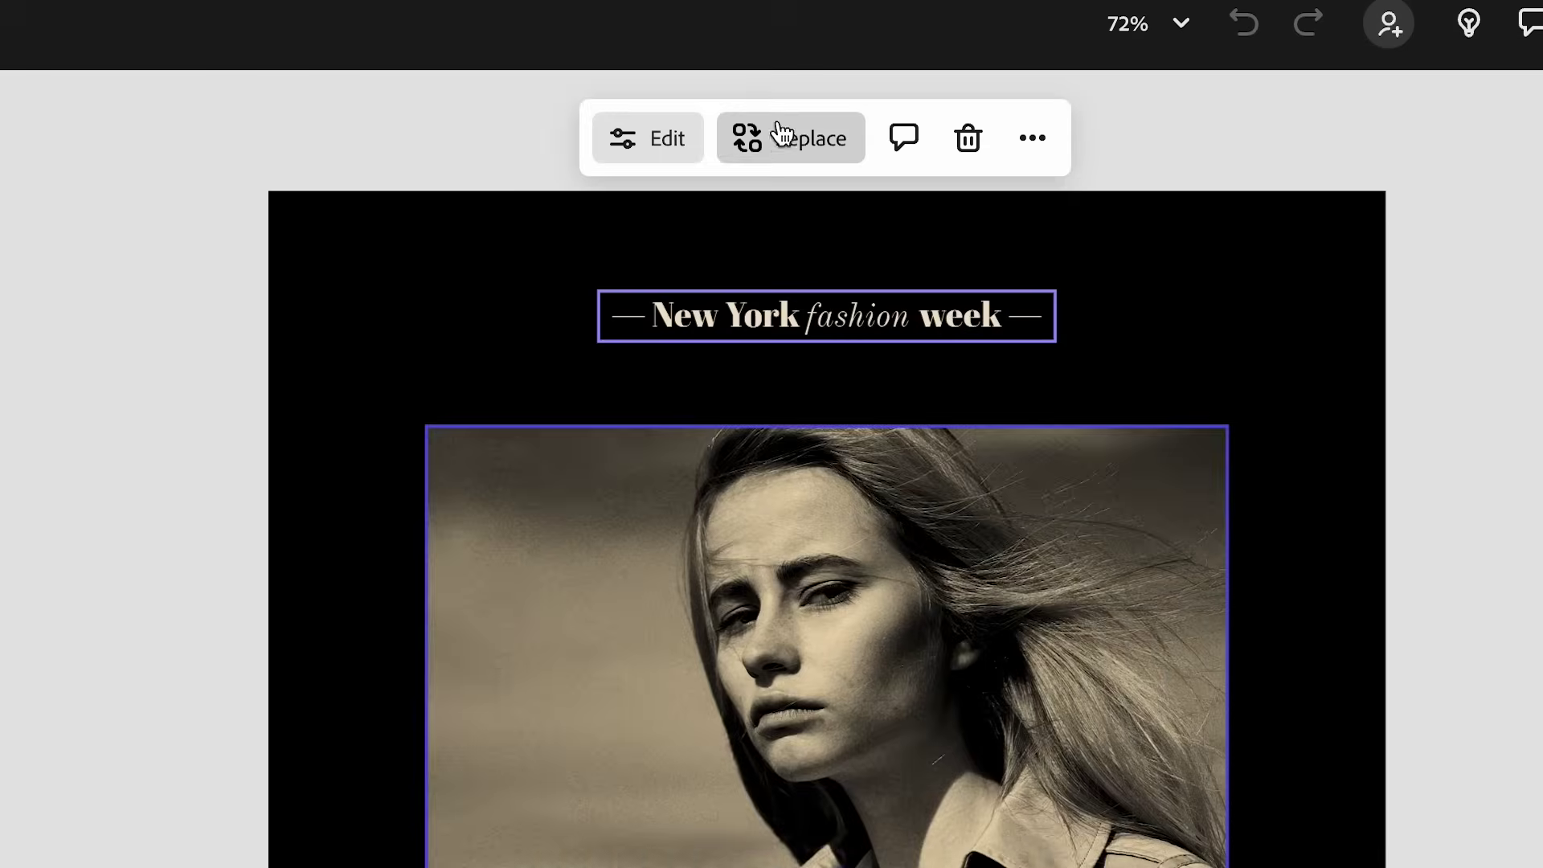
pyautogui.click(781, 136)
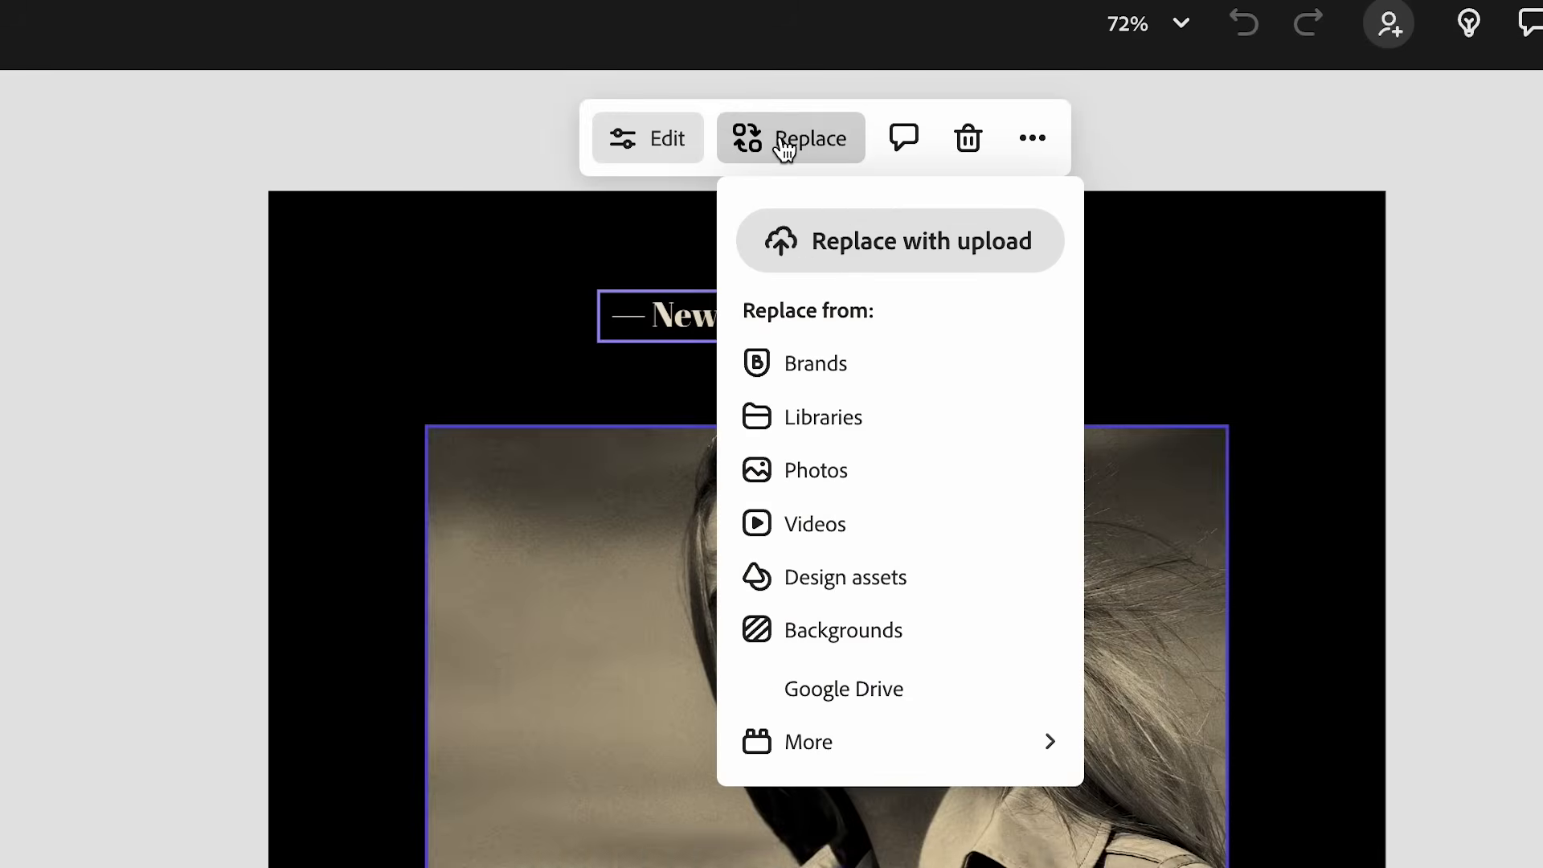
pyautogui.click(868, 243)
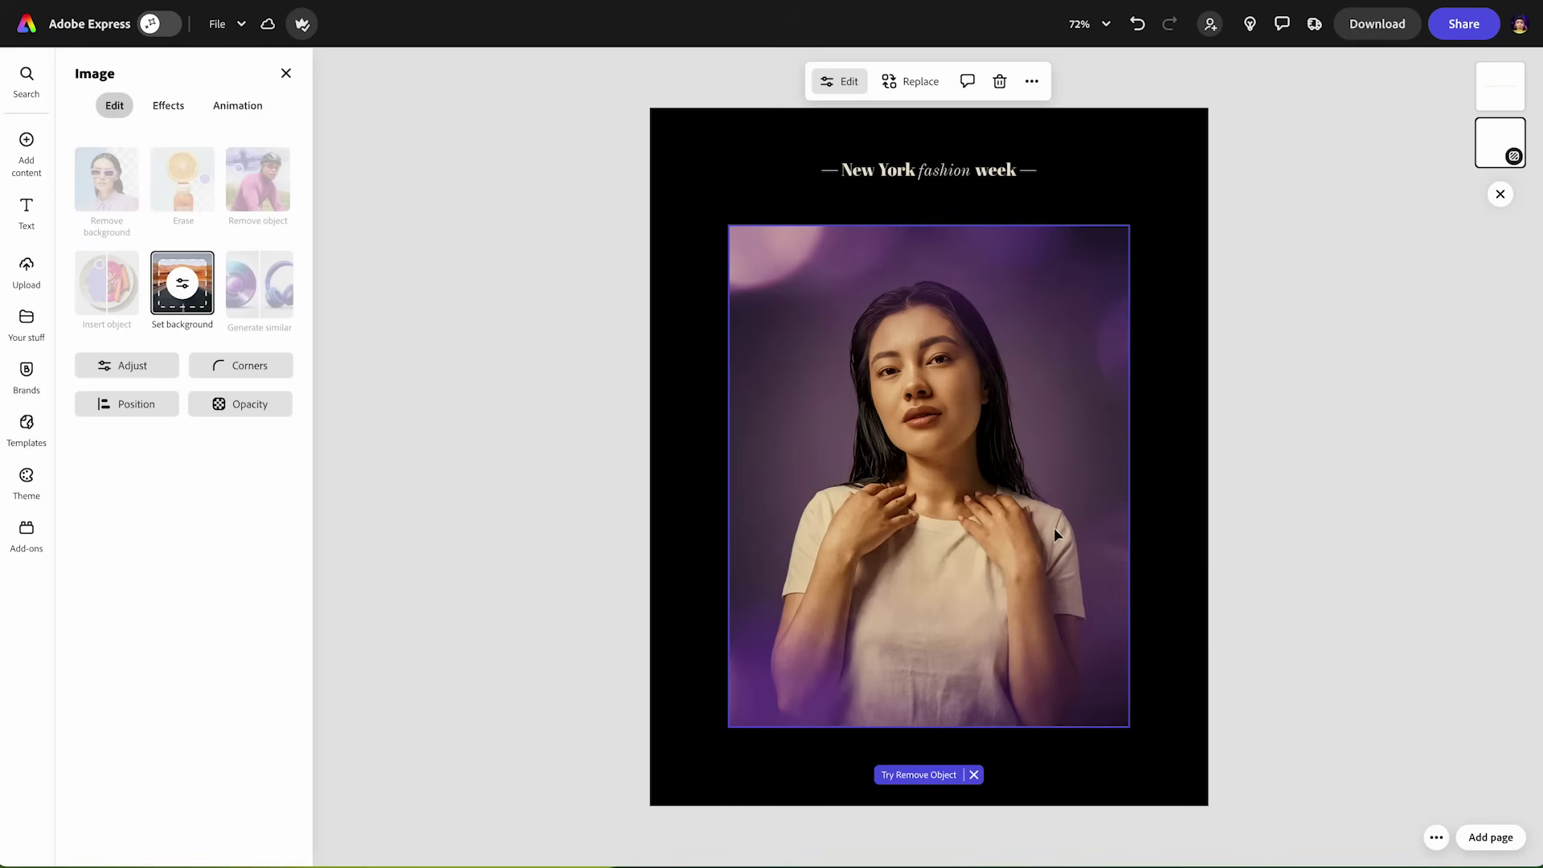
# Step: Preview filters on the portrait: Natural warmth, Radiance, Breeze, Evergreen, Soft glow, Golden hour, Soft pastel
pyautogui.click(169, 110)
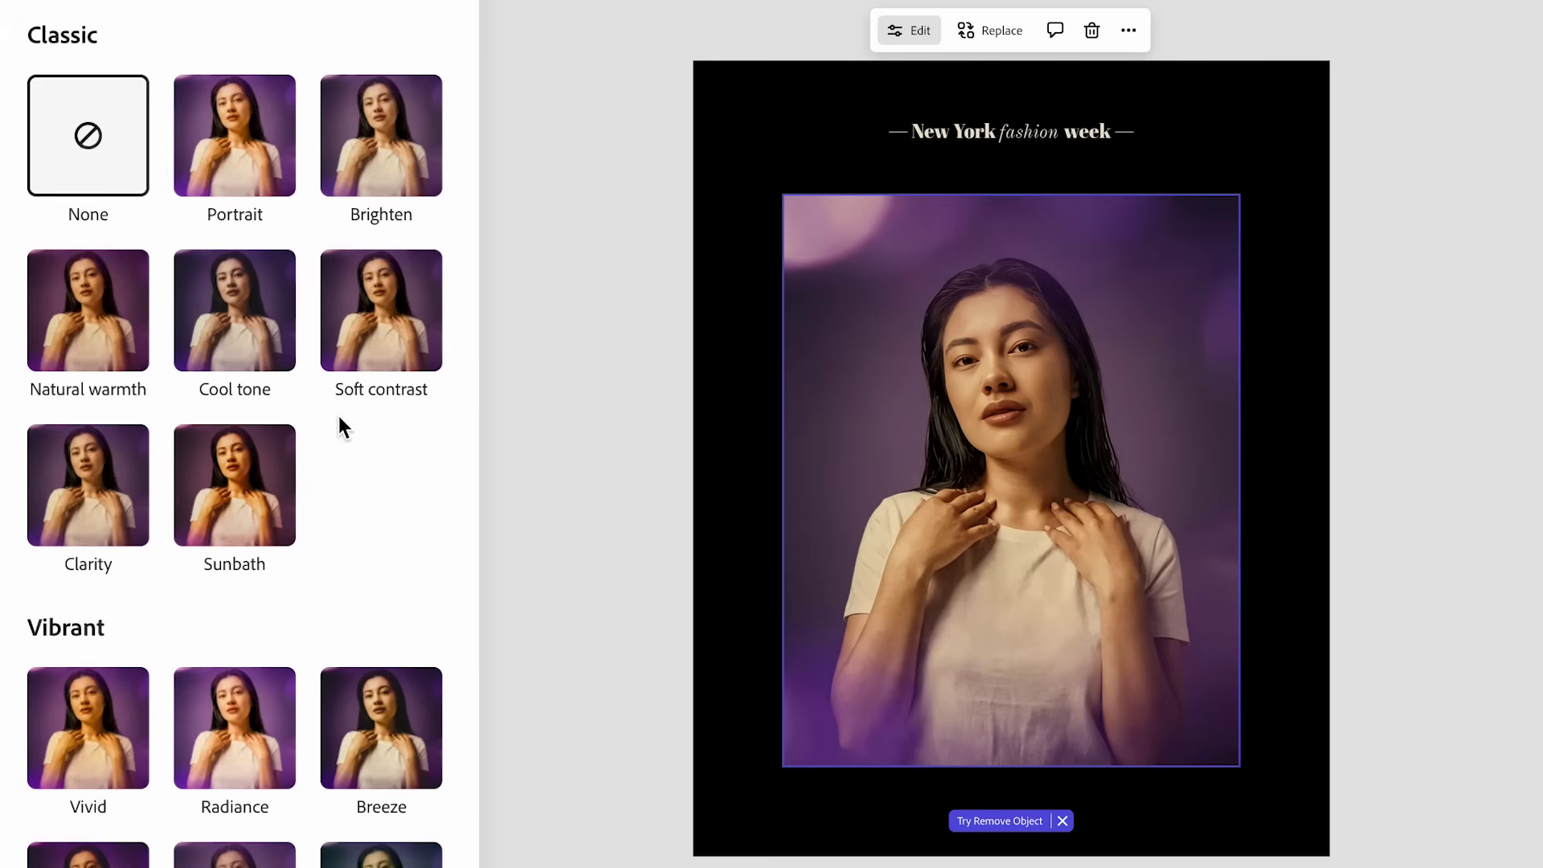
pyautogui.click(84, 346)
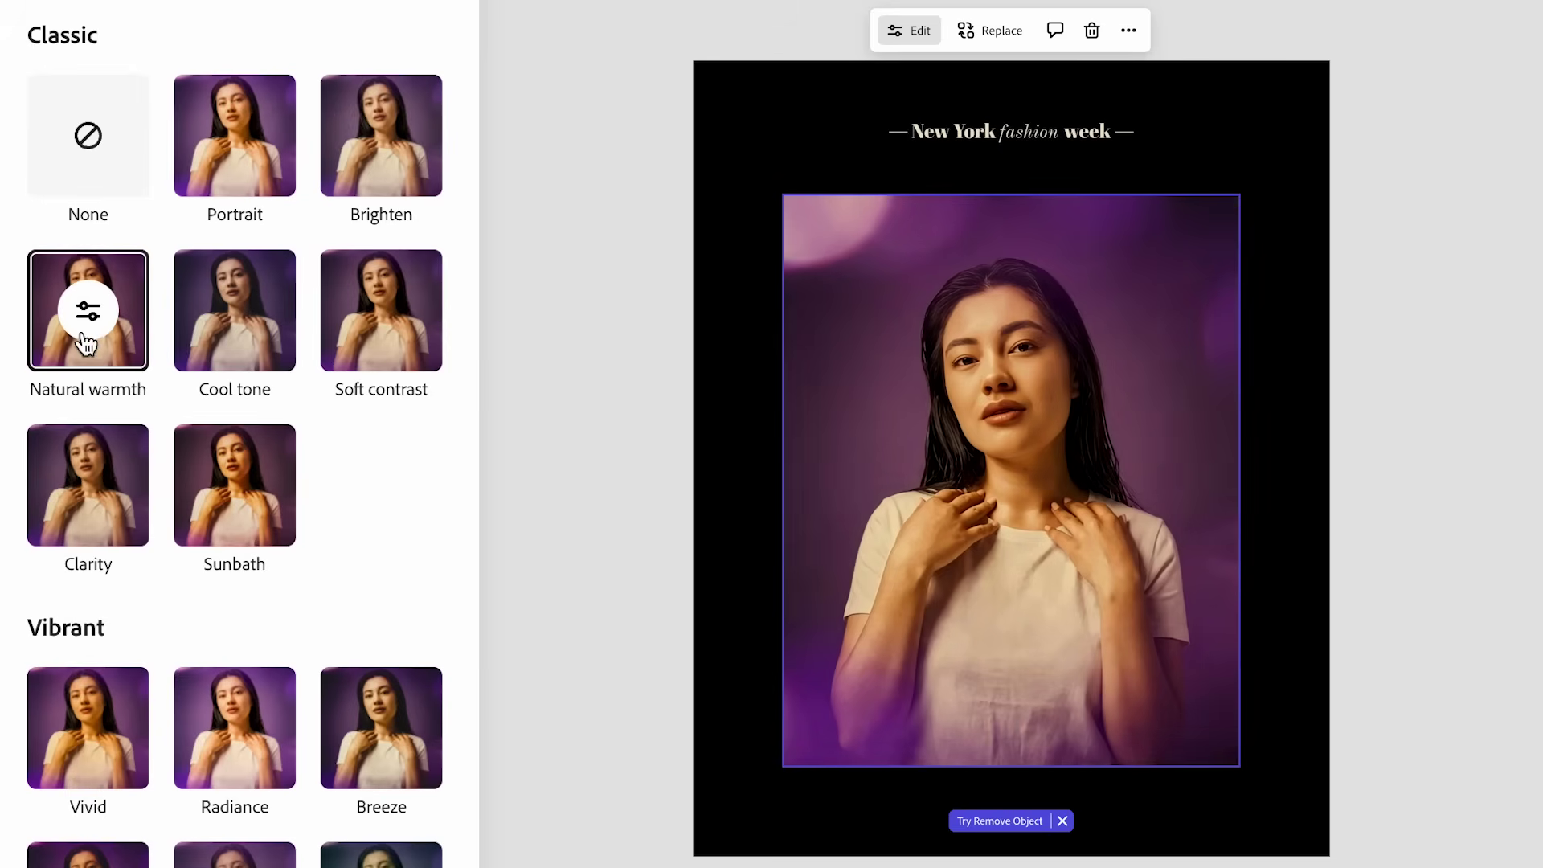
pyautogui.scroll(-1, 182, 514)
pyautogui.scroll(-1, 182, 514)
pyautogui.click(267, 609)
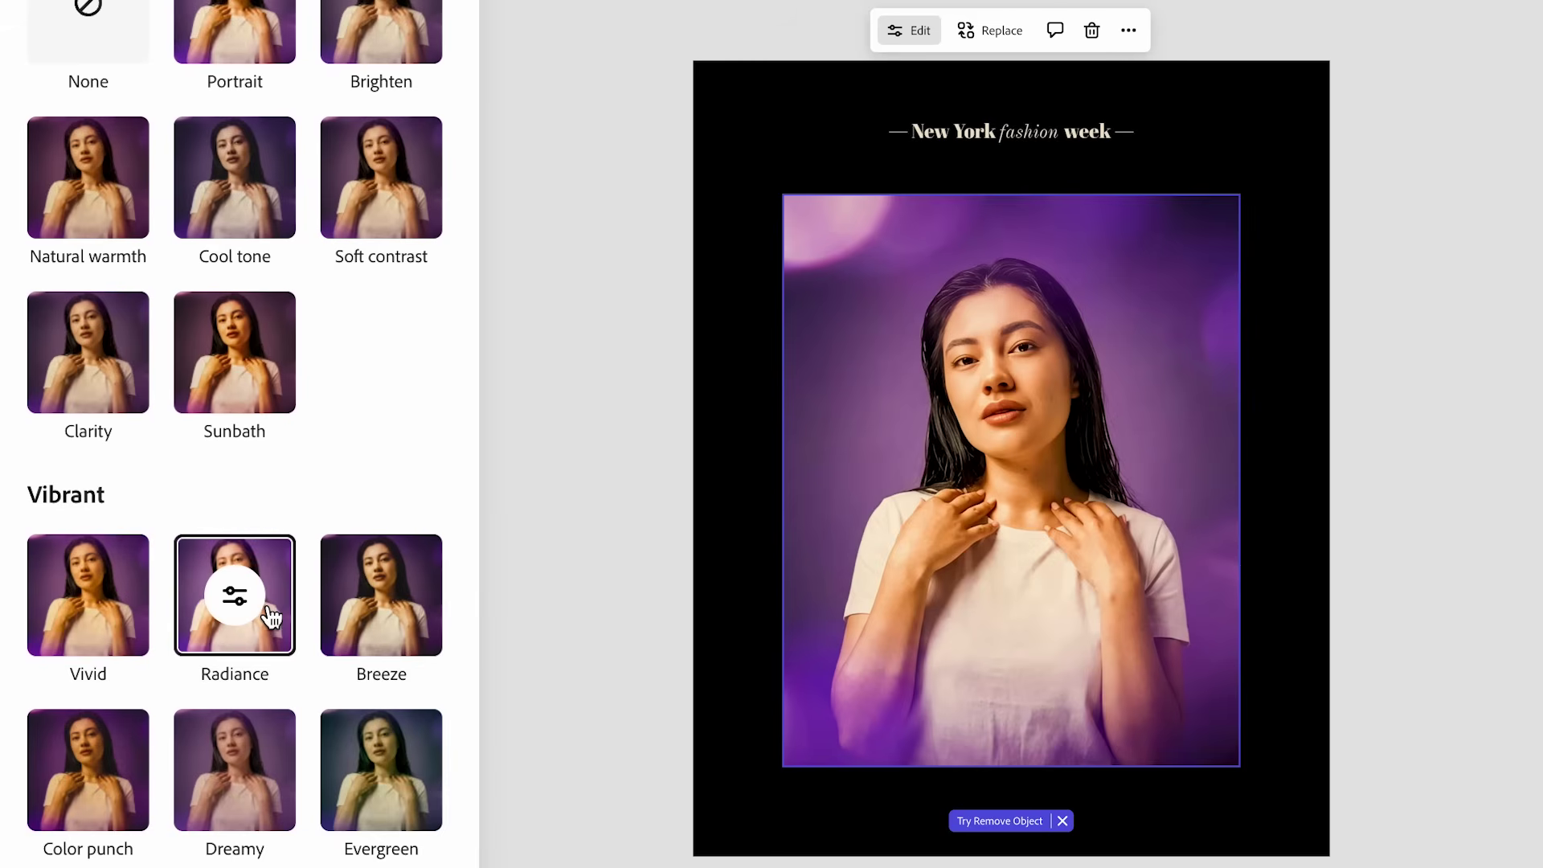
pyautogui.click(397, 632)
pyautogui.scroll(-1, 388, 655)
pyautogui.click(384, 714)
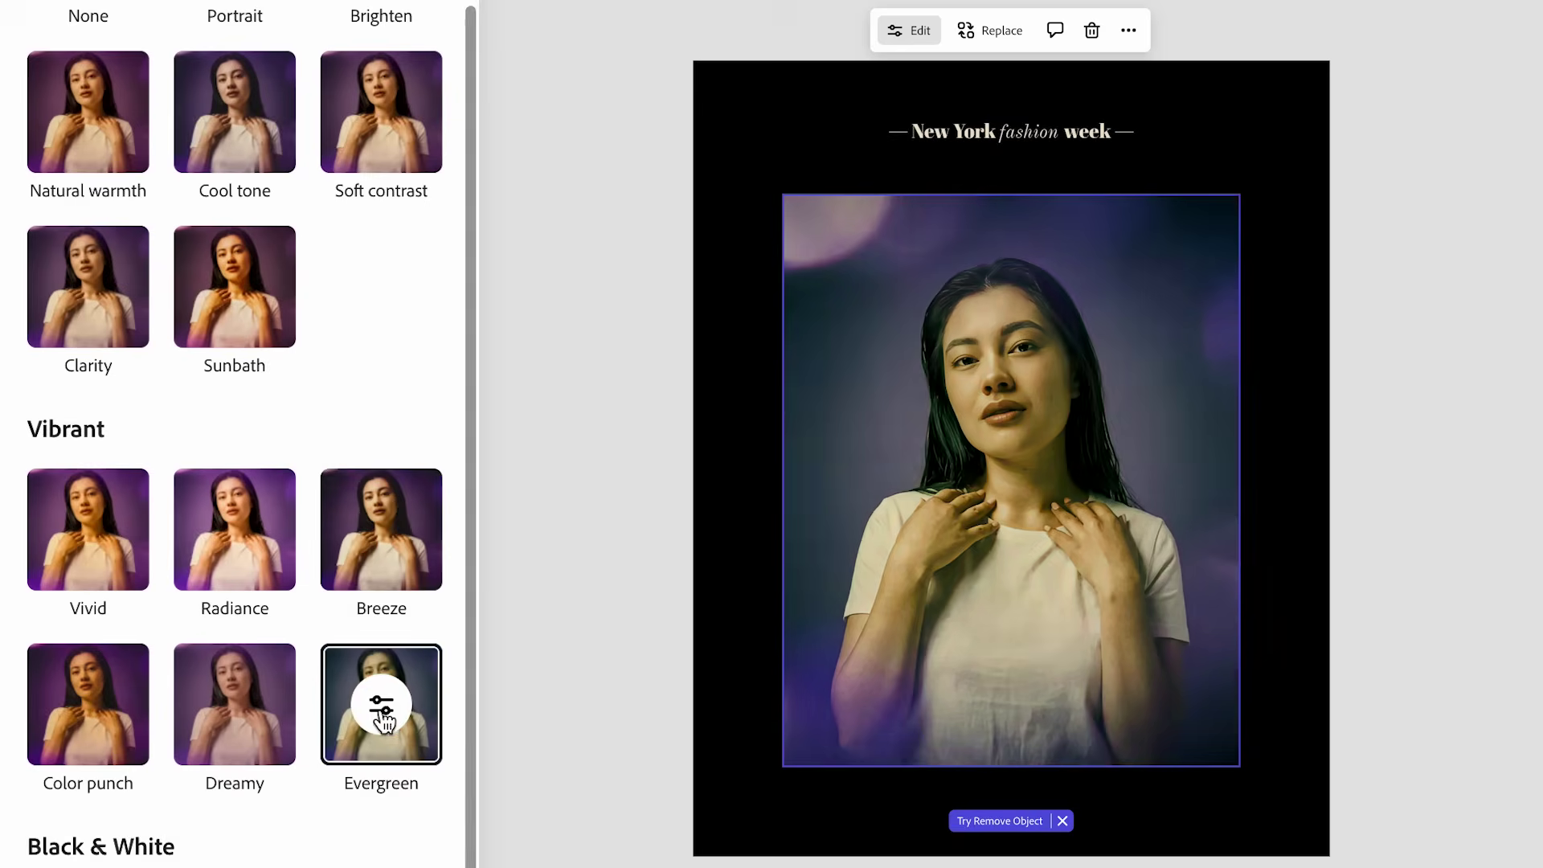
pyautogui.scroll(-5, 325, 830)
pyautogui.scroll(-6, 325, 830)
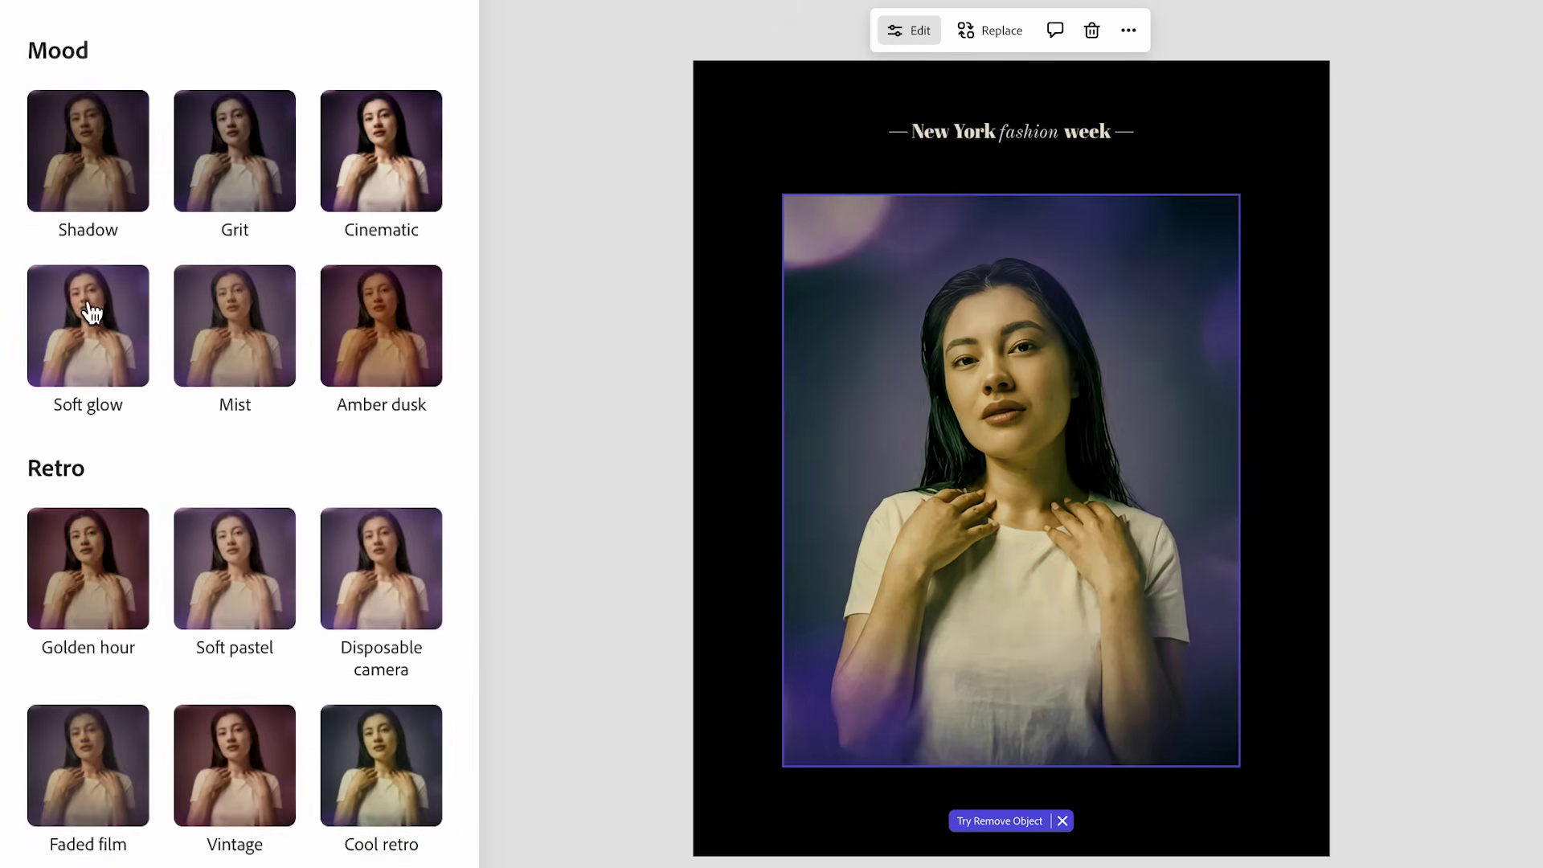
pyautogui.click(92, 318)
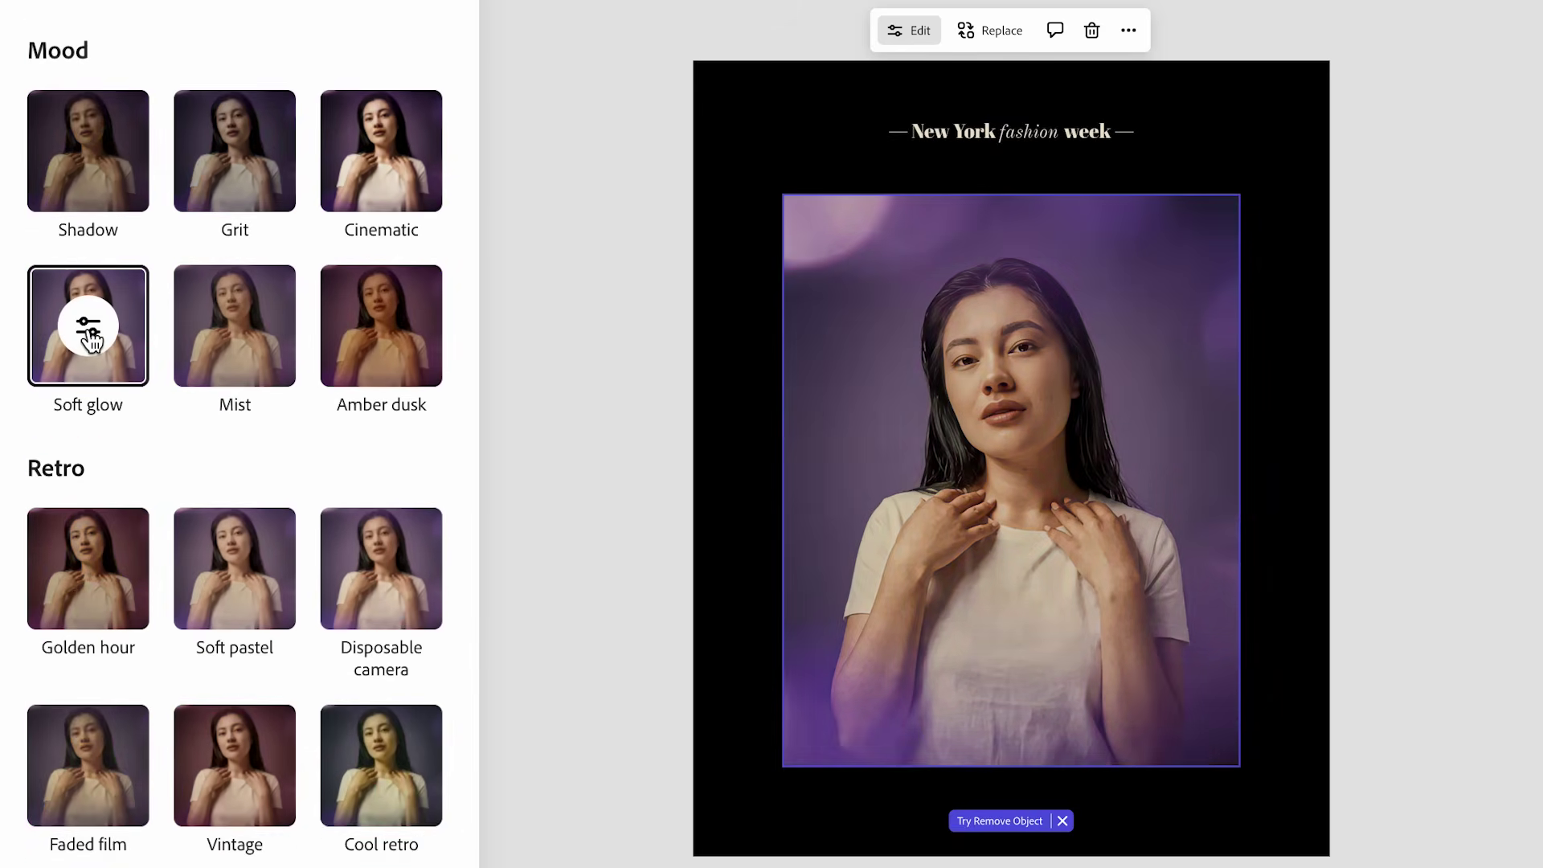
pyautogui.click(80, 601)
pyautogui.click(234, 621)
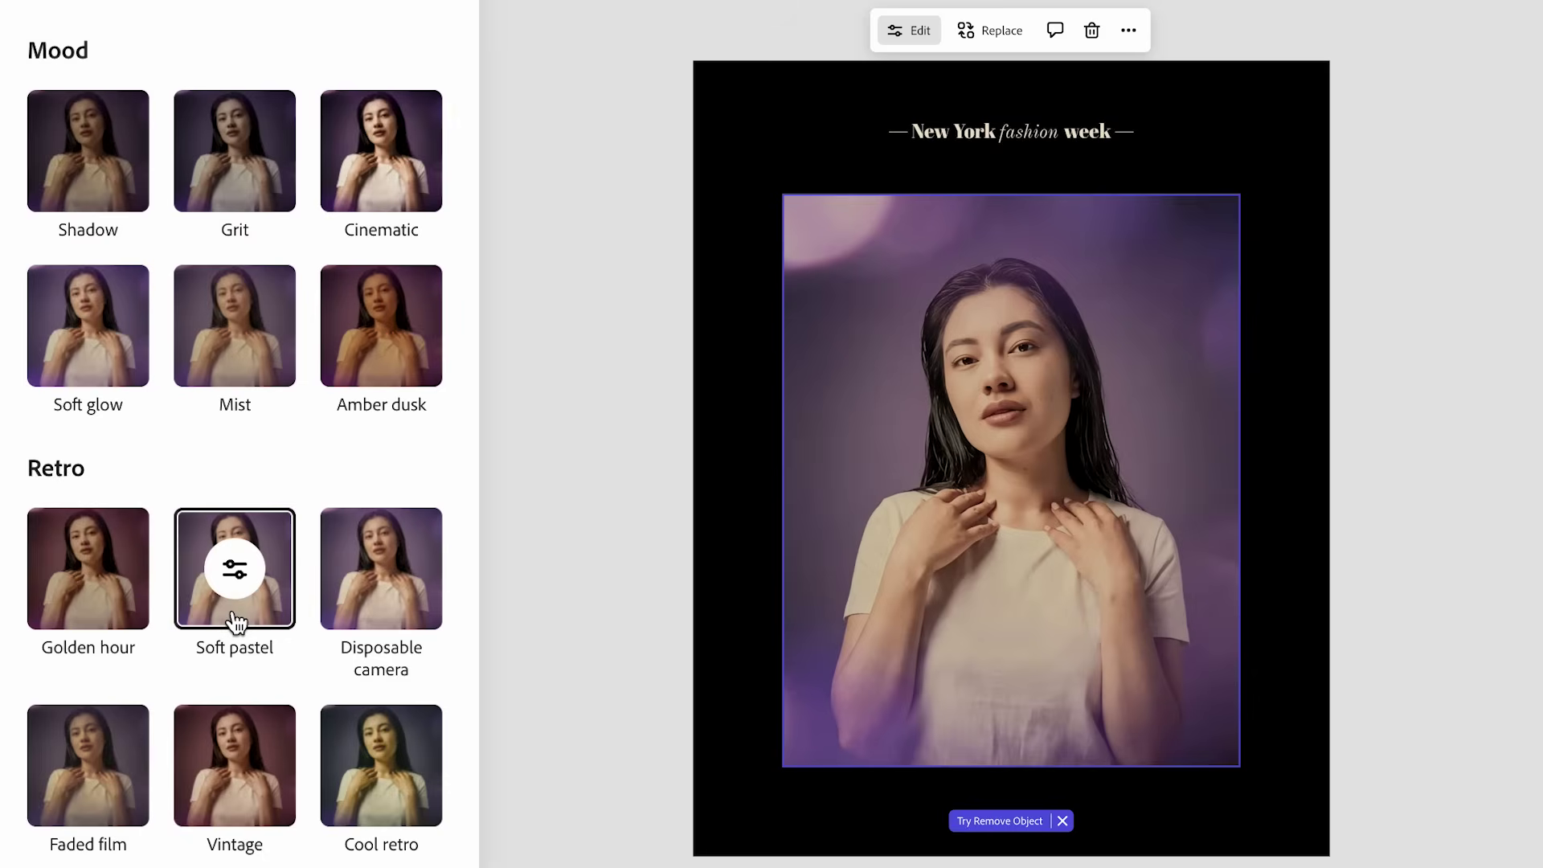
pyautogui.scroll(8, 234, 483)
pyautogui.click(41, 41)
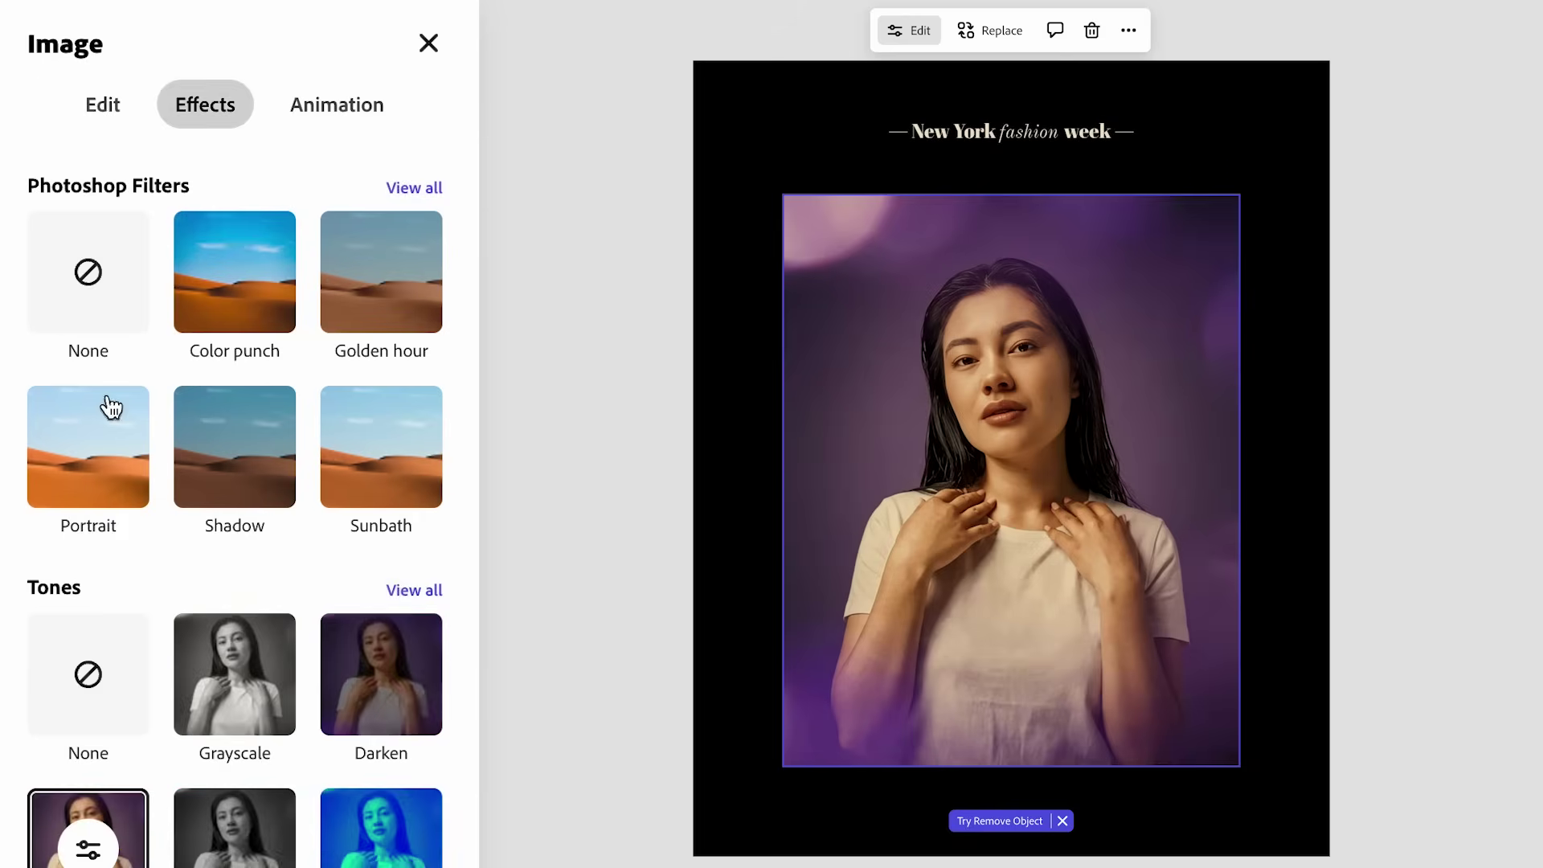
# Step: Compare Lemon, Tangerine, Magenta and Marigold duotones, then apply the Aqua duotone
pyautogui.scroll(-3, 209, 410)
pyautogui.click(403, 355)
pyautogui.scroll(-5, 374, 241)
pyautogui.click(379, 161)
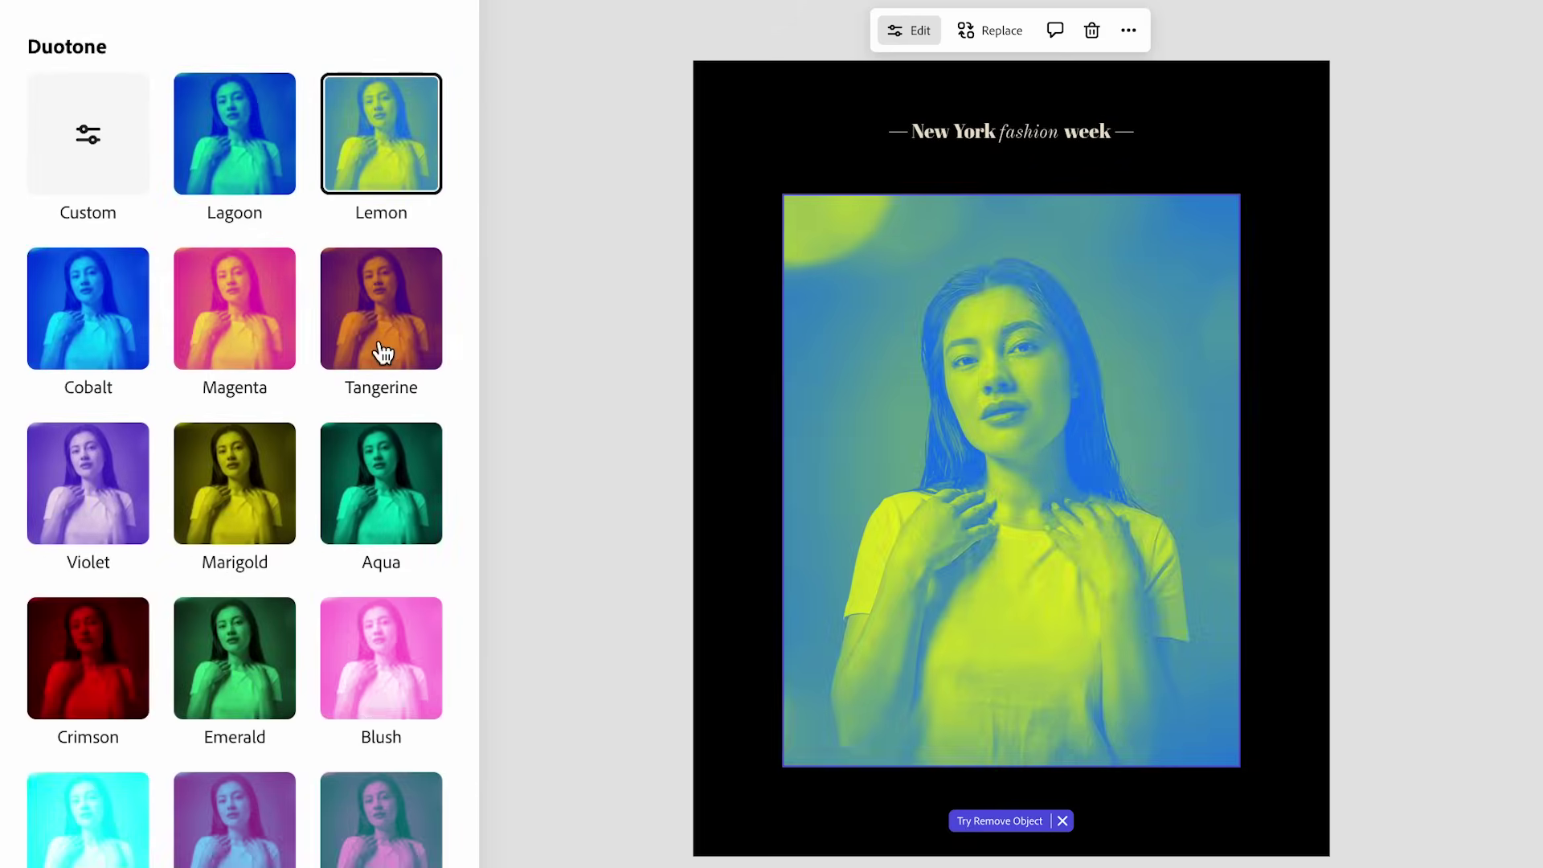
pyautogui.click(383, 350)
pyautogui.click(267, 356)
pyautogui.click(241, 511)
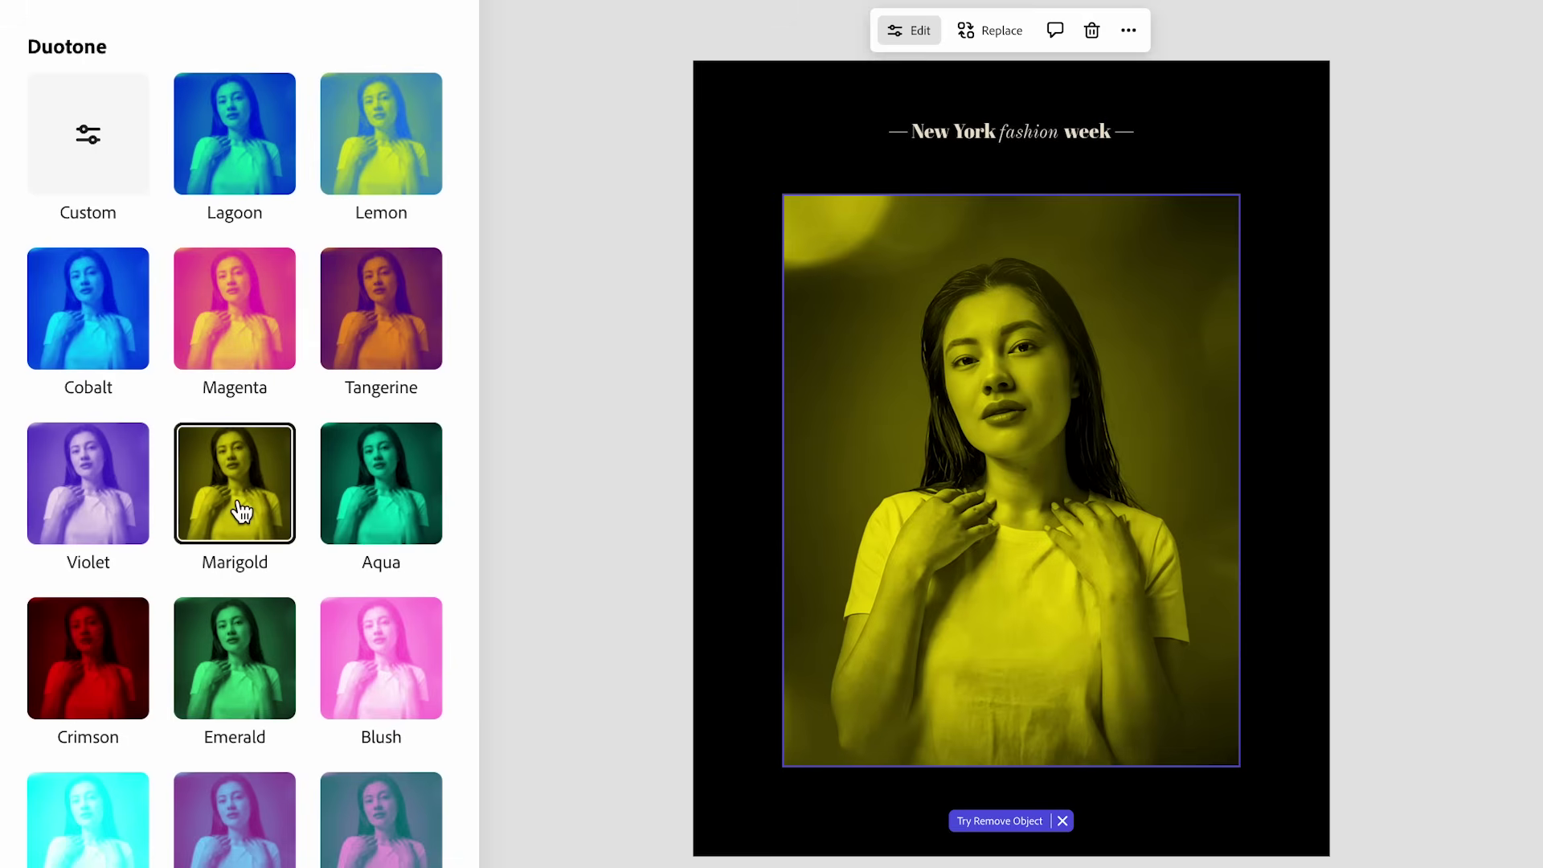
pyautogui.click(385, 521)
pyautogui.click(241, 492)
pyautogui.scroll(-1, 240, 499)
pyautogui.click(371, 425)
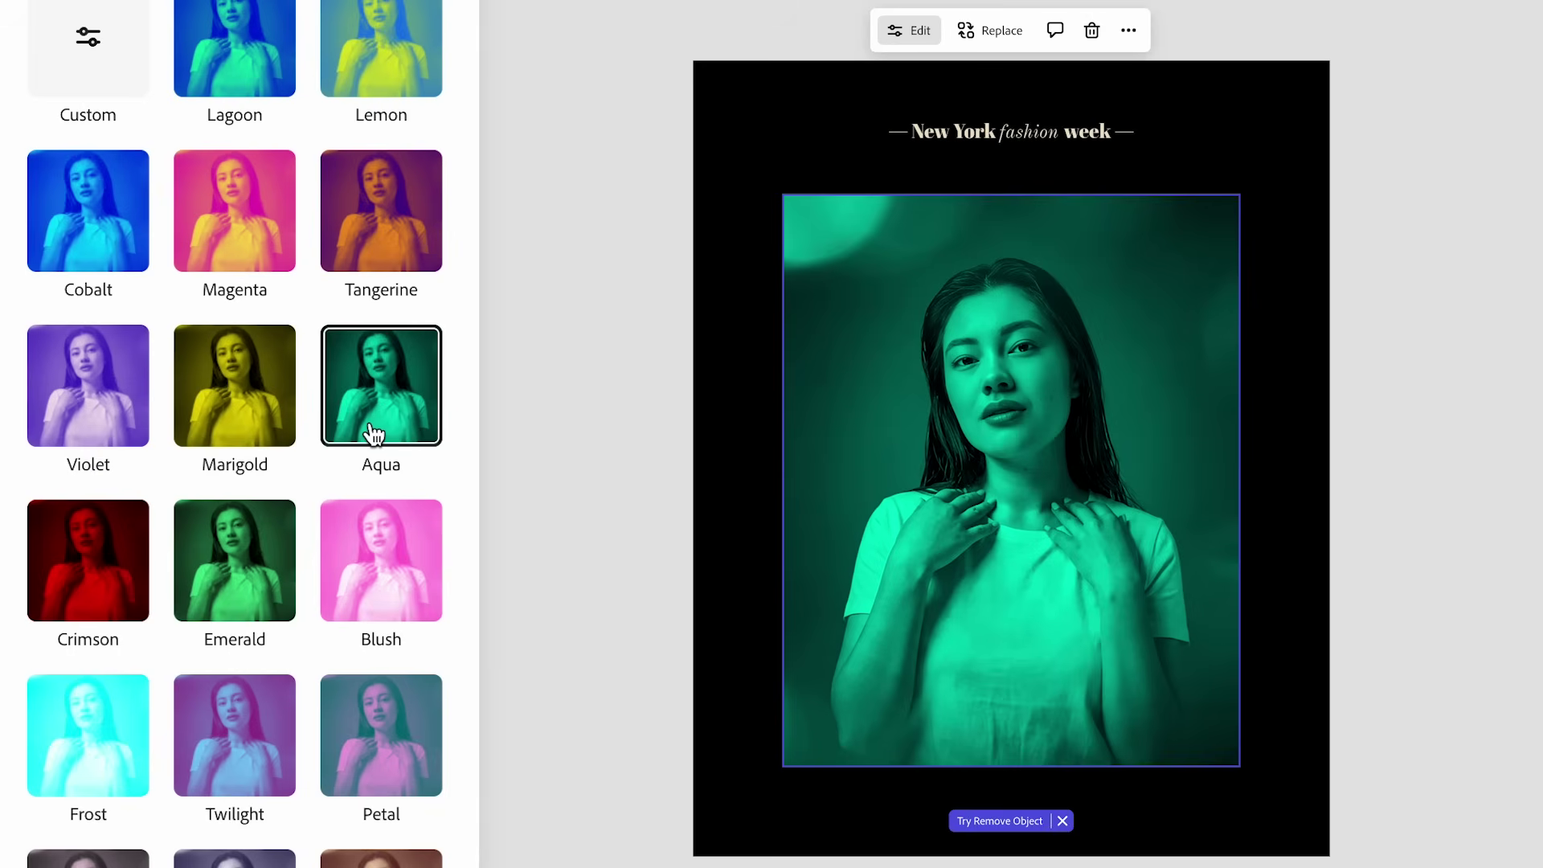
pyautogui.click(928, 133)
# Step: Colour the New York fashion week title with the eyedropped aqua photo colour, then open Share > Instagram
pyautogui.click(928, 135)
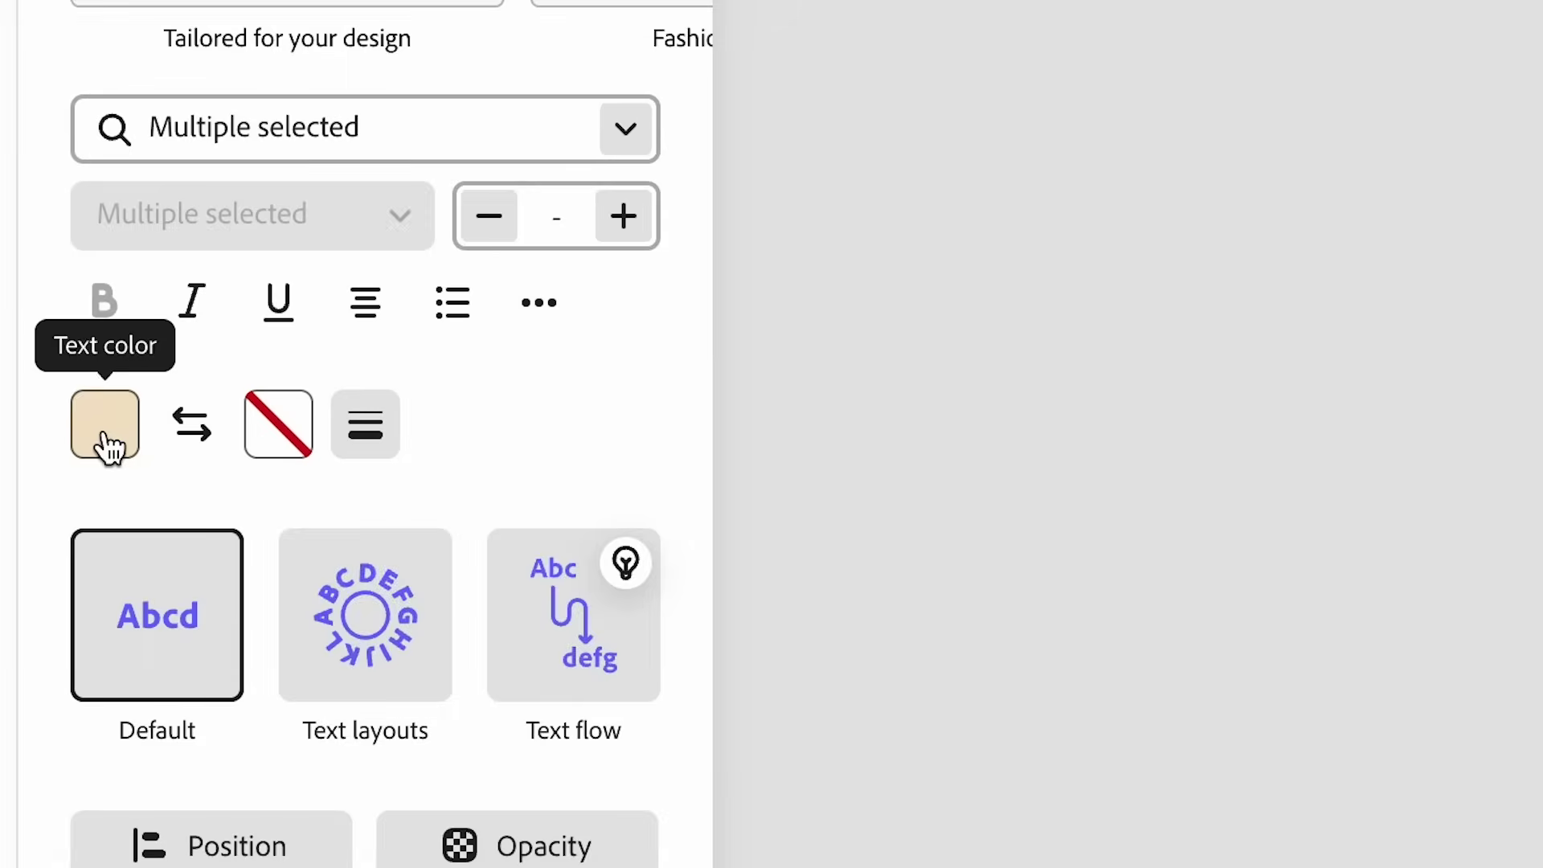
pyautogui.click(104, 426)
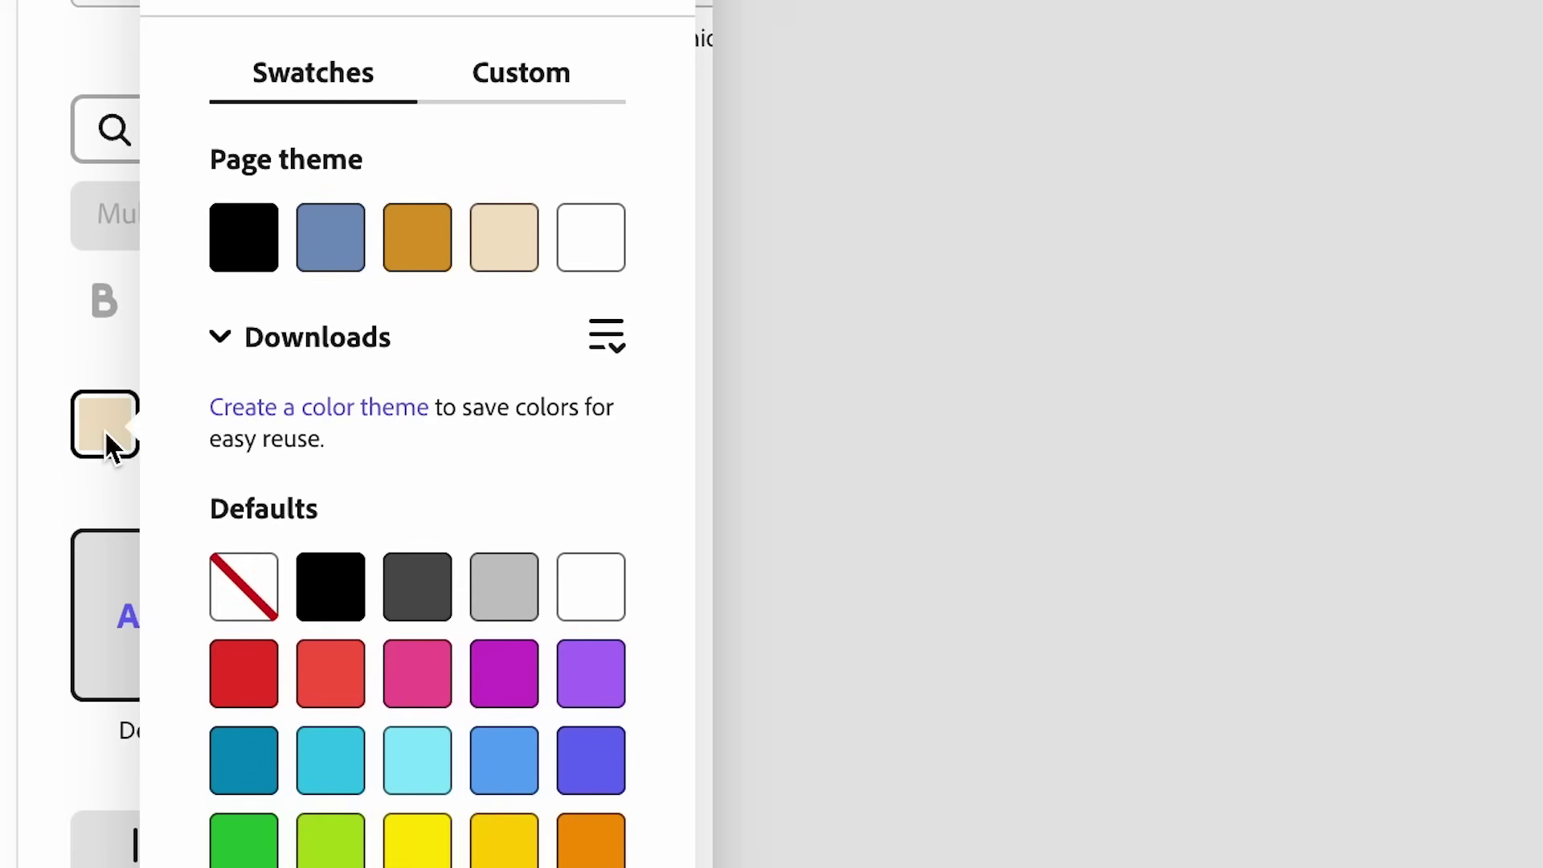
pyautogui.click(553, 153)
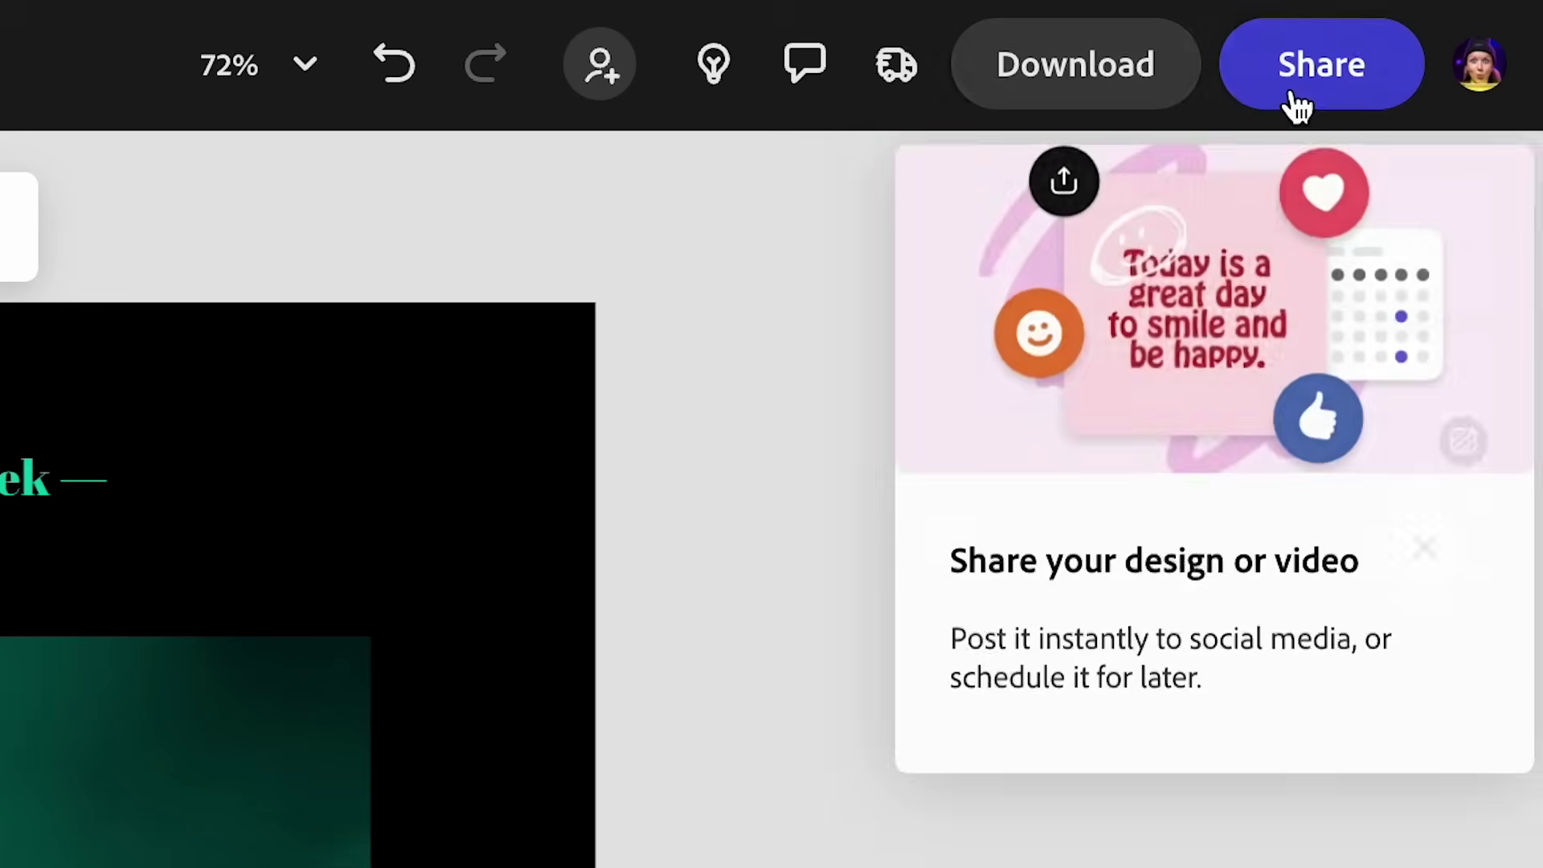
pyautogui.click(1294, 84)
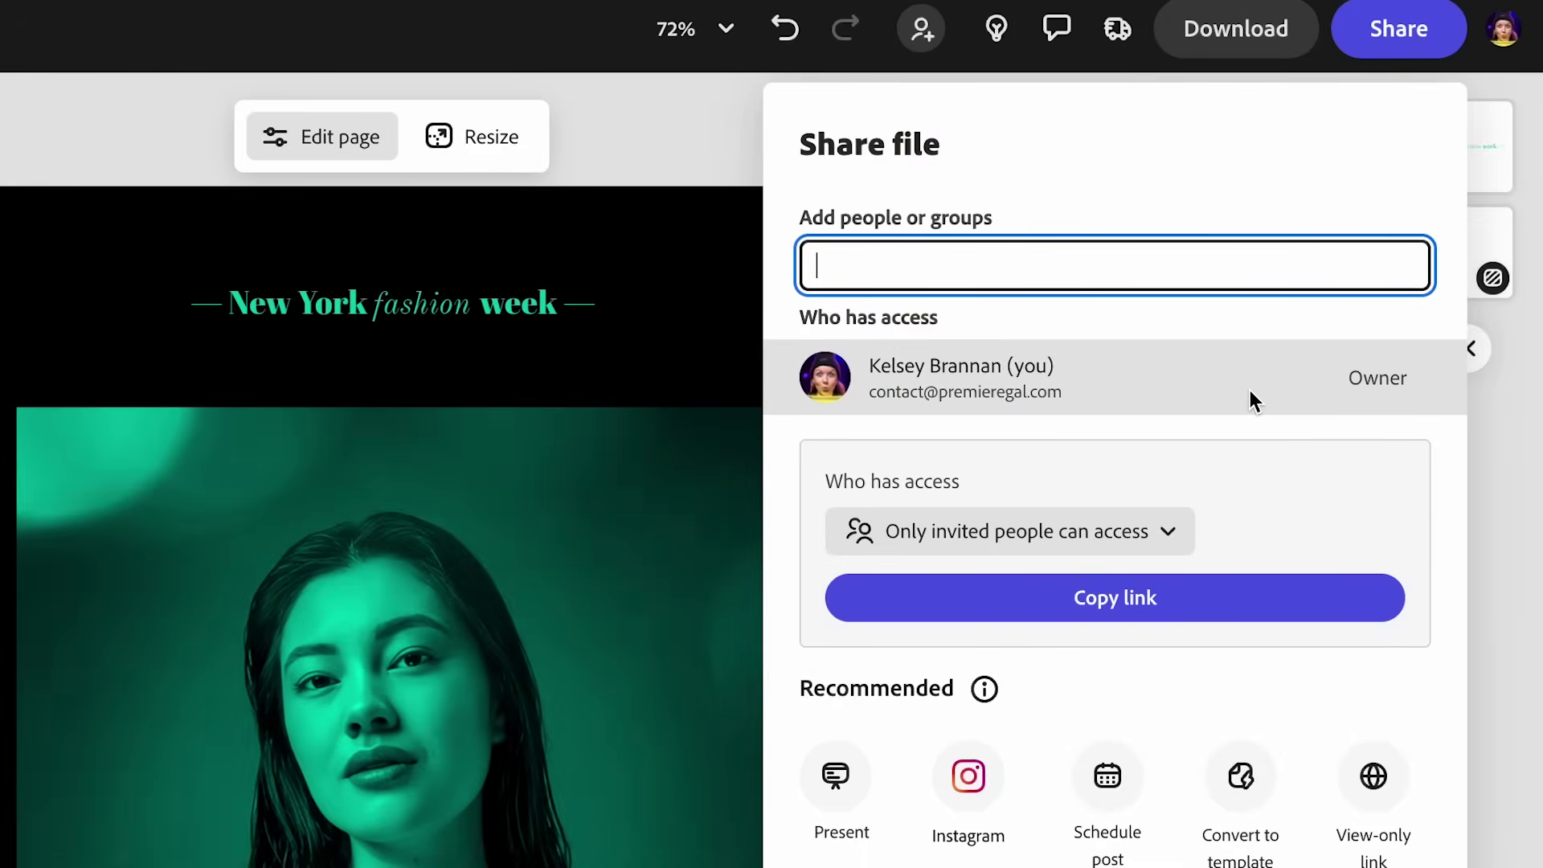
pyautogui.click(969, 776)
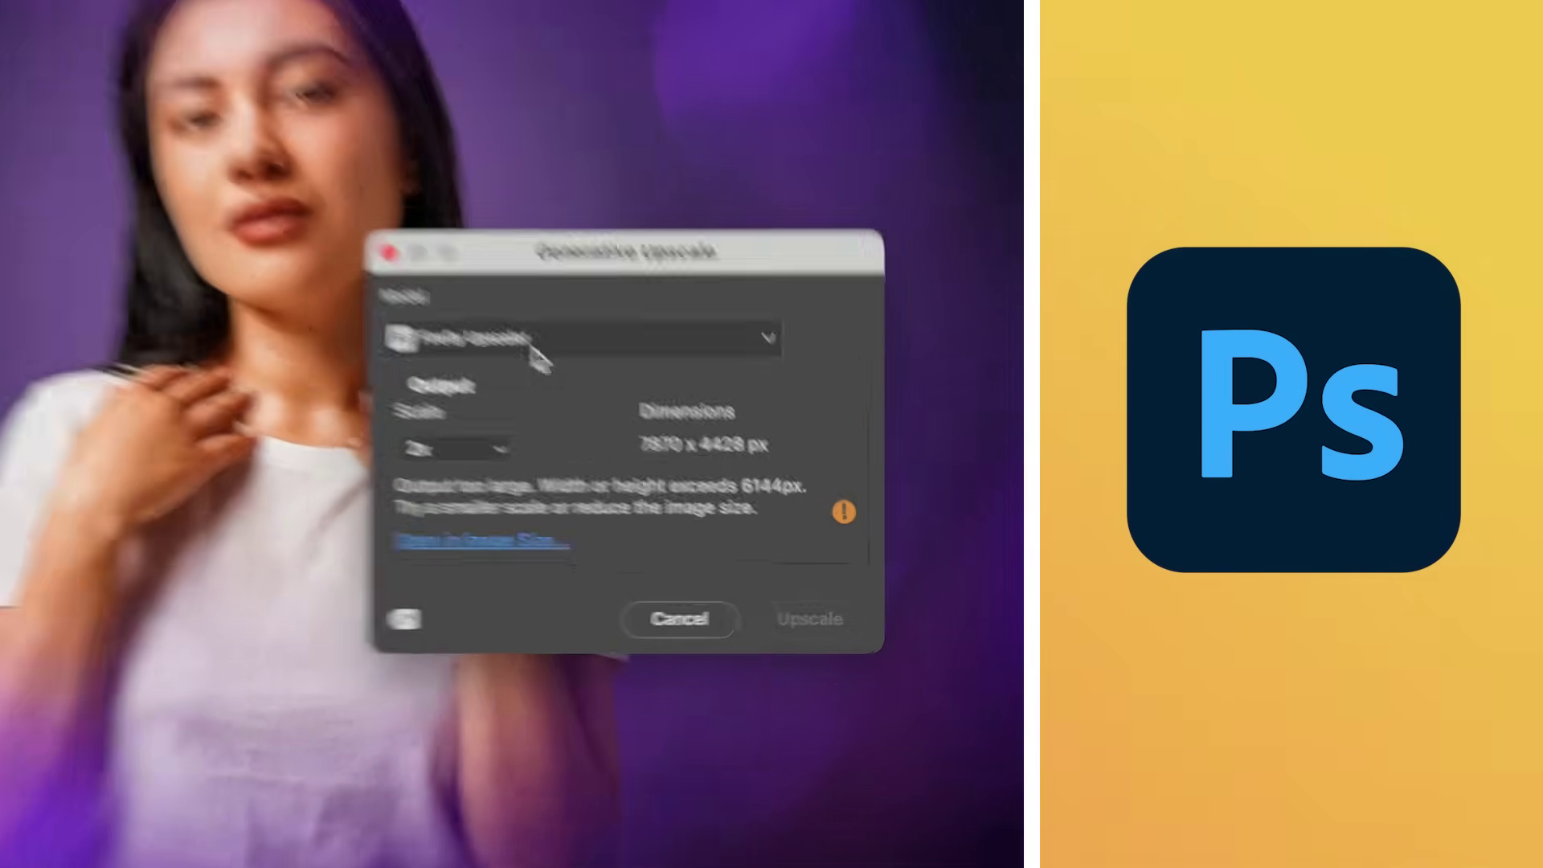
pyautogui.click(661, 435)
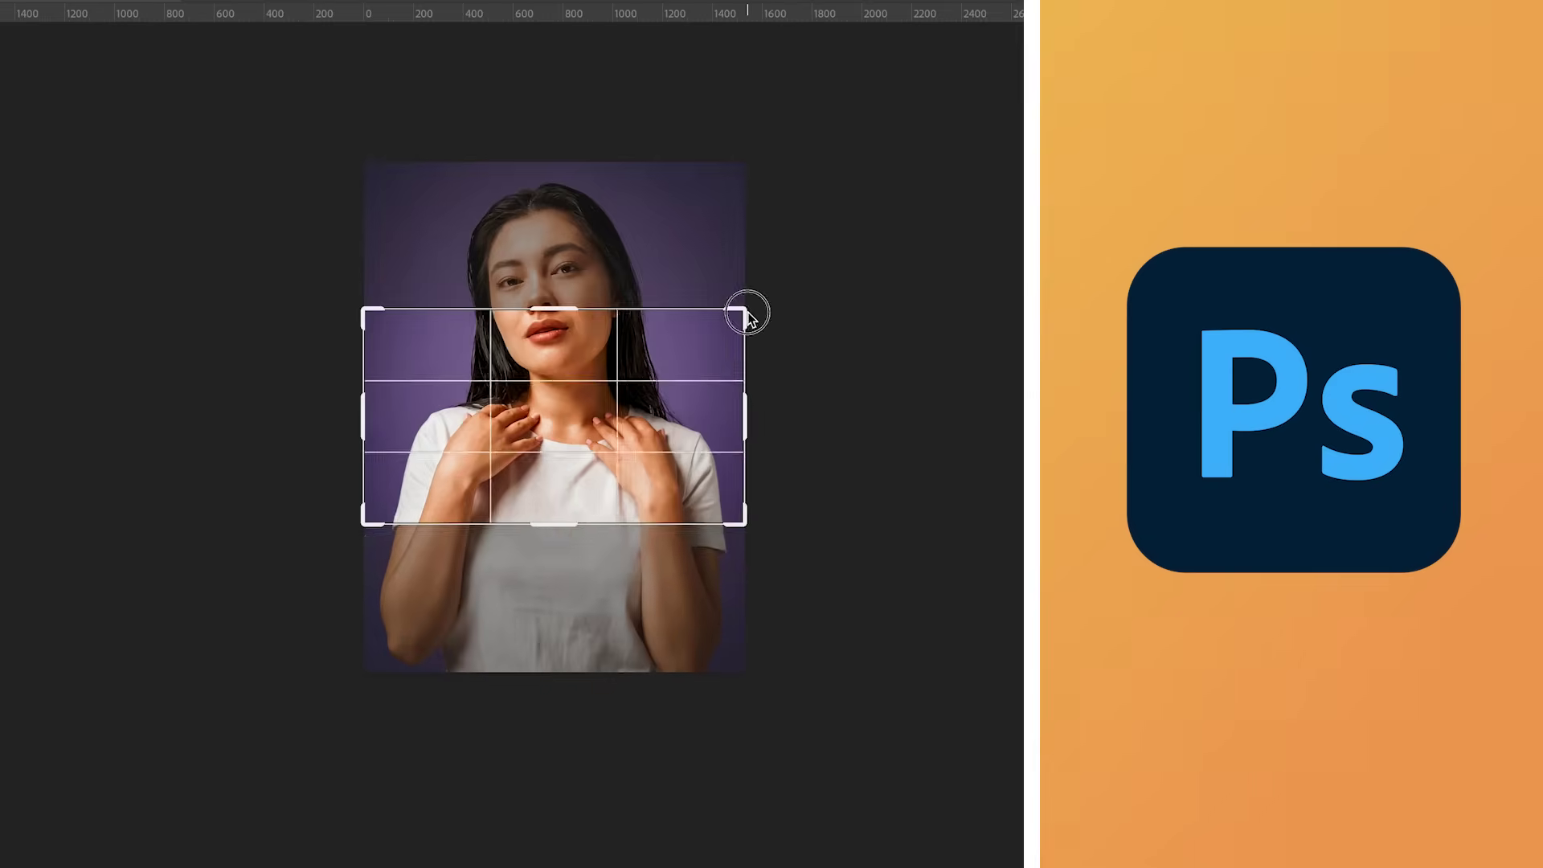
pyautogui.moveTo(748, 316); pyautogui.dragTo(819, 252)
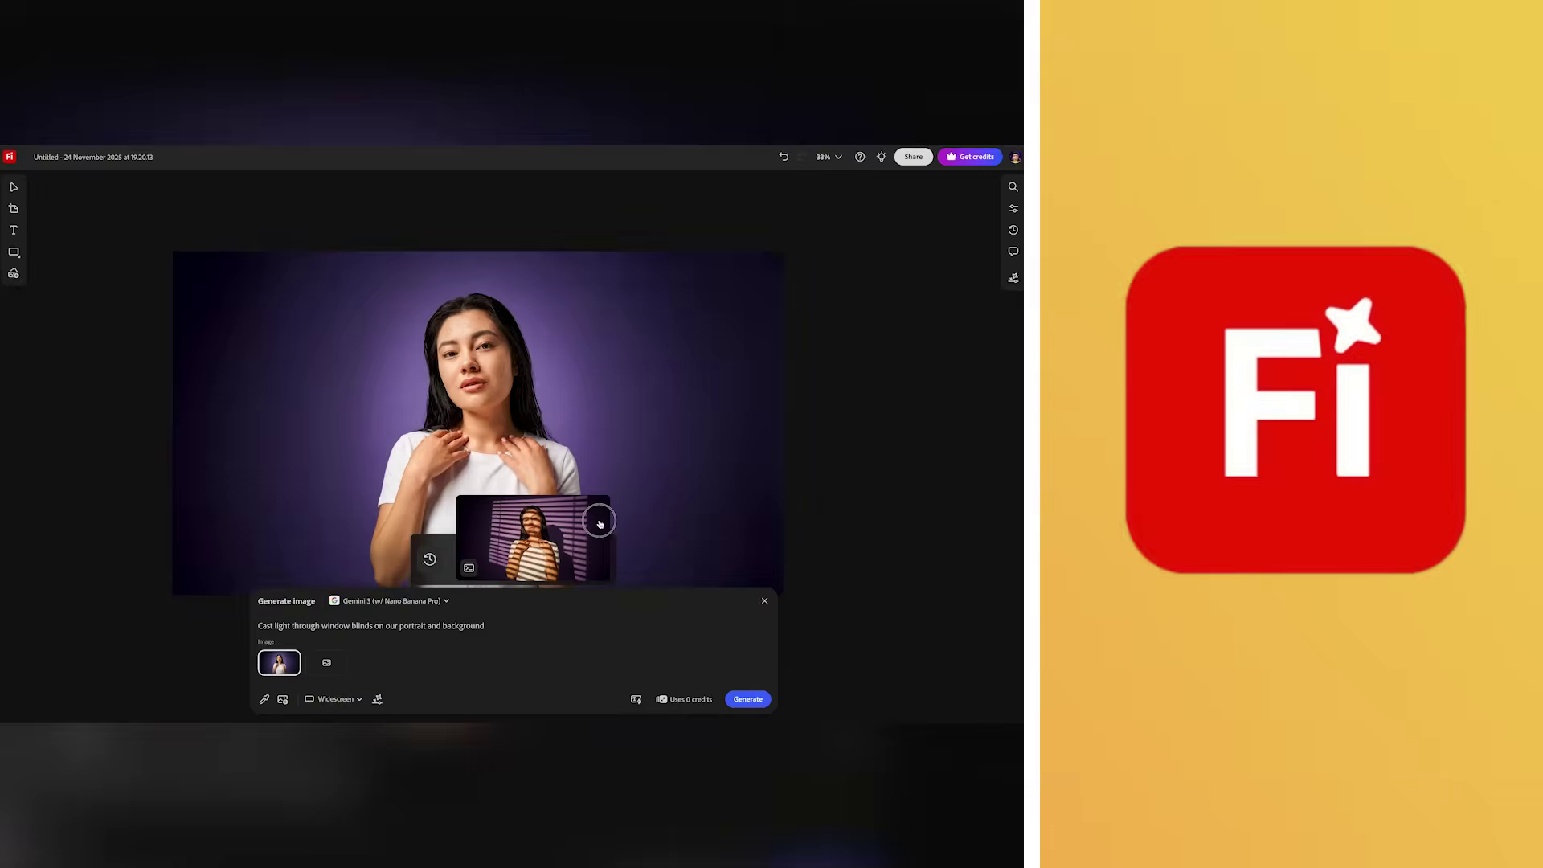
pyautogui.moveTo(533, 558); pyautogui.dragTo(815, 279)
pyautogui.hscroll(5, 836, 321)
pyautogui.scroll(-2, 836, 322)
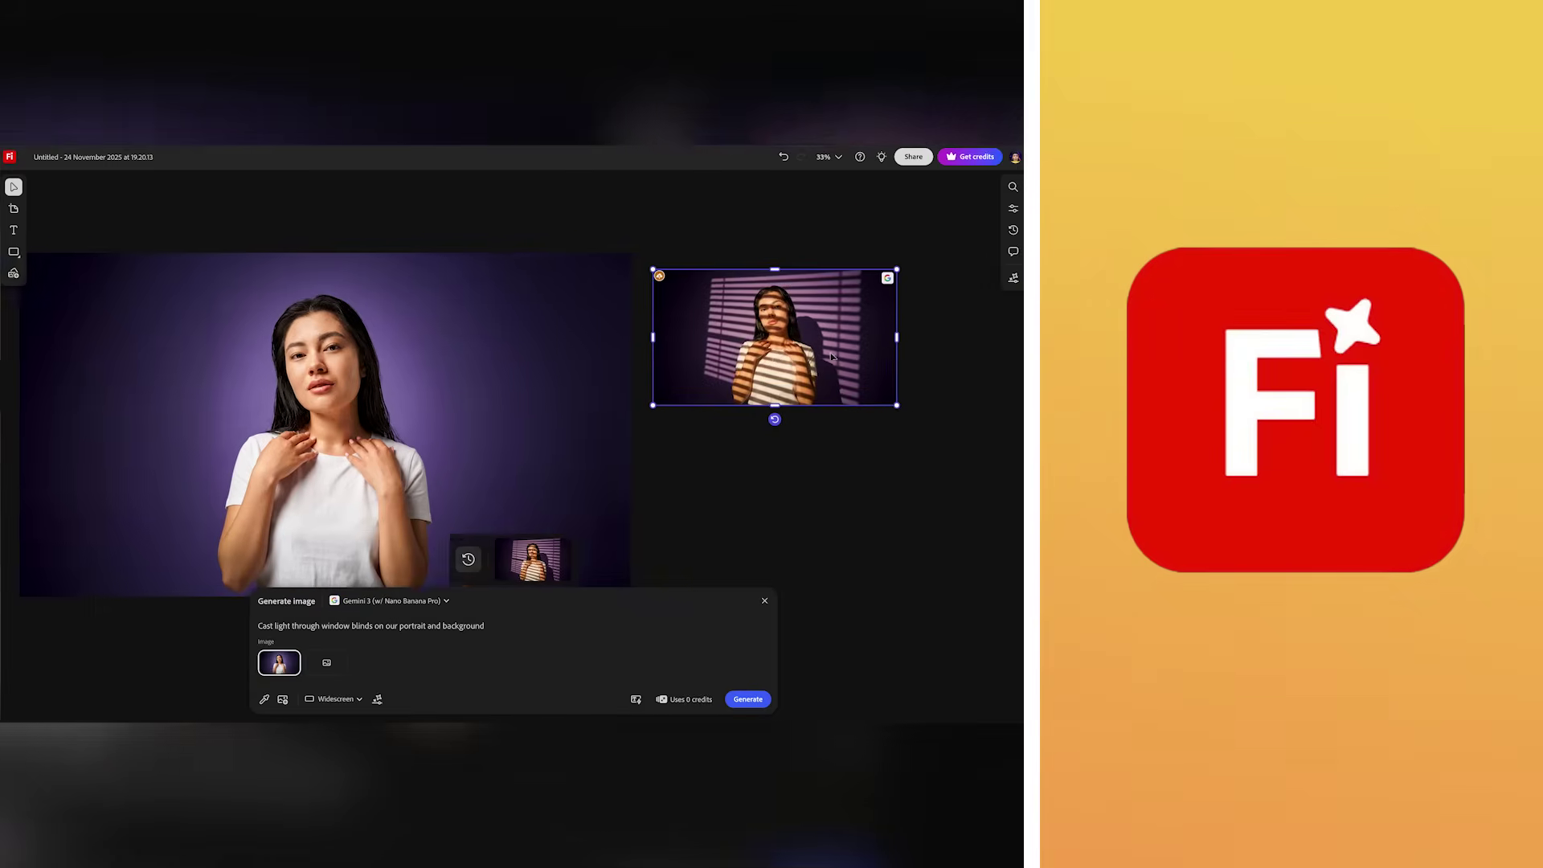
pyautogui.click(896, 403)
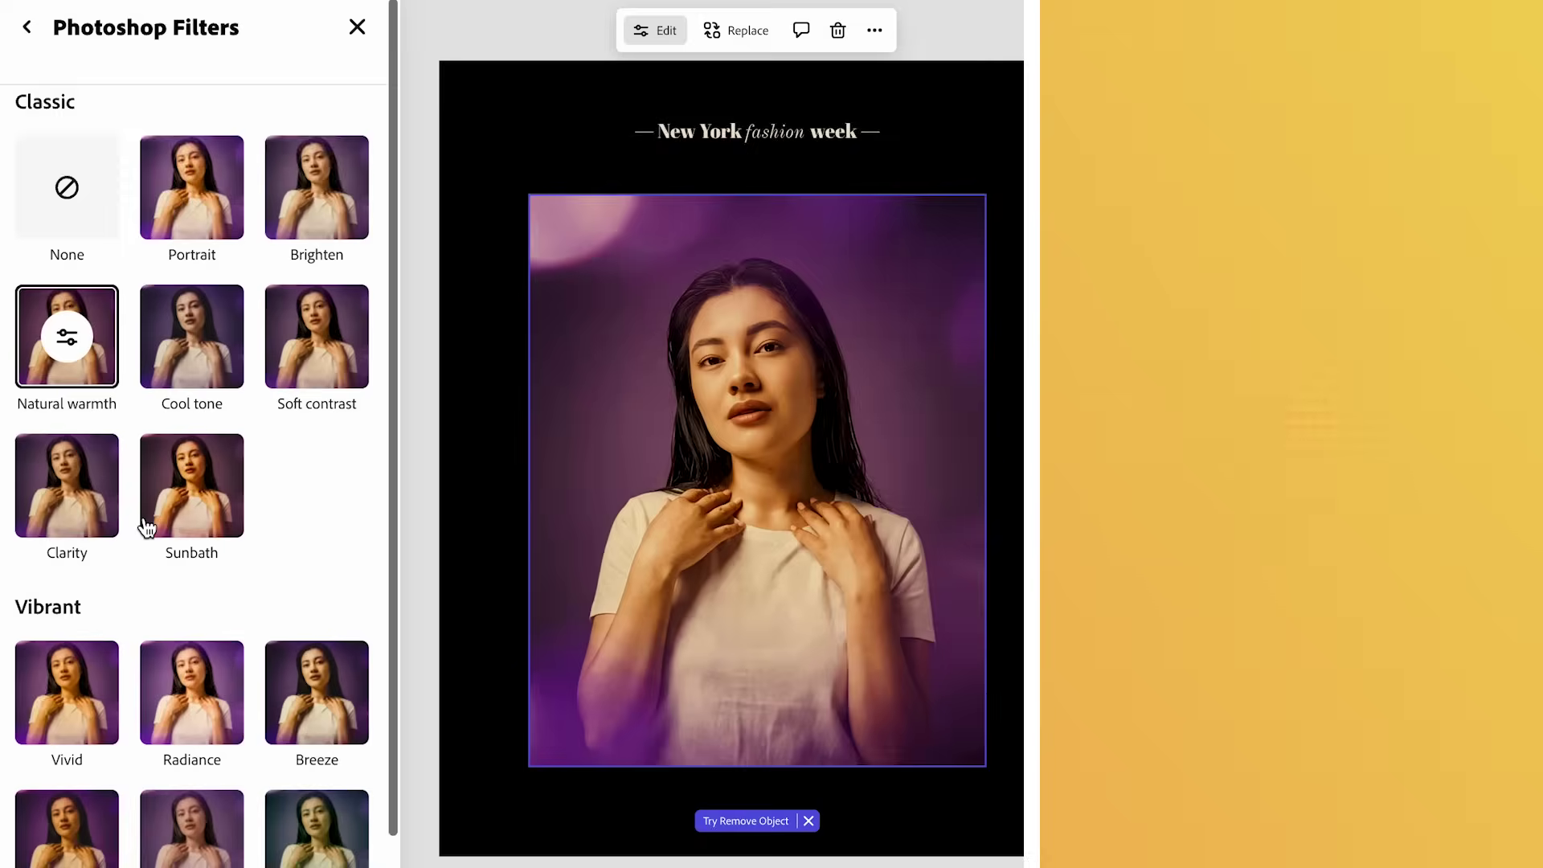
pyautogui.scroll(-2, 225, 615)
pyautogui.click(226, 615)
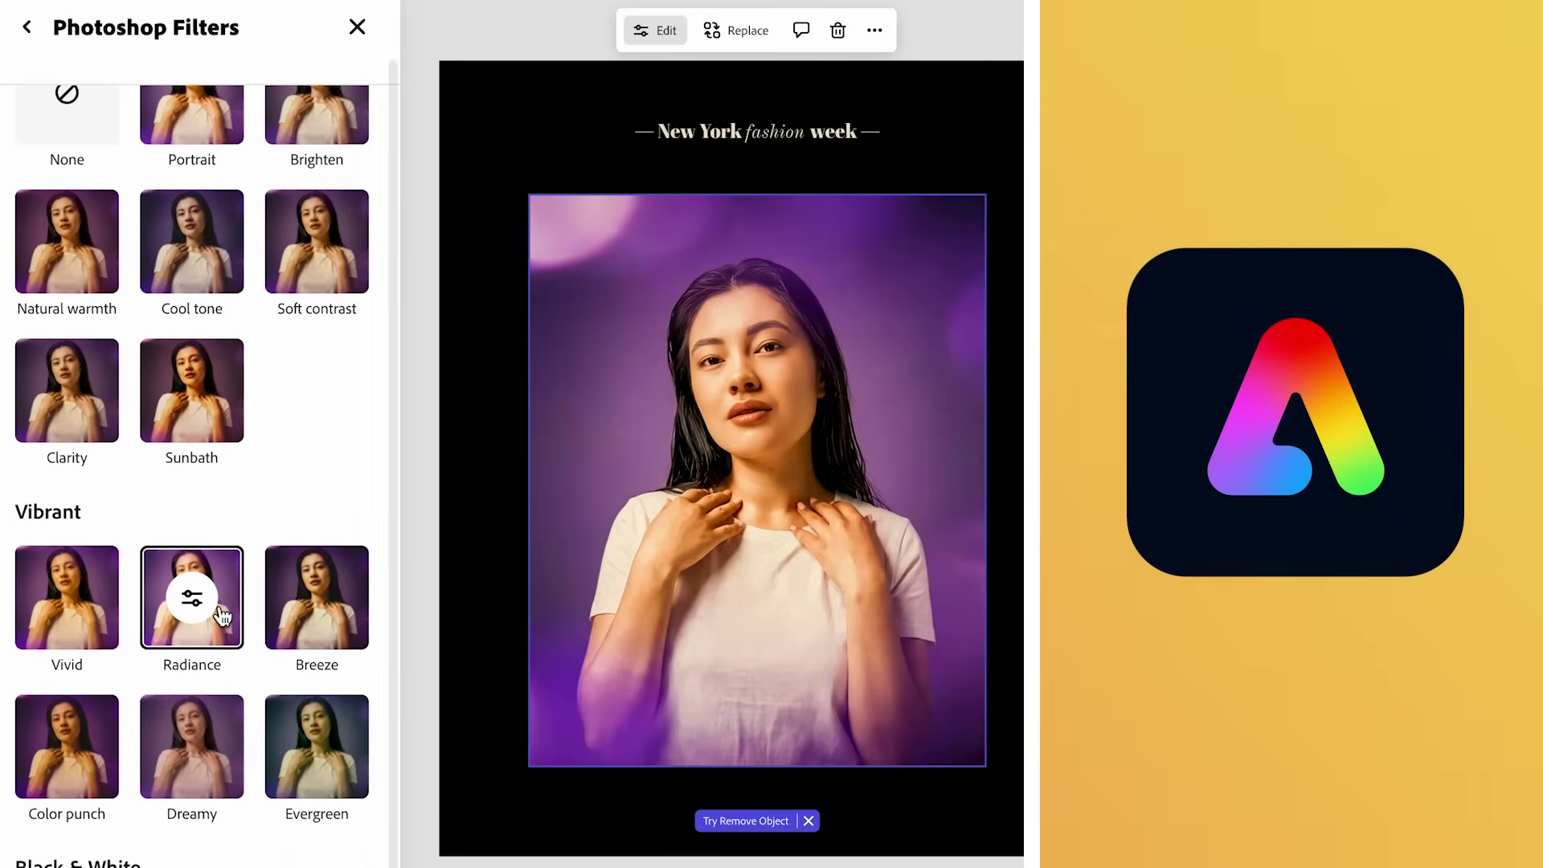
pyautogui.click(324, 641)
pyautogui.scroll(-1, 324, 642)
pyautogui.click(317, 691)
pyautogui.scroll(-6, 274, 764)
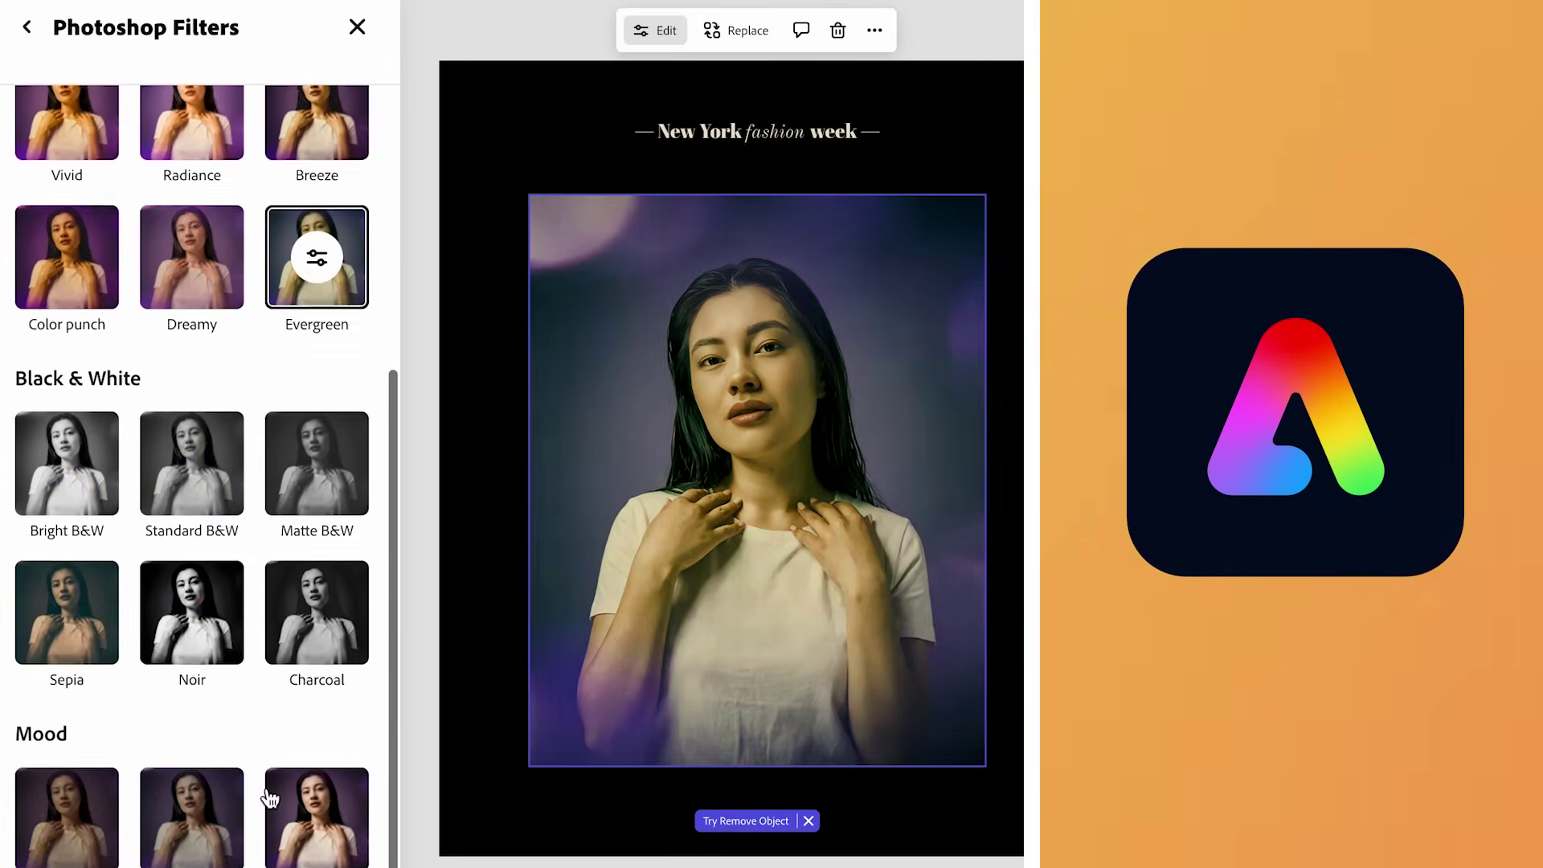
pyautogui.click(70, 797)
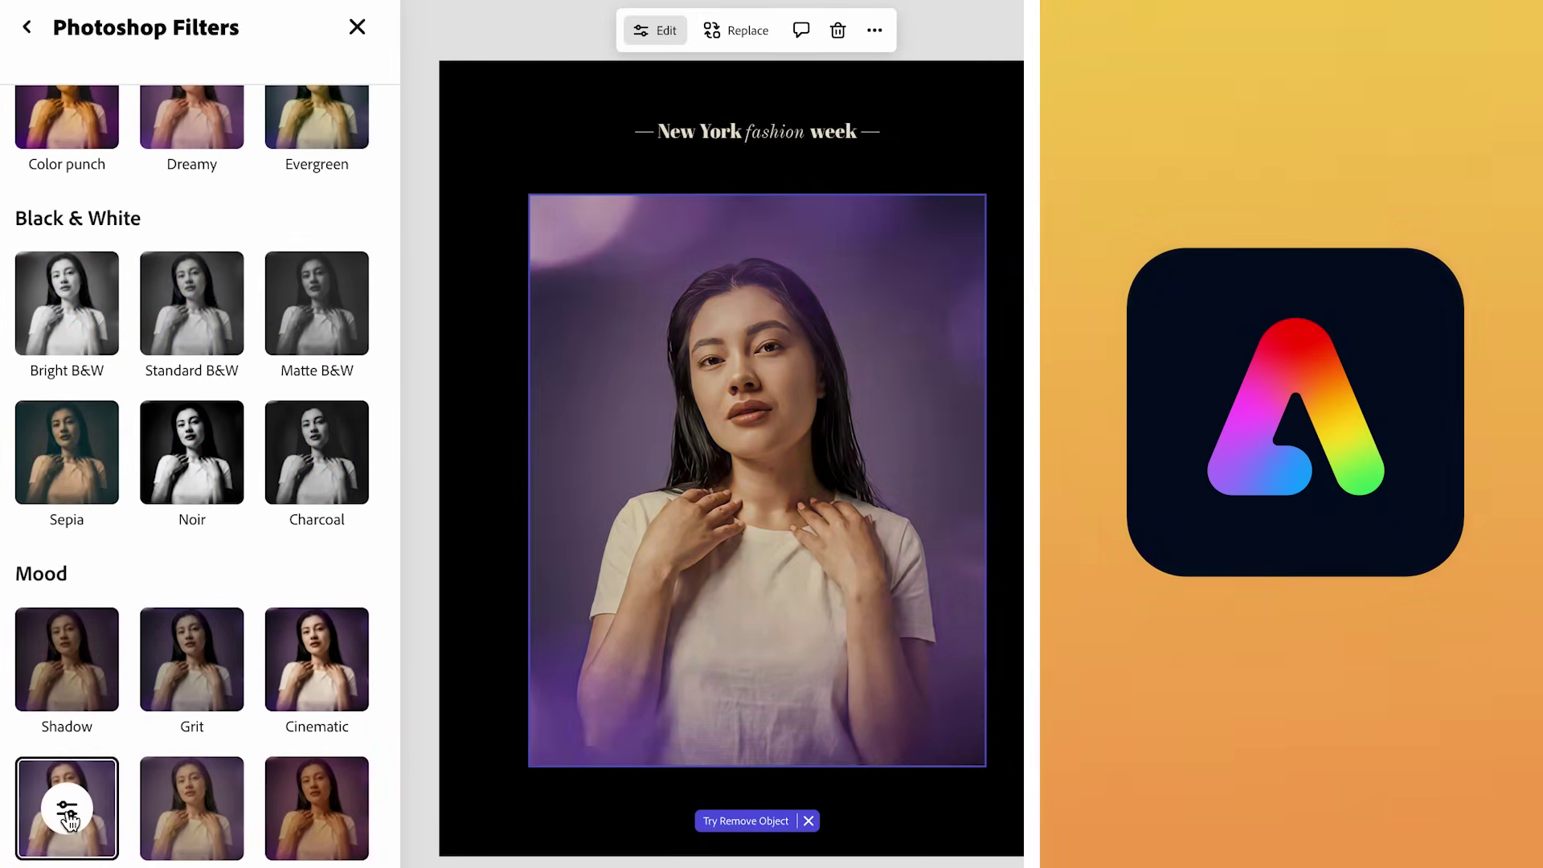